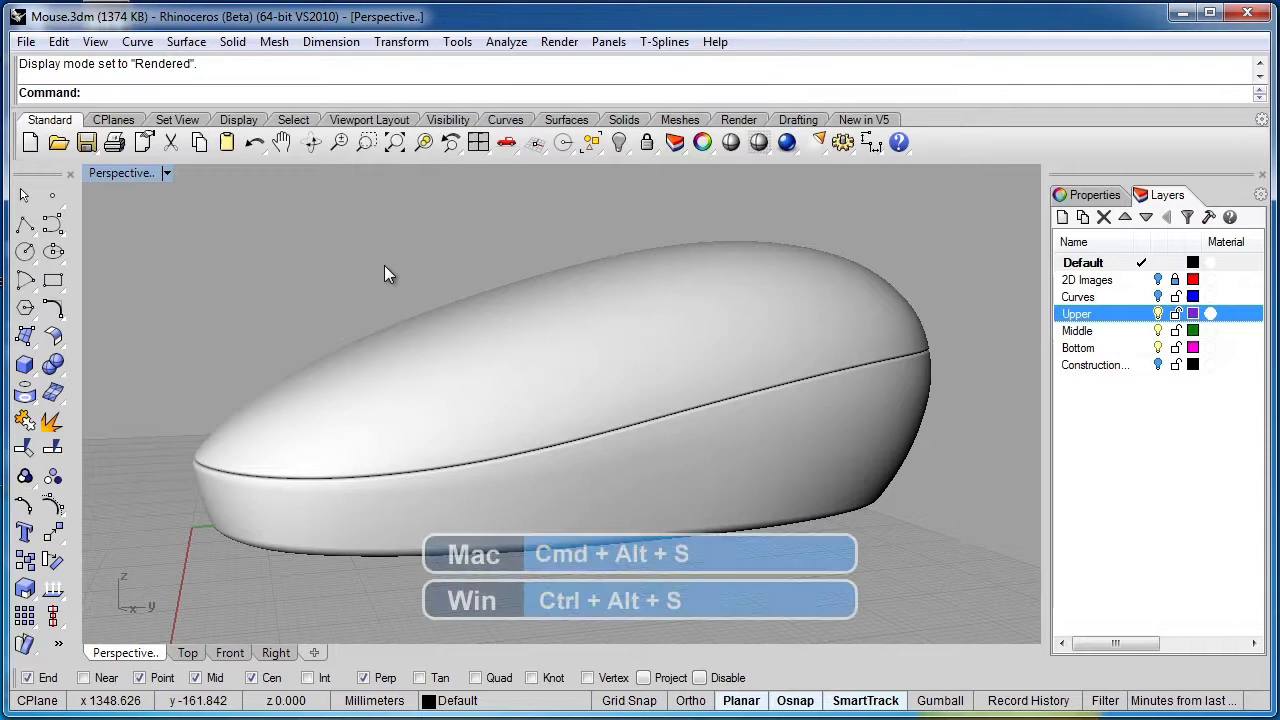
# Step: Switch the Perspective view from Rendered to Shaded display with Ctrl+Alt+S
pyautogui.hotkey('ctrl', 'alt', 's')
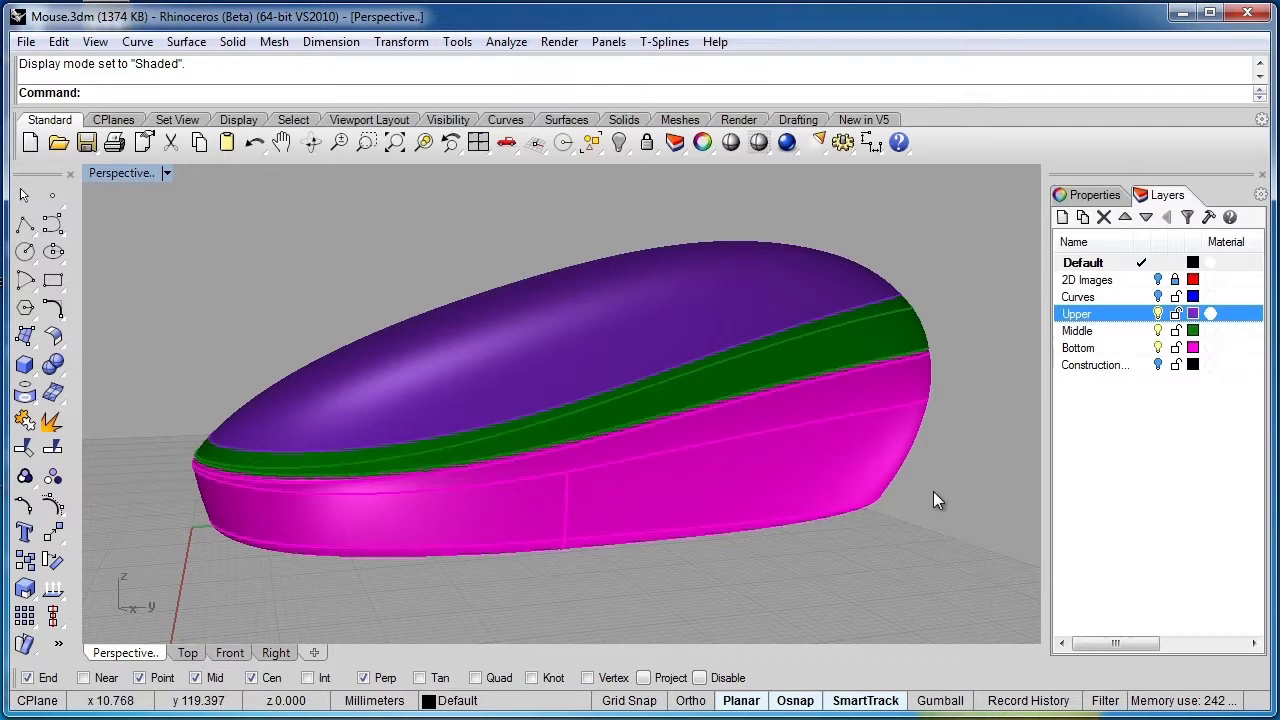
# Step: Turn off the Bottom layer and orbit to view the purple upper and green middle shells
pyautogui.click(1158, 348)
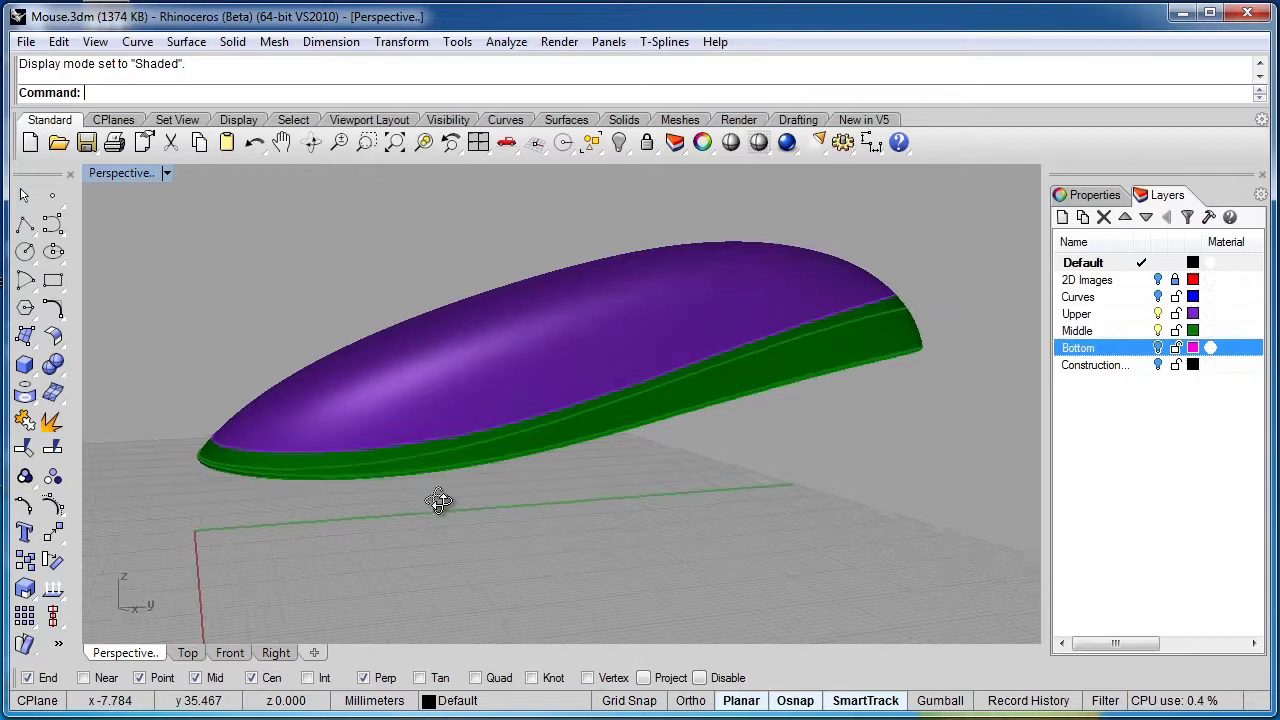
pyautogui.moveTo(440, 501); pyautogui.dragTo(584, 475, button='right')
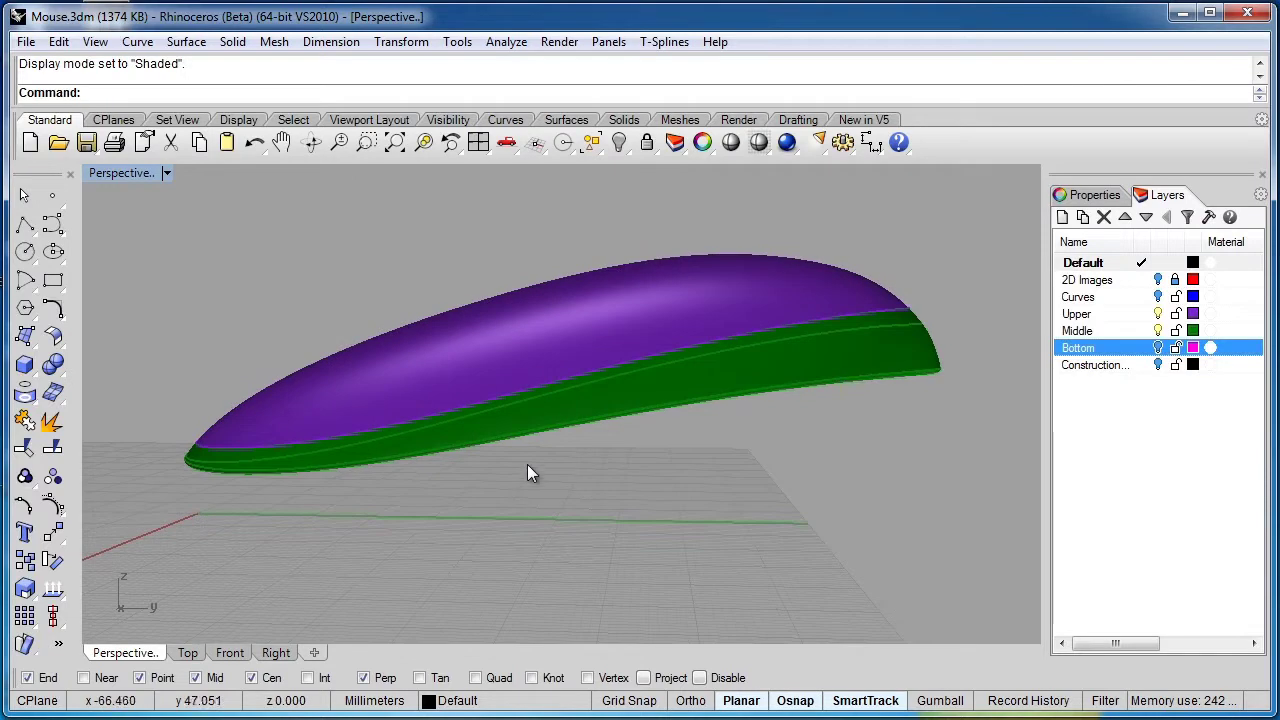
# Step: Start Solid > Fillet Edge with a 0.1 radius
pyautogui.click(232, 42)
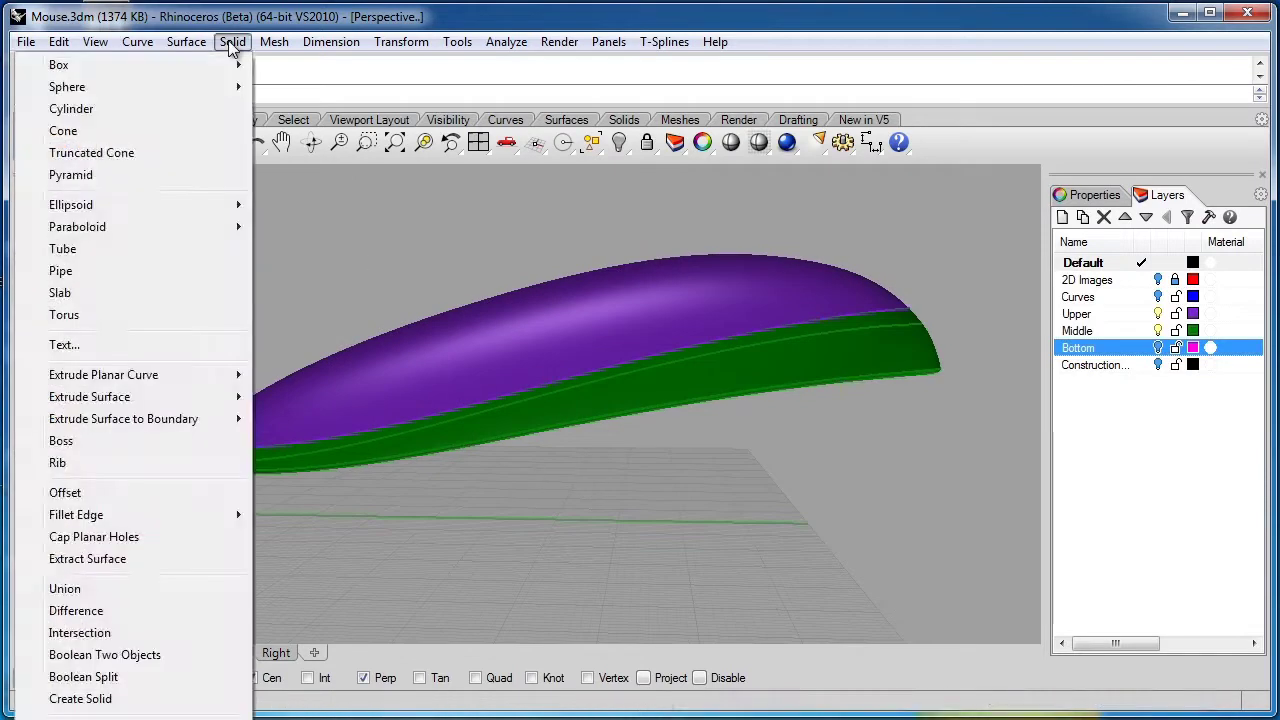
pyautogui.moveTo(155, 514)
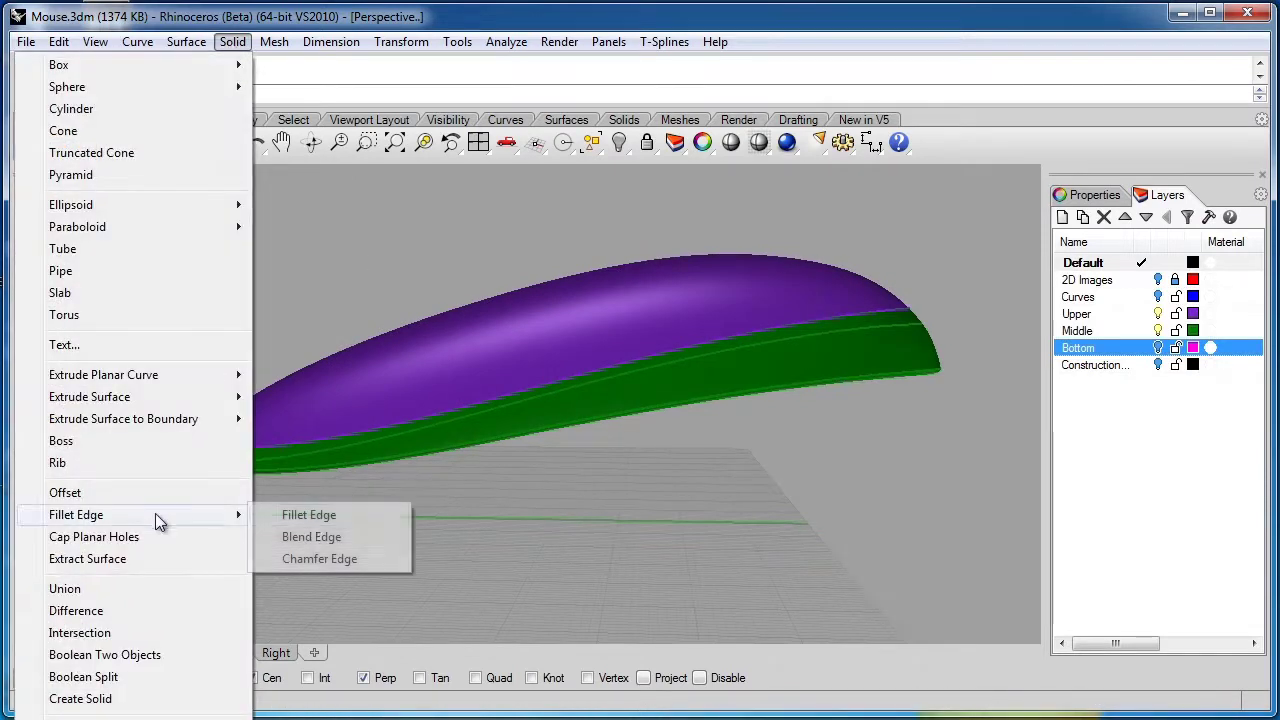
pyautogui.click(312, 516)
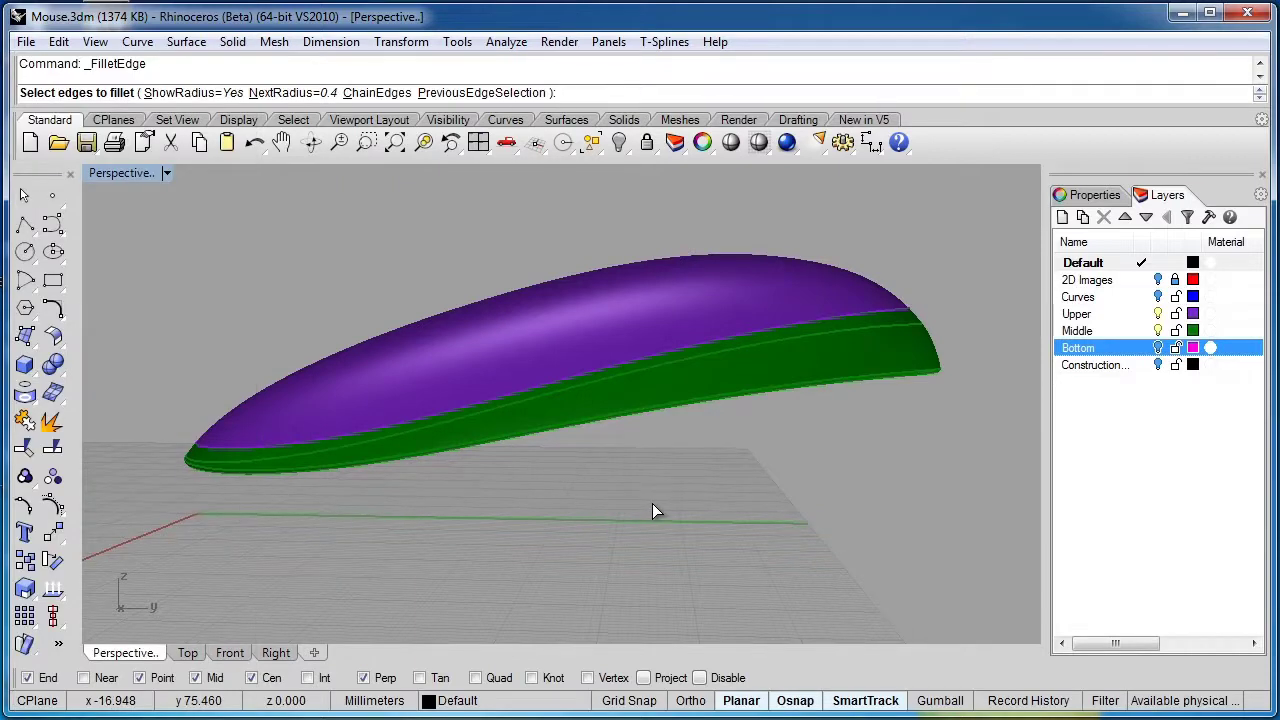
pyautogui.write('.1')
pyautogui.press('Return')
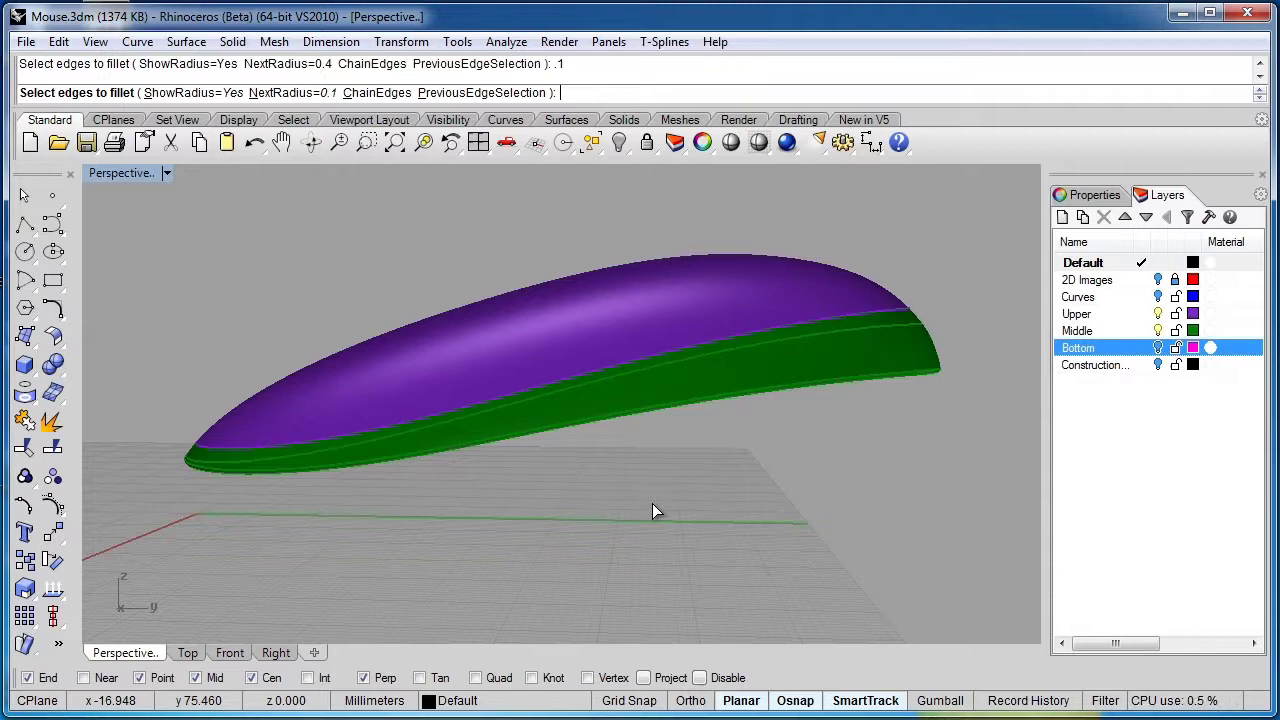
# Step: Window-select the shell edges in the Right view, then orbit the Perspective view toward the seam
pyautogui.click(276, 652)
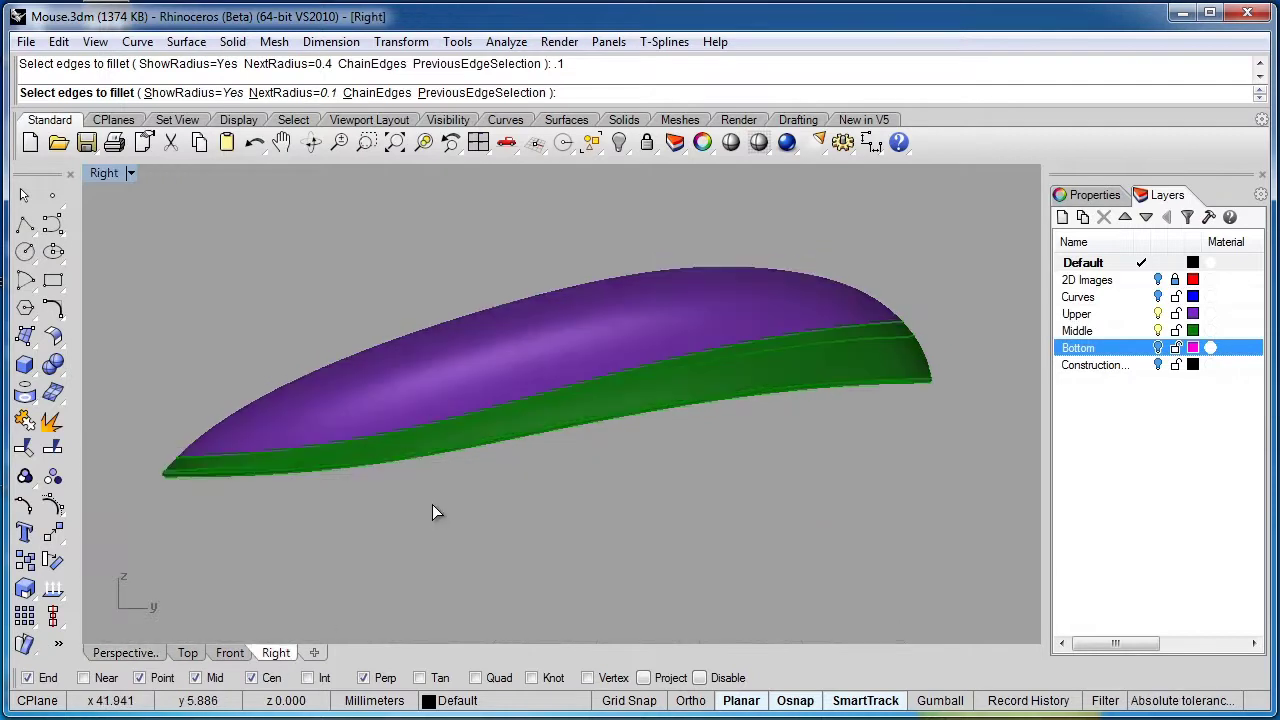
pyautogui.click(230, 653)
pyautogui.click(279, 654)
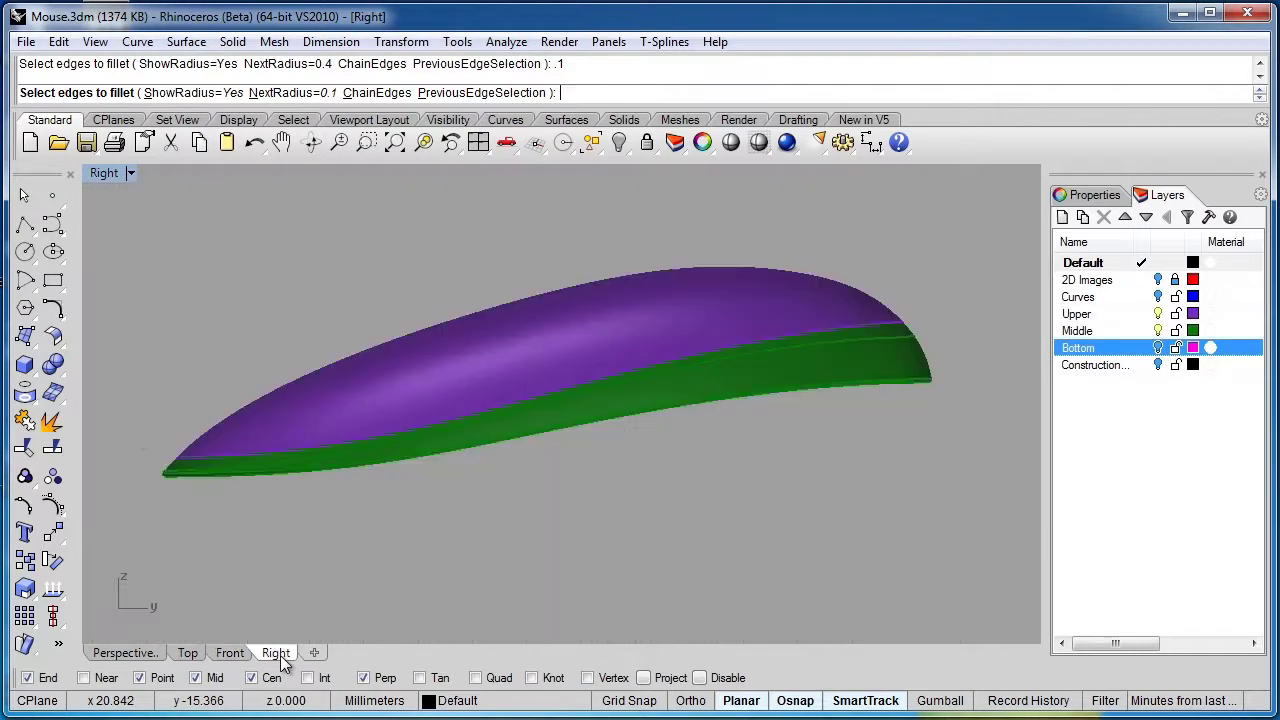
pyautogui.moveTo(175, 432); pyautogui.dragTo(488, 484)
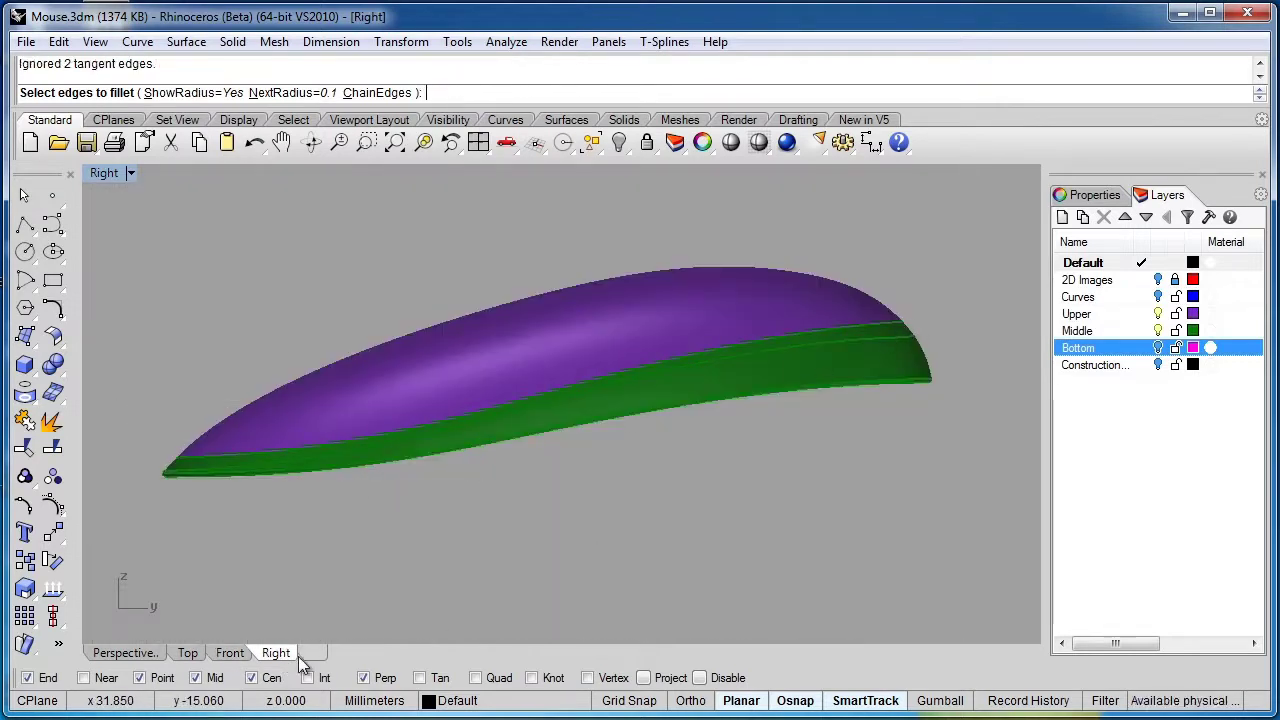
pyautogui.click(125, 653)
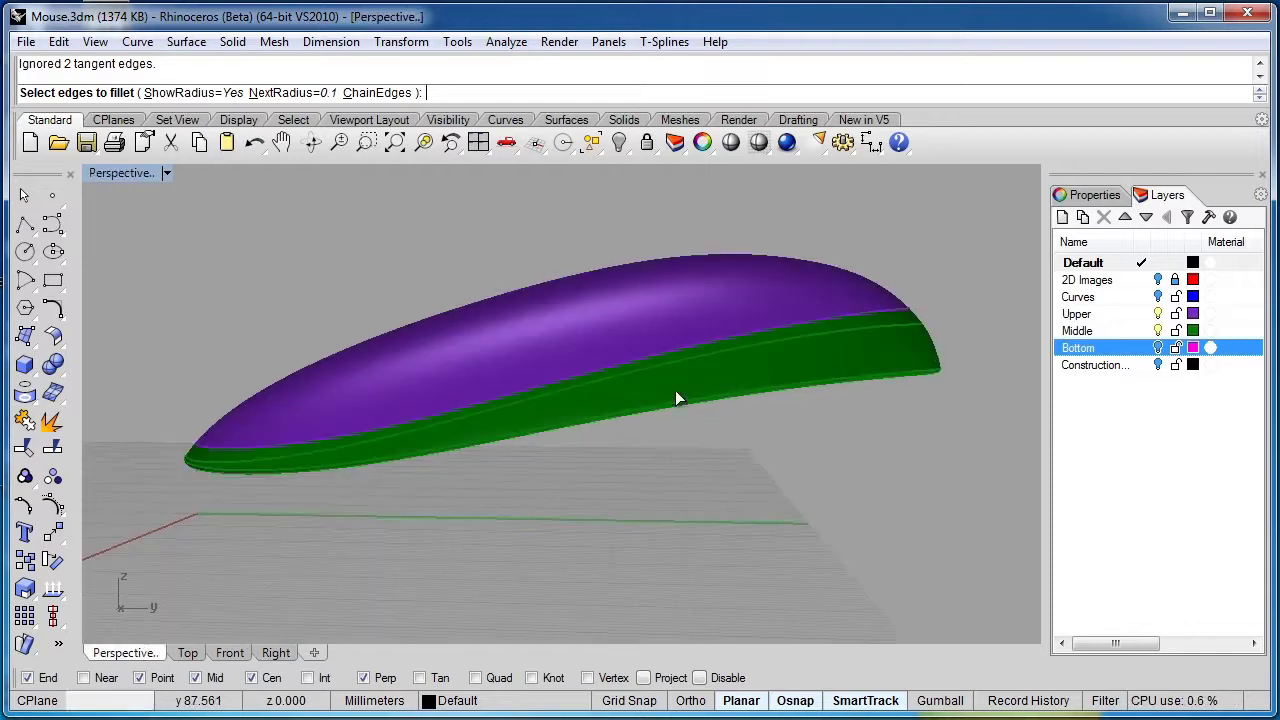
pyautogui.moveTo(677, 394); pyautogui.dragTo(475, 447, button='right')
pyautogui.scroll(3, 472, 441)
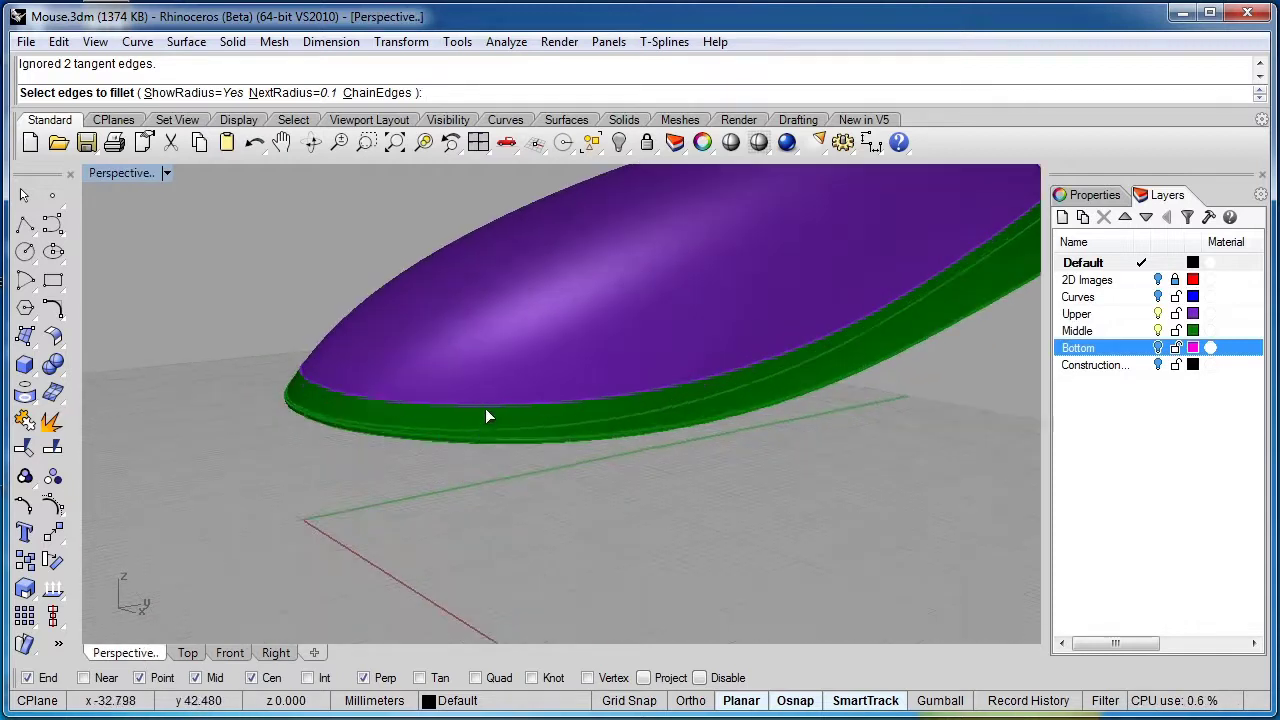
# Step: Pick the shell seam and choose the purple upper shell's lower rim edge from the Selection Menu
pyautogui.click(484, 405)
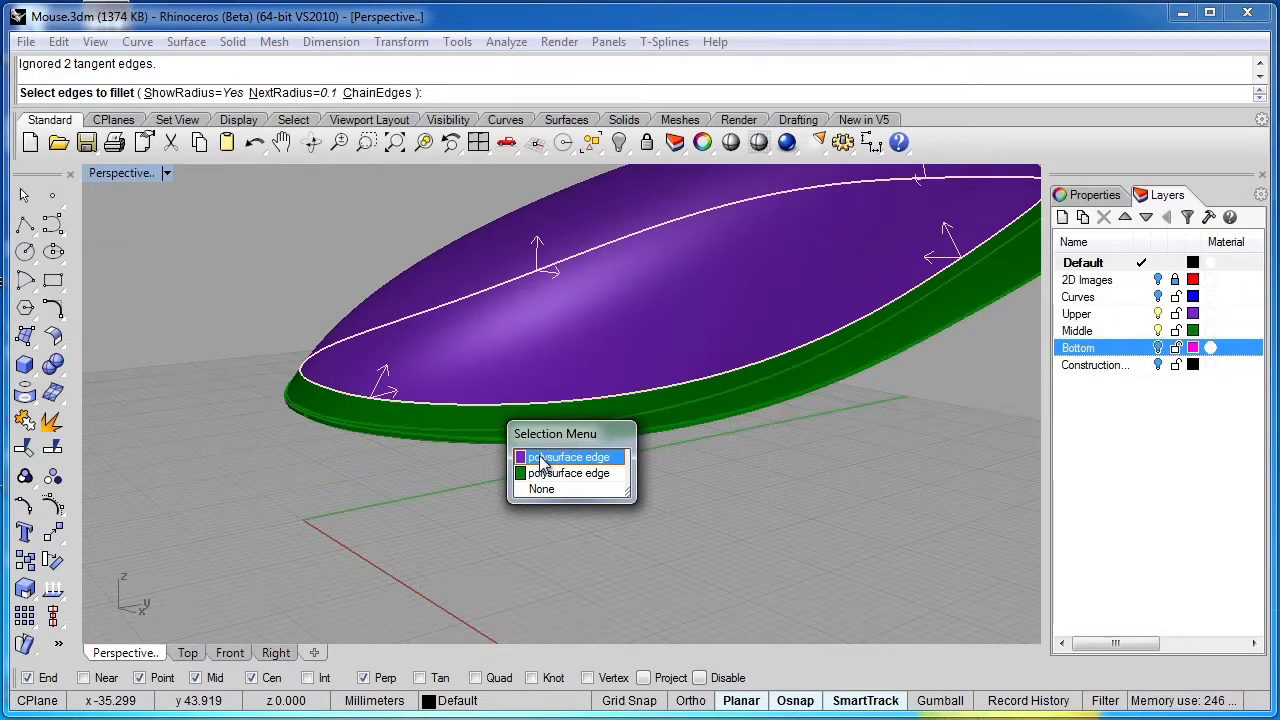
pyautogui.click(541, 457)
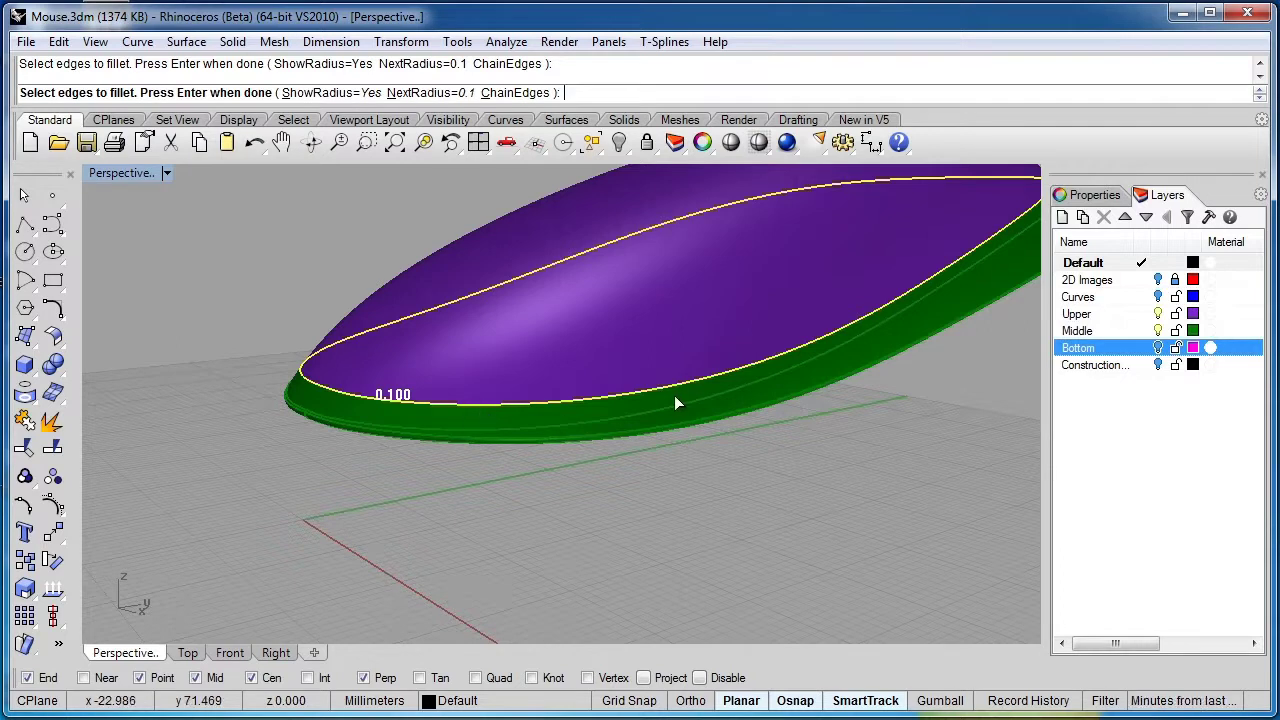
pyautogui.moveTo(675, 400)
pyautogui.mouseDown(button='right')
pyautogui.moveTo(707, 399)
pyautogui.moveTo(555, 404)
pyautogui.moveTo(677, 406)
pyautogui.mouseUp(button='right')
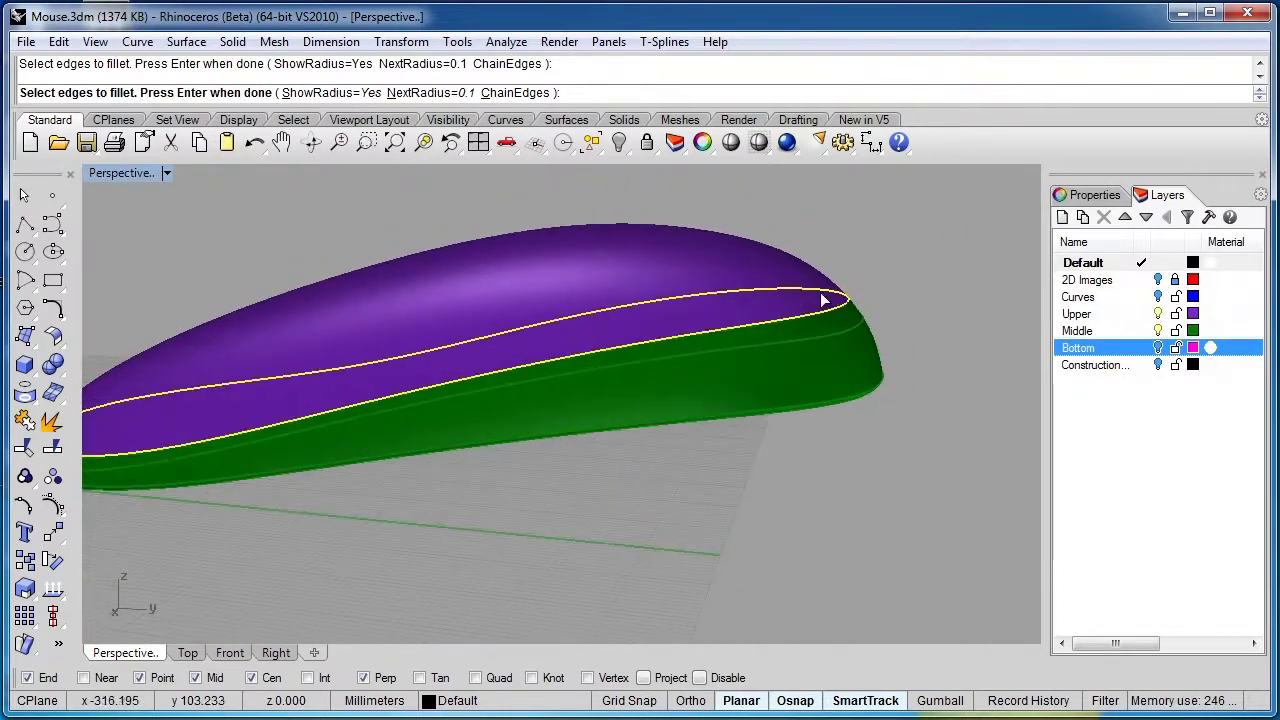
pyautogui.scroll(4, 829, 297)
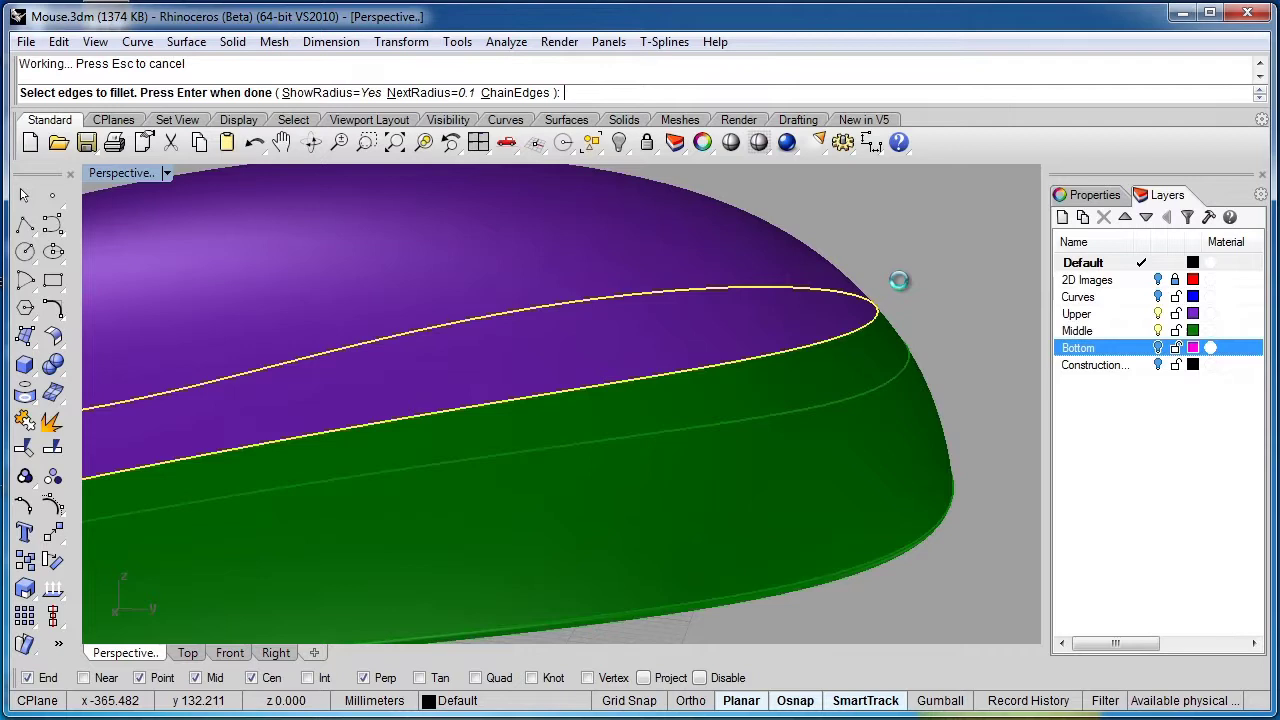
# Step: Inspect the fillet handles, then accept them to round the upper shell's rim at 0.1
pyautogui.scroll(4, 874, 298)
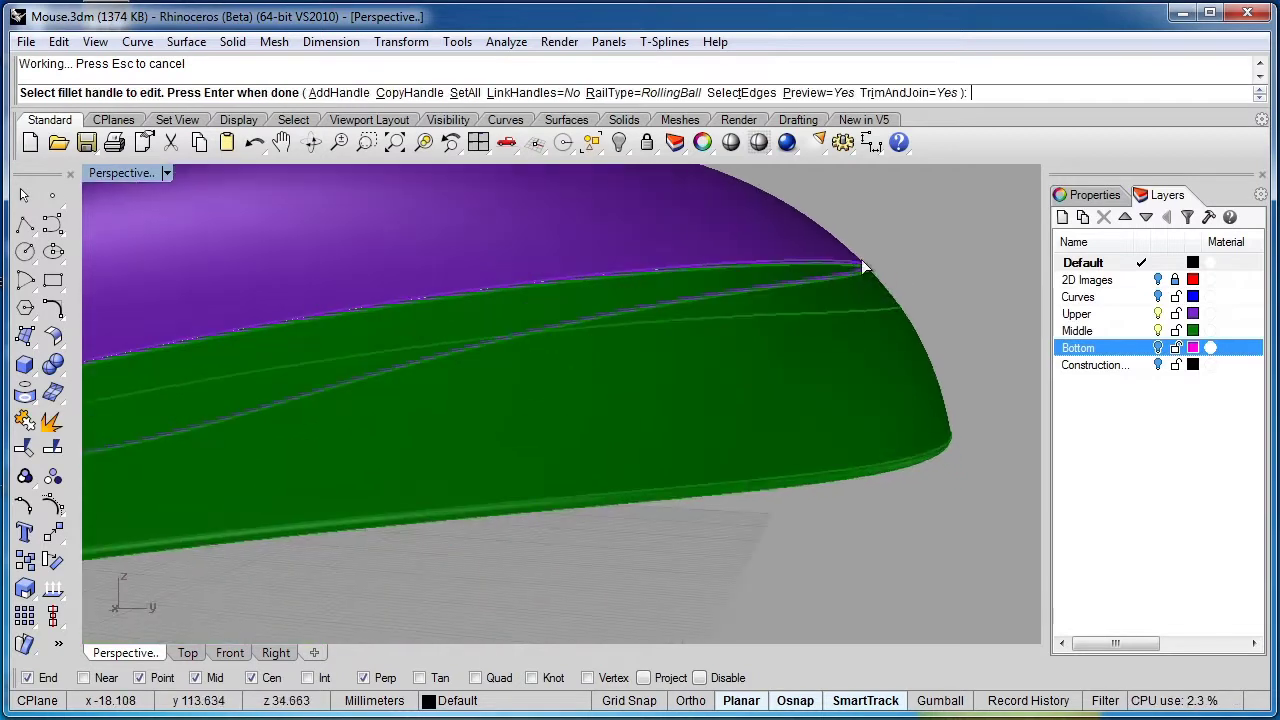
pyautogui.scroll(4, 928, 330)
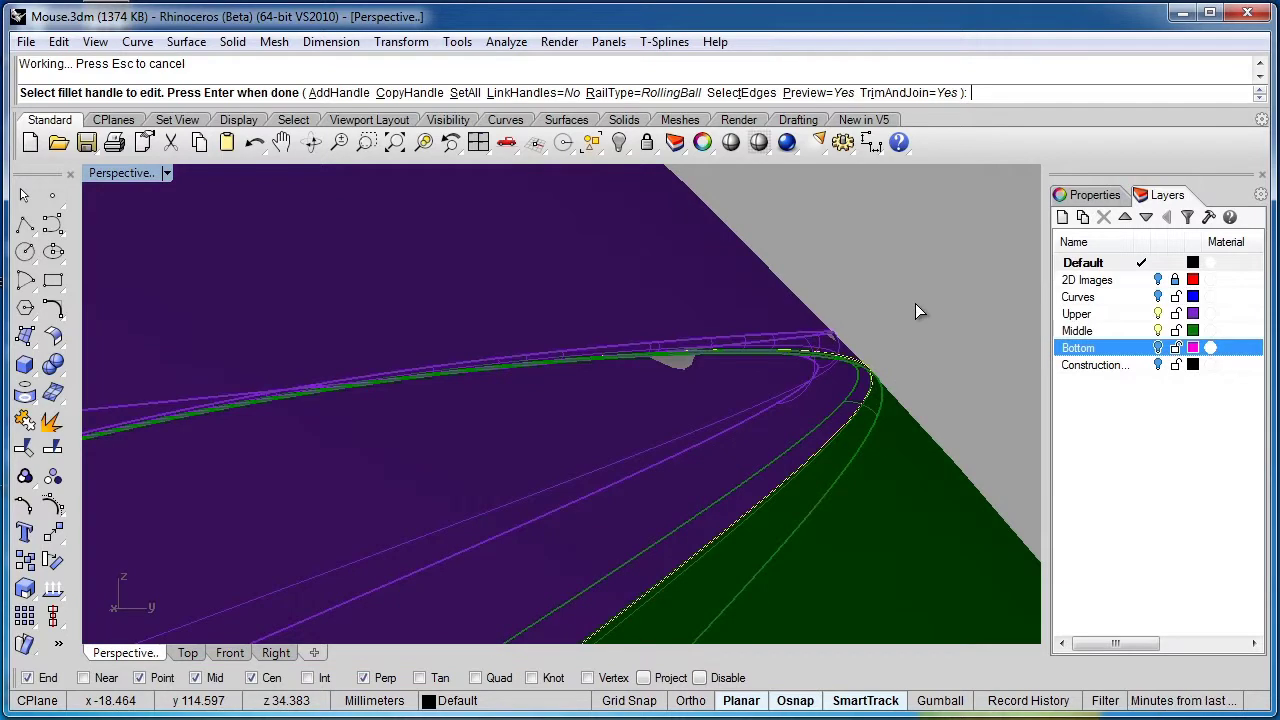
pyautogui.scroll(-10, 915, 303)
pyautogui.moveTo(349, 443); pyautogui.dragTo(523, 419, button='right')
pyautogui.scroll(6, 343, 446)
pyautogui.scroll(-6, 358, 441)
pyautogui.scroll(6, 420, 346)
pyautogui.scroll(-6, 413, 350)
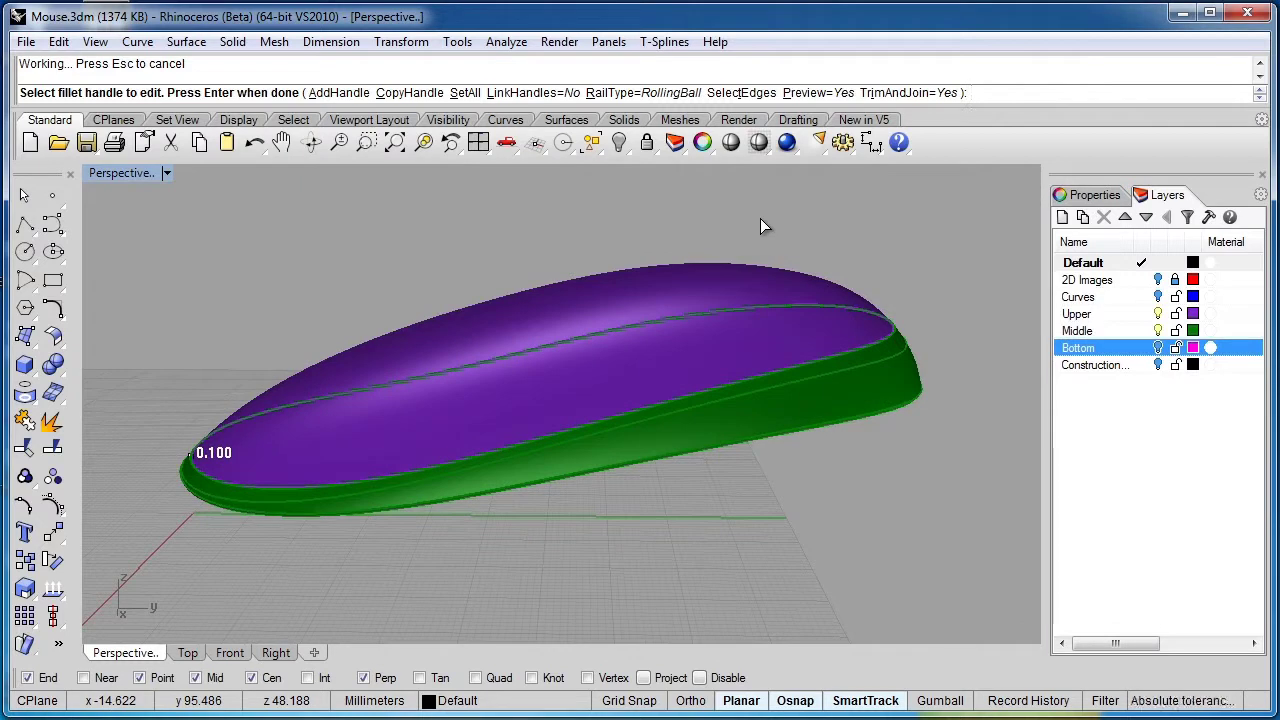
pyautogui.press('Return')
pyautogui.moveTo(877, 383); pyautogui.dragTo(829, 360, button='right')
pyautogui.click(166, 173)
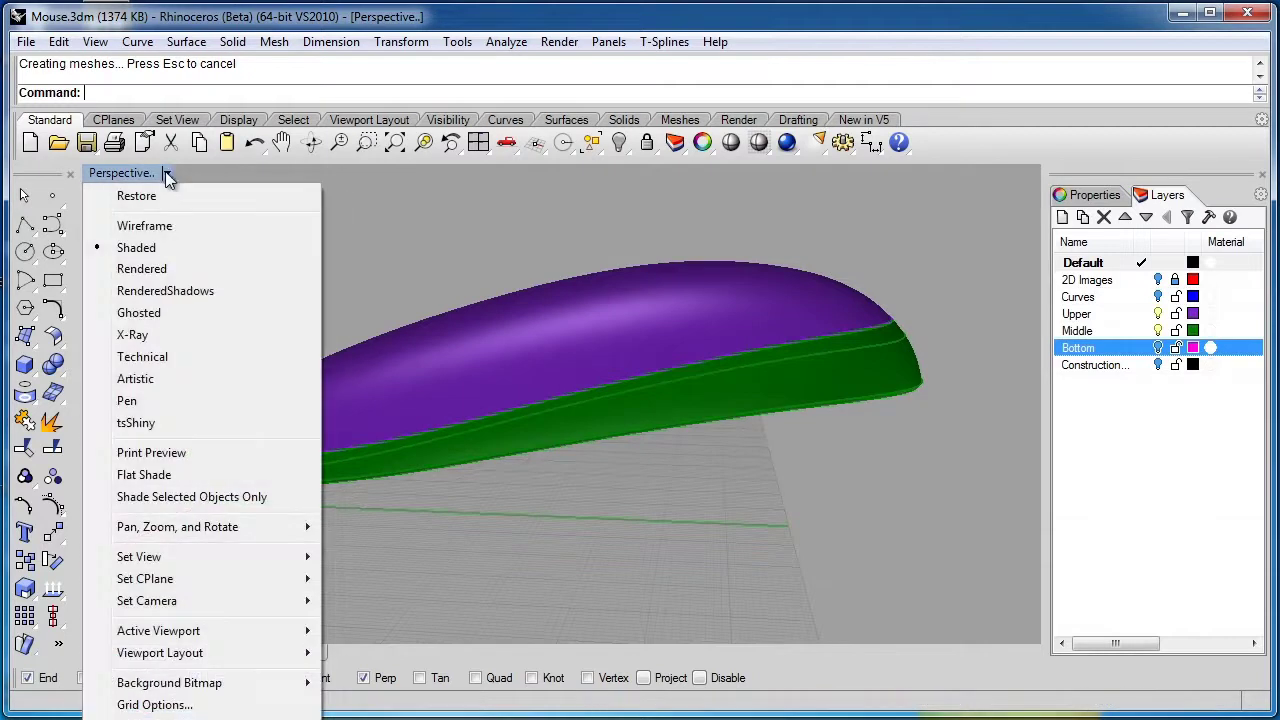
# Step: Switch to Rendered Shadows, inspect the filleted mouse, and turn the Bottom layer back on
pyautogui.click(183, 294)
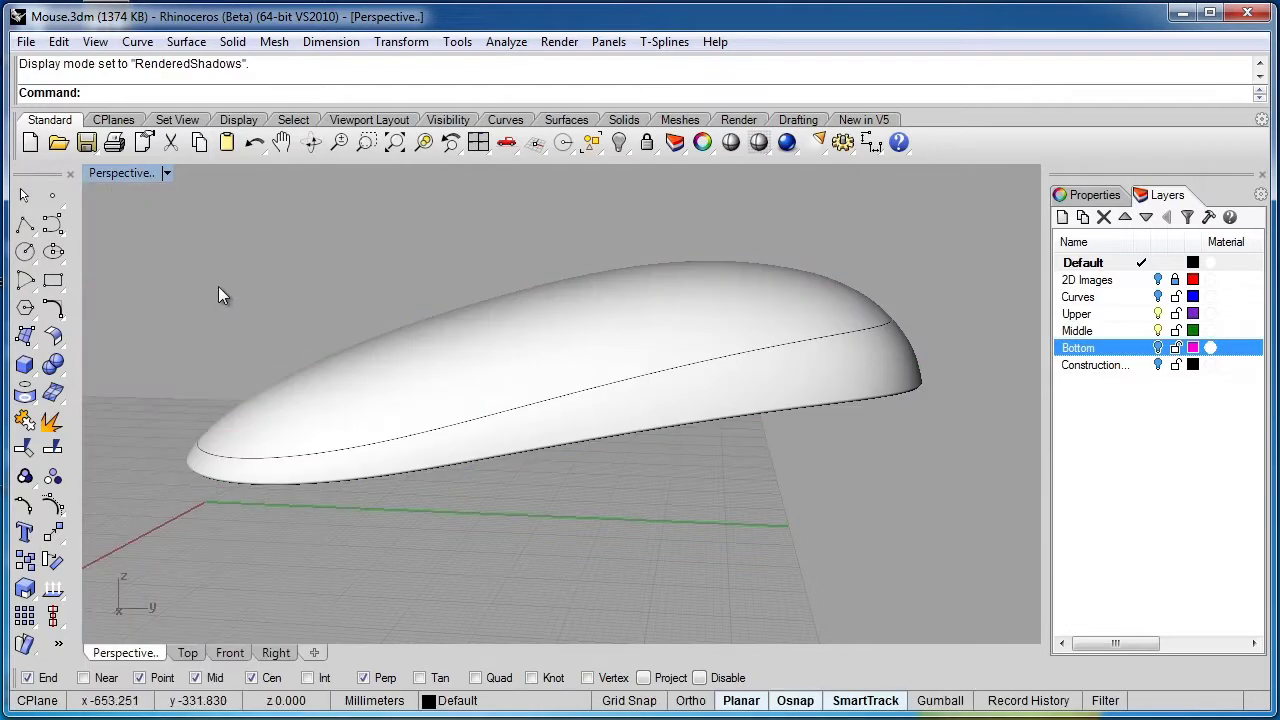
pyautogui.moveTo(218, 286); pyautogui.dragTo(331, 289, button='right')
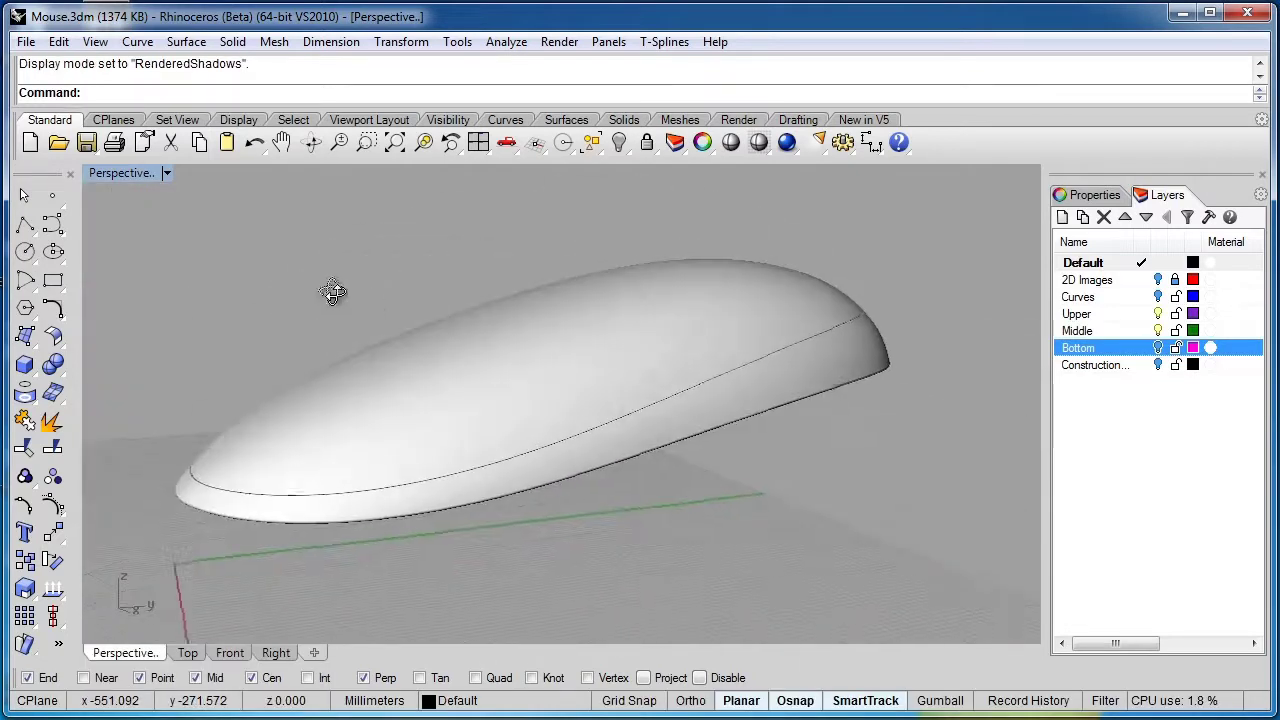
pyautogui.scroll(5, 436, 477)
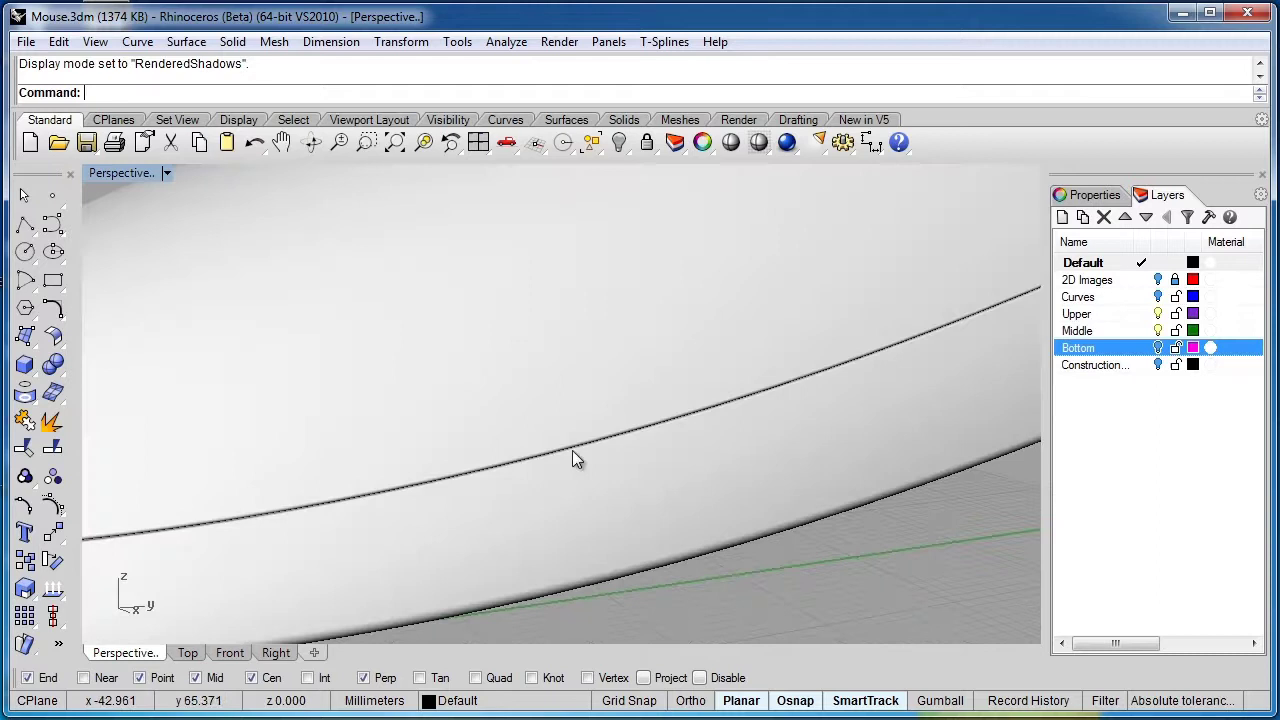
pyautogui.scroll(-4, 599, 445)
pyautogui.moveTo(599, 451); pyautogui.dragTo(563, 417, button='right')
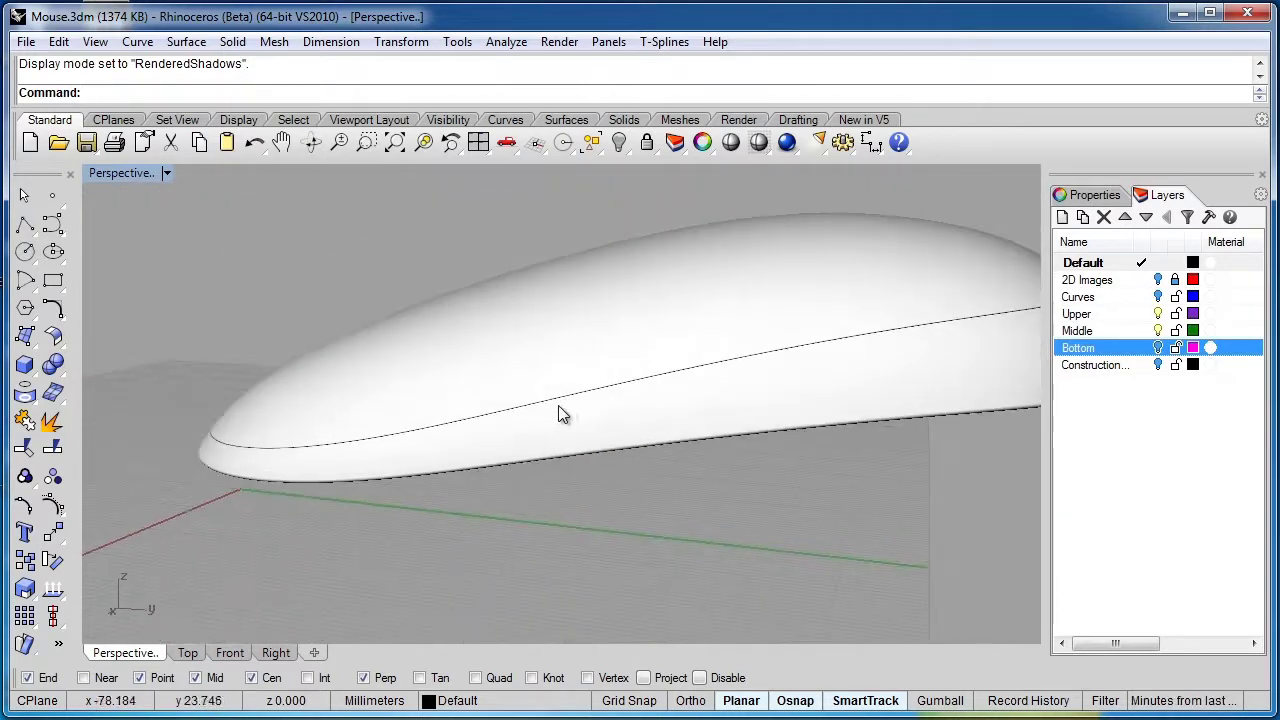
pyautogui.keyDown('shift'); pyautogui.moveTo(754, 392); pyautogui.dragTo(623, 400, button='right'); pyautogui.keyUp('shift')
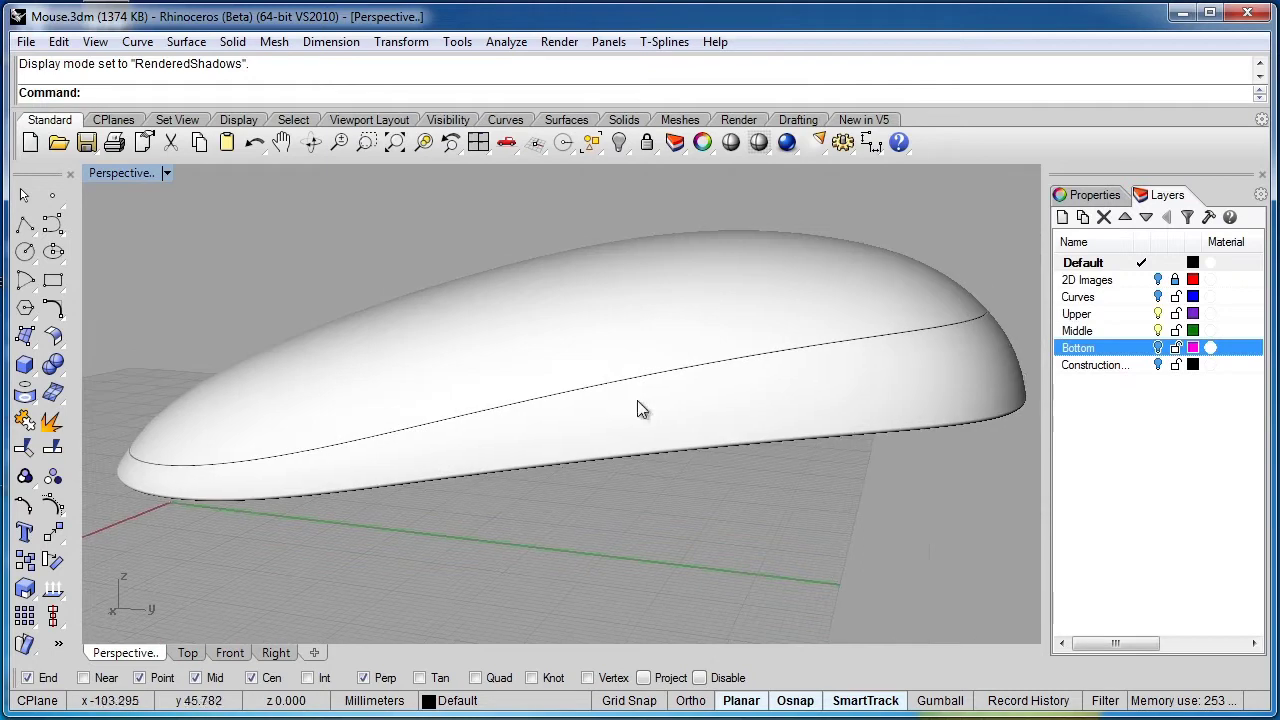
pyautogui.click(1158, 347)
pyautogui.moveTo(643, 521)
pyautogui.mouseDown(button='right')
pyautogui.moveTo(734, 477)
pyautogui.moveTo(659, 505)
pyautogui.moveTo(592, 487)
pyautogui.moveTo(706, 497)
pyautogui.moveTo(931, 483)
pyautogui.moveTo(665, 537)
pyautogui.moveTo(494, 503)
pyautogui.moveTo(683, 500)
pyautogui.moveTo(325, 421)
pyautogui.moveTo(623, 457)
pyautogui.mouseUp(button='right')
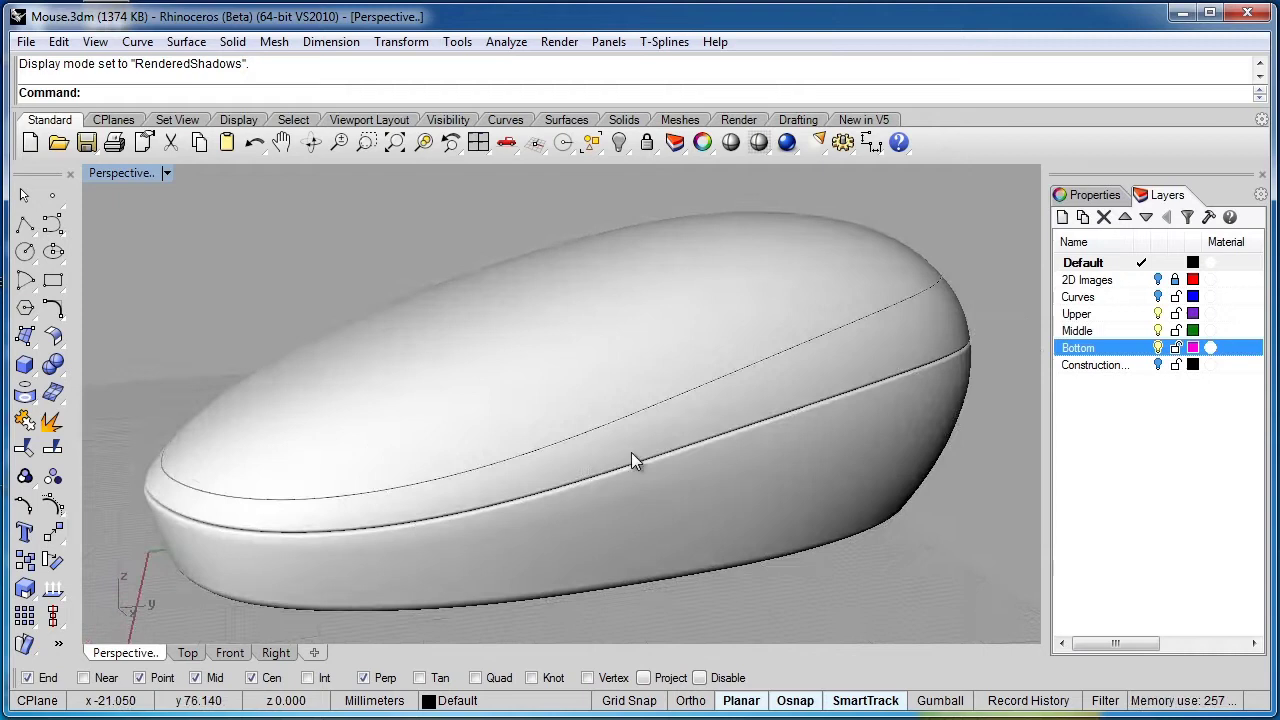
# Step: Return to Shaded, hide Bottom, Middle and Upper layers, show 2D Images, and view from Top
pyautogui.hotkey('ctrl', 'alt', 's')
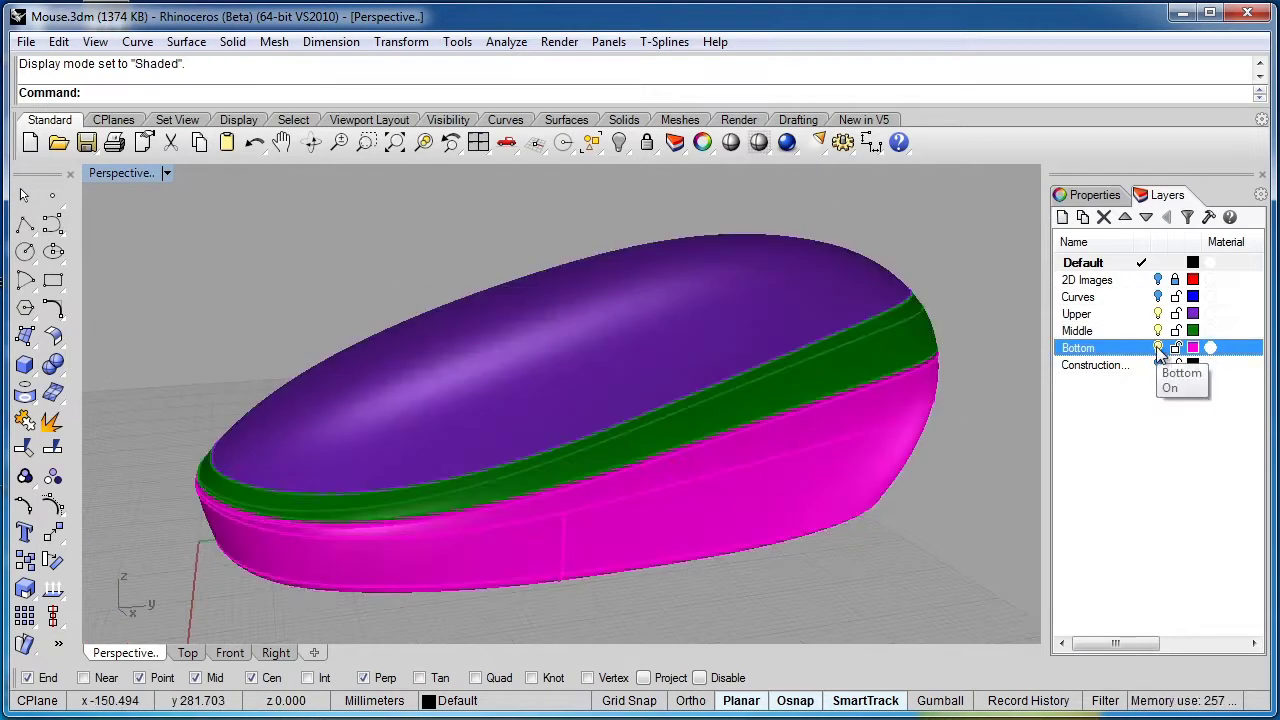
pyautogui.click(1159, 347)
pyautogui.click(1158, 330)
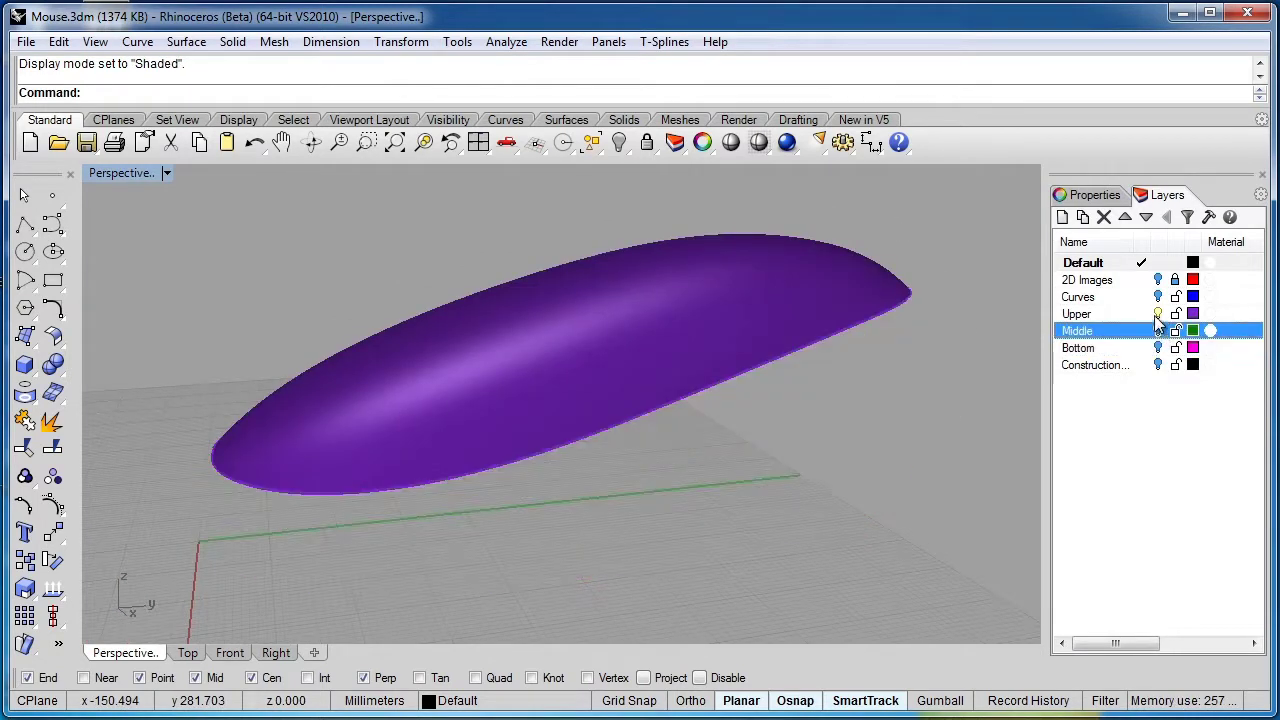
pyautogui.click(1158, 313)
pyautogui.click(1158, 279)
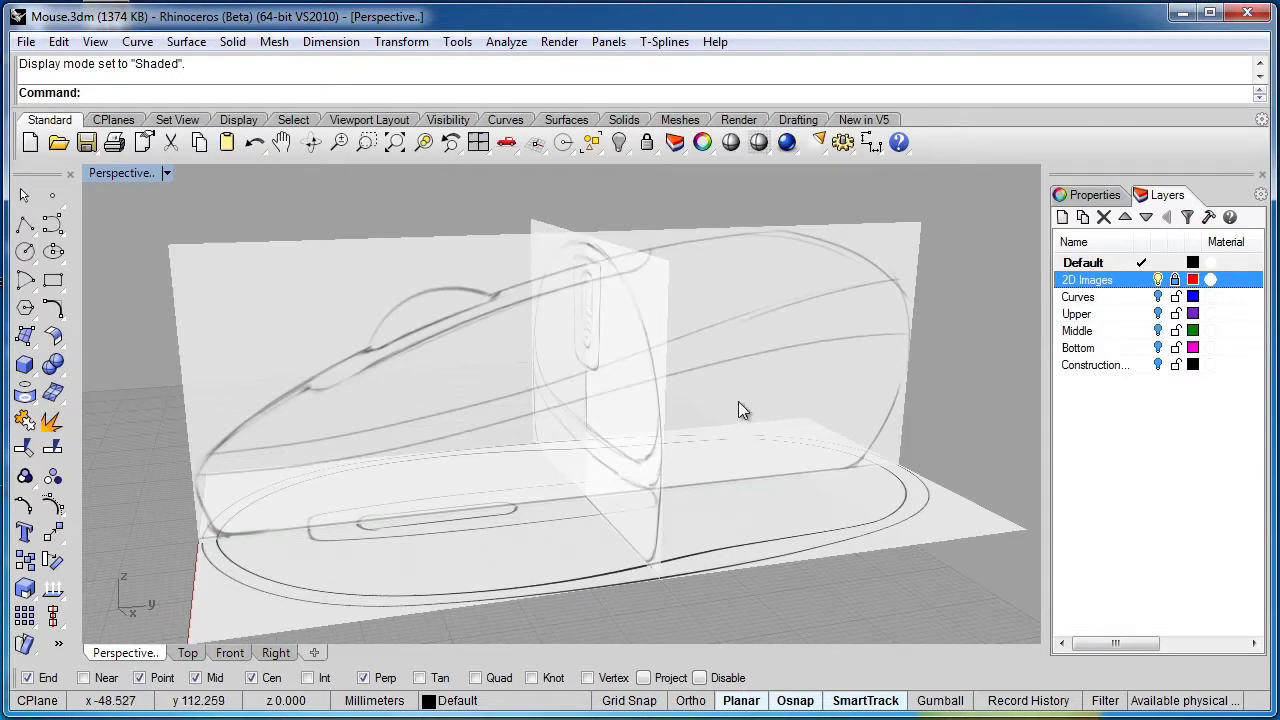
pyautogui.moveTo(797, 322)
pyautogui.mouseDown(button='right')
pyautogui.moveTo(757, 449)
pyautogui.moveTo(740, 349)
pyautogui.moveTo(646, 443)
pyautogui.moveTo(555, 465)
pyautogui.mouseUp(button='right')
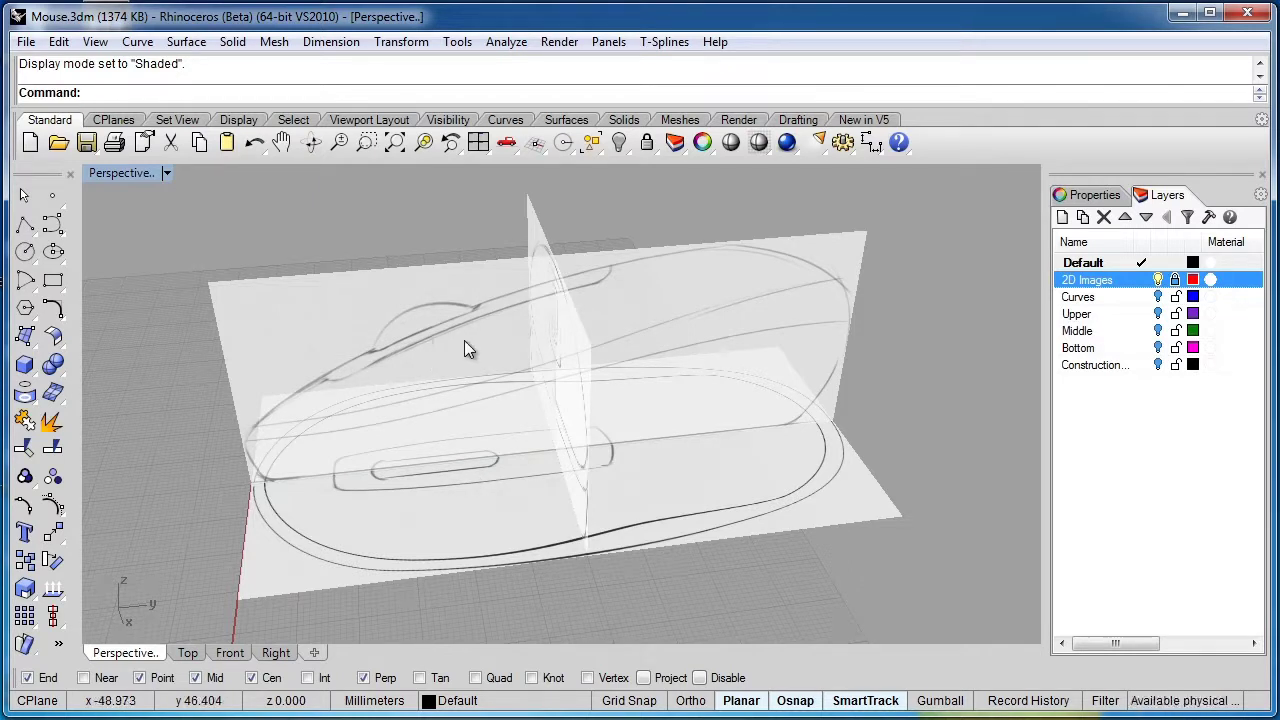
pyautogui.click(187, 652)
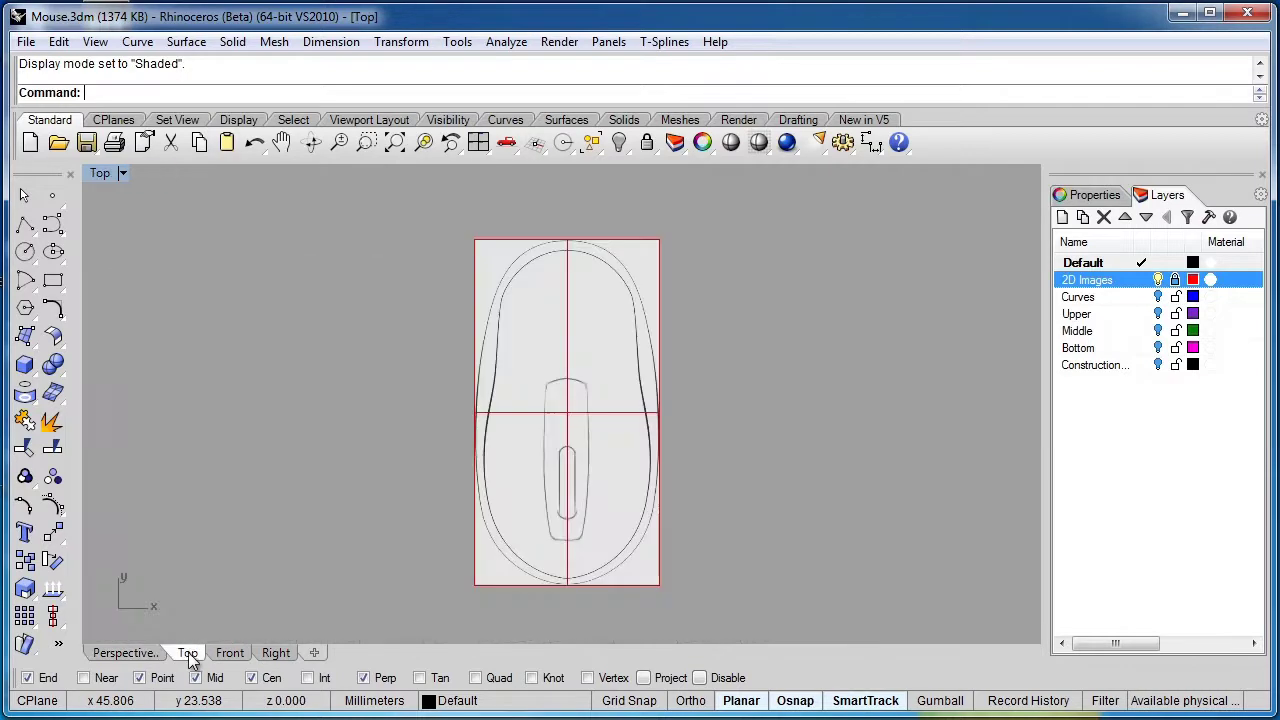
# Step: Make Curves the current layer and use Show Selected to display the outline curves over the sketch
pyautogui.click(1159, 300)
pyautogui.click(825, 497)
pyautogui.scroll(5, 568, 533)
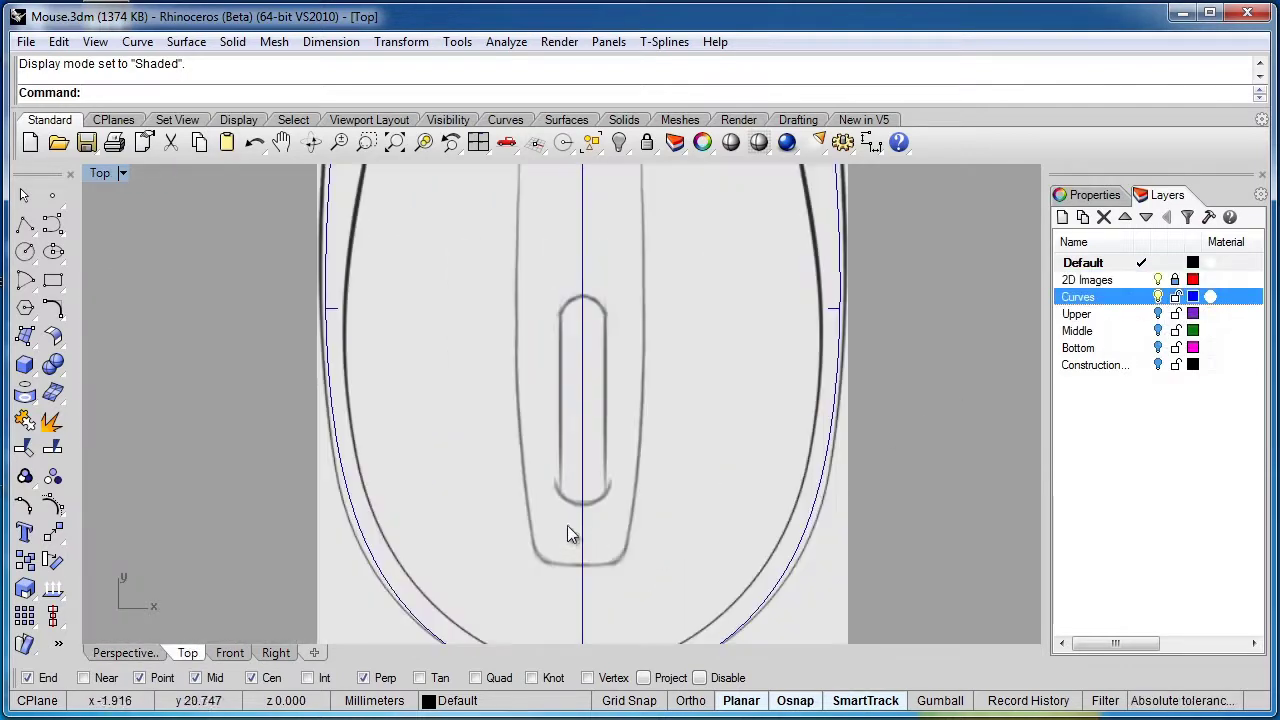
pyautogui.scroll(-2, 599, 529)
pyautogui.middleClick(838, 313)
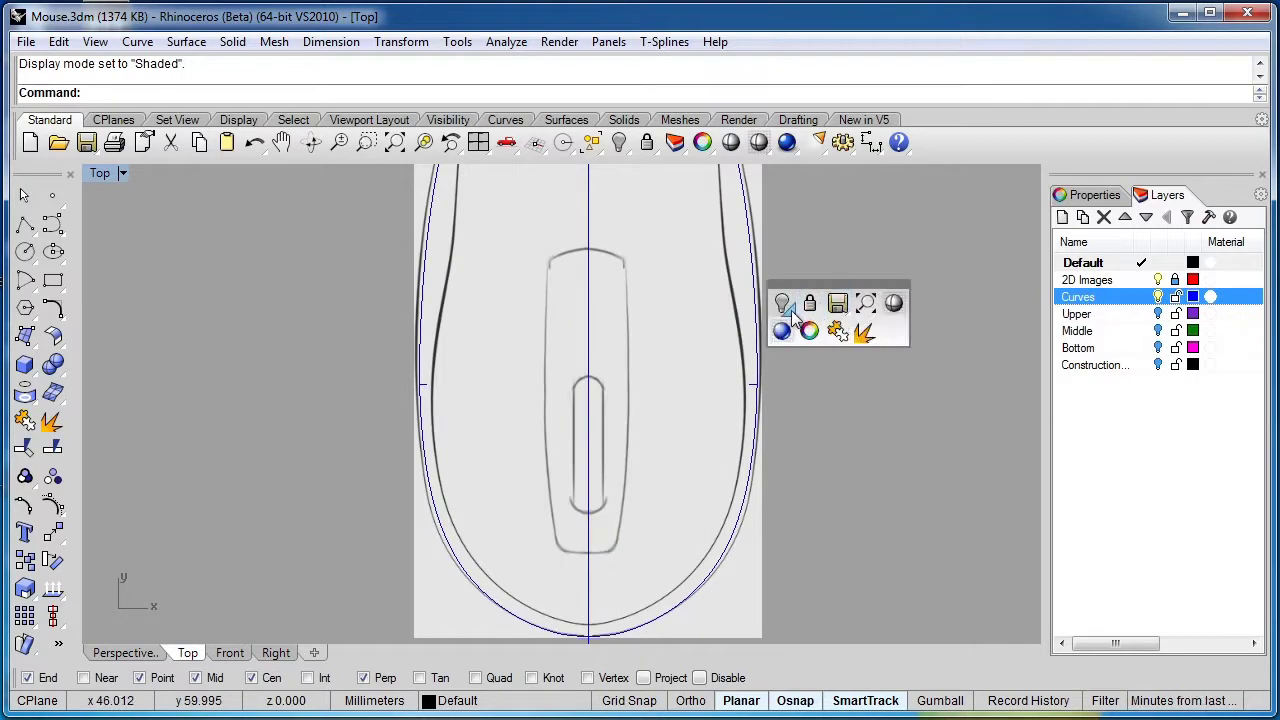
pyautogui.click(791, 311)
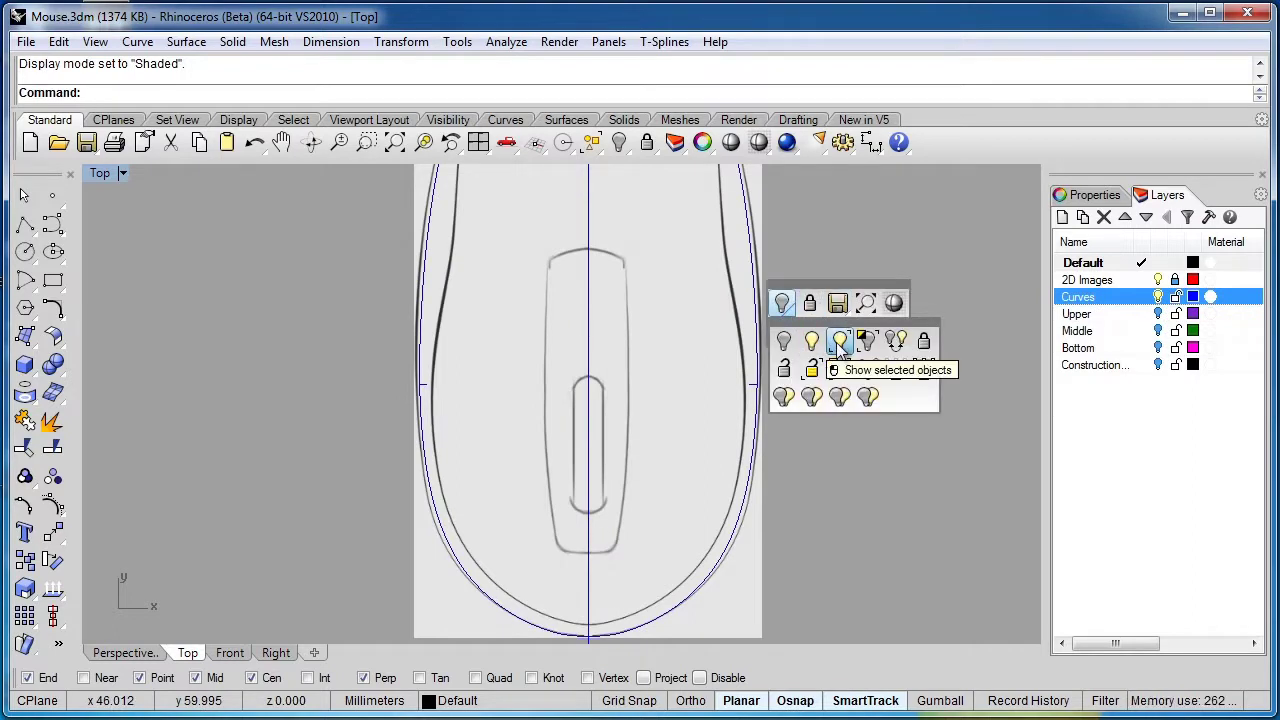
pyautogui.click(840, 342)
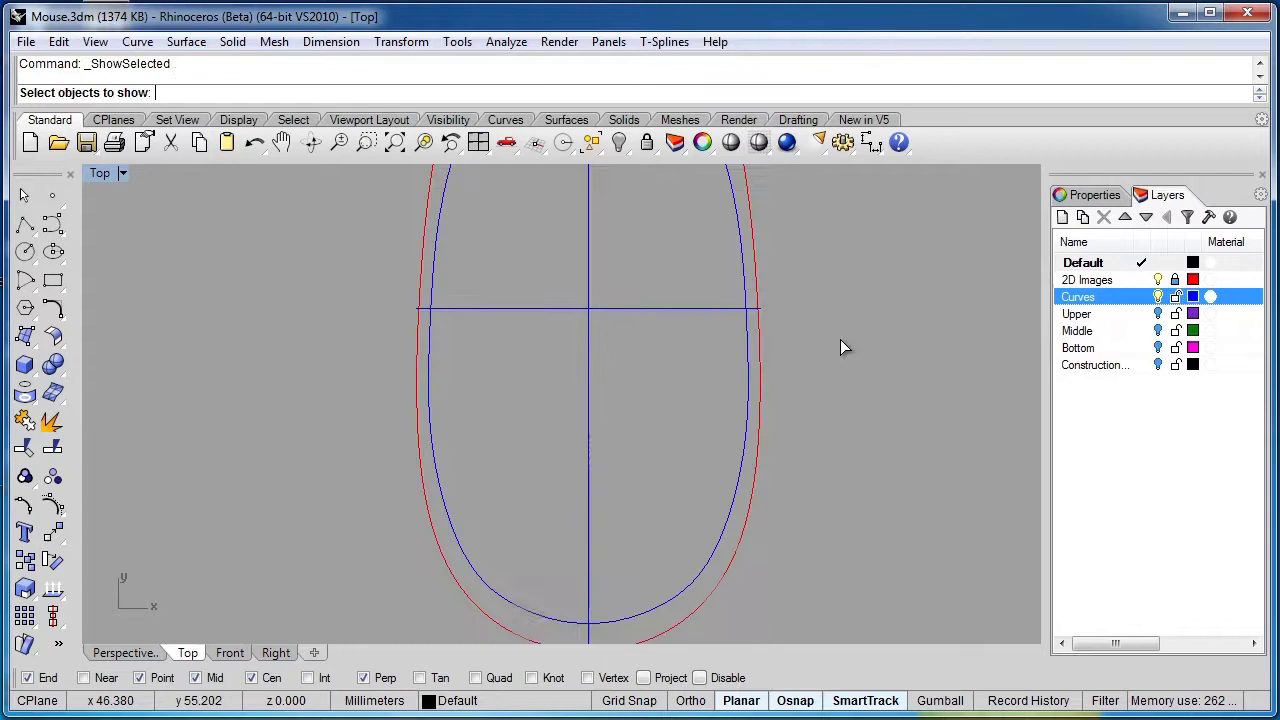
pyautogui.press('Return')
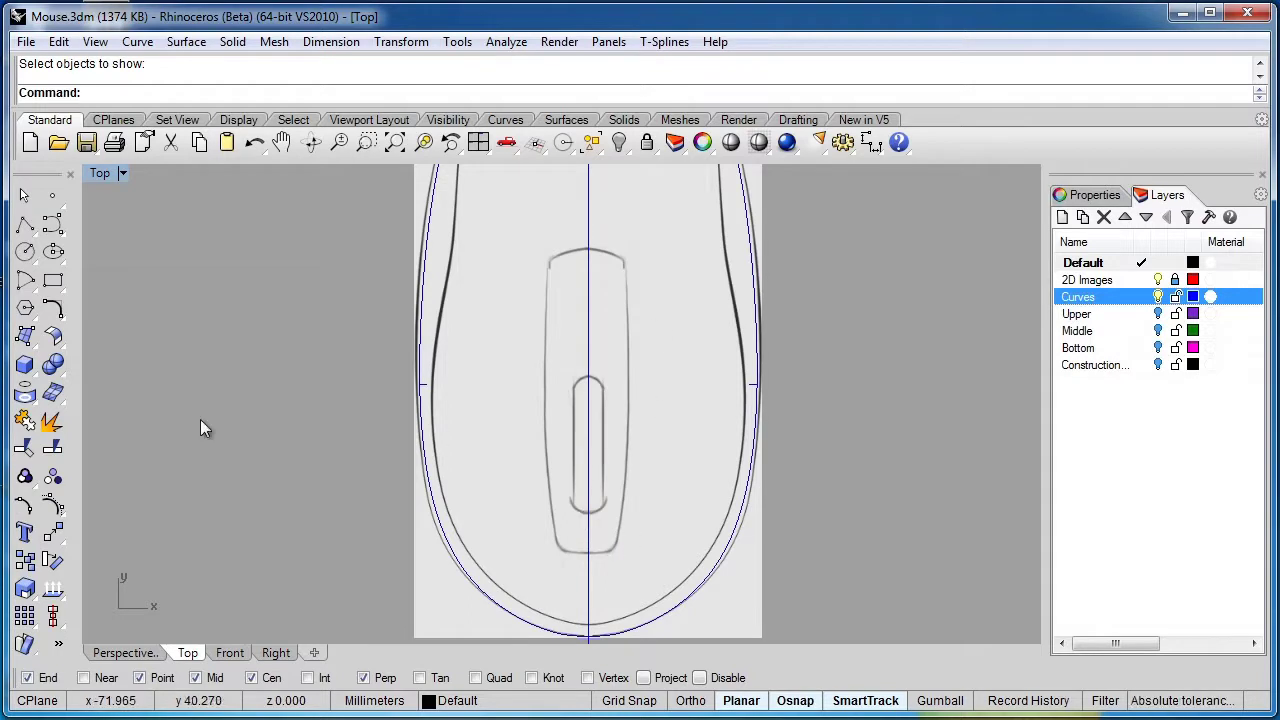
# Step: Draw a control-point curve for the insert's left edge and bow its middle point leftward
pyautogui.click(53, 224)
pyautogui.scroll(5, 470, 355)
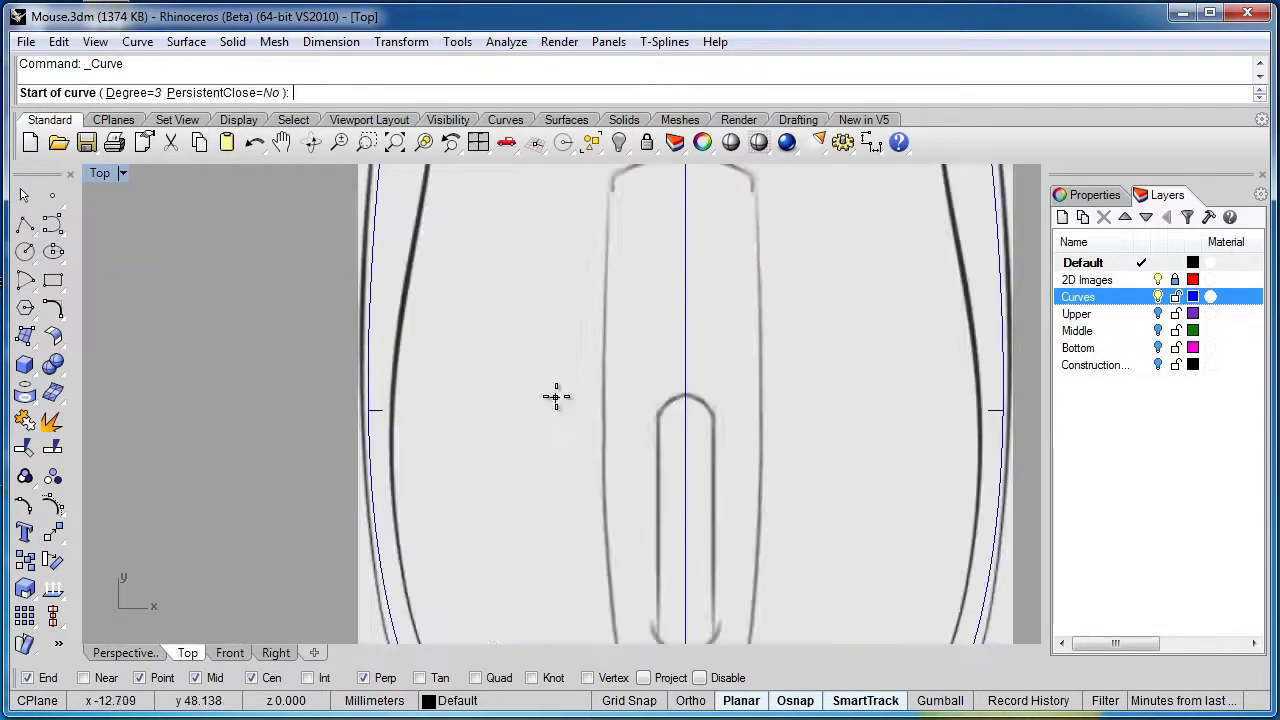
pyautogui.scroll(-2, 556, 397)
pyautogui.click(594, 224)
pyautogui.click(583, 487)
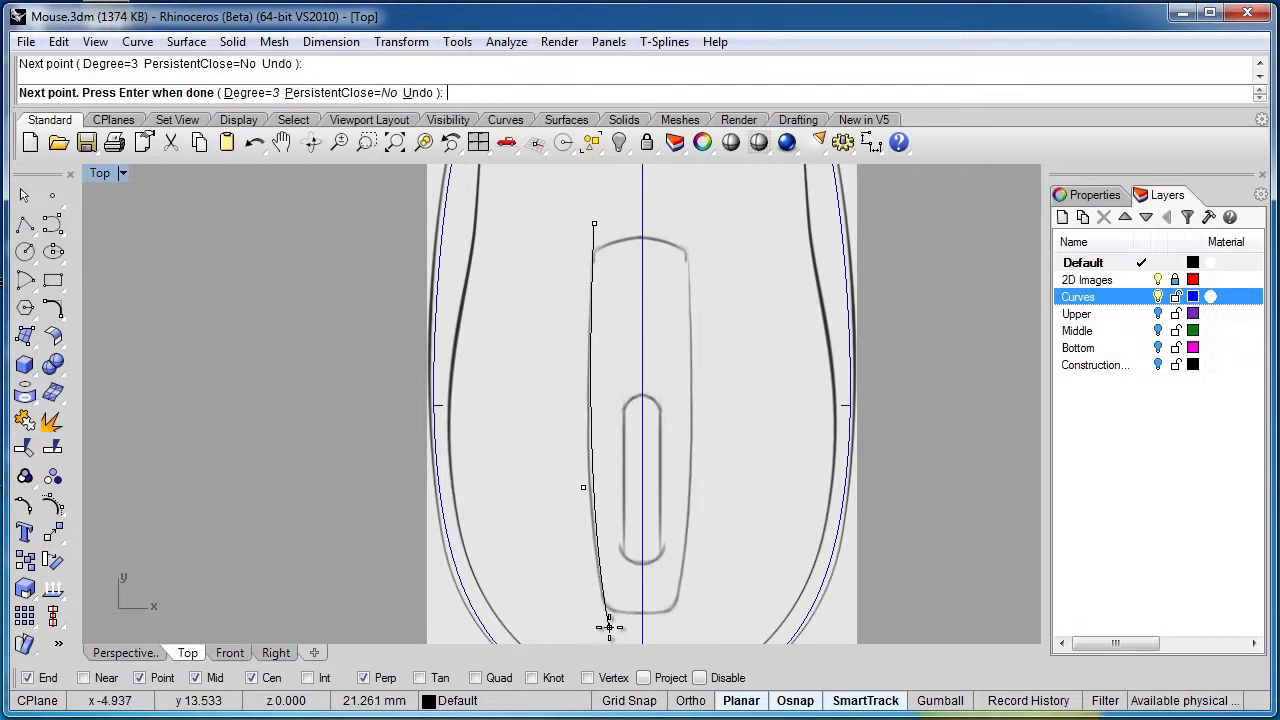
pyautogui.click(608, 627)
pyautogui.press('Return')
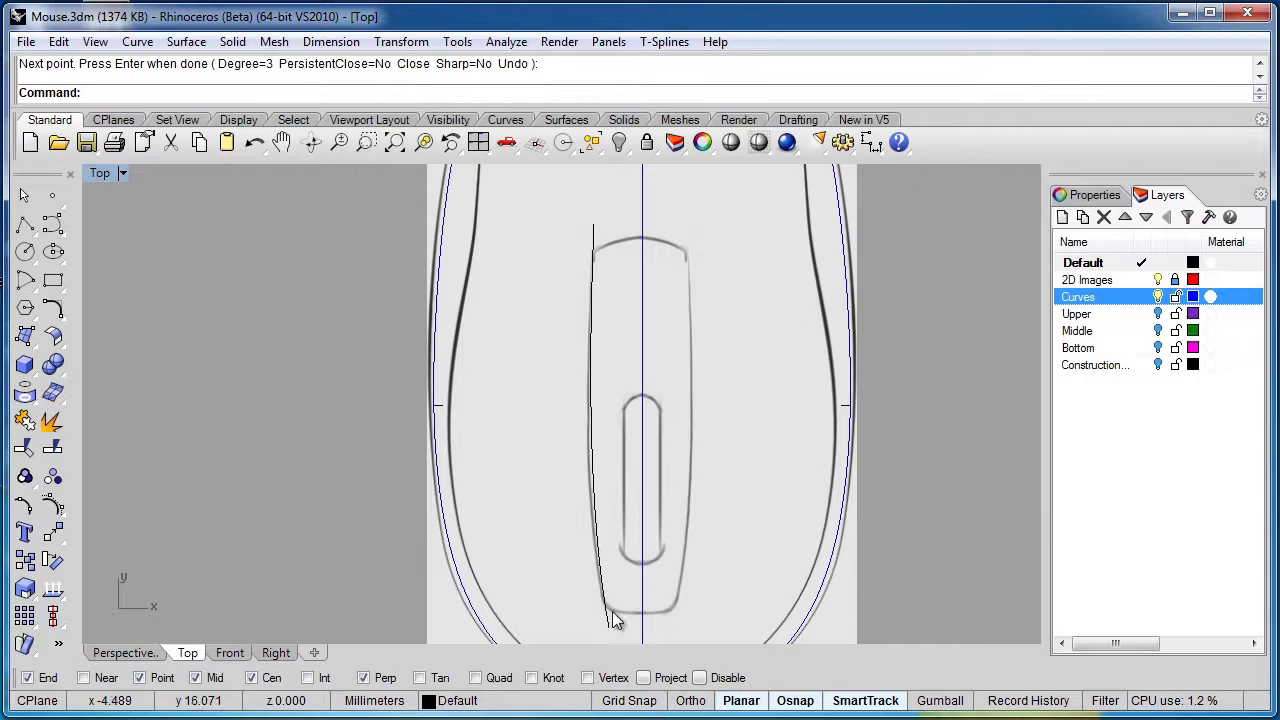
pyautogui.click(597, 513)
pyautogui.press('F10')
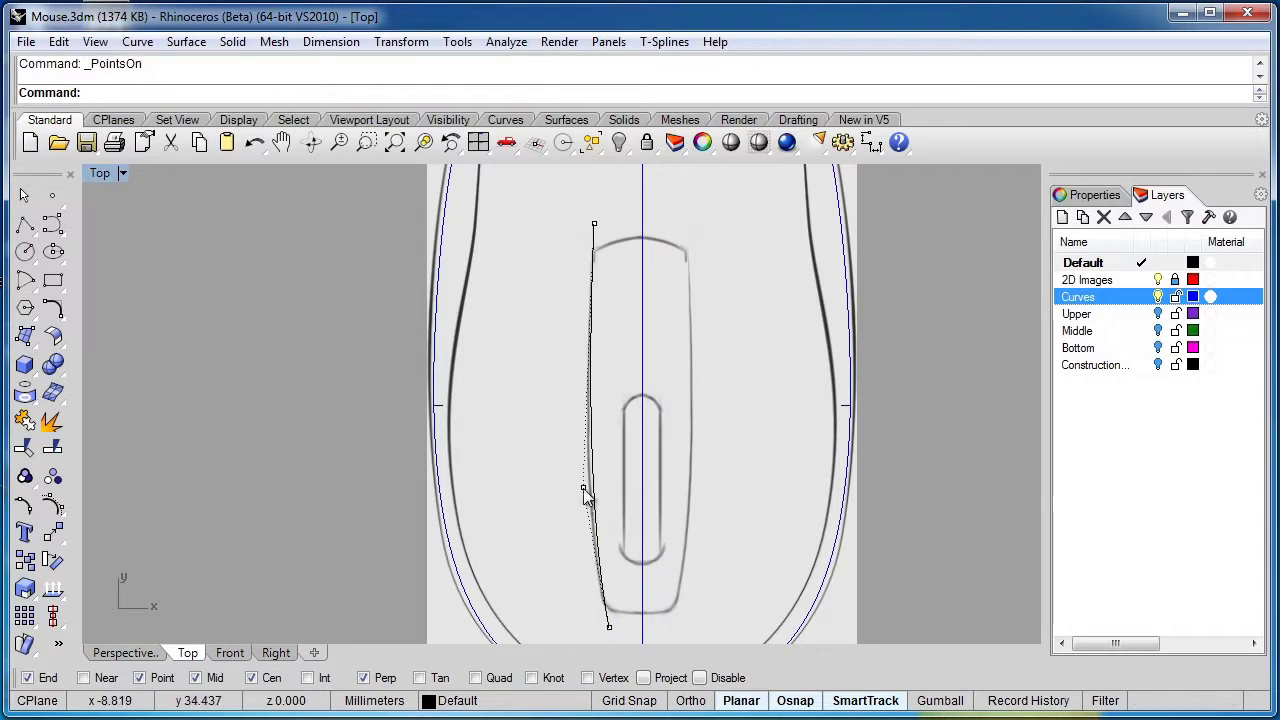
pyautogui.moveTo(586, 491); pyautogui.dragTo(578, 470)
pyautogui.press('Escape')
pyautogui.scroll(-2, 649, 384)
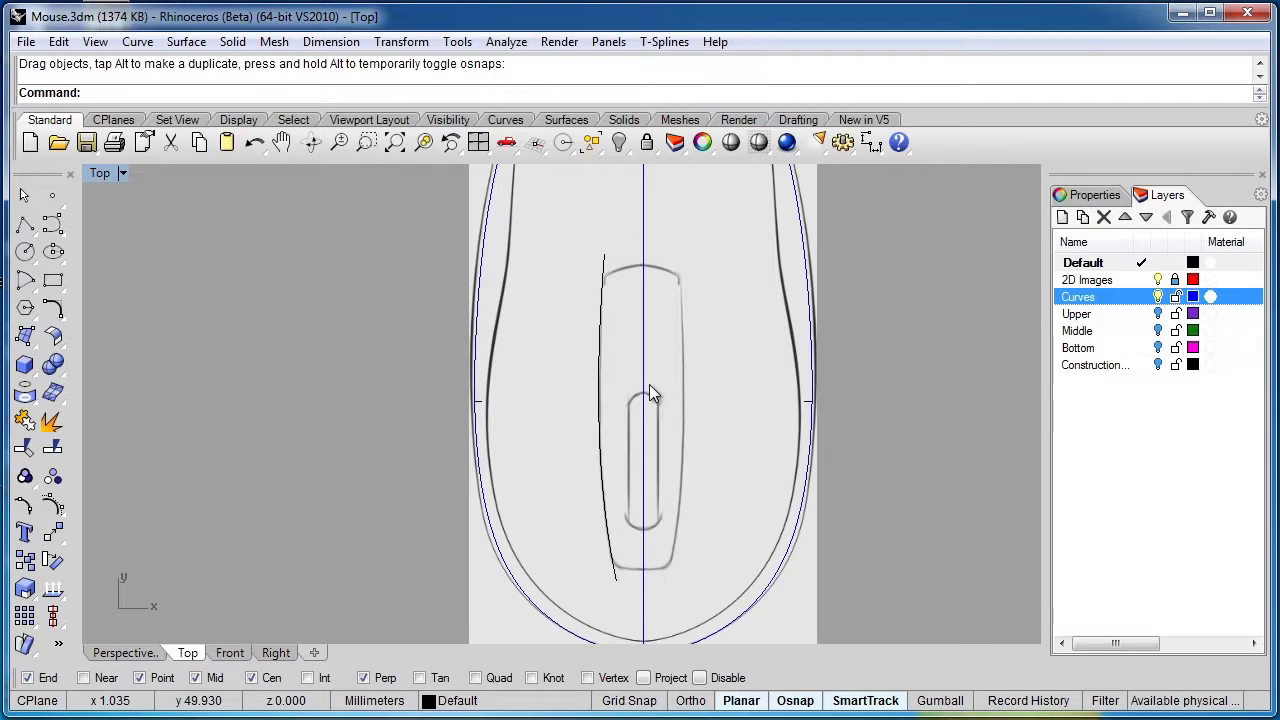
# Step: Switch the Top view to Wireframe and draw a three-point top arc from the centreline leftward
pyautogui.hotkey('ctrl', 'alt', 'w')
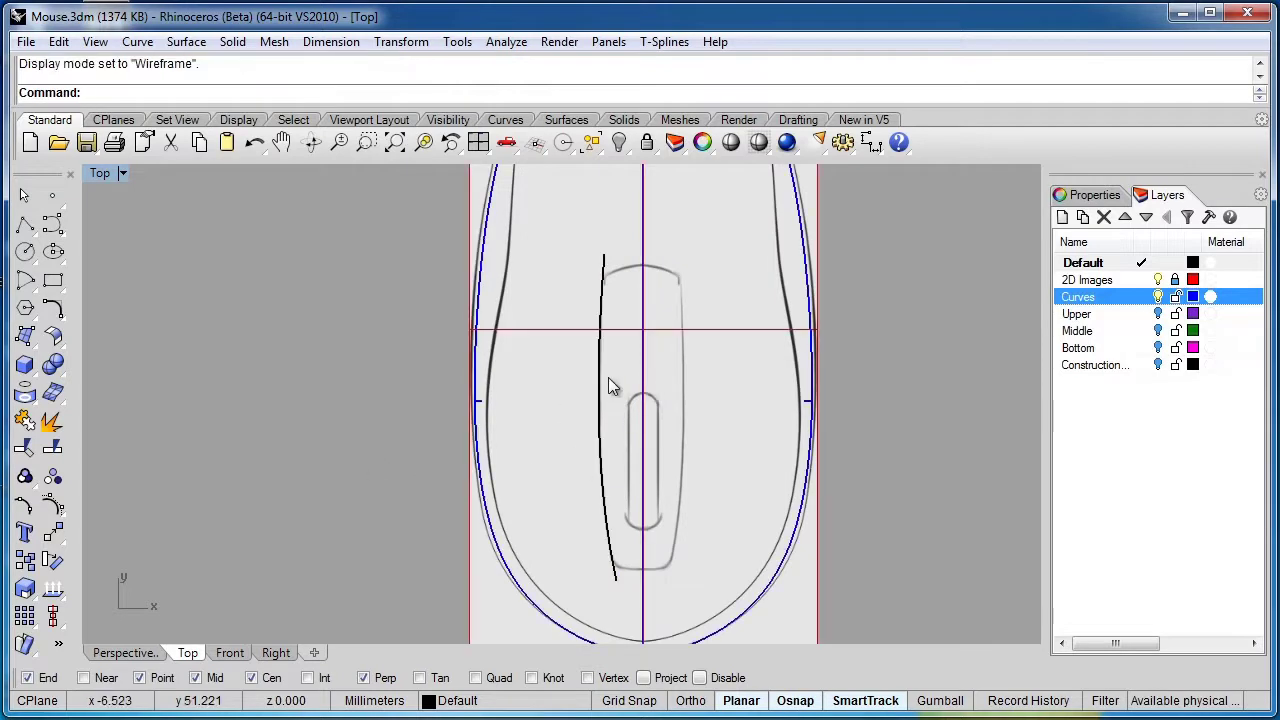
pyautogui.scroll(3, 600, 330)
pyautogui.scroll(3, 596, 369)
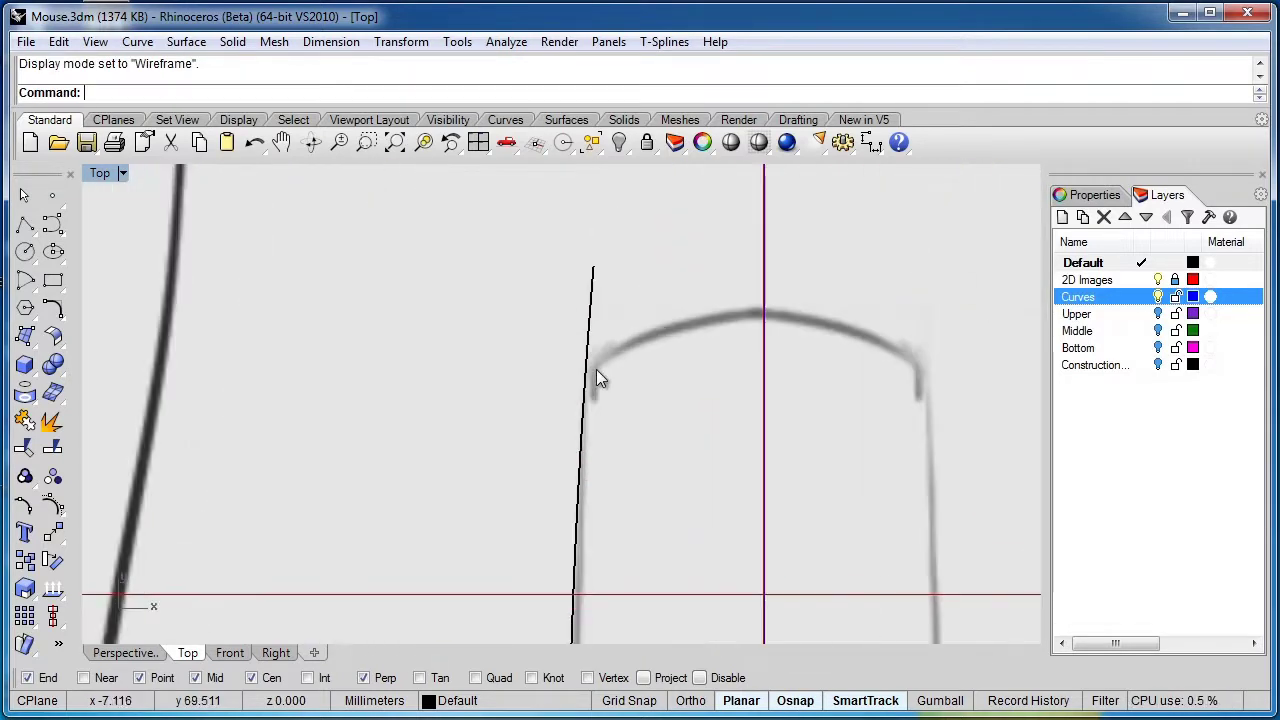
pyautogui.scroll(-4, 596, 368)
pyautogui.click(58, 228)
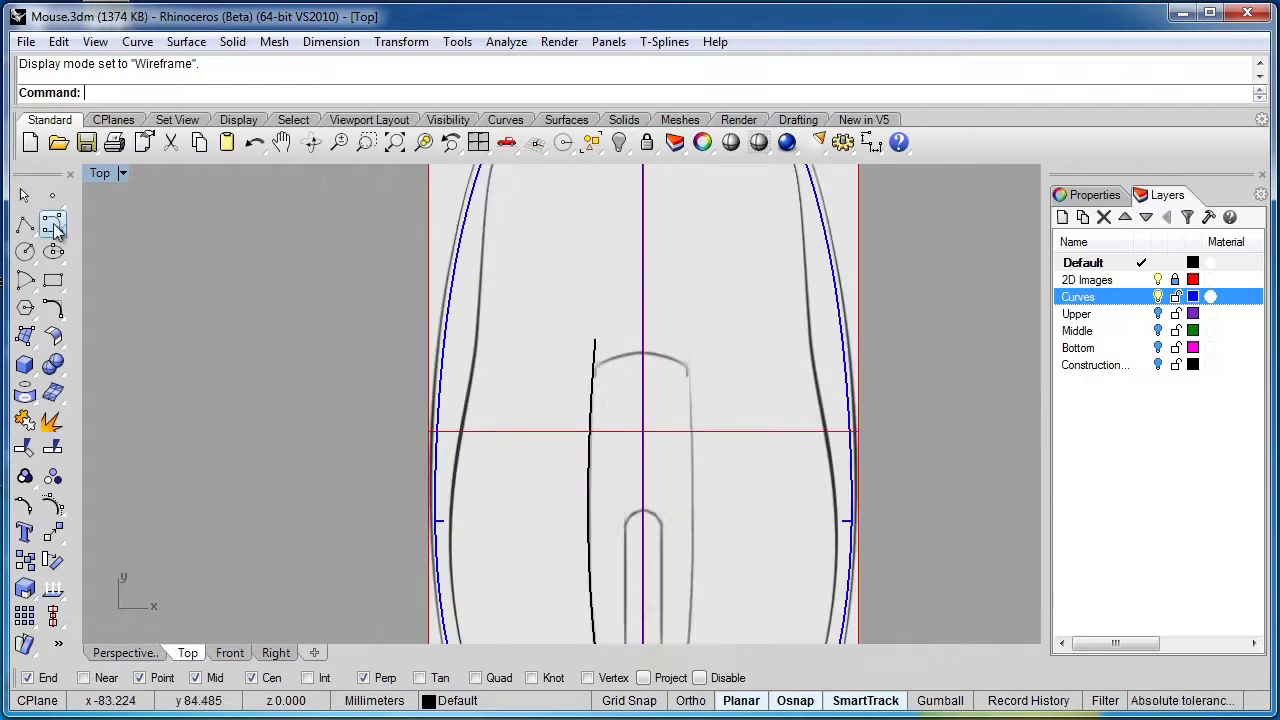
pyautogui.scroll(-3, 643, 395)
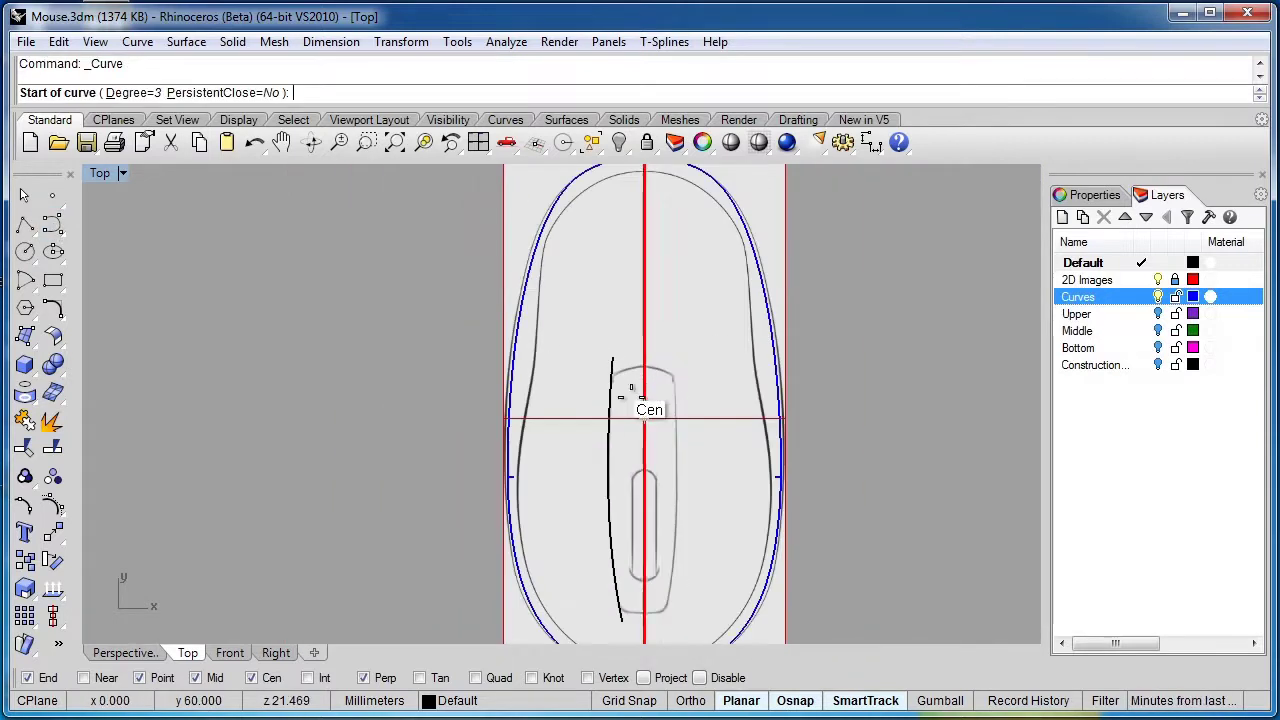
pyautogui.scroll(-3, 636, 526)
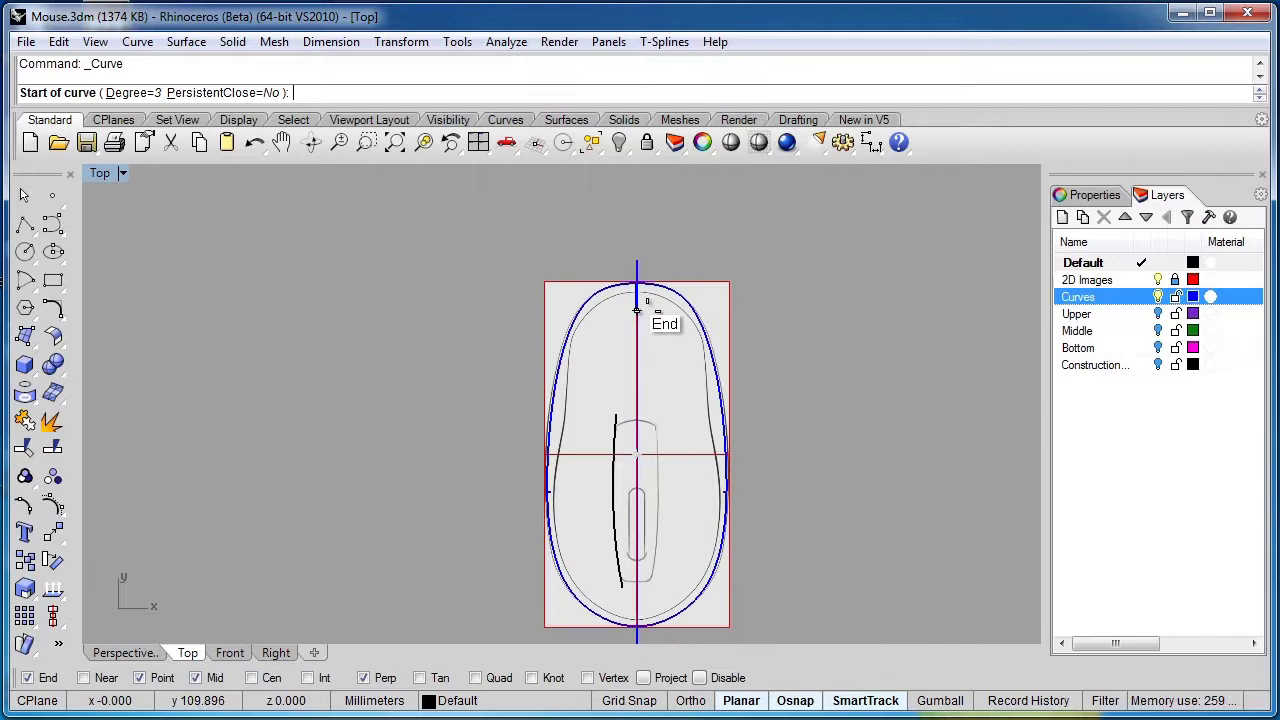
pyautogui.scroll(5, 623, 423)
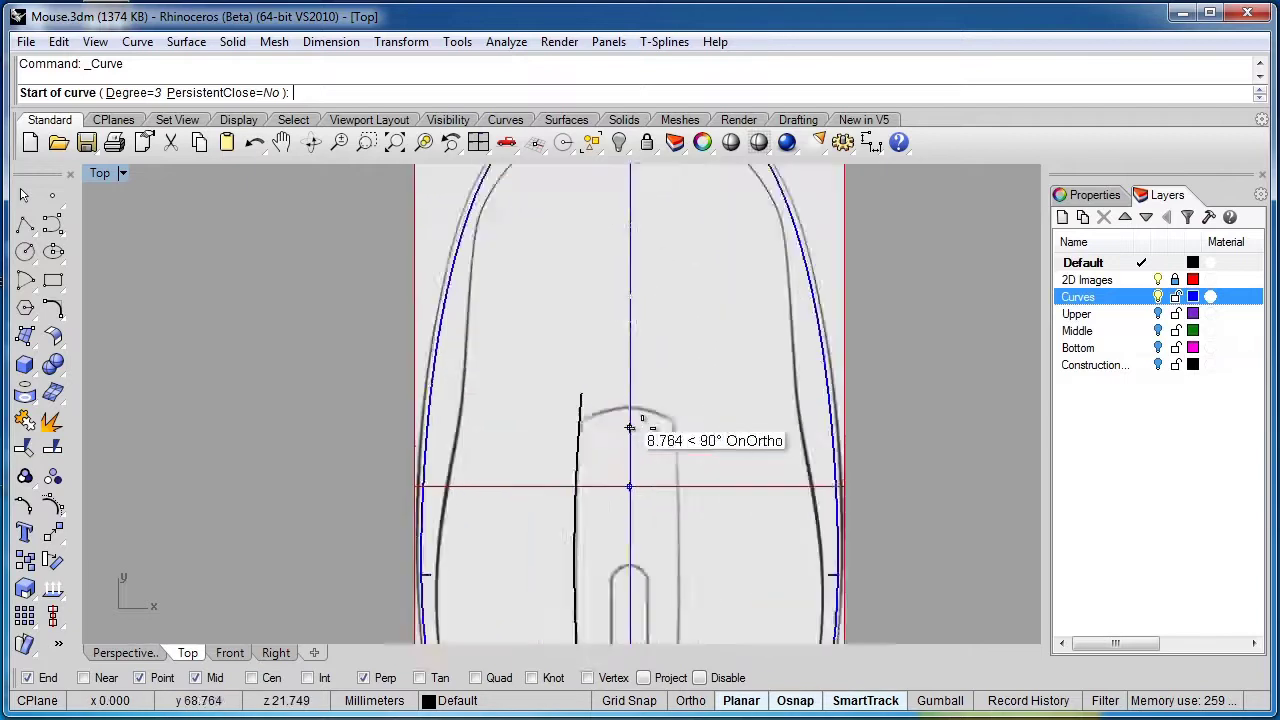
pyautogui.click(603, 380)
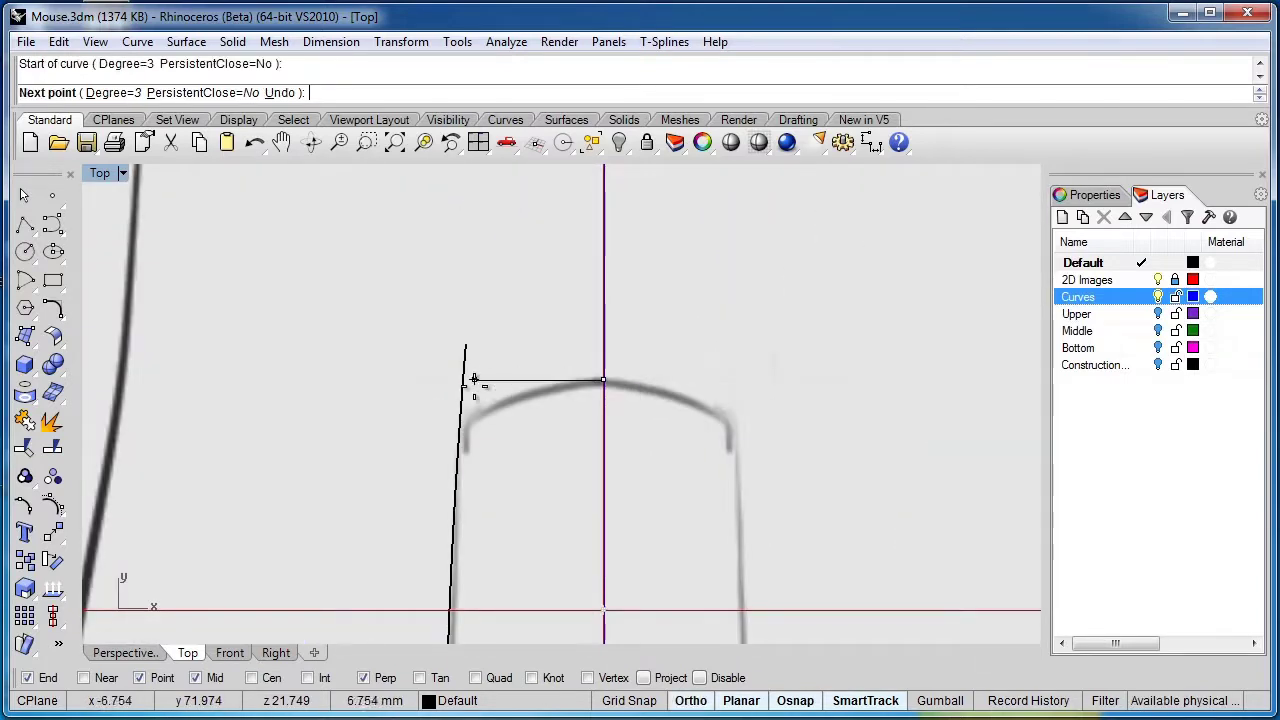
pyautogui.click(481, 379)
pyautogui.click(324, 503)
pyautogui.press('Return')
# Step: Draw a three-point bottom arc from the centreline at the insert's bottom, then select the vertical curve
pyautogui.scroll(-3, 680, 400)
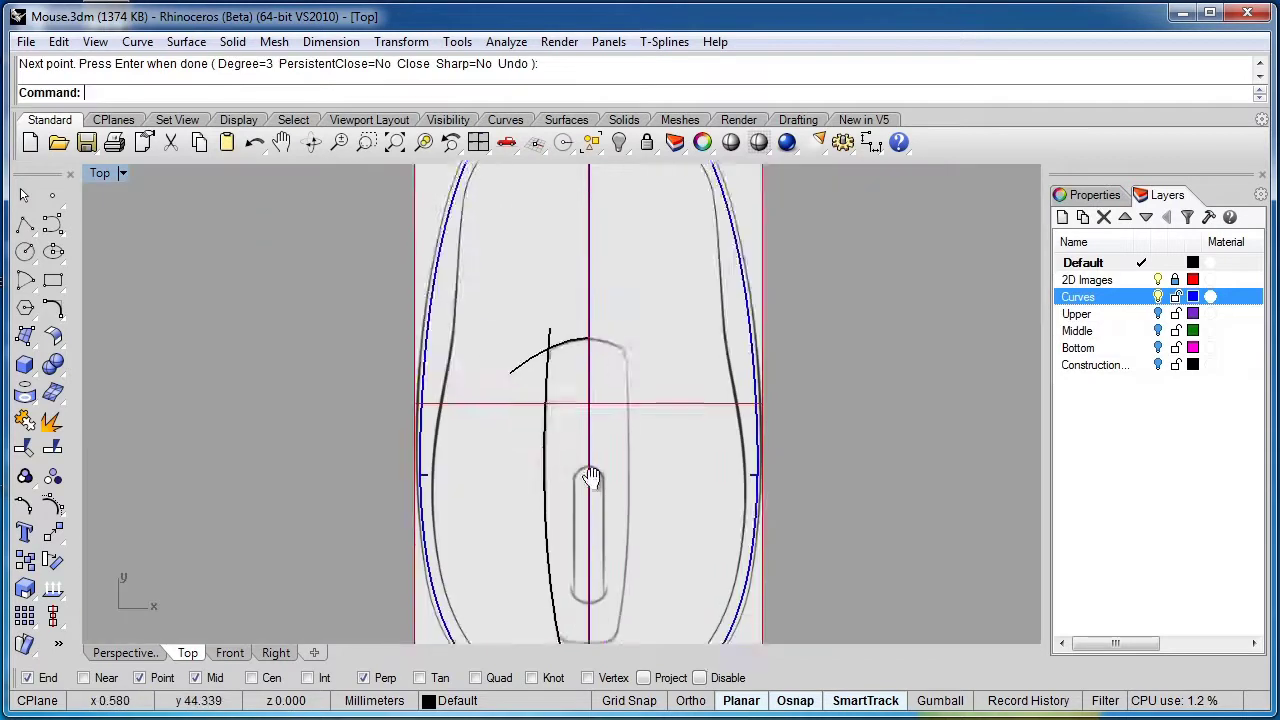
pyautogui.scroll(4, 596, 480)
pyautogui.press('Return')
pyautogui.scroll(-4, 620, 478)
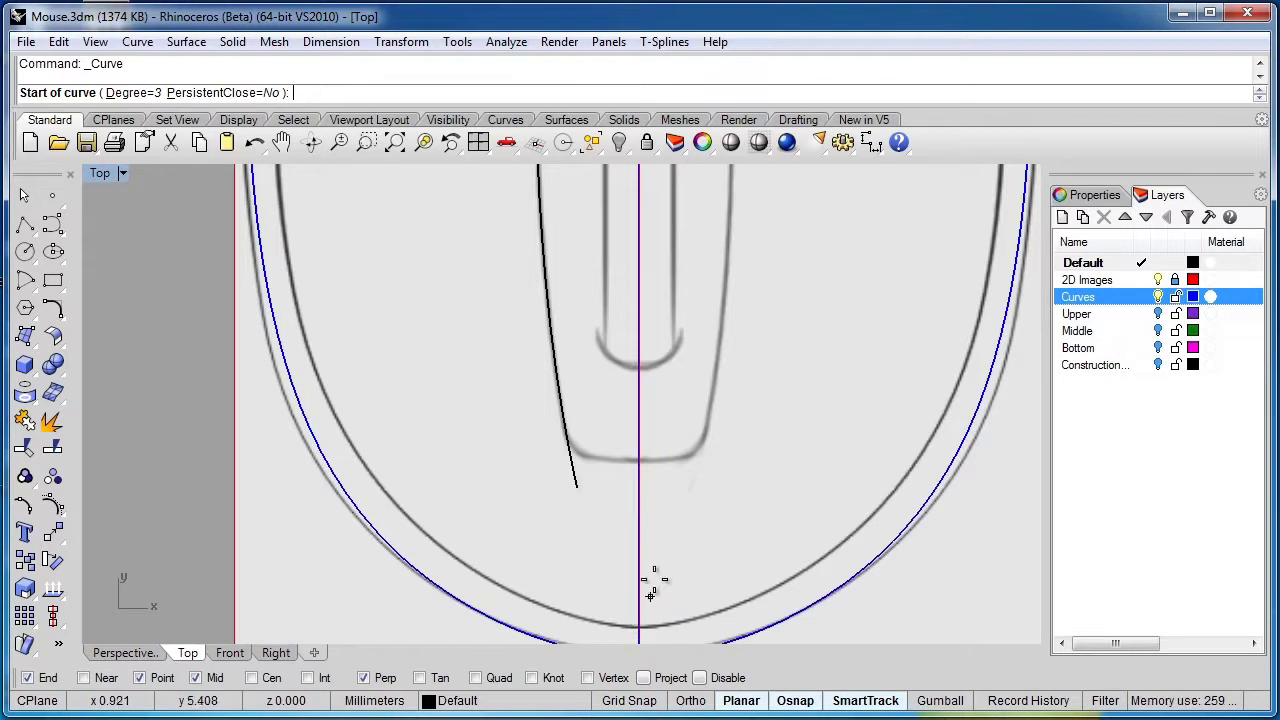
pyautogui.scroll(-2, 660, 540)
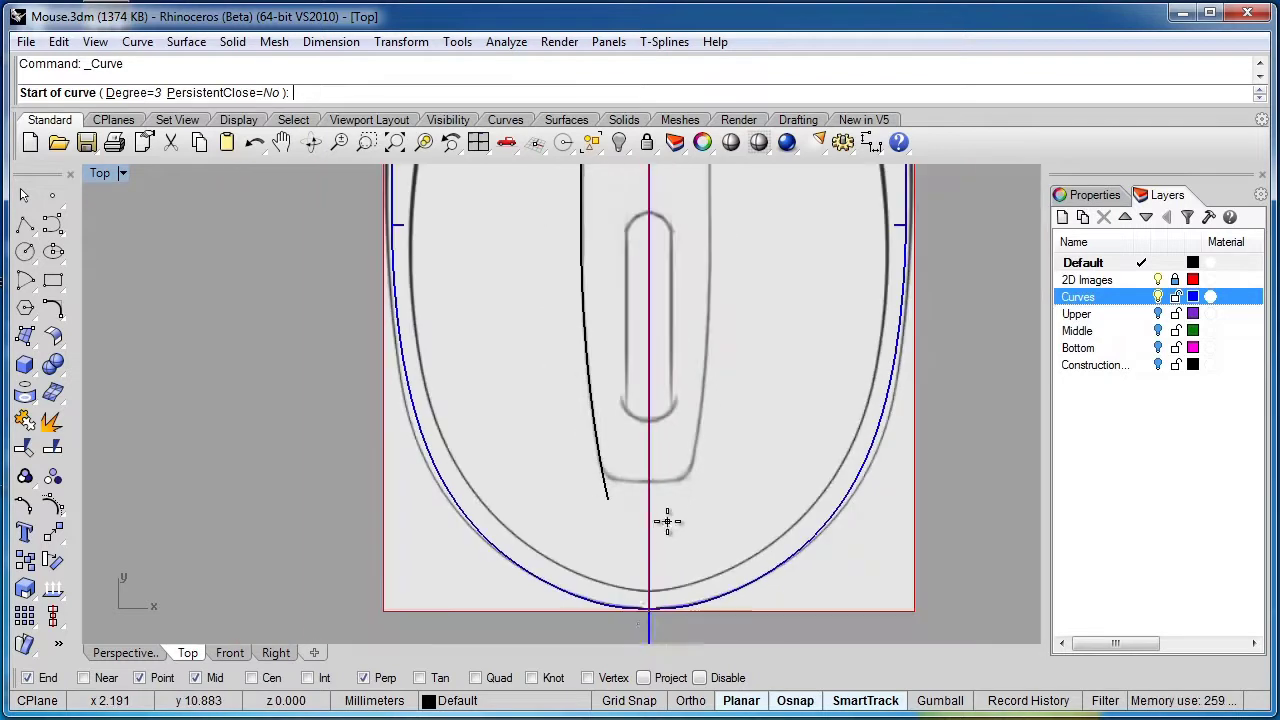
pyautogui.click(648, 618)
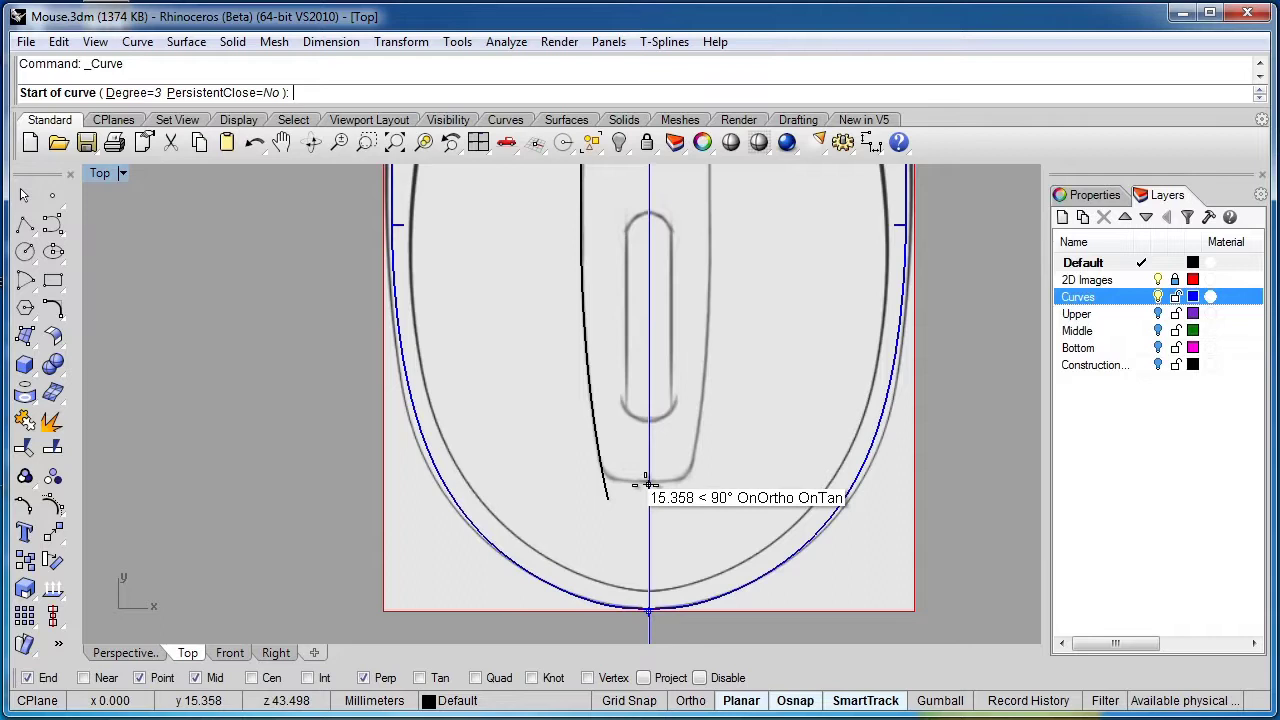
pyautogui.click(648, 481)
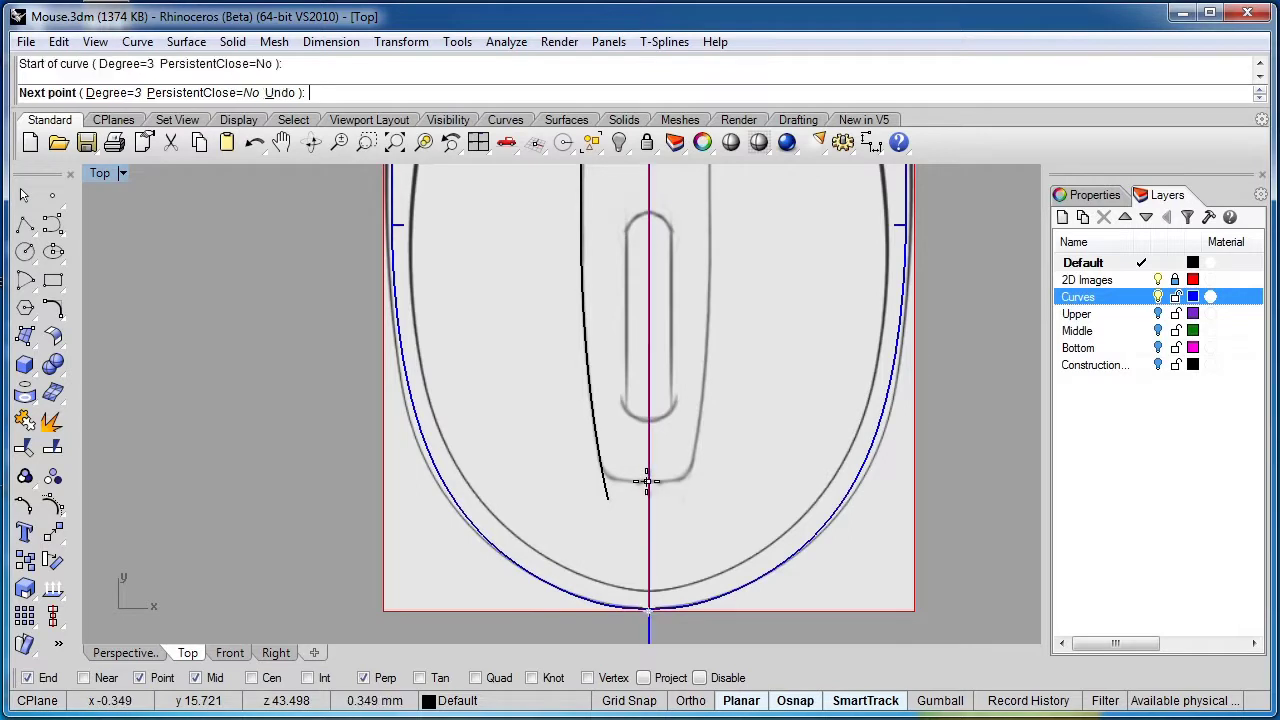
pyautogui.keyDown('shift'); pyautogui.click(582, 483); pyautogui.keyUp('shift')
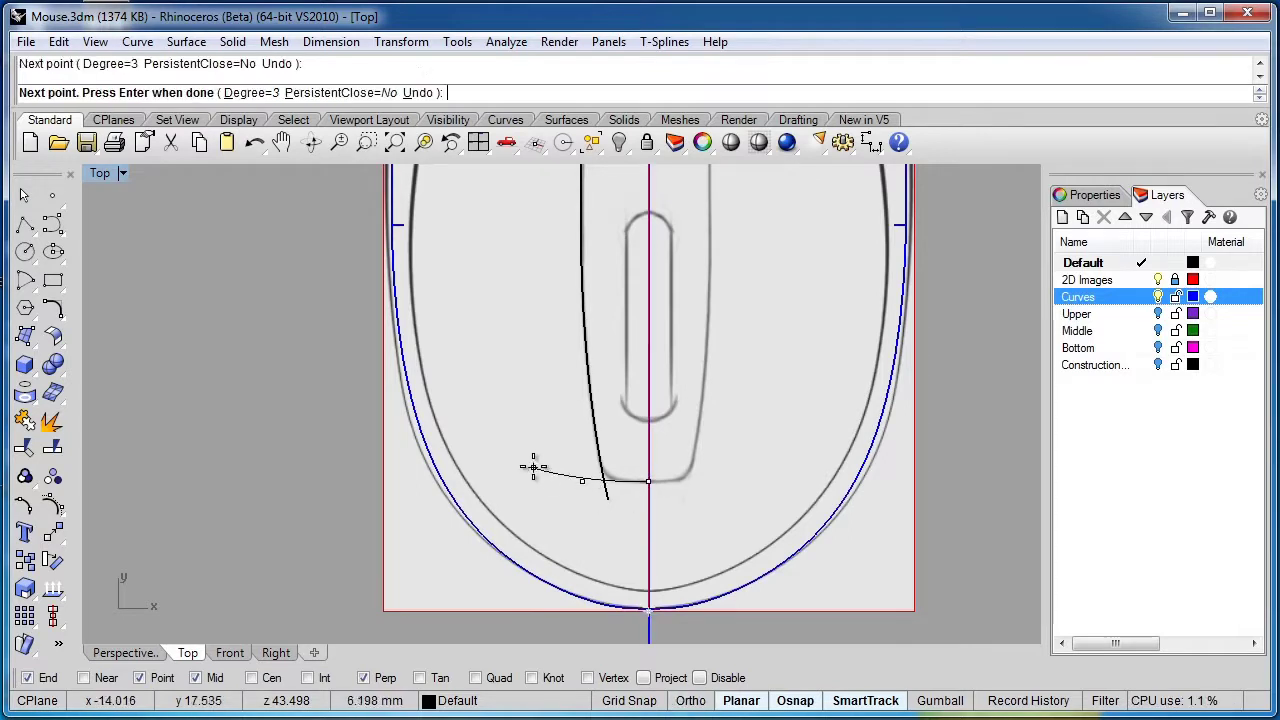
pyautogui.click(511, 445)
pyautogui.press('Return')
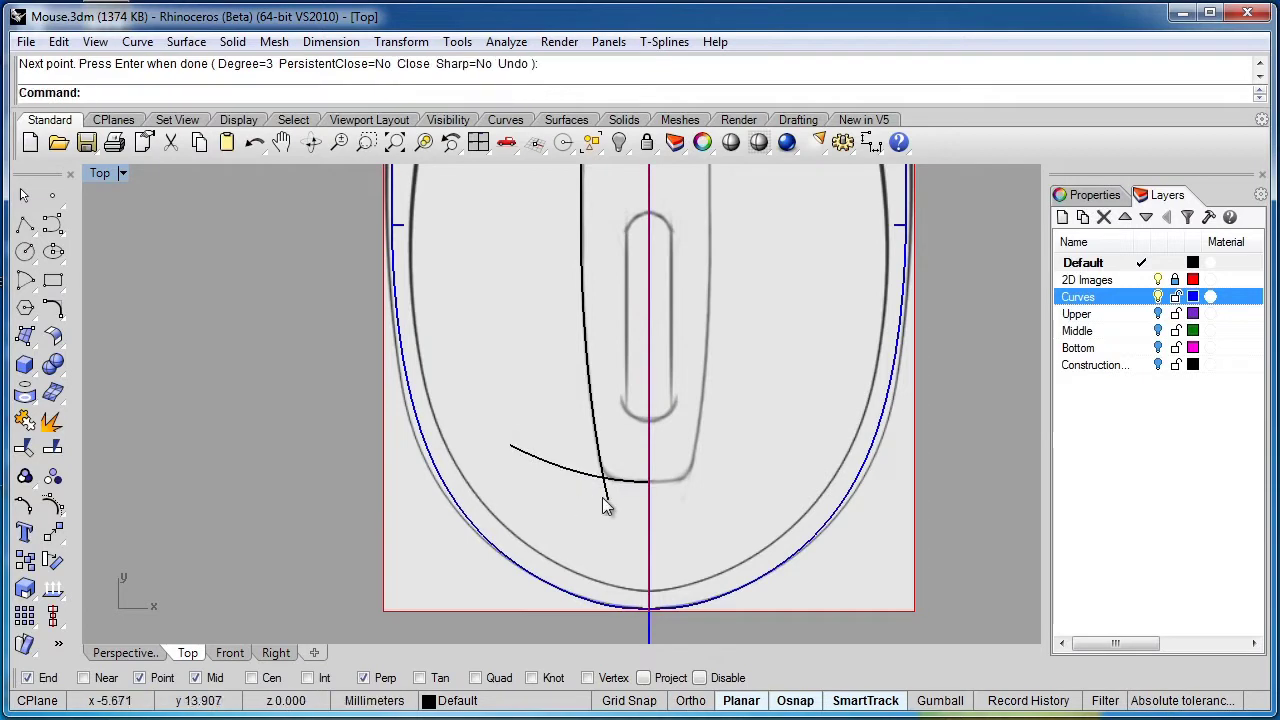
pyautogui.scroll(-3, 606, 520)
pyautogui.click(606, 544)
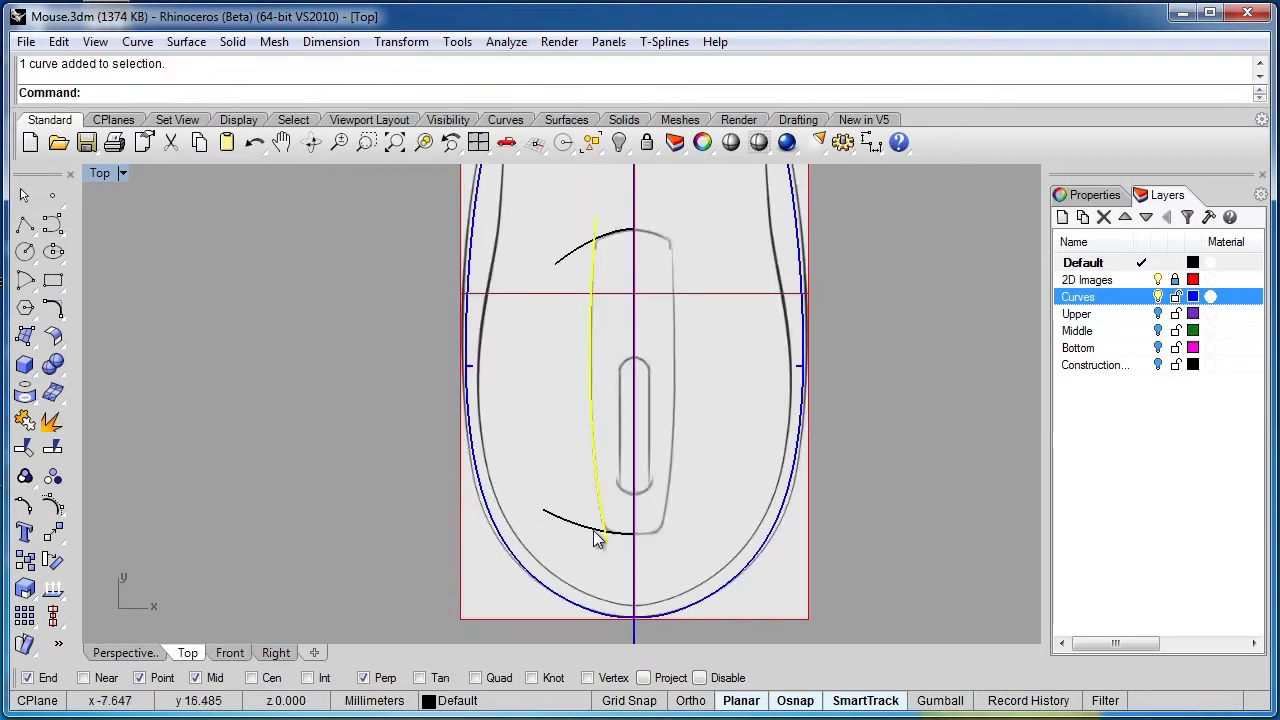
# Step: Add the top arc to the selection and view the curves in a wireframe Perspective view
pyautogui.keyDown('shift'); pyautogui.click(564, 258); pyautogui.keyUp('shift')
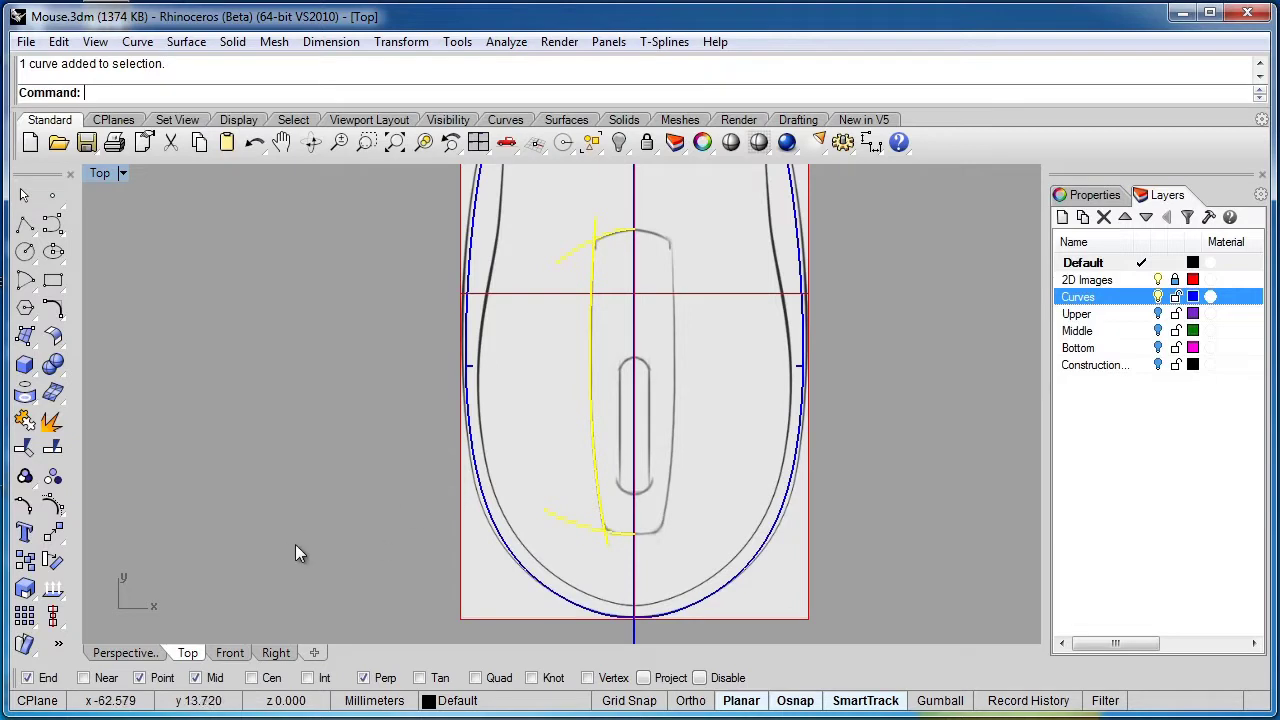
pyautogui.click(140, 653)
pyautogui.moveTo(286, 586); pyautogui.dragTo(936, 426, button='right')
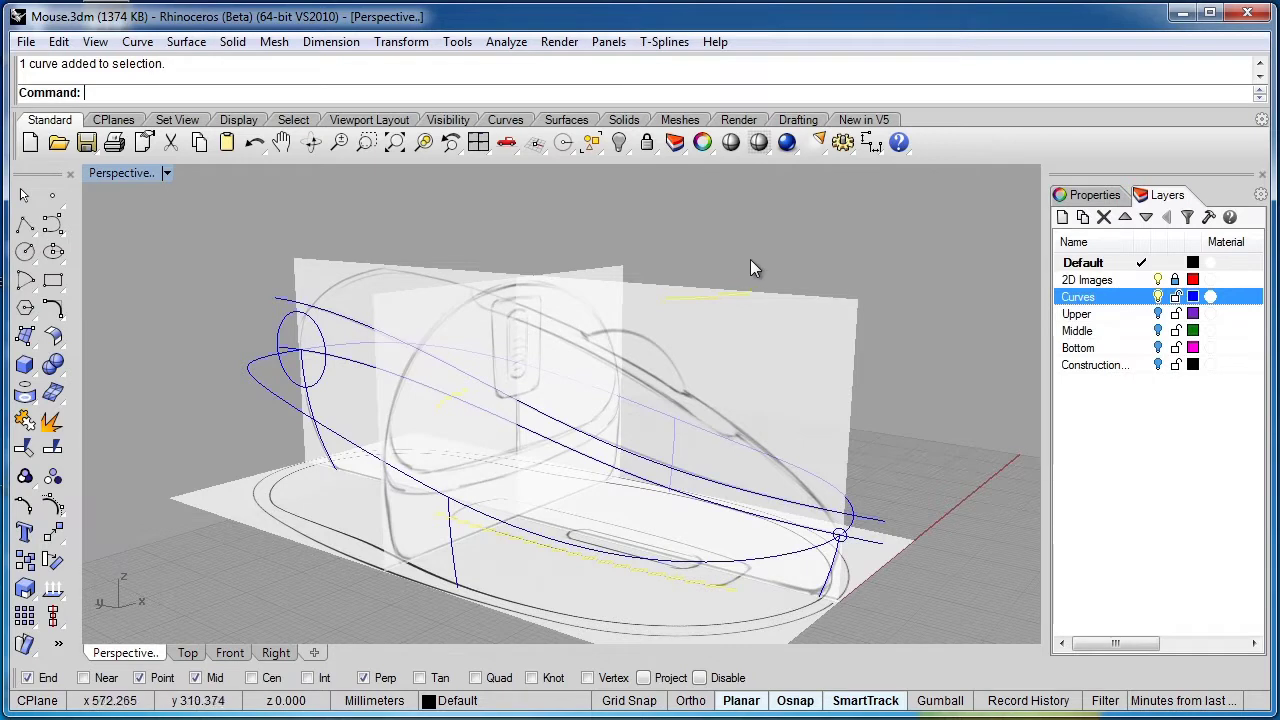
pyautogui.hotkey('ctrl', 'alt', 'w')
pyautogui.moveTo(849, 264); pyautogui.dragTo(446, 163, button='right')
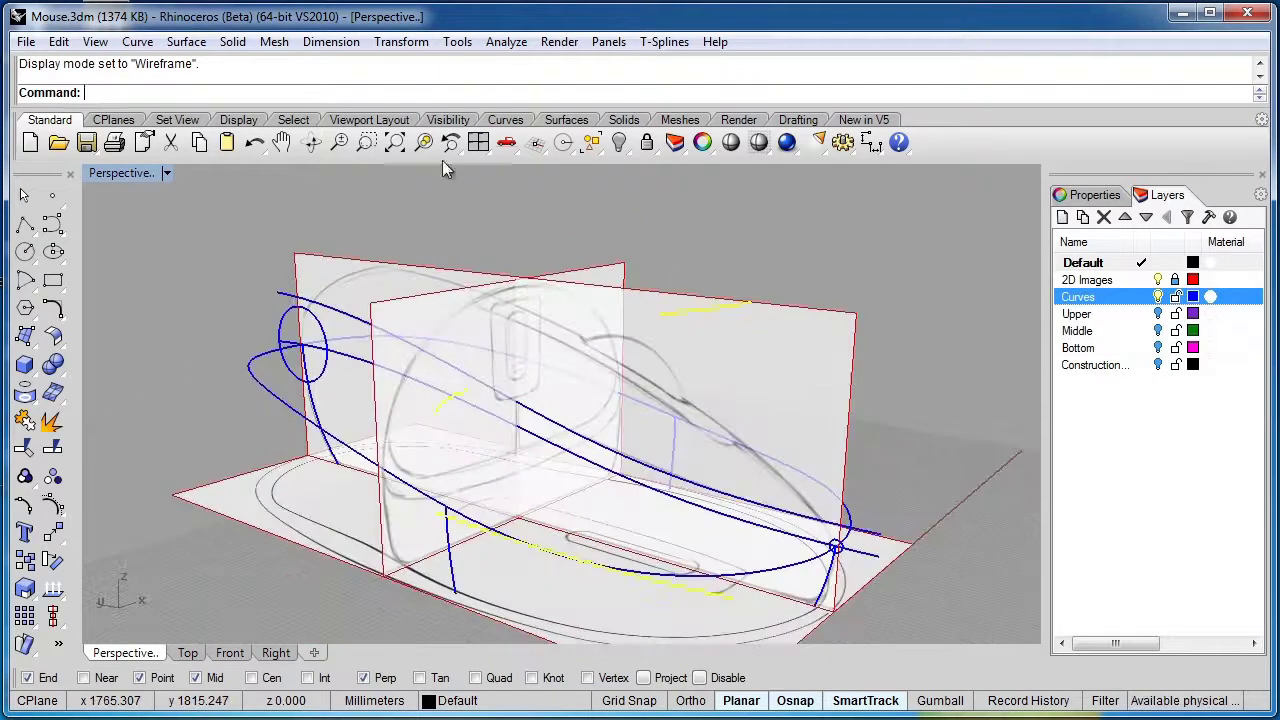
# Step: Use SetPt to move the insert curves' Z to the plane's corner (Z 43.498), then view from Top
pyautogui.click(403, 42)
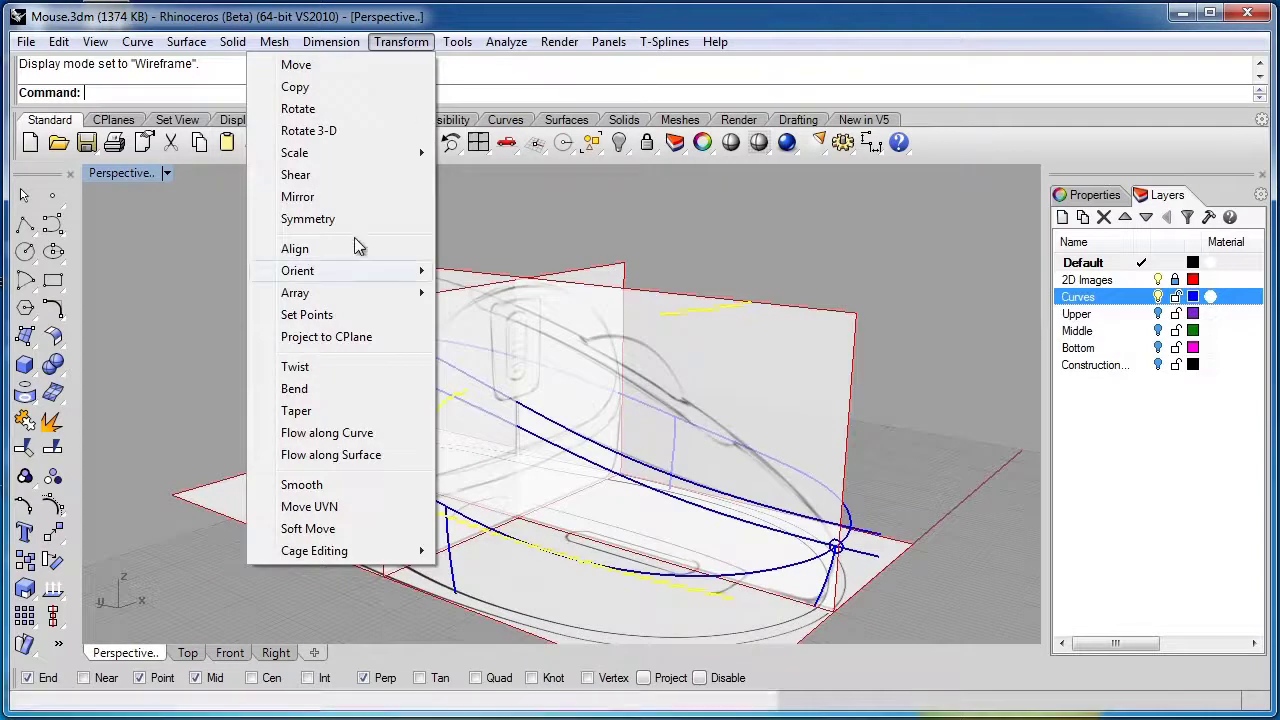
pyautogui.click(326, 315)
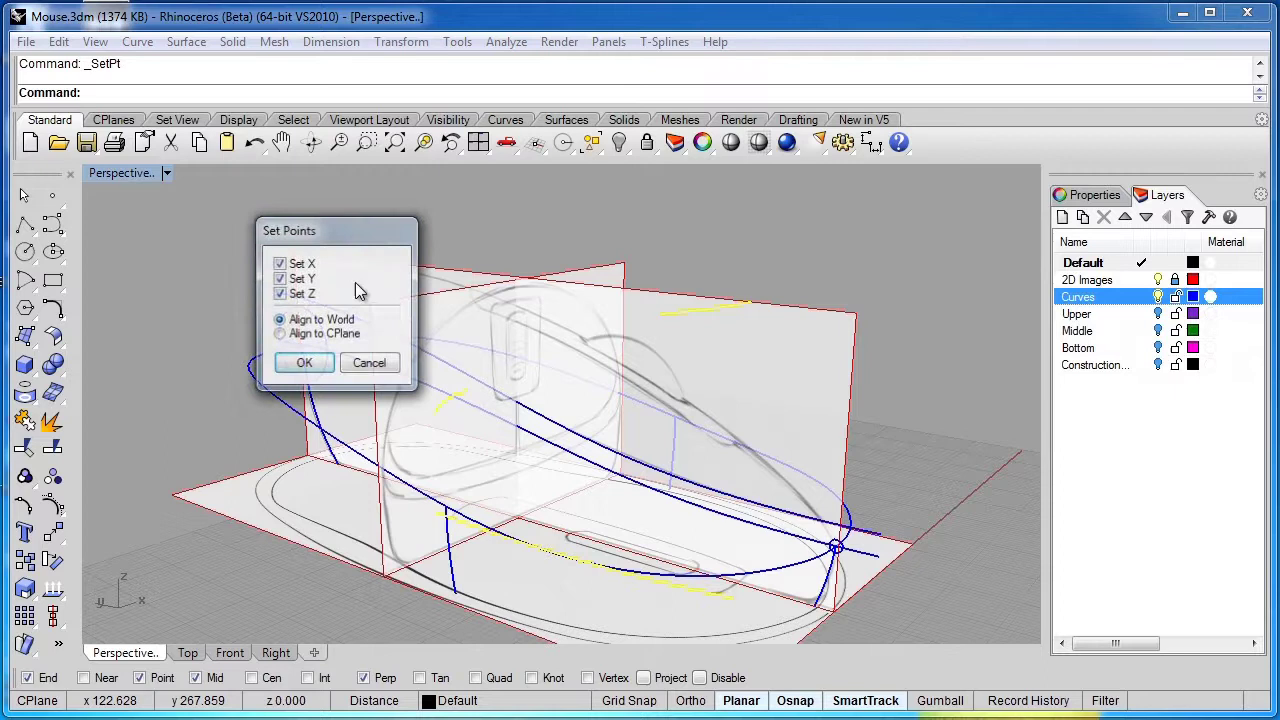
pyautogui.click(280, 281)
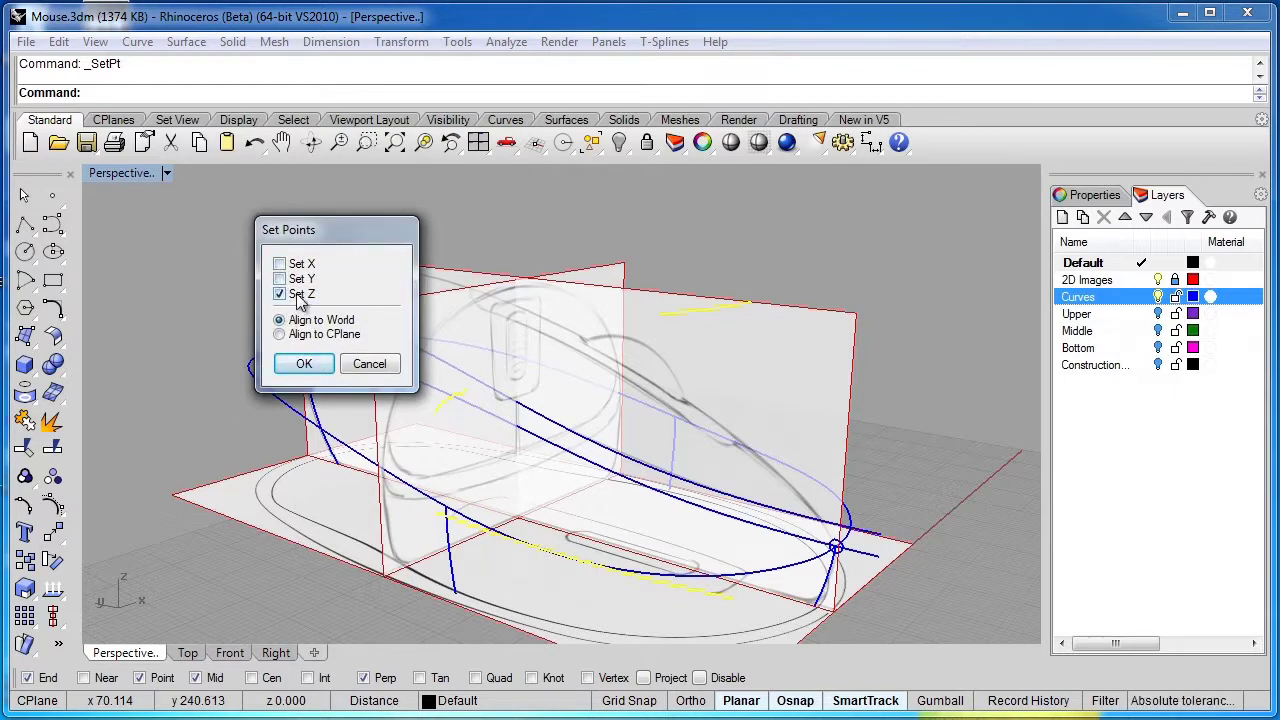
pyautogui.click(305, 364)
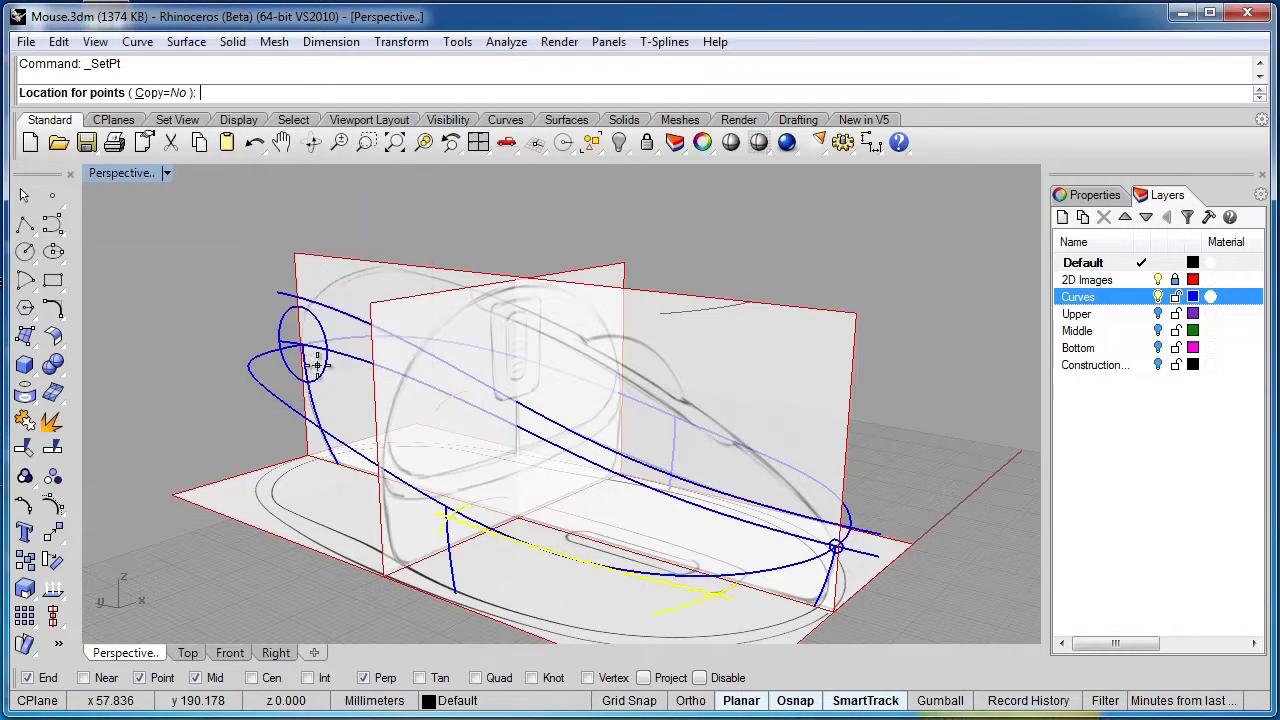
pyautogui.click(855, 308)
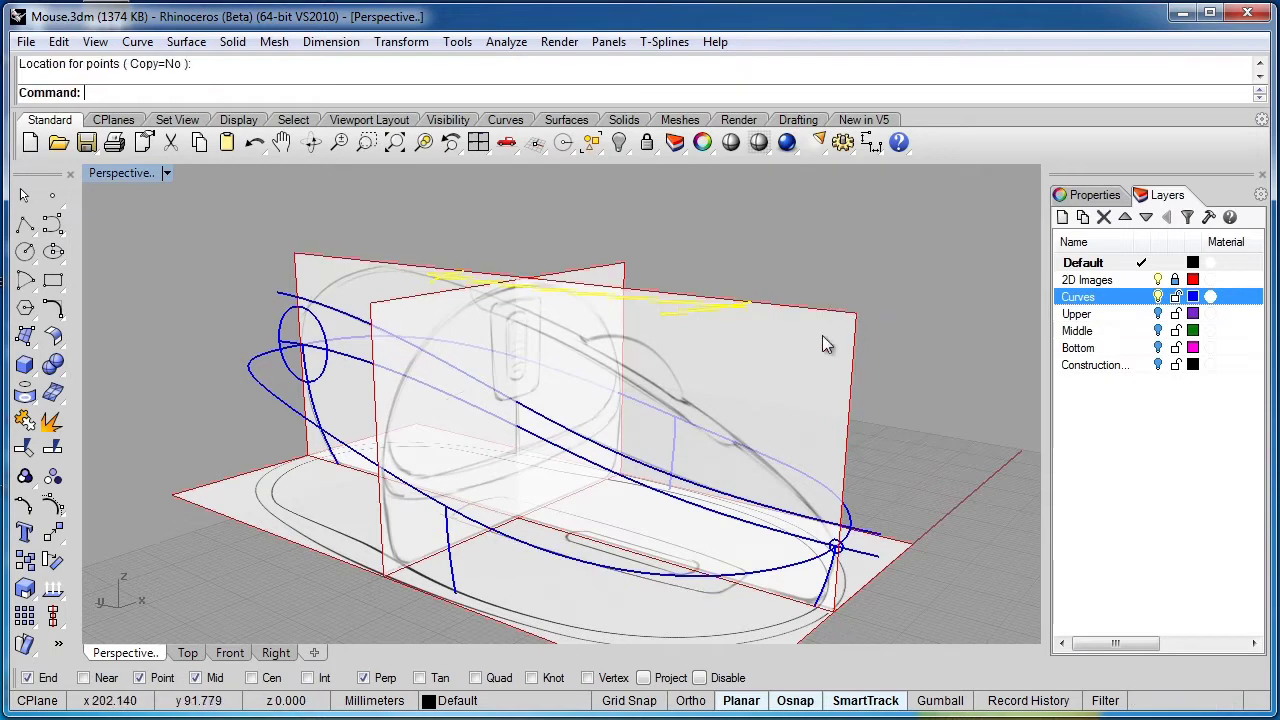
pyautogui.moveTo(822, 335); pyautogui.dragTo(784, 340, button='right')
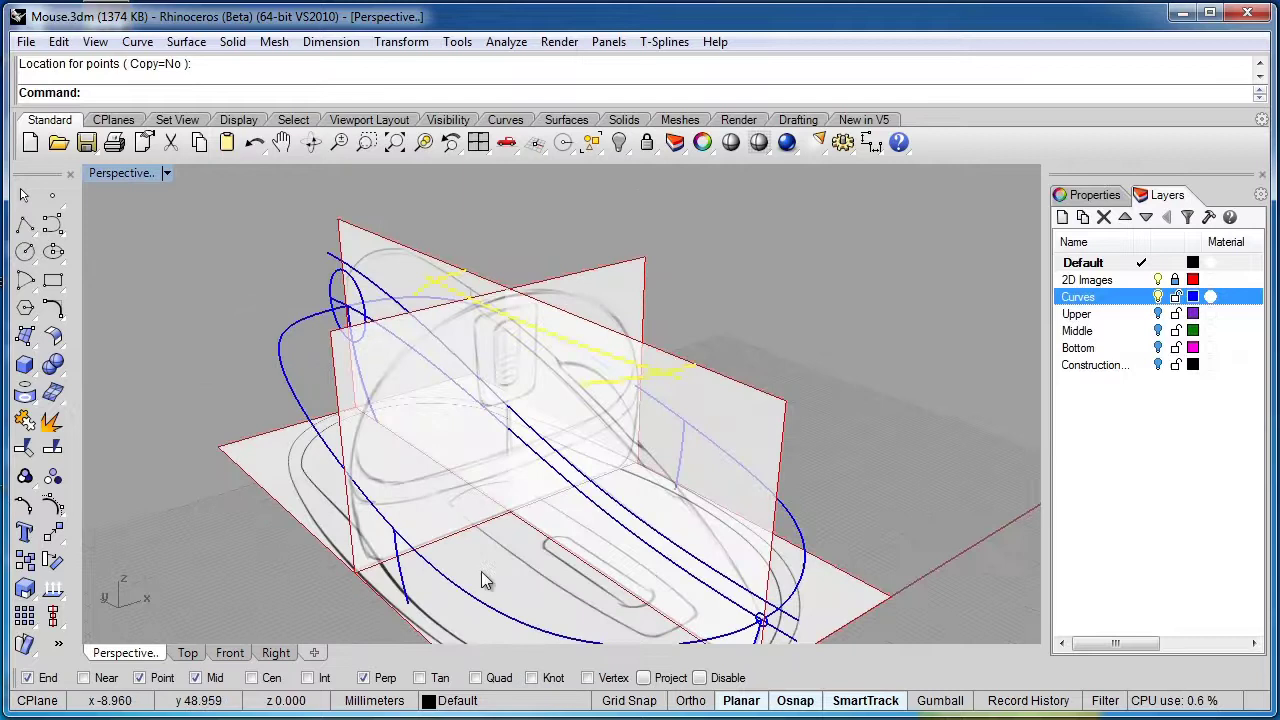
pyautogui.click(185, 651)
pyautogui.scroll(8, 607, 540)
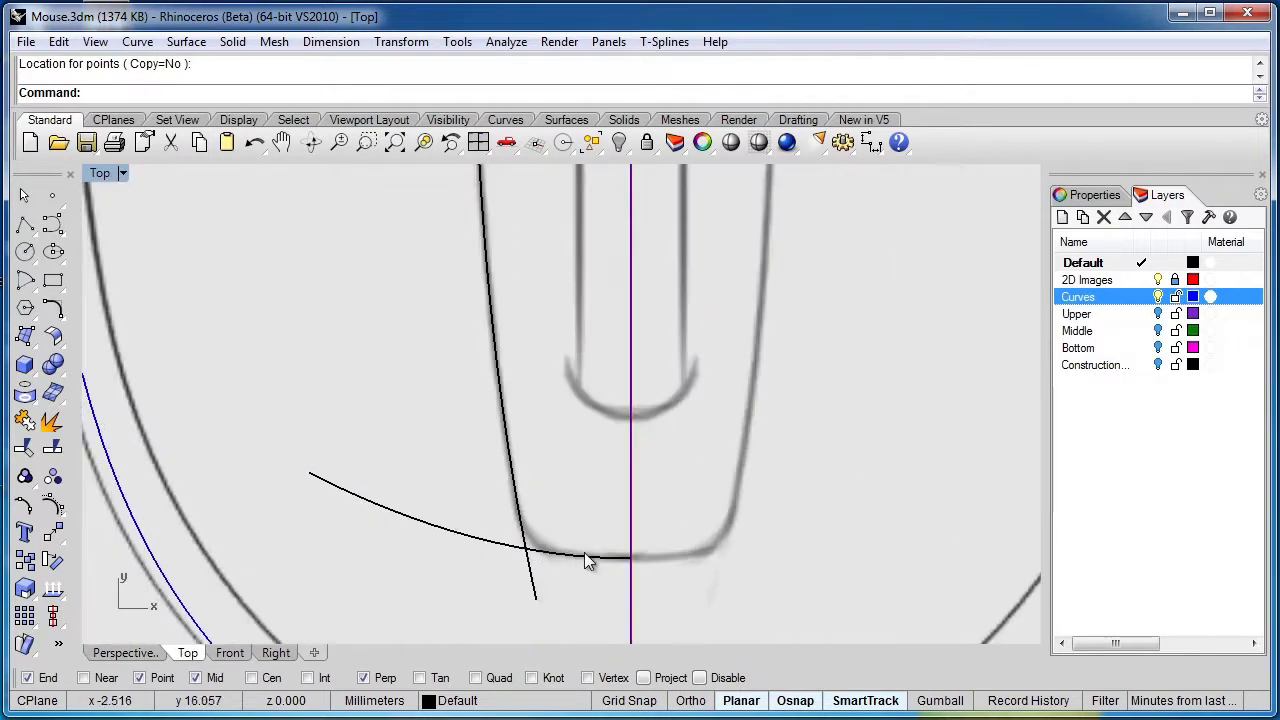
# Step: Try a radius-1 fillet between the bottom arc and side line, then undo it
pyautogui.click(53, 310)
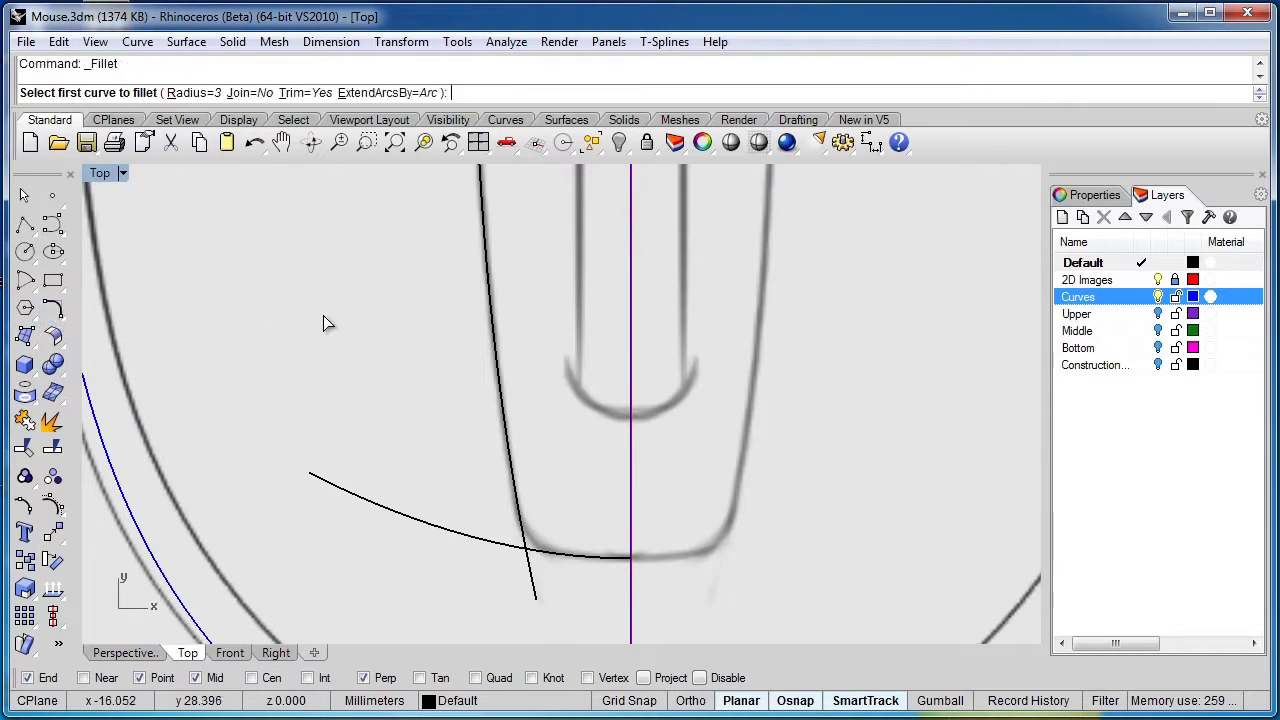
pyautogui.write('1')
pyautogui.press('Return')
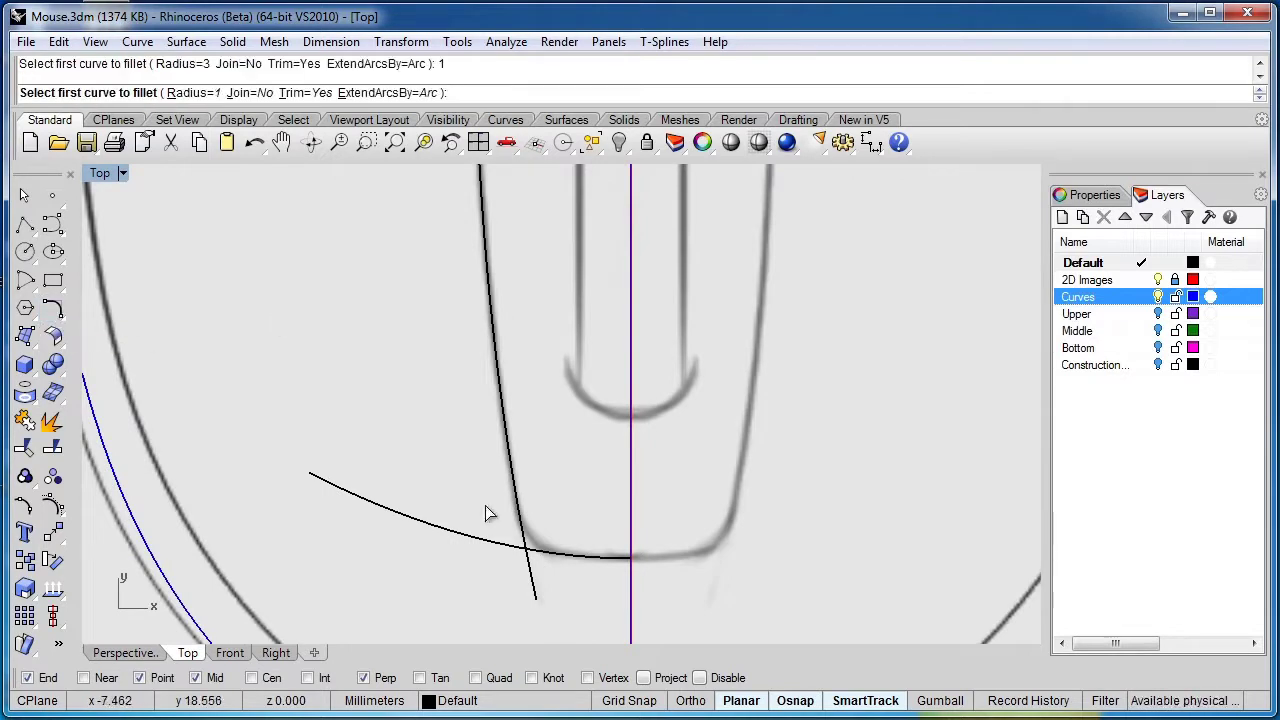
pyautogui.click(515, 521)
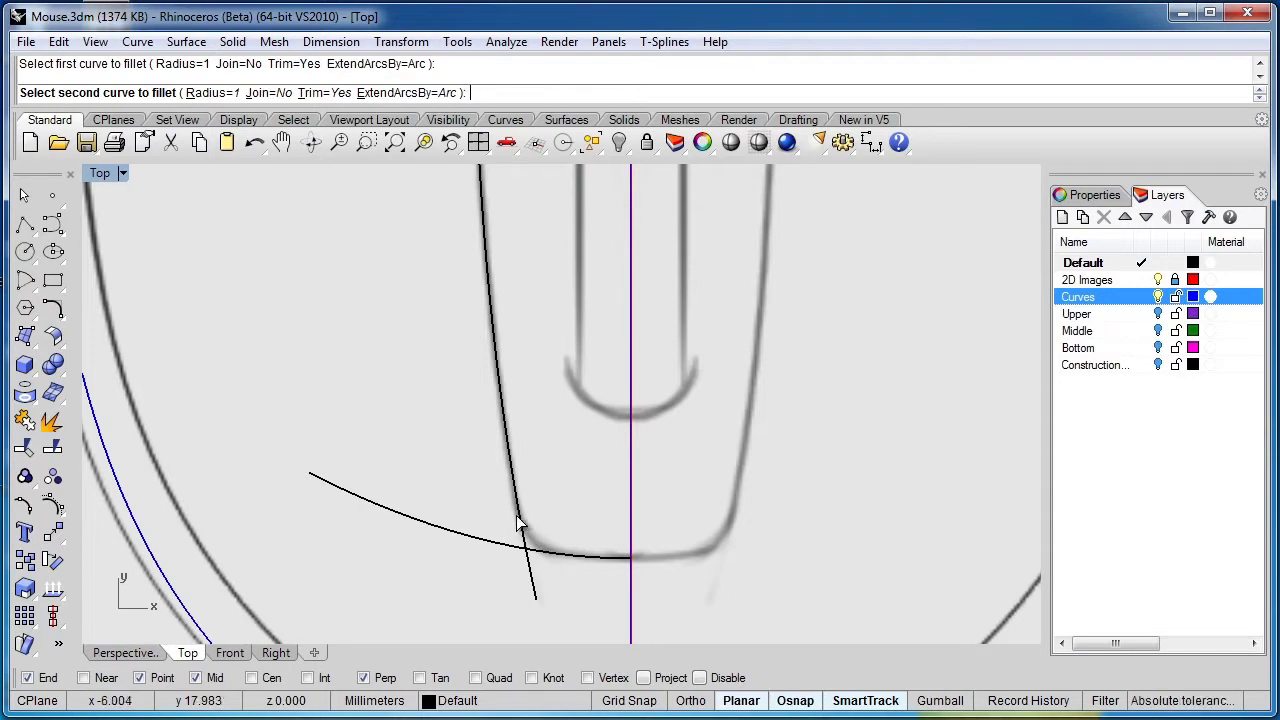
pyautogui.click(553, 552)
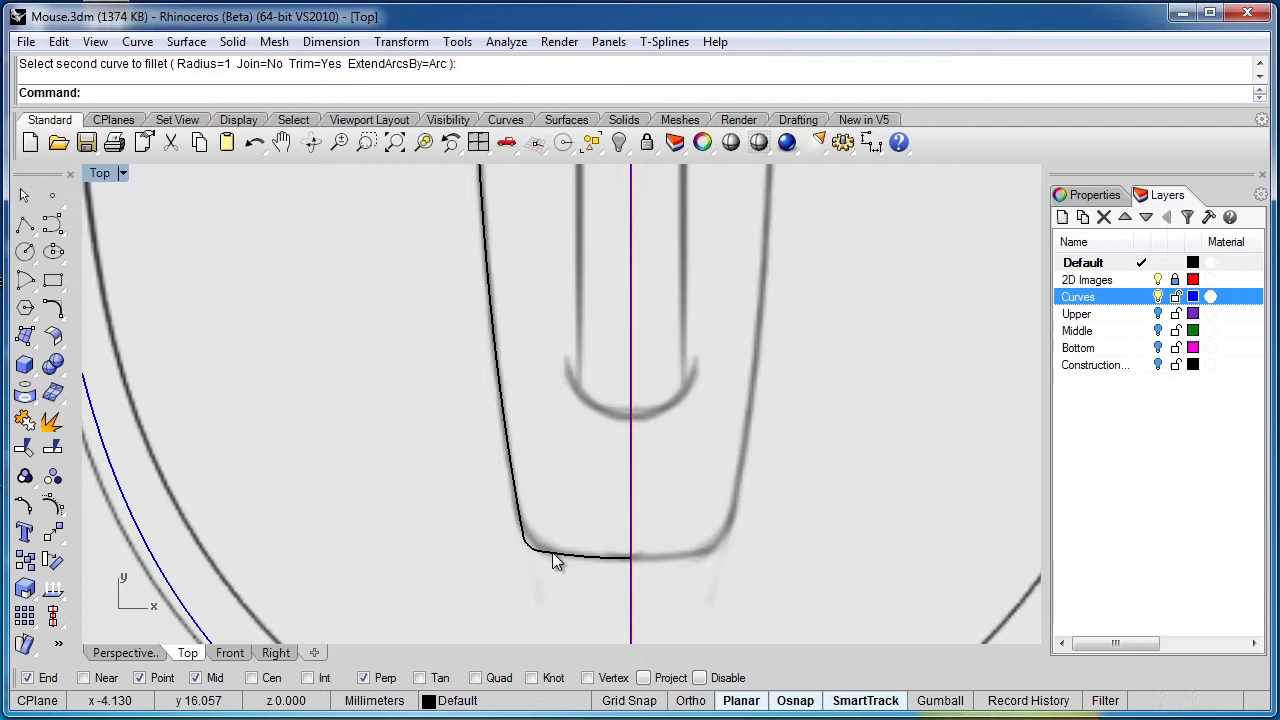
pyautogui.scroll(2, 533, 565)
pyautogui.hotkey('ctrl', 'z')
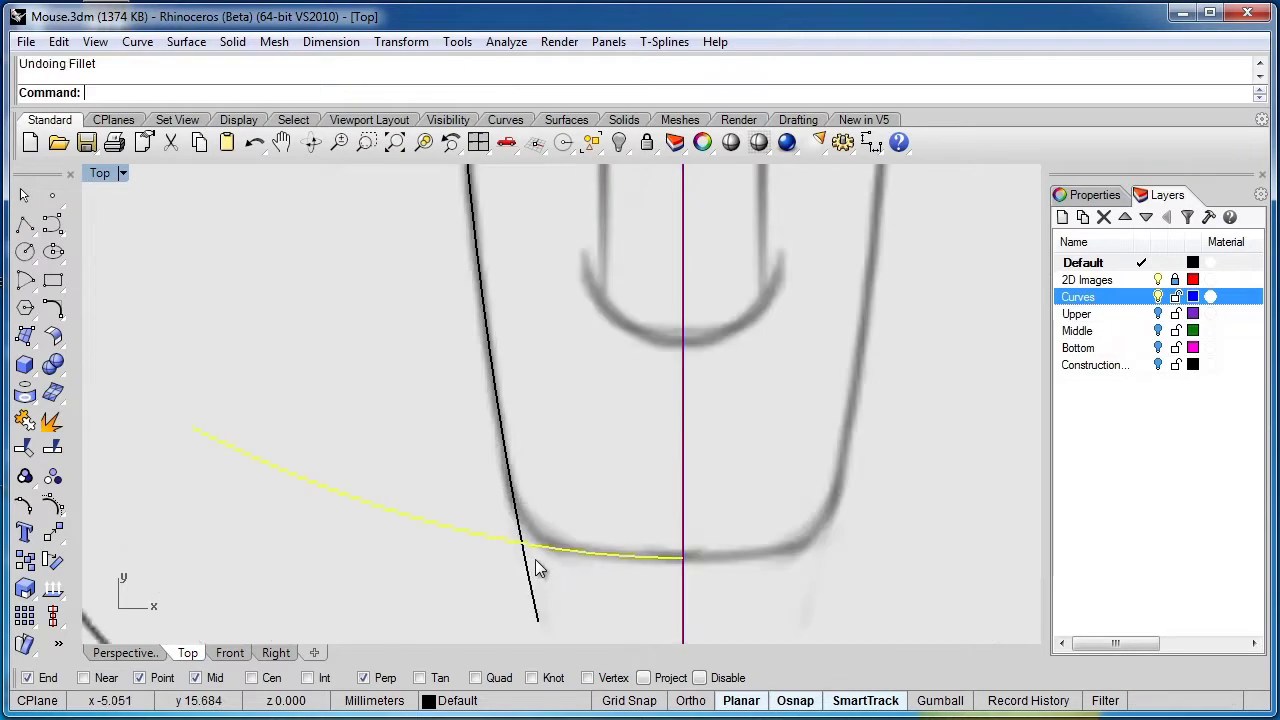
# Step: Fillet the side line and bottom arc with radius 2 instead
pyautogui.press('Return')
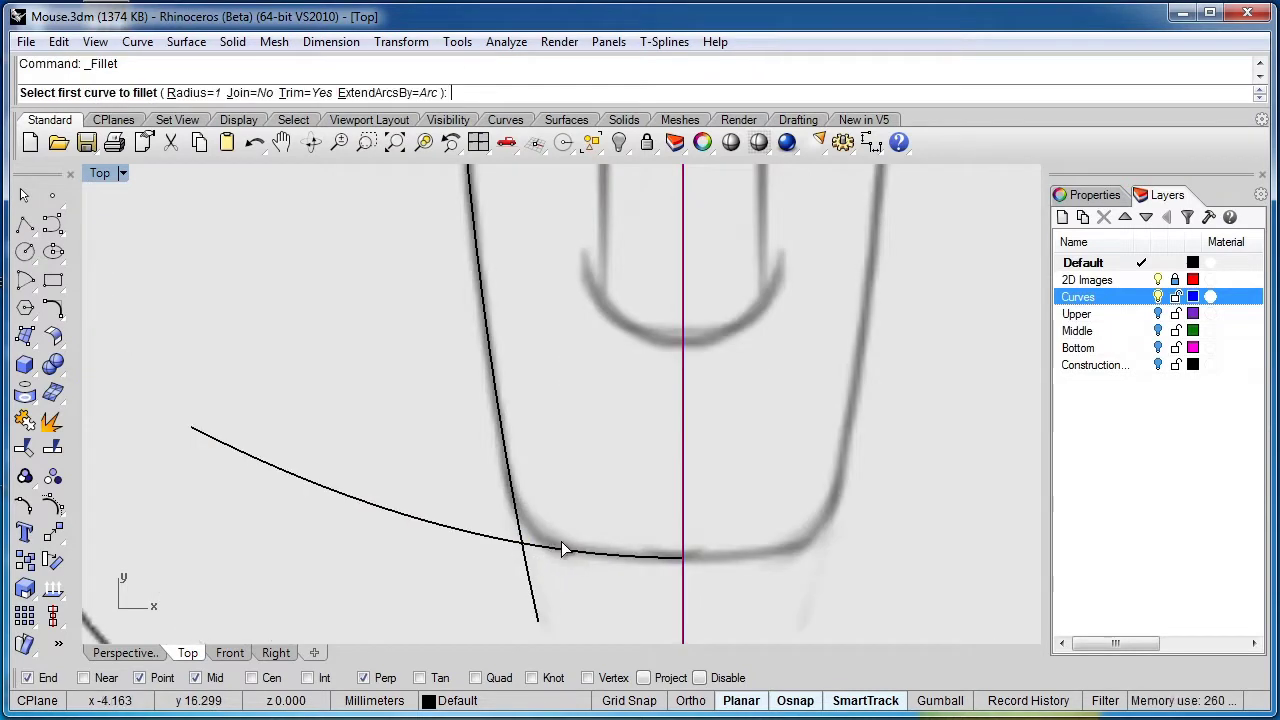
pyautogui.write('2')
pyautogui.press('Return')
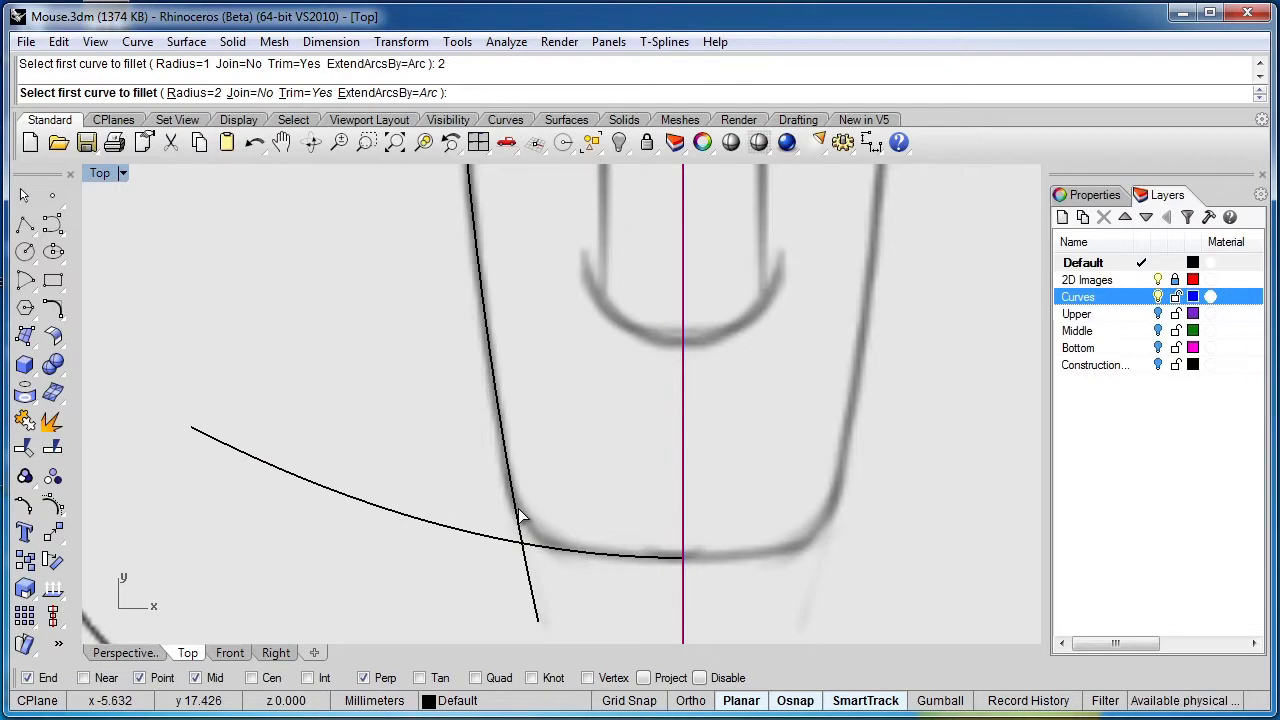
pyautogui.click(519, 514)
pyautogui.click(561, 550)
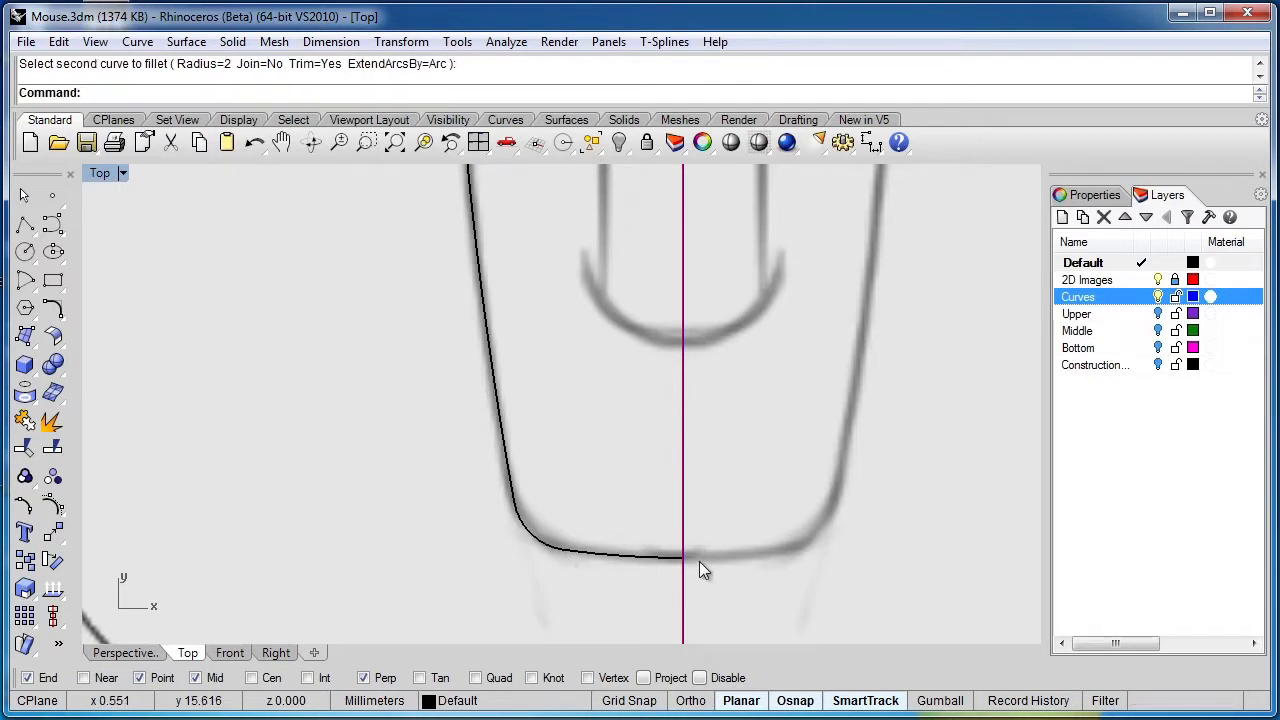
pyautogui.scroll(-3, 699, 561)
pyautogui.scroll(3, 729, 575)
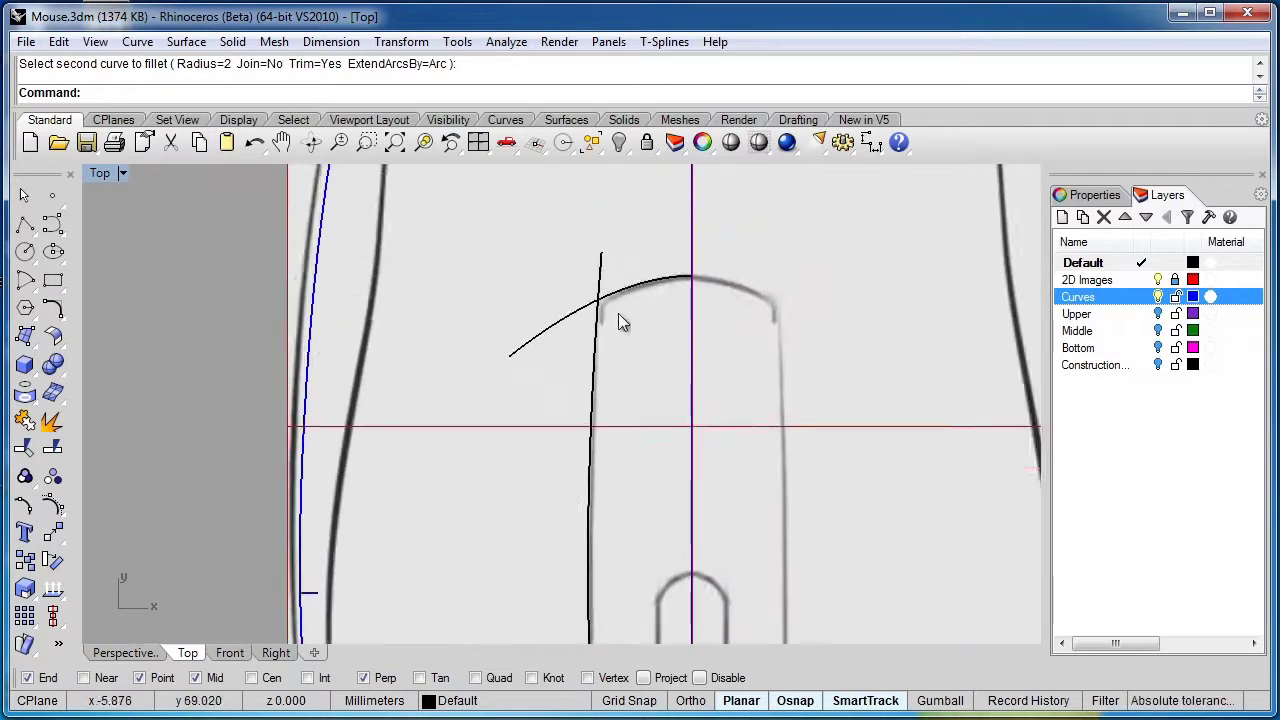
# Step: Try filleting the upper corner, undo it, and restart Fillet picking the vertical line first
pyautogui.scroll(3, 600, 305)
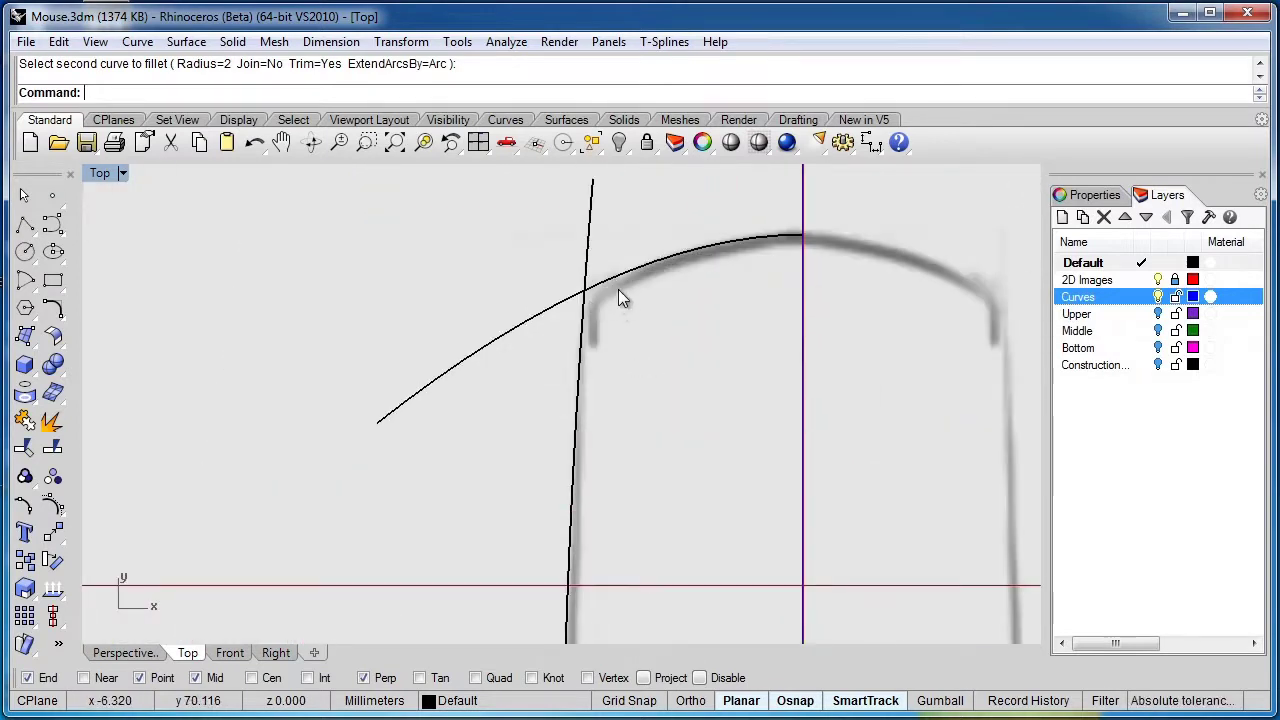
pyautogui.rightClick(618, 297)
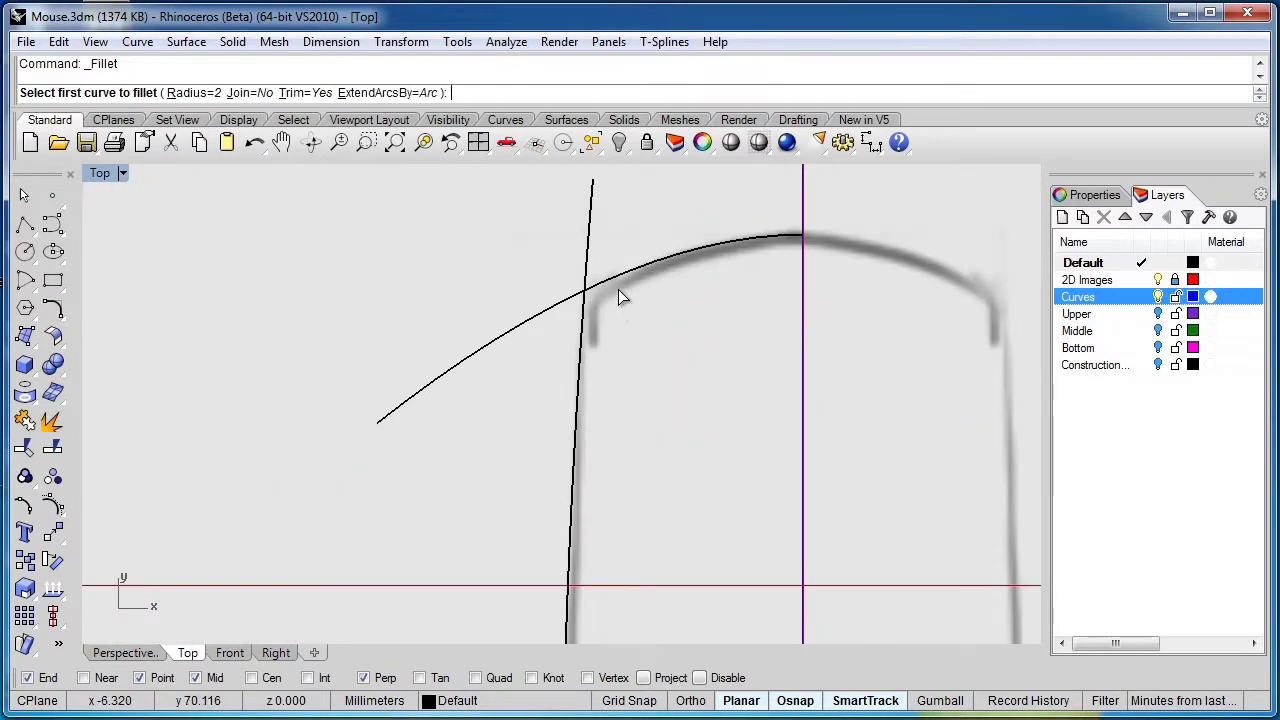
pyautogui.click(589, 247)
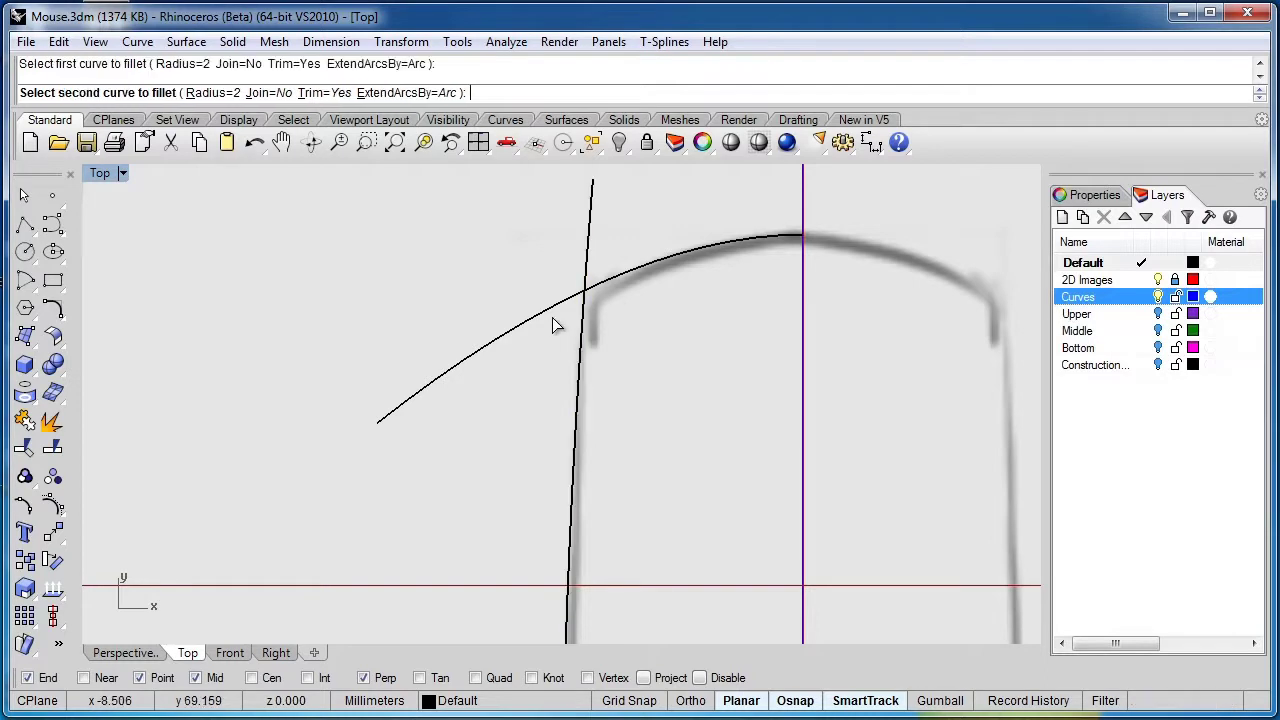
pyautogui.click(520, 333)
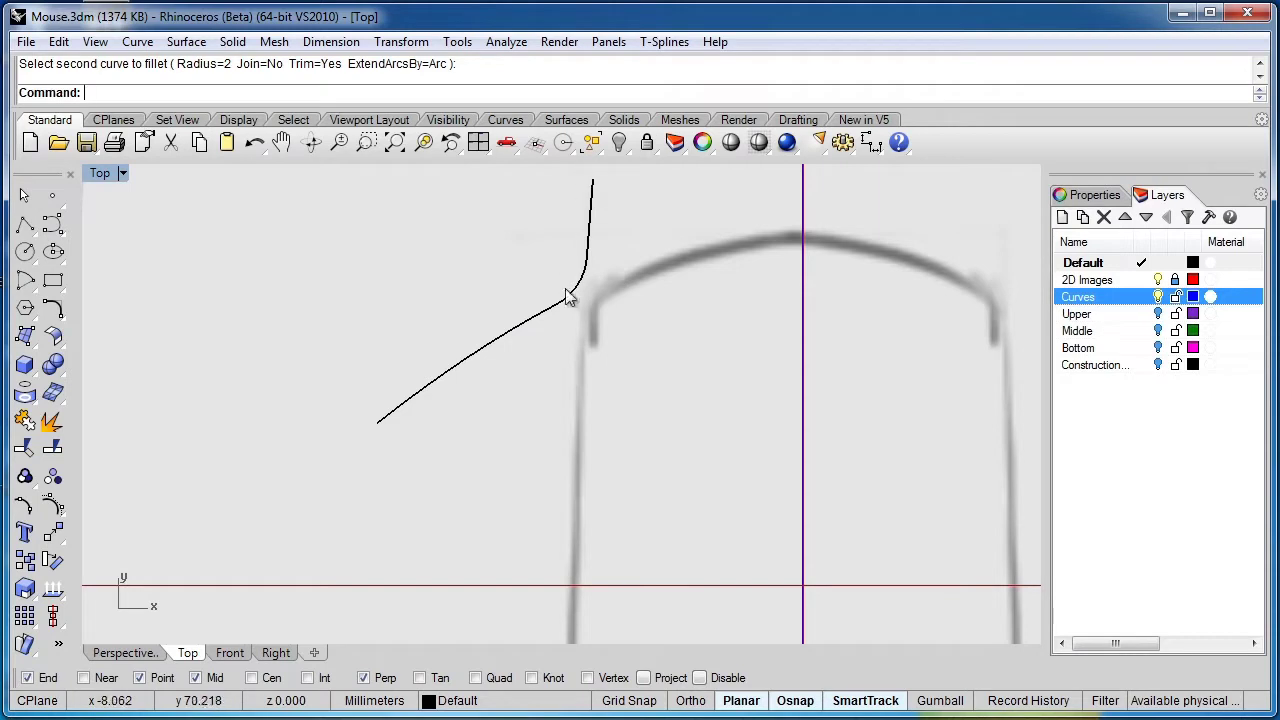
pyautogui.hotkey('ctrl', 'z')
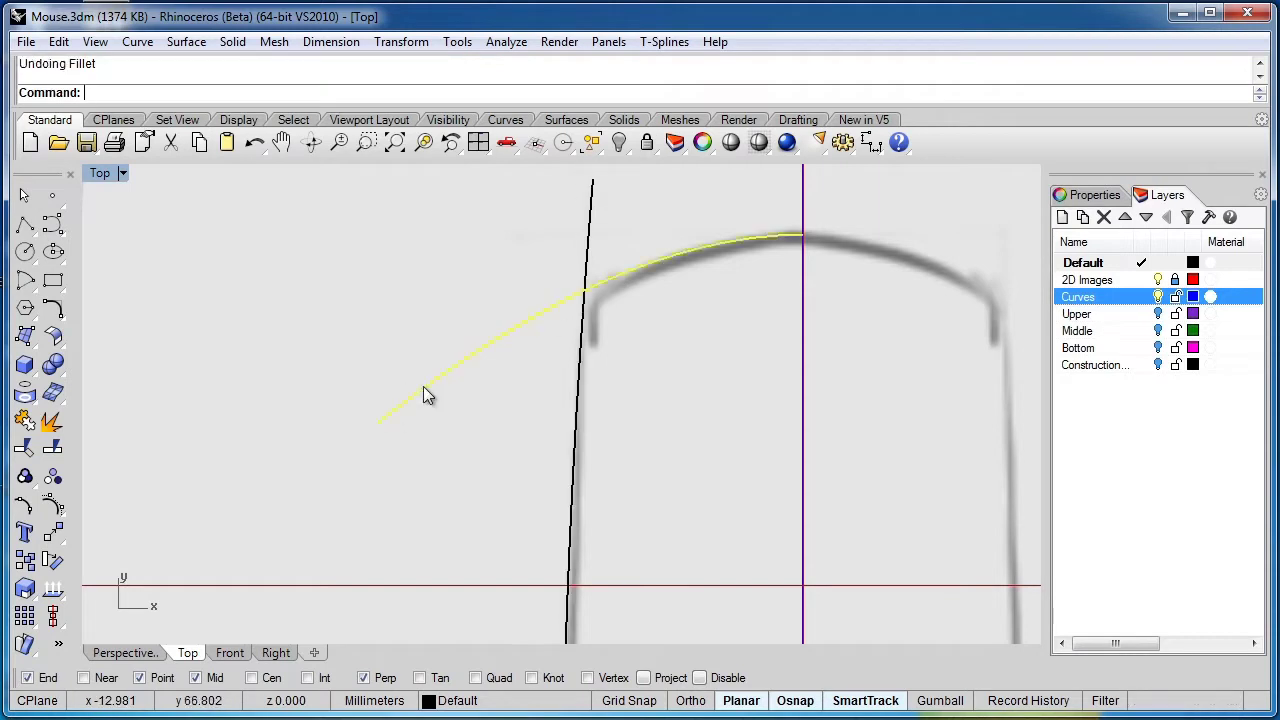
pyautogui.press('Return')
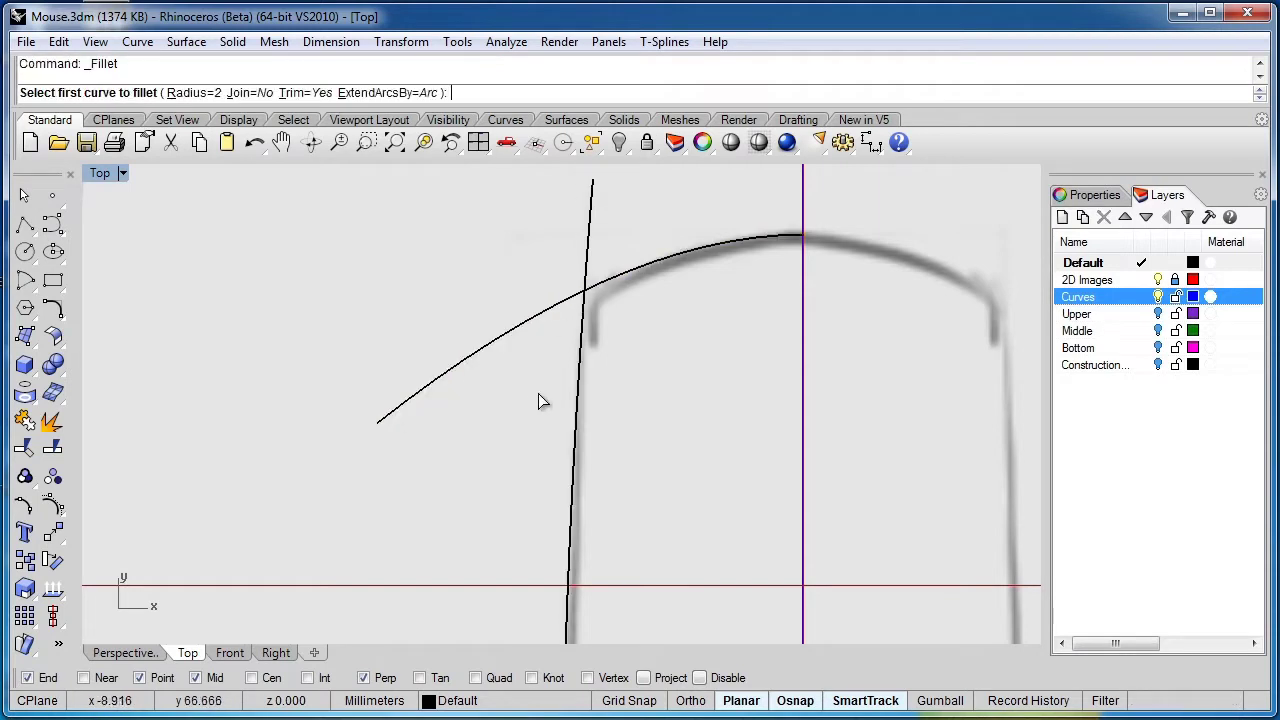
pyautogui.click(582, 364)
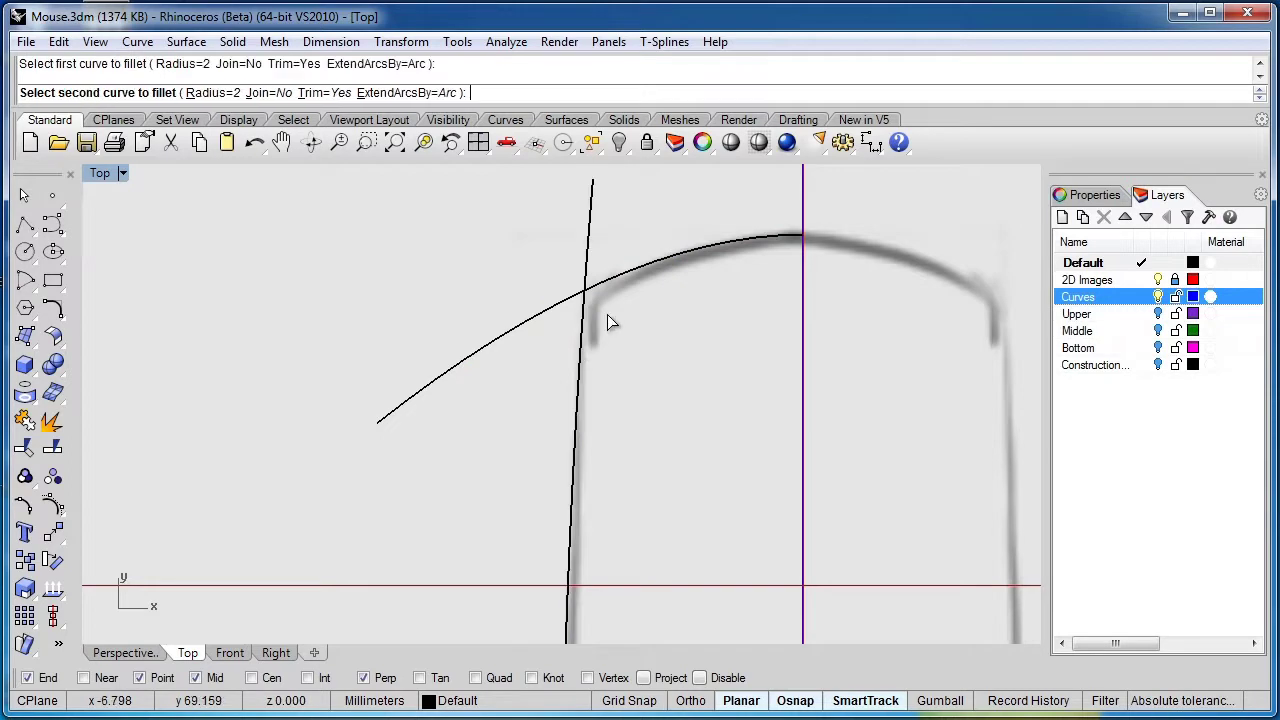
# Step: Finish the upper-corner fillet and join the half outline's pieces into one open curve
pyautogui.click(638, 274)
pyautogui.scroll(-5, 735, 286)
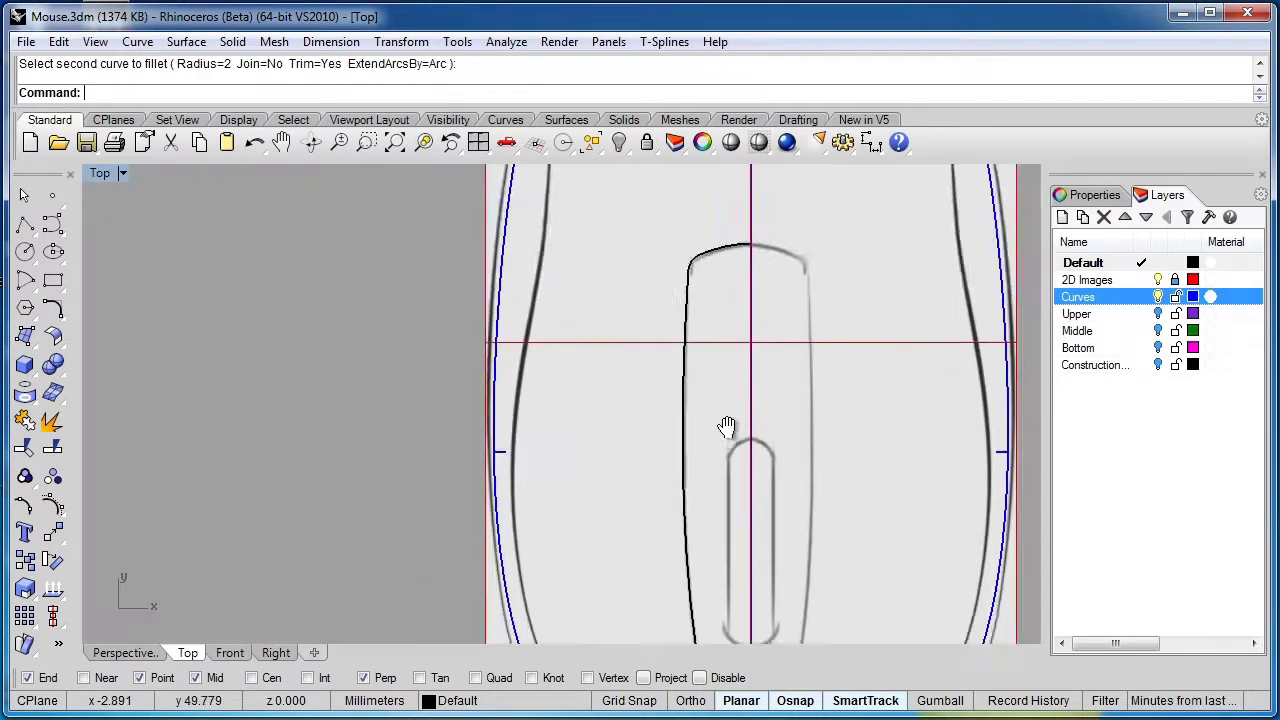
pyautogui.click(754, 552)
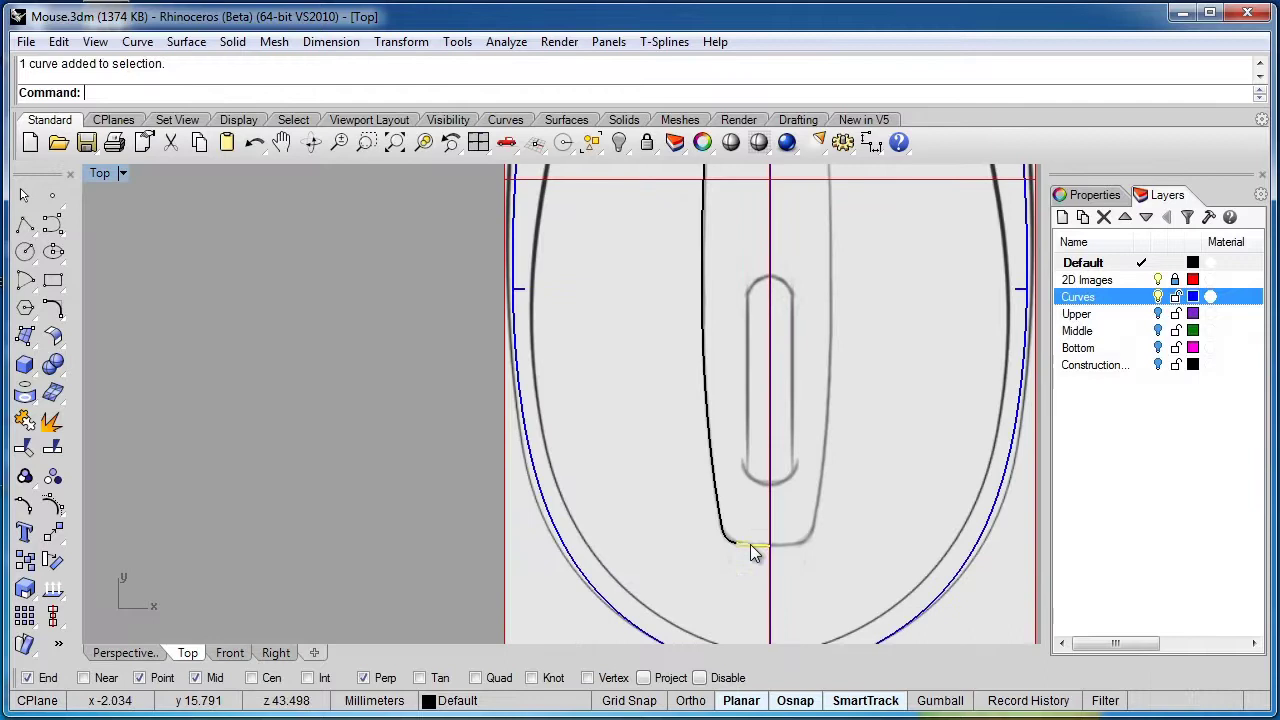
pyautogui.middleClick(477, 538)
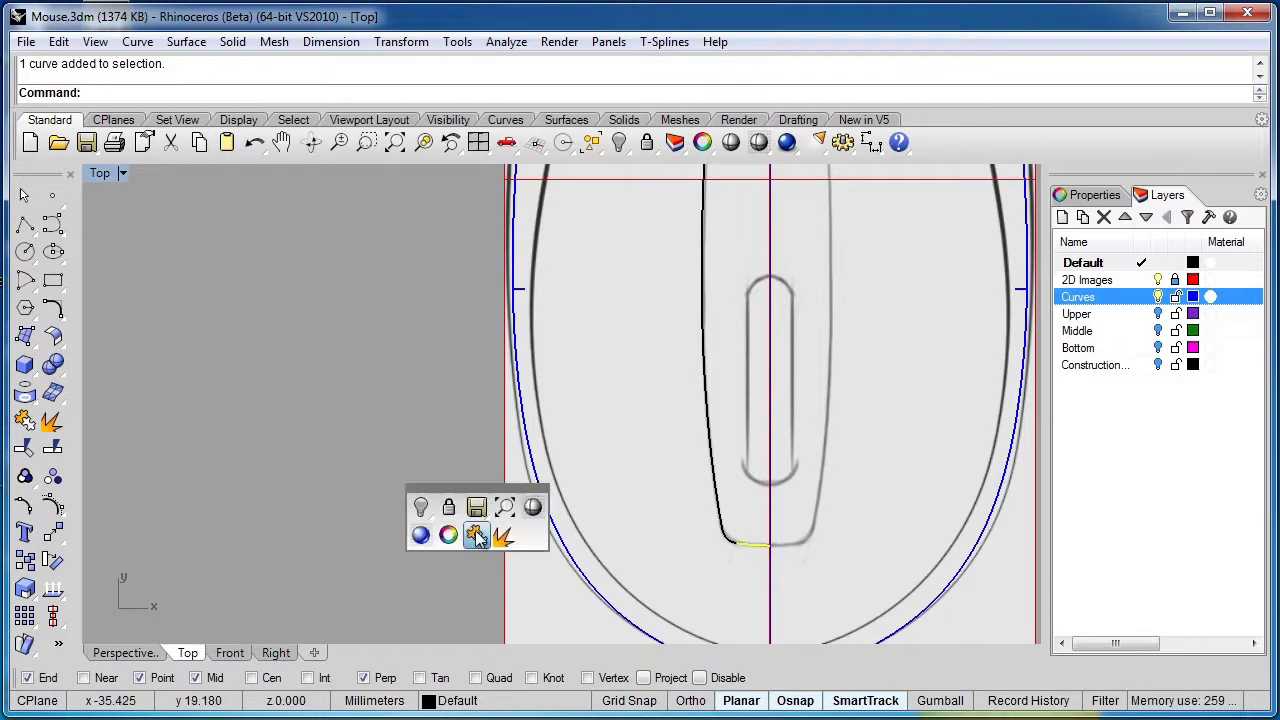
pyautogui.click(476, 537)
pyautogui.click(723, 518)
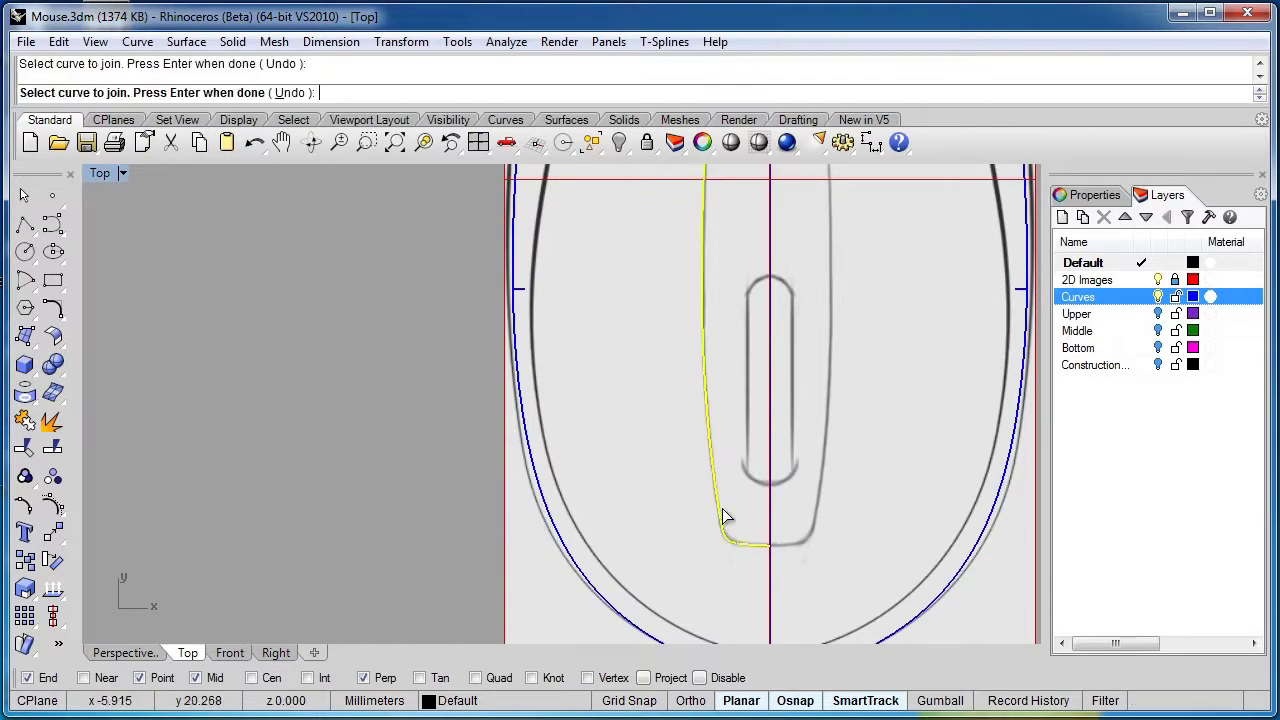
pyautogui.scroll(5, 723, 523)
pyautogui.scroll(-2, 668, 328)
pyautogui.click(734, 277)
pyautogui.scroll(-2, 734, 277)
pyautogui.press('Return')
pyautogui.scroll(-2, 771, 285)
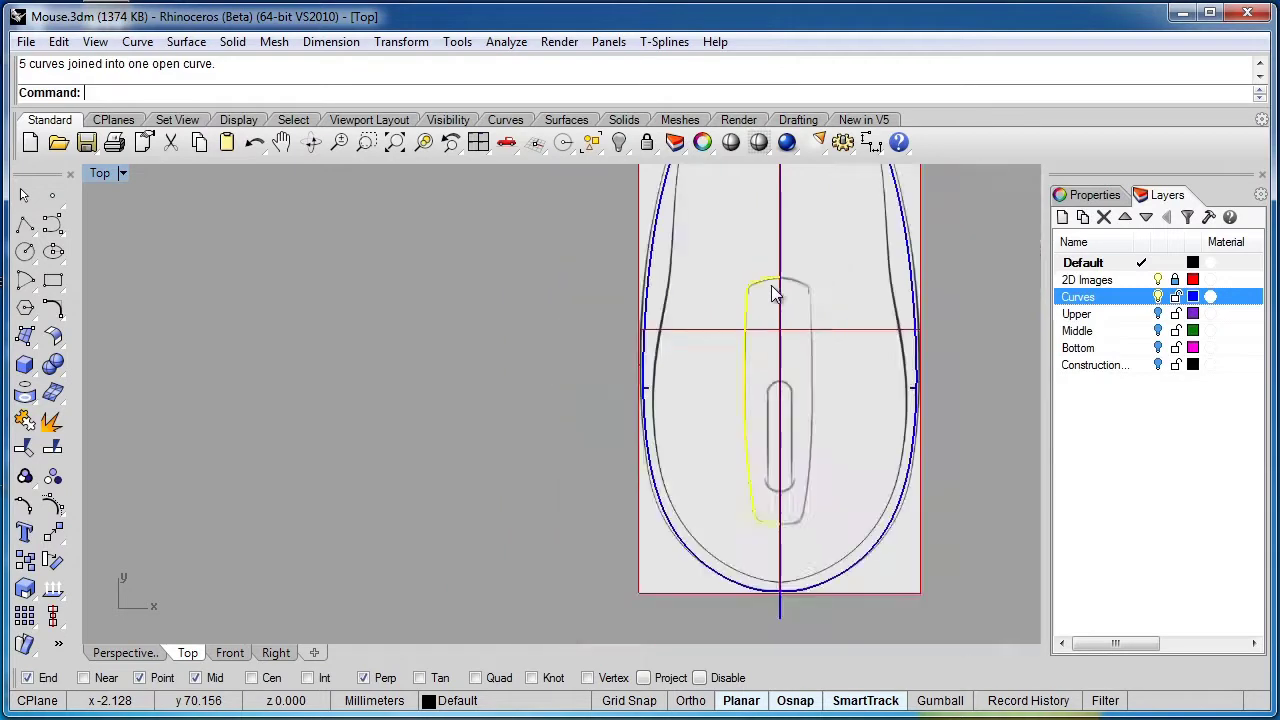
# Step: Mirror the half outline across the vertical centre axis and join both halves into a closed curve
pyautogui.click(60, 538)
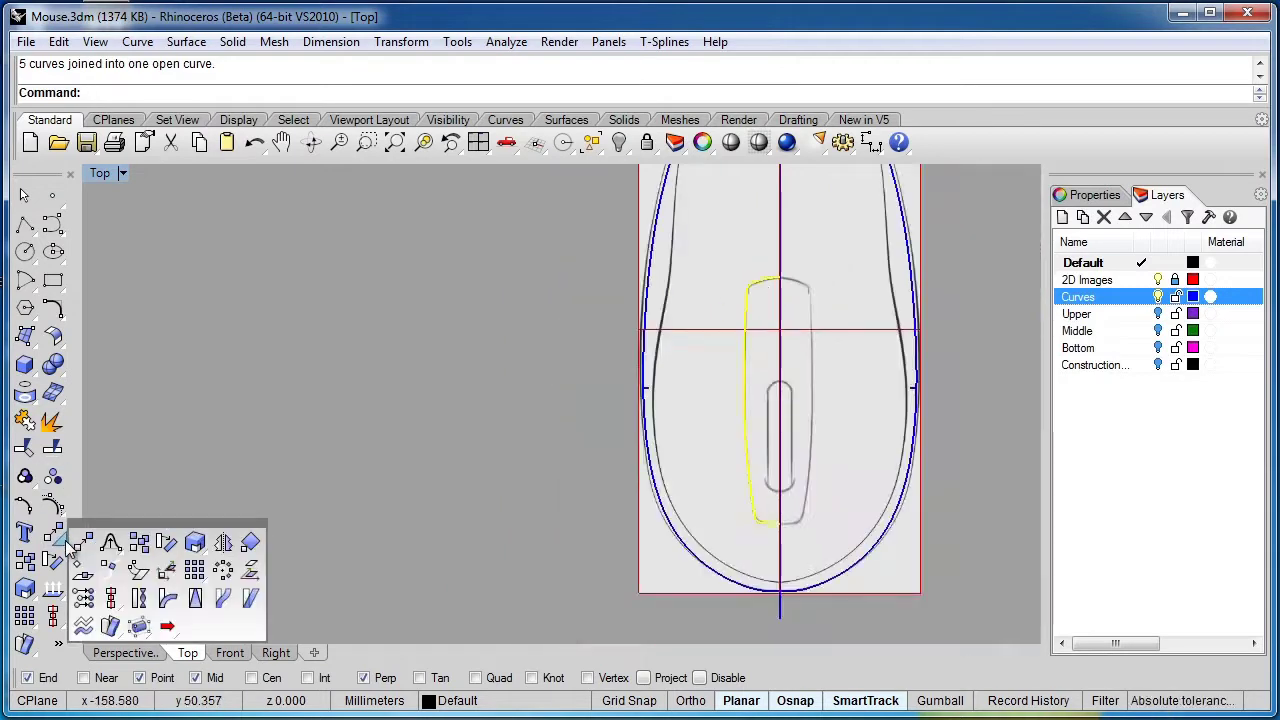
pyautogui.click(224, 543)
pyautogui.click(779, 283)
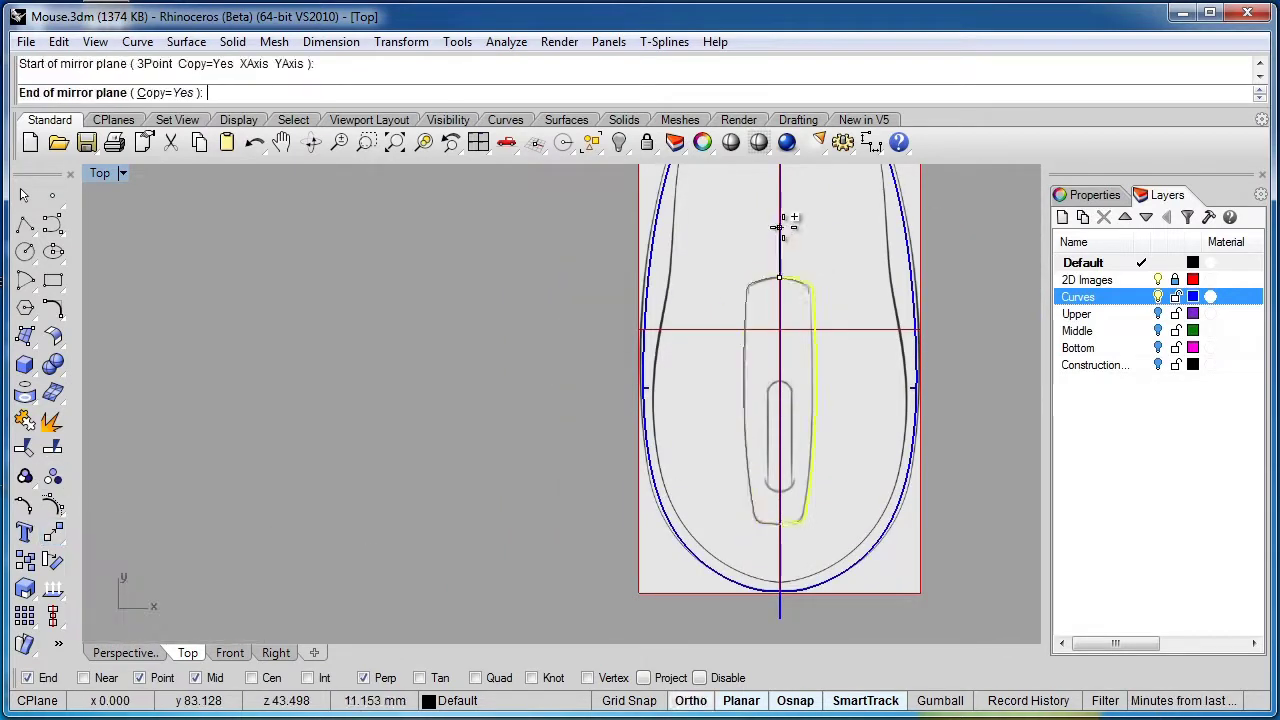
pyautogui.keyDown('shift'); pyautogui.click(783, 214); pyautogui.keyUp('shift')
pyautogui.keyDown('shift'); pyautogui.click(812, 370); pyautogui.keyUp('shift')
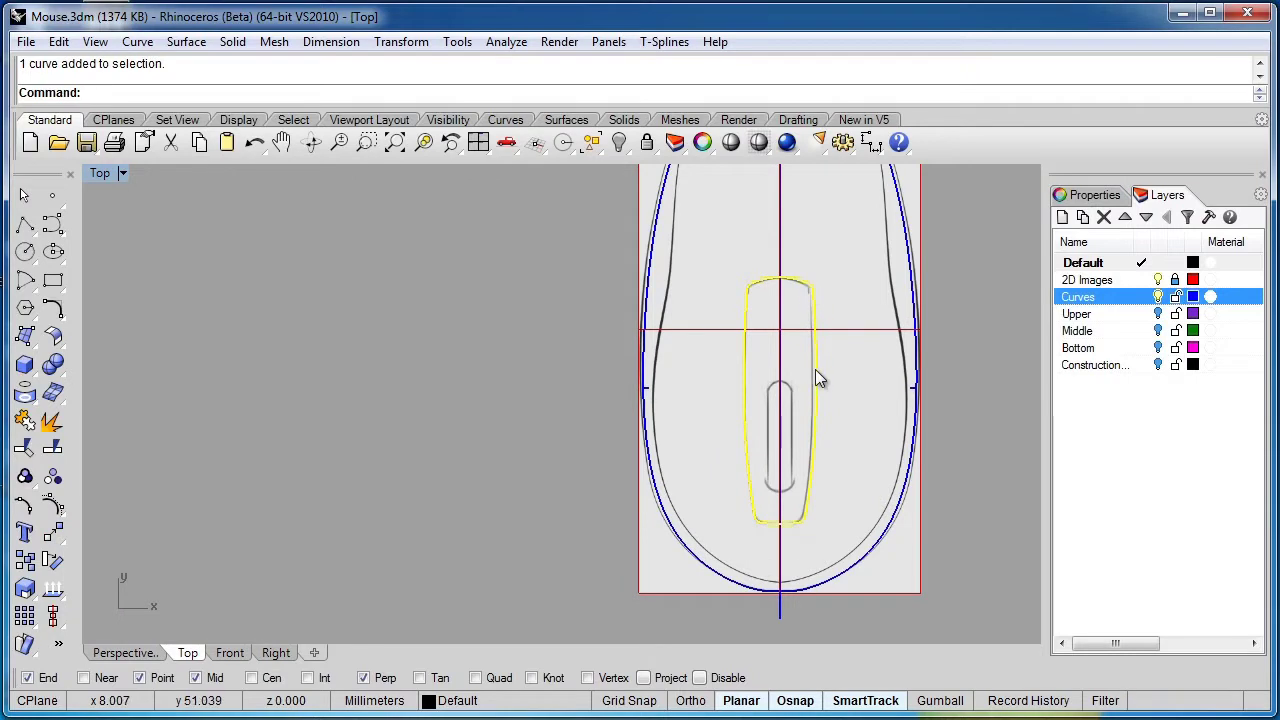
pyautogui.middleClick(815, 369)
pyautogui.click(816, 385)
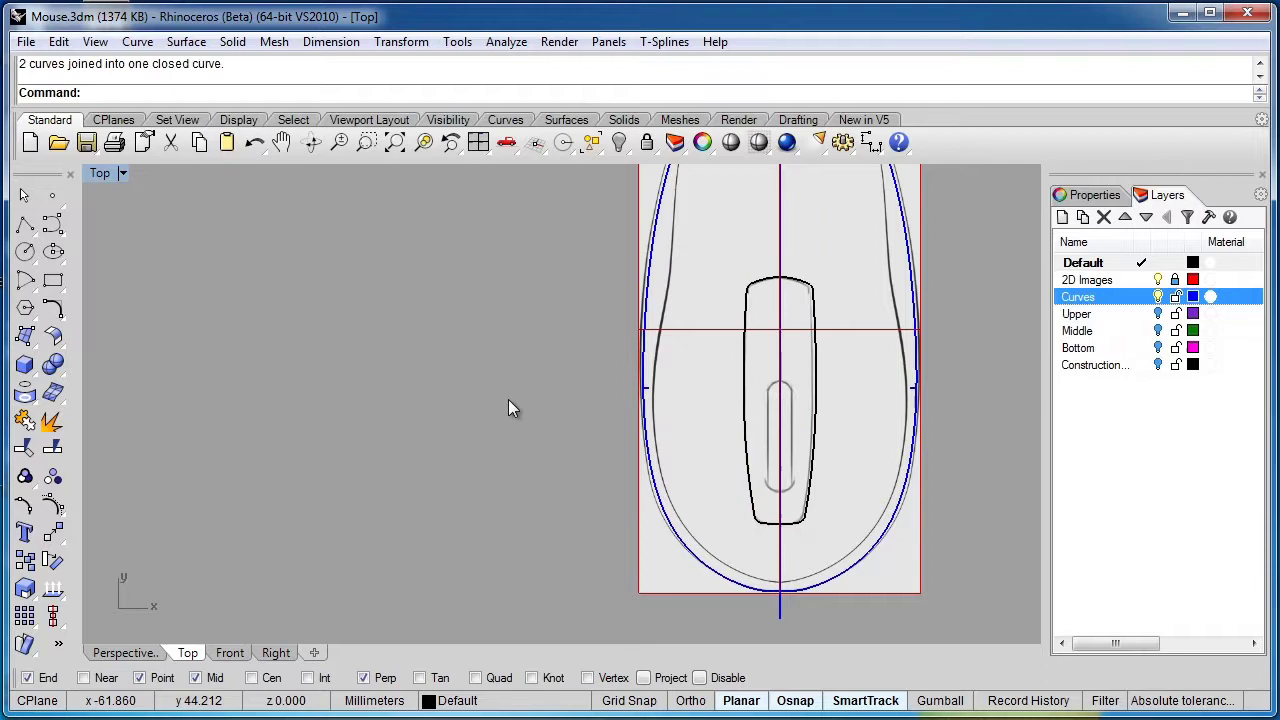
pyautogui.click(796, 523)
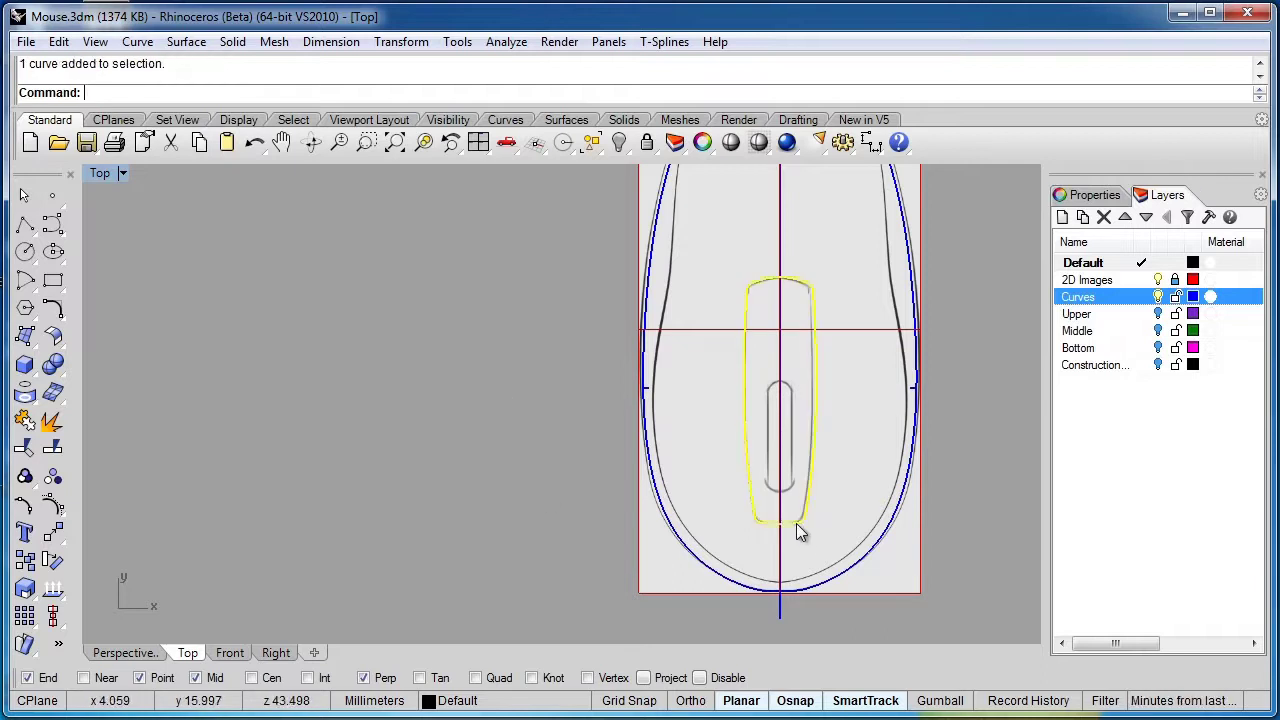
# Step: In the Right view, move the closed outline up above the mouse body
pyautogui.click(276, 653)
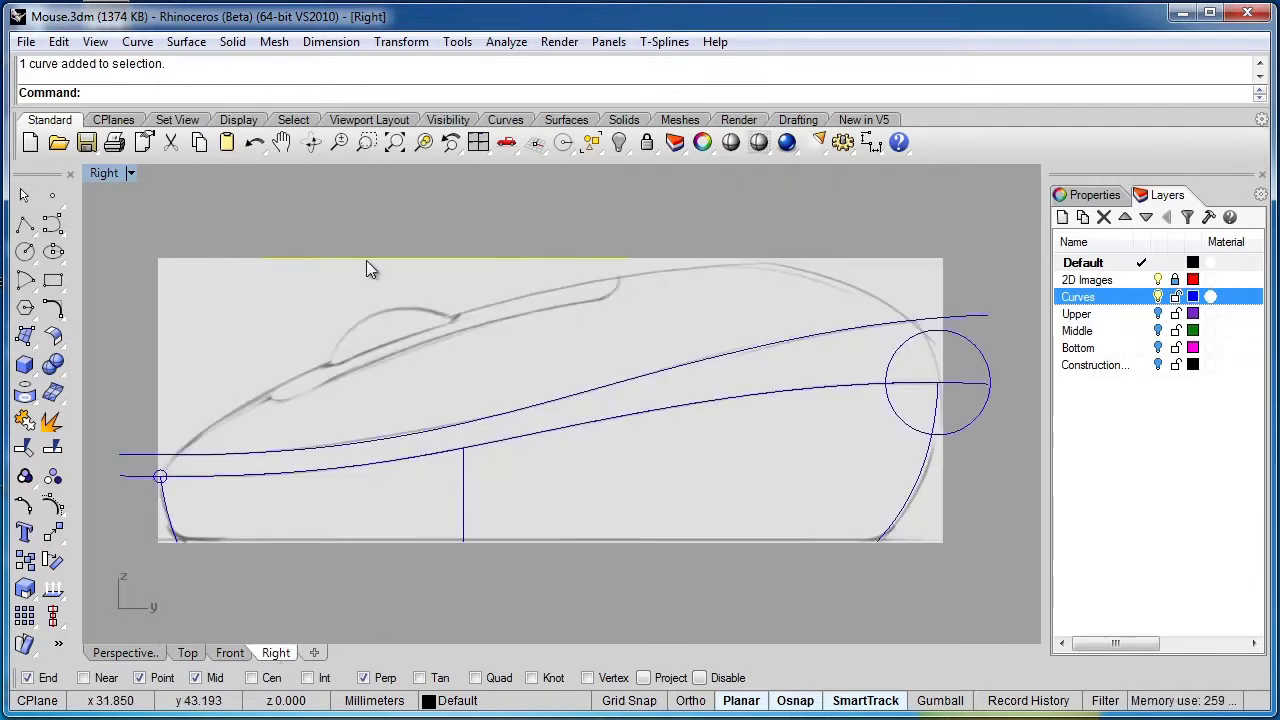
pyautogui.moveTo(366, 260); pyautogui.dragTo(357, 225)
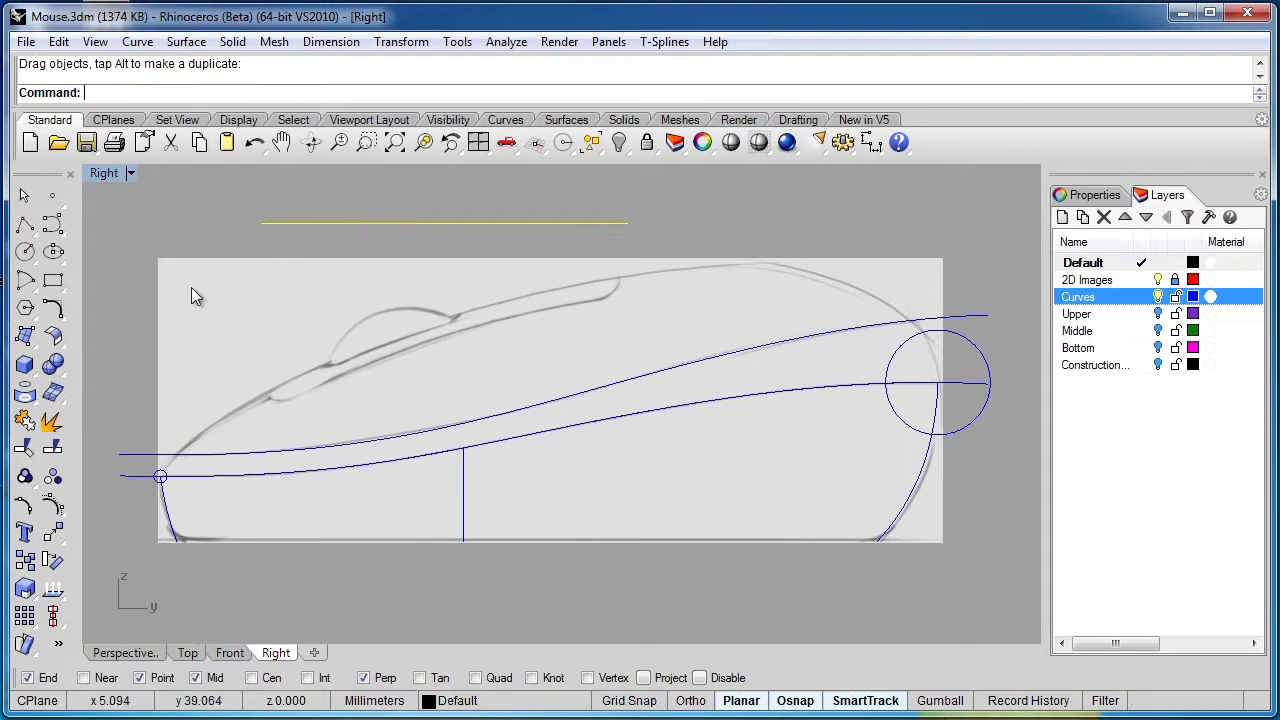
pyautogui.click(110, 653)
pyautogui.moveTo(503, 474); pyautogui.dragTo(270, 465, button='right')
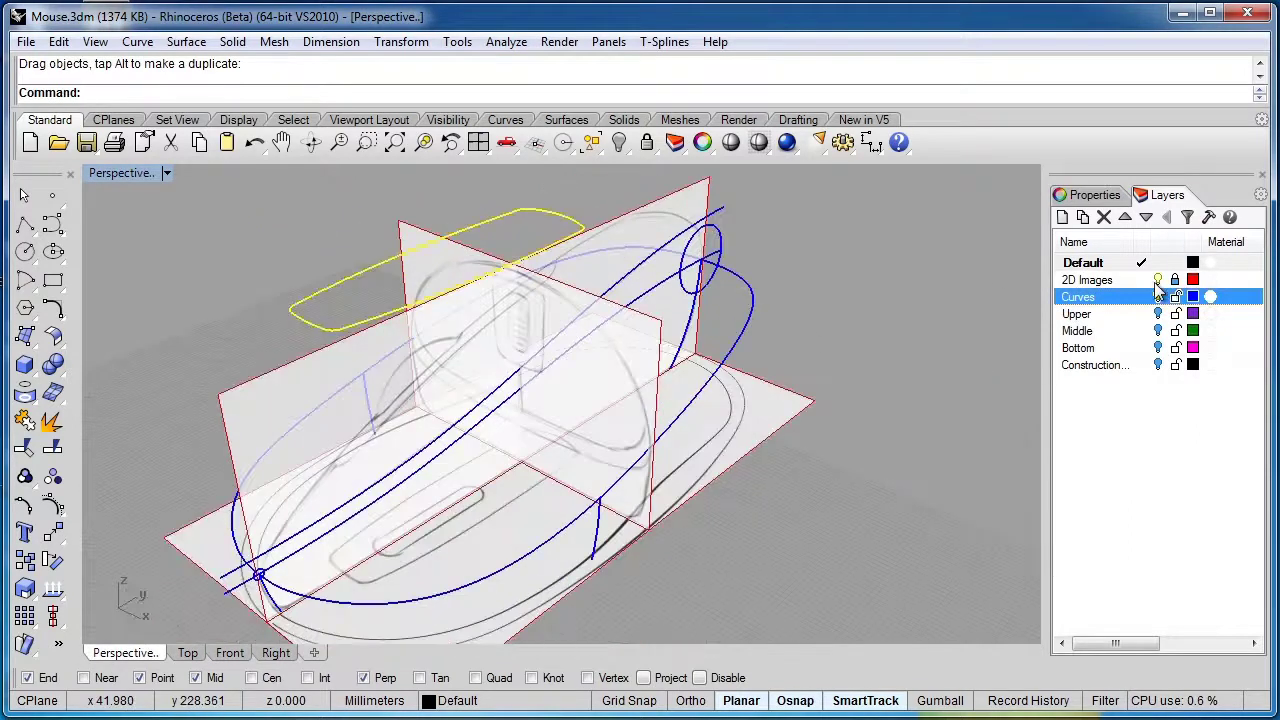
# Step: Hide the 2D Images layer, show the Upper layer, and set Perspective to Shaded
pyautogui.click(1158, 280)
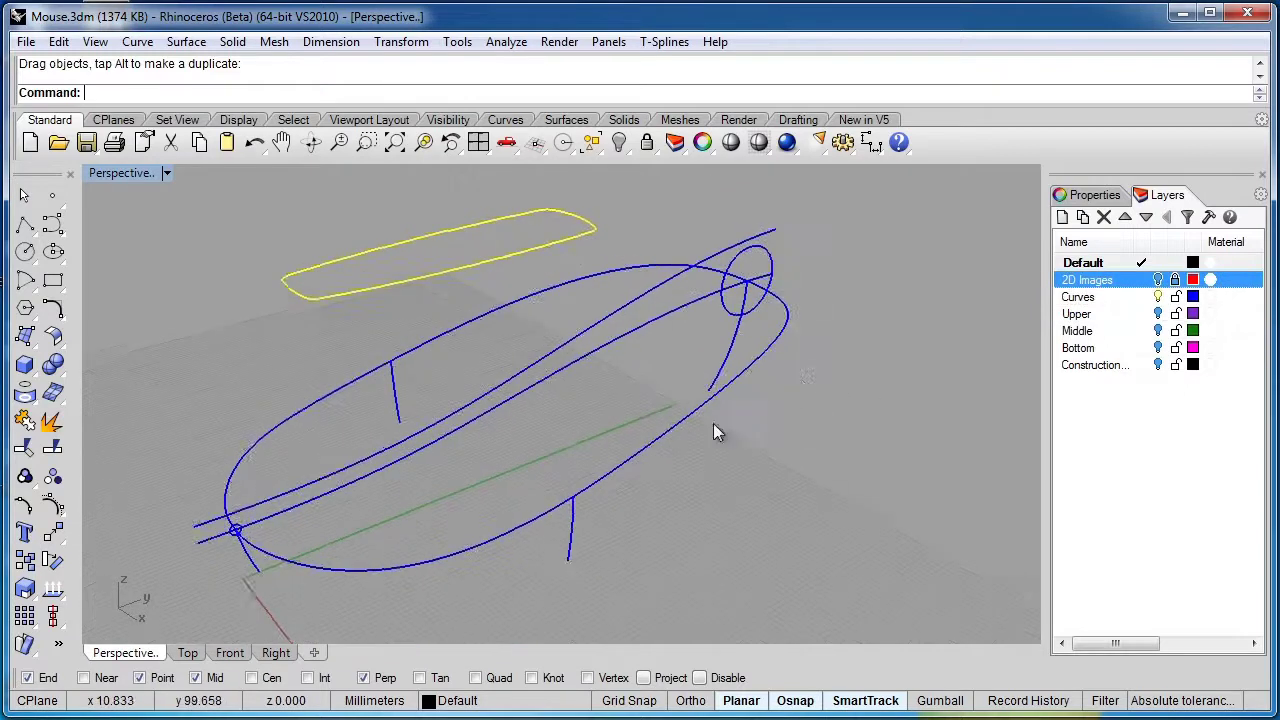
pyautogui.moveTo(713, 432); pyautogui.dragTo(749, 406, button='right')
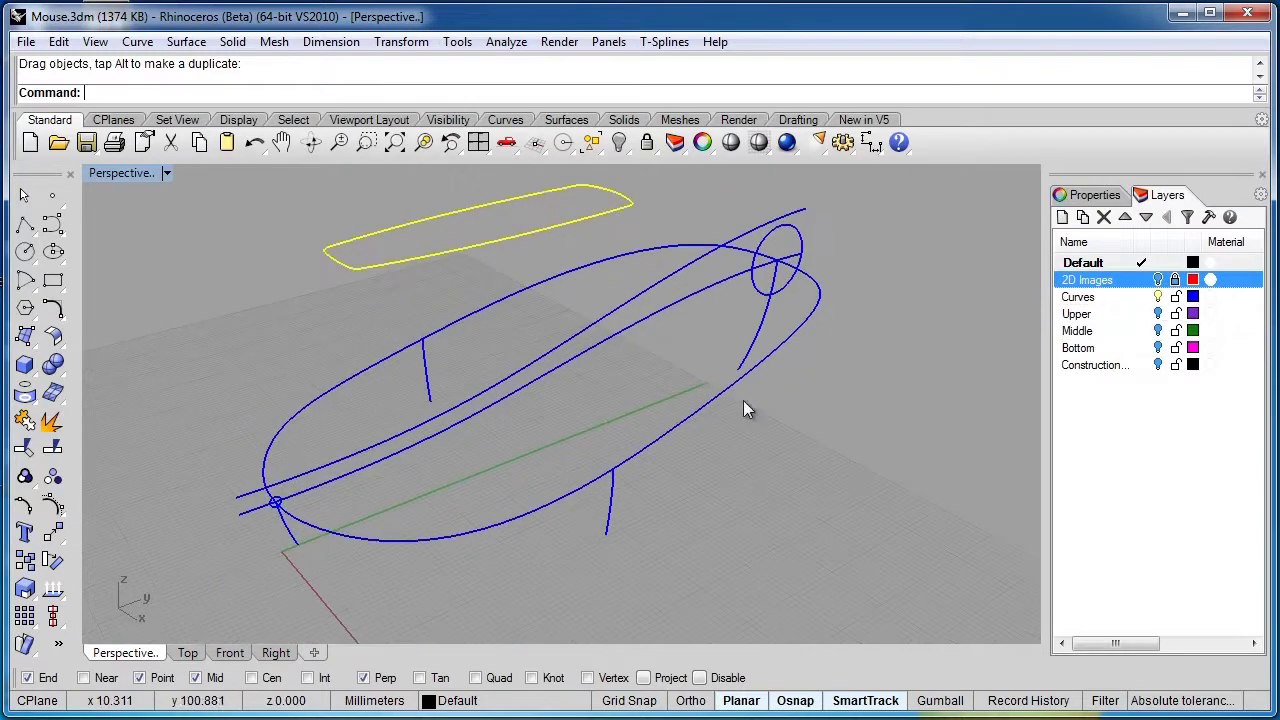
pyautogui.click(1158, 314)
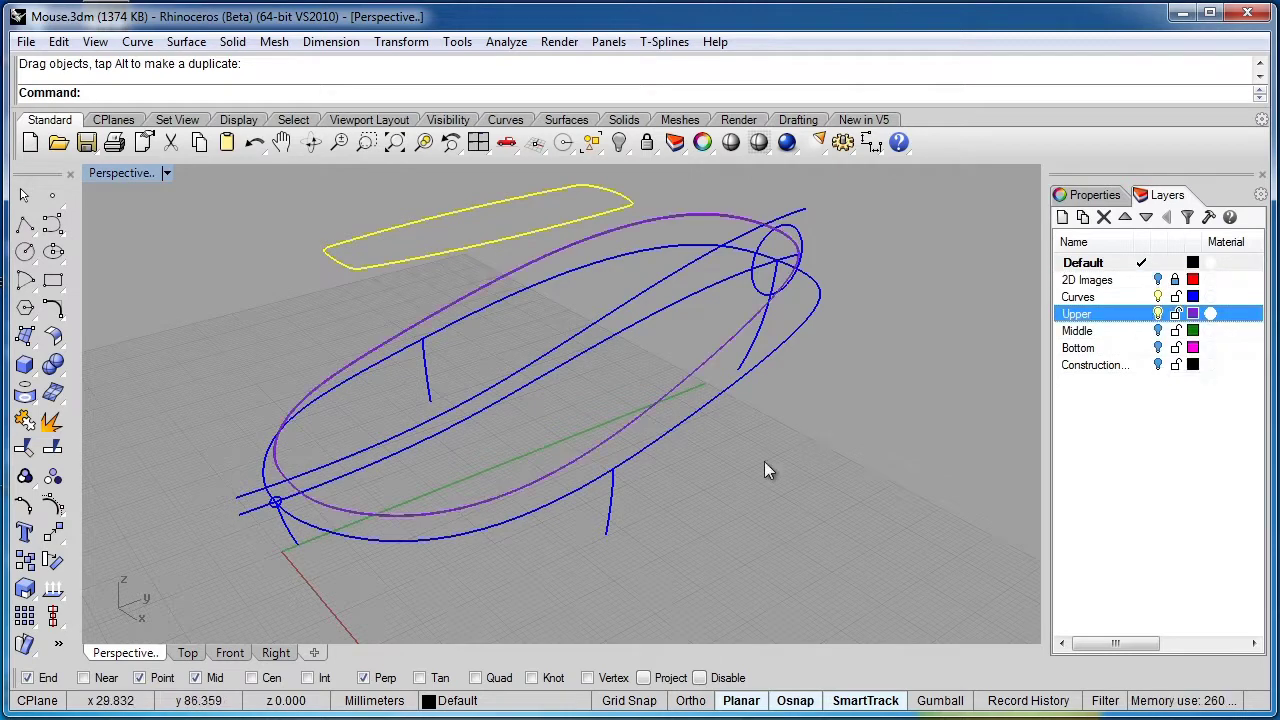
pyautogui.hotkey('ctrl', 'alt', 's')
pyautogui.moveTo(749, 453)
pyautogui.mouseDown(button='right')
pyautogui.moveTo(690, 395)
pyautogui.moveTo(629, 369)
pyautogui.moveTo(670, 385)
pyautogui.mouseUp(button='right')
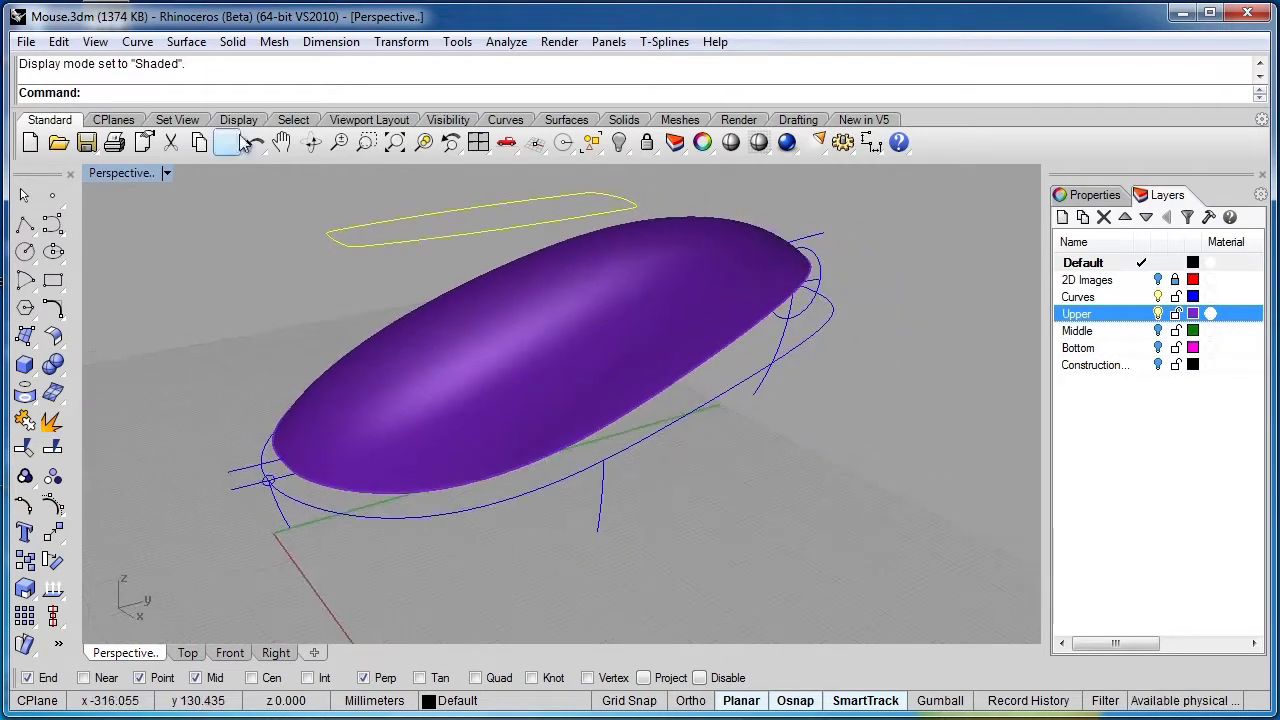
# Step: Extrude the closed outline straight into a one-sided solid with BothSides=No
pyautogui.click(232, 45)
pyautogui.moveTo(214, 378)
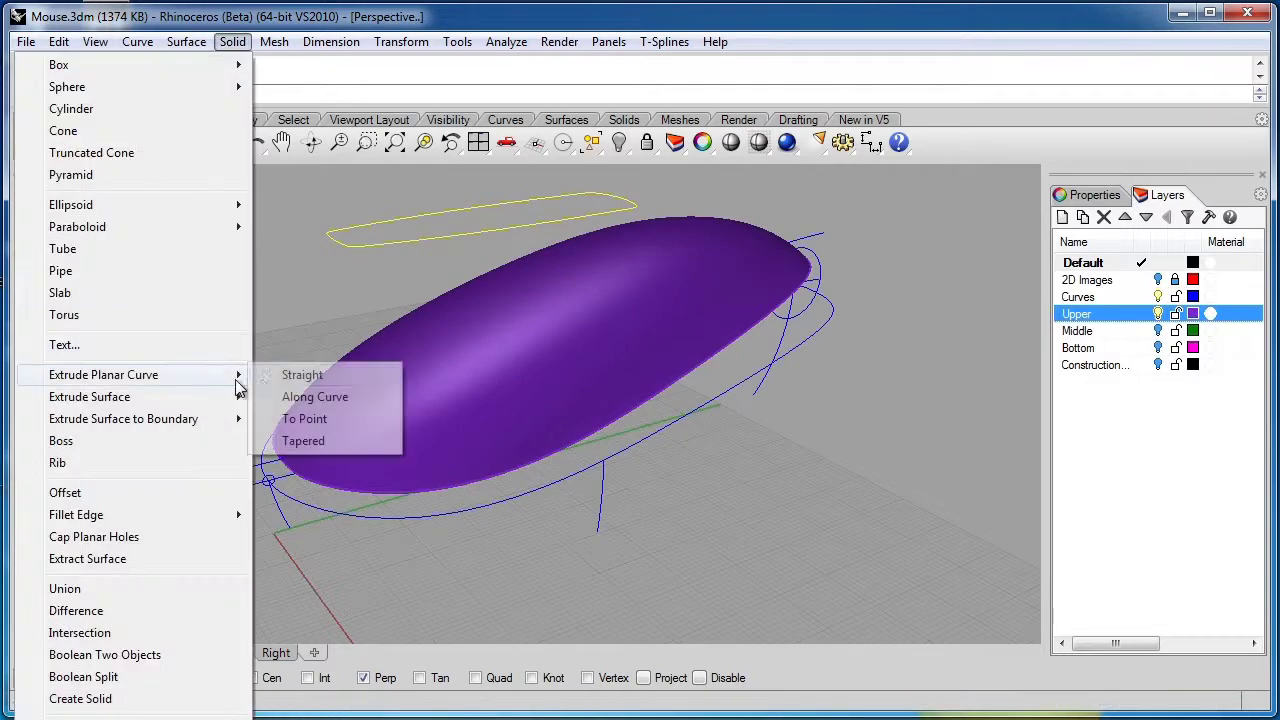
pyautogui.click(302, 375)
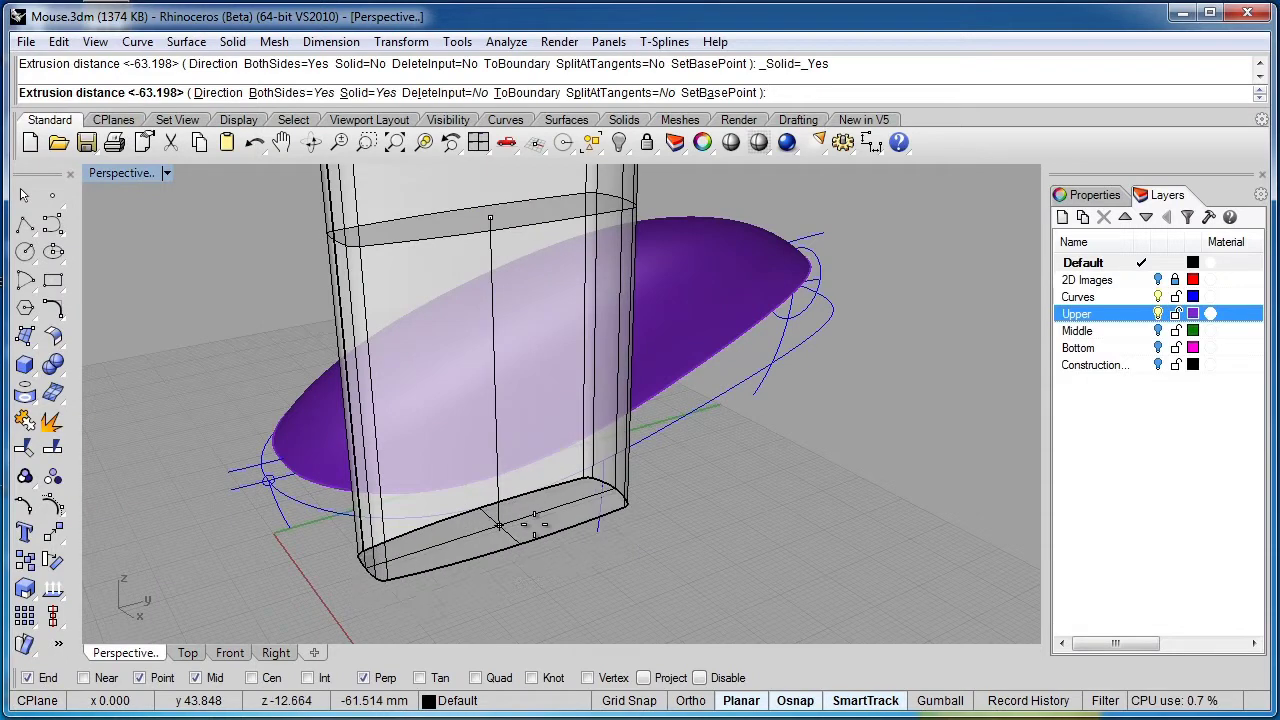
pyautogui.press('Return')
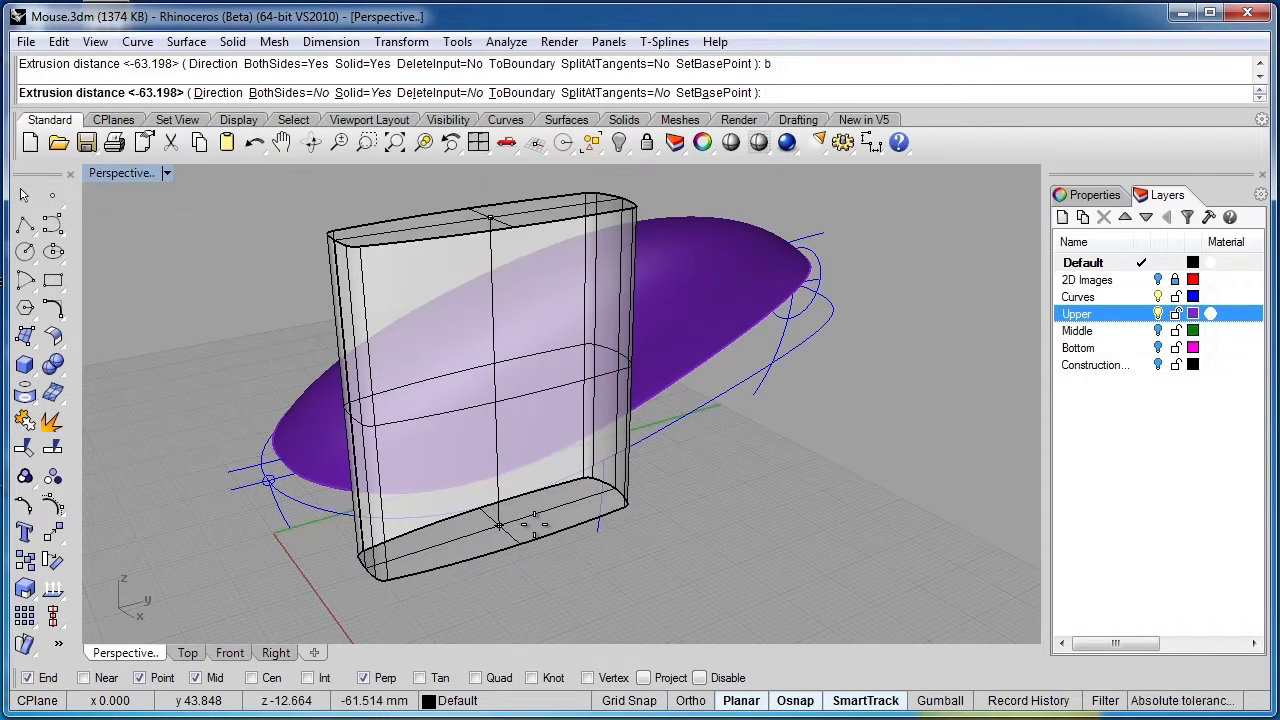
pyautogui.press('Return')
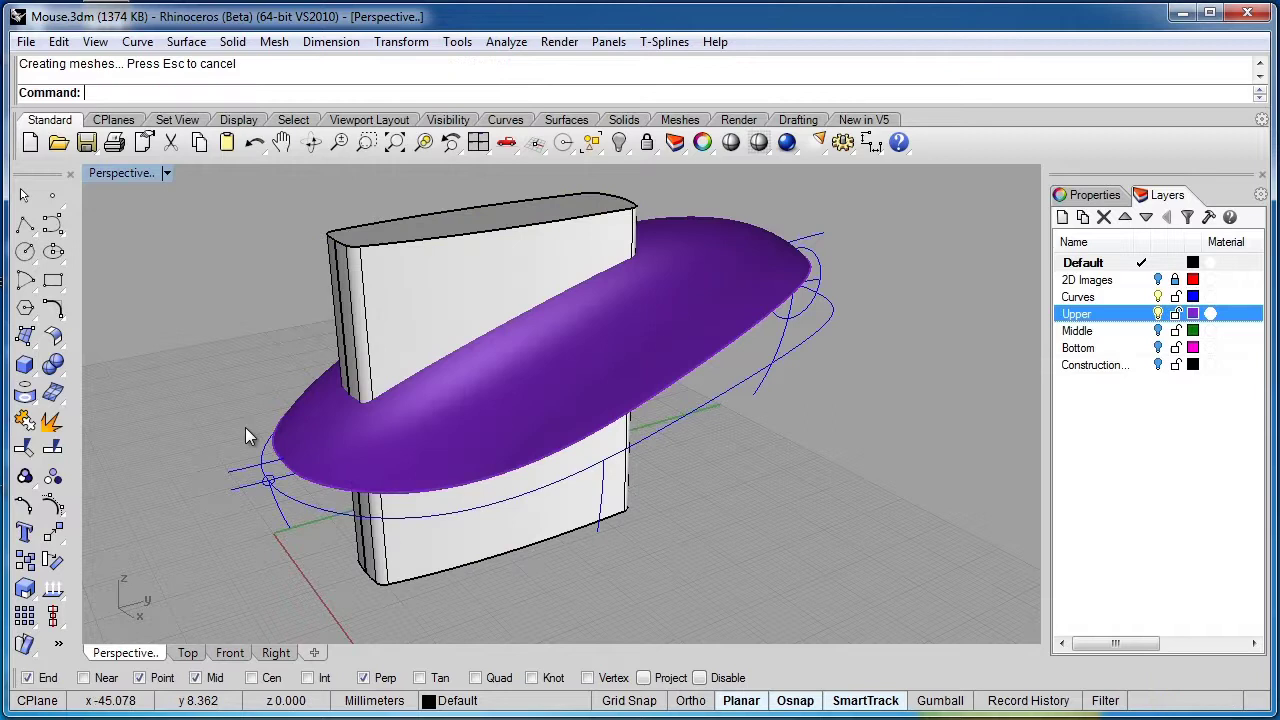
pyautogui.moveTo(246, 430); pyautogui.dragTo(366, 460, button='right')
pyautogui.scroll(3, 371, 471)
# Step: BooleanSplit the purple Upper surface with the extrusion, then delete the extrusion
pyautogui.click(445, 406)
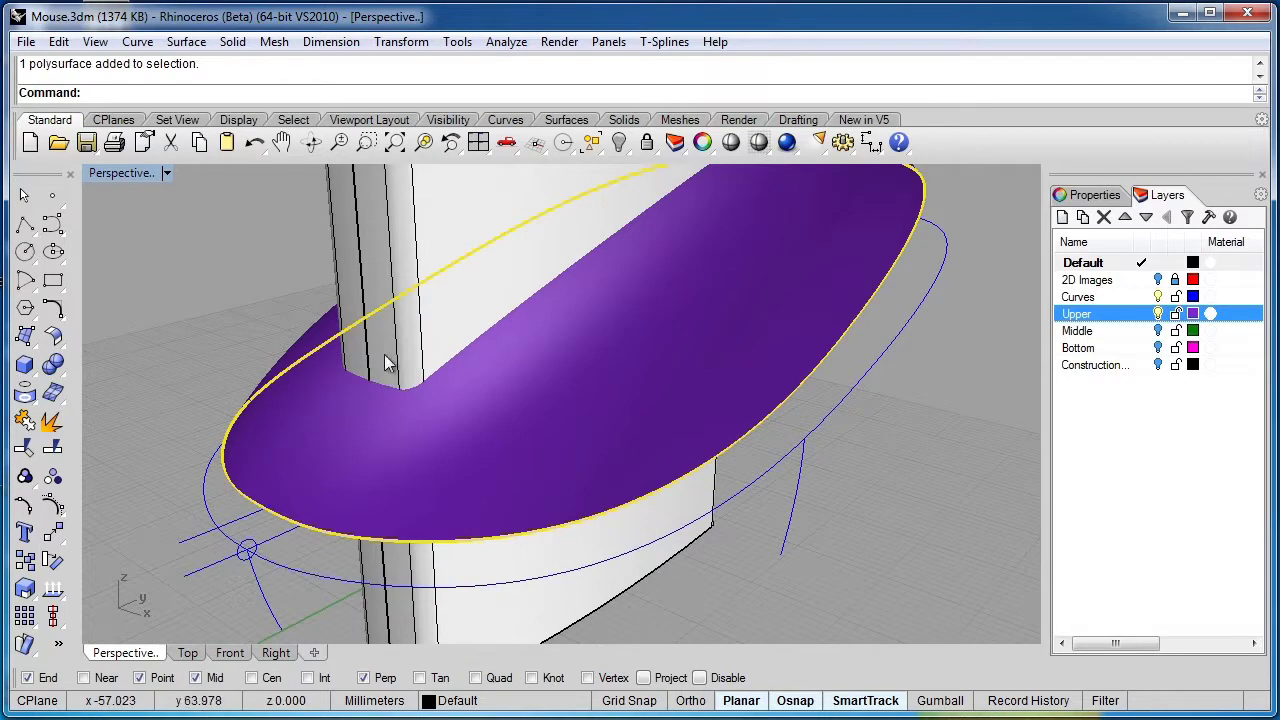
pyautogui.click(61, 372)
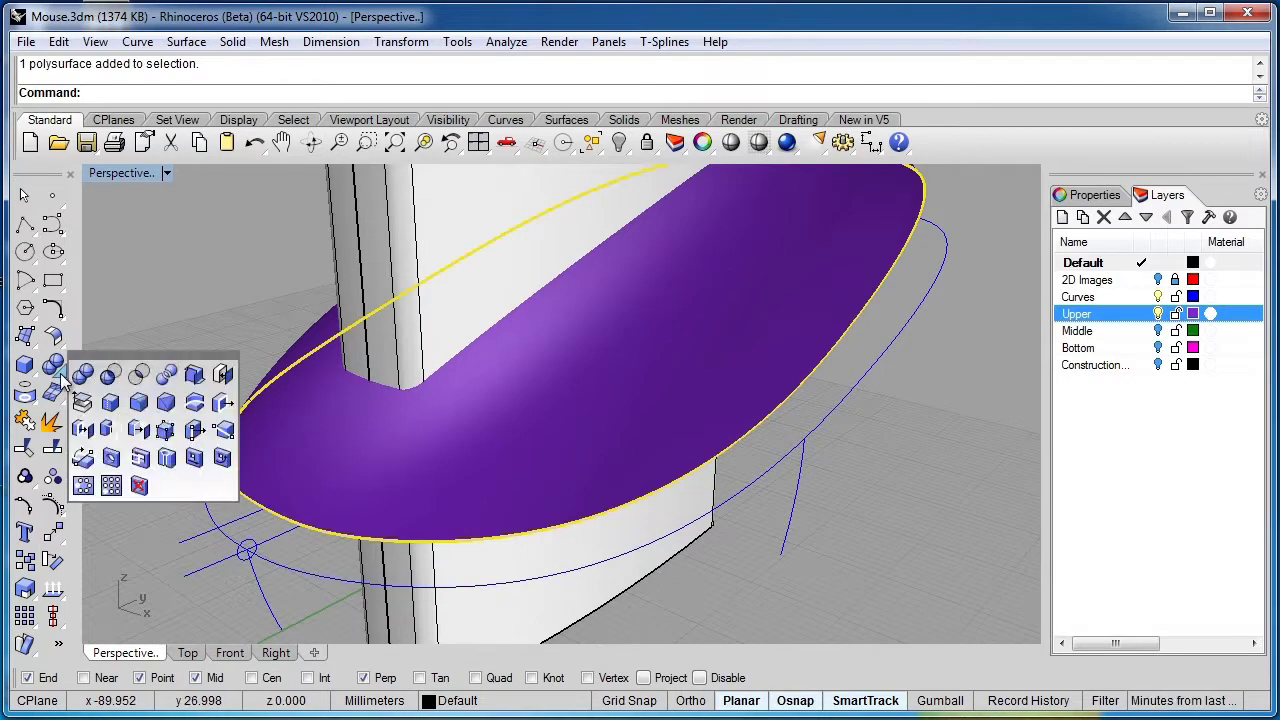
pyautogui.click(166, 375)
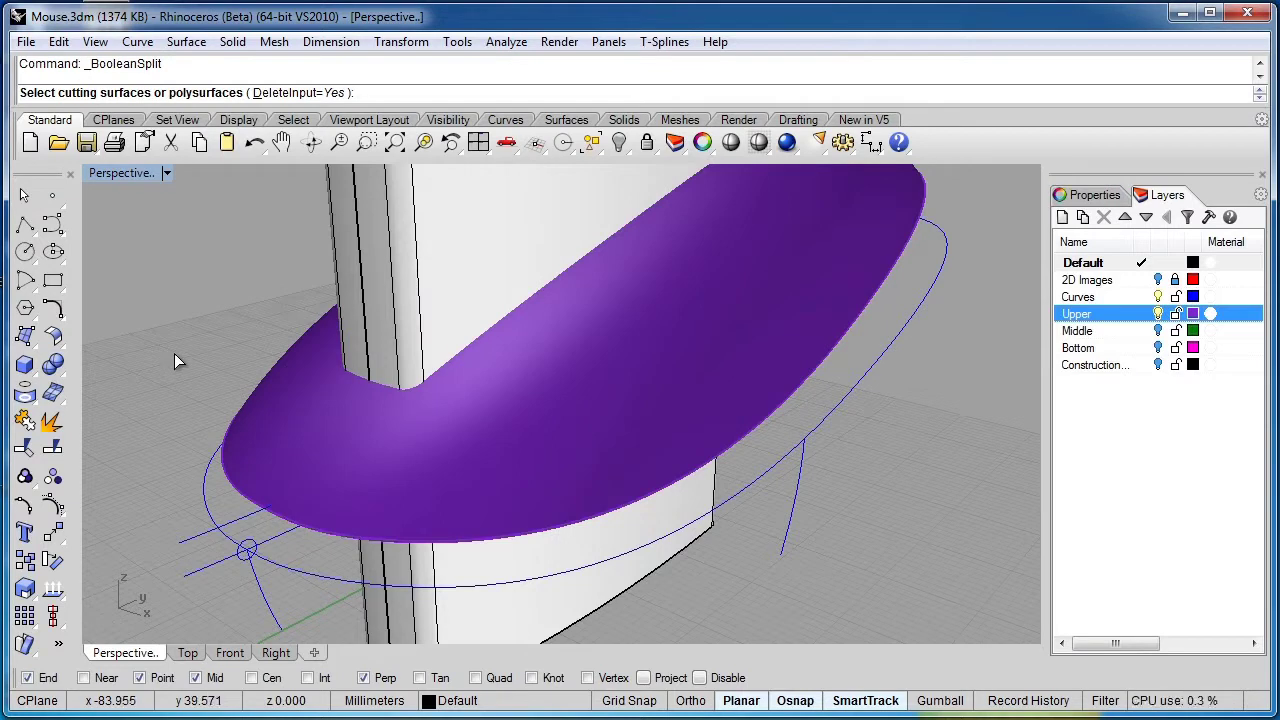
pyautogui.click(431, 281)
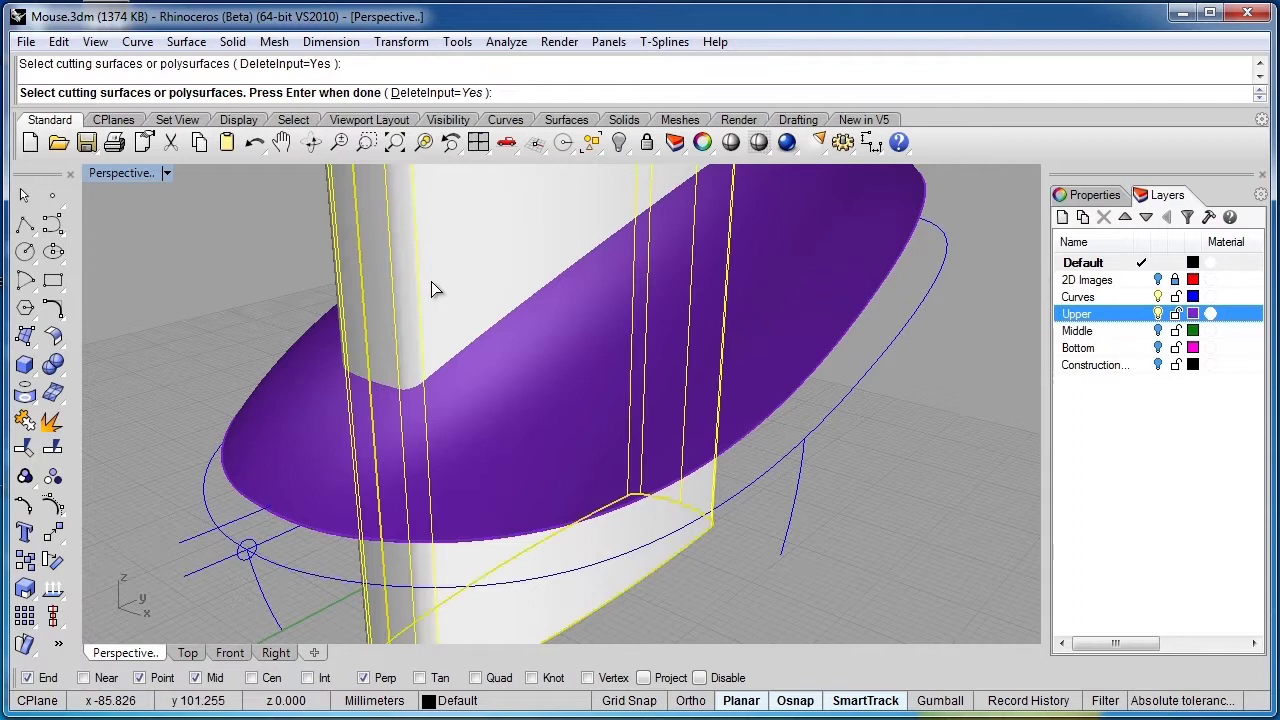
pyautogui.press('Return')
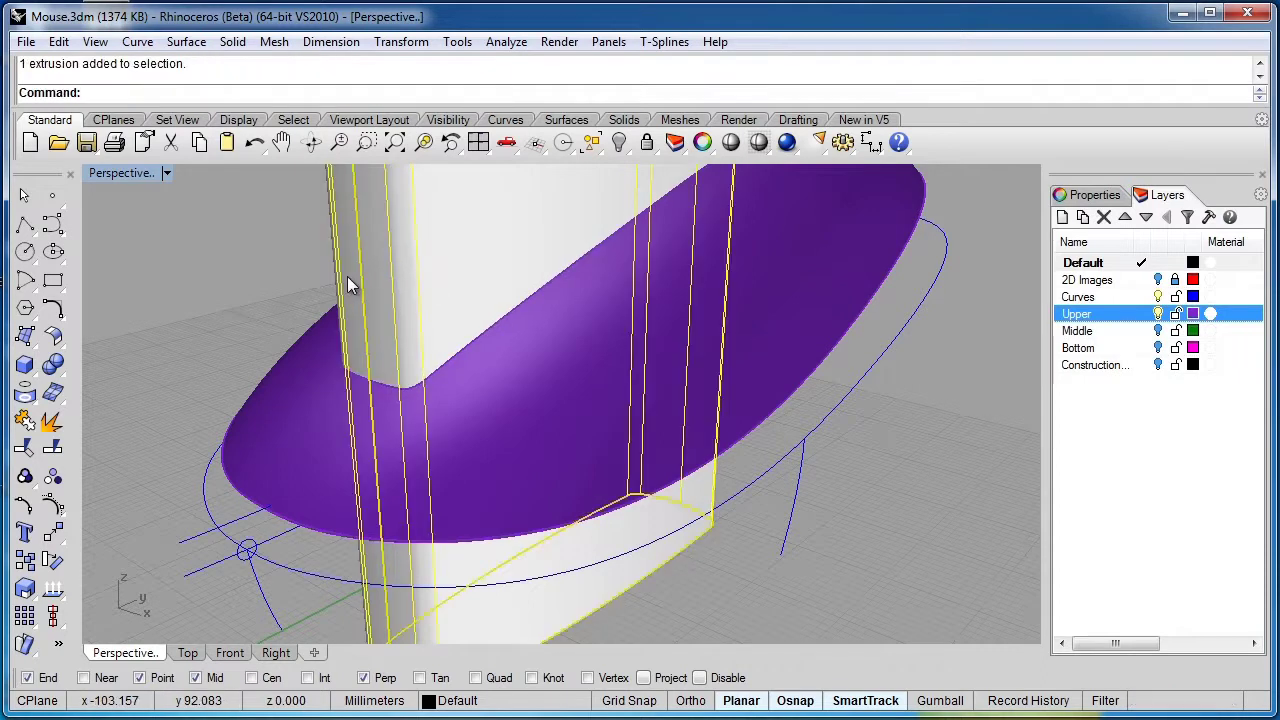
pyautogui.press('Delete')
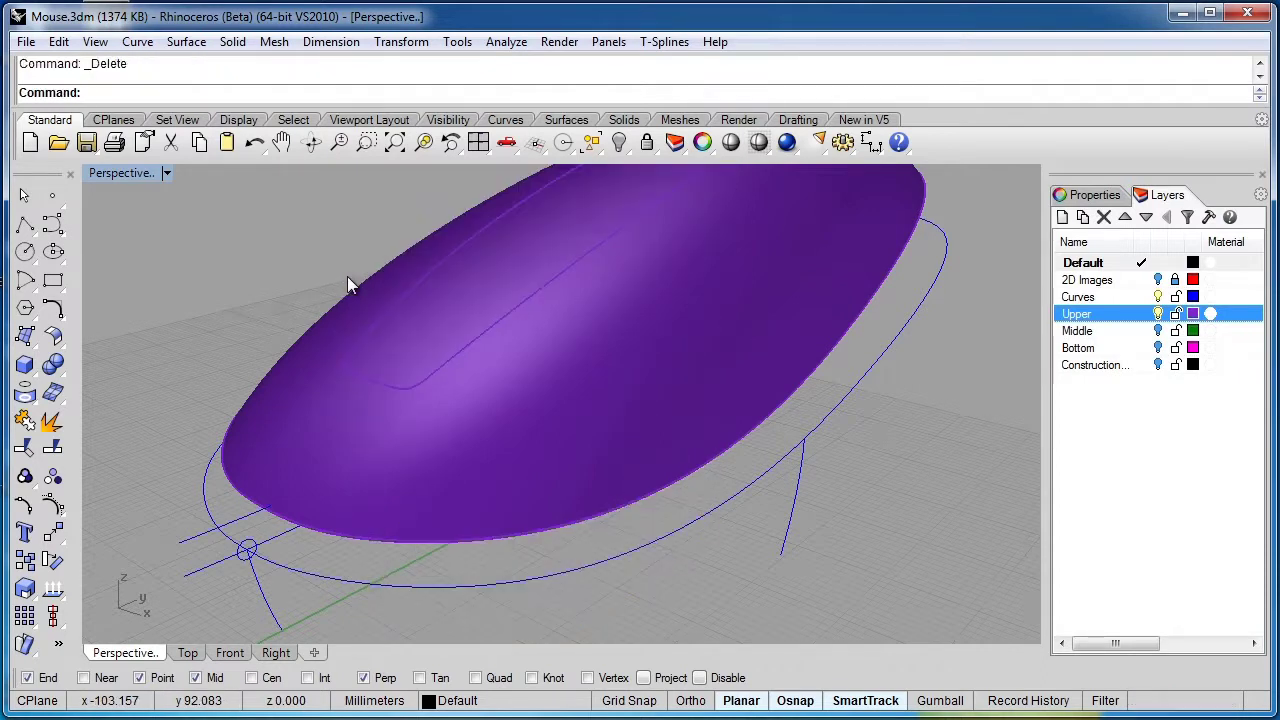
pyautogui.moveTo(347, 276); pyautogui.dragTo(495, 327, button='right')
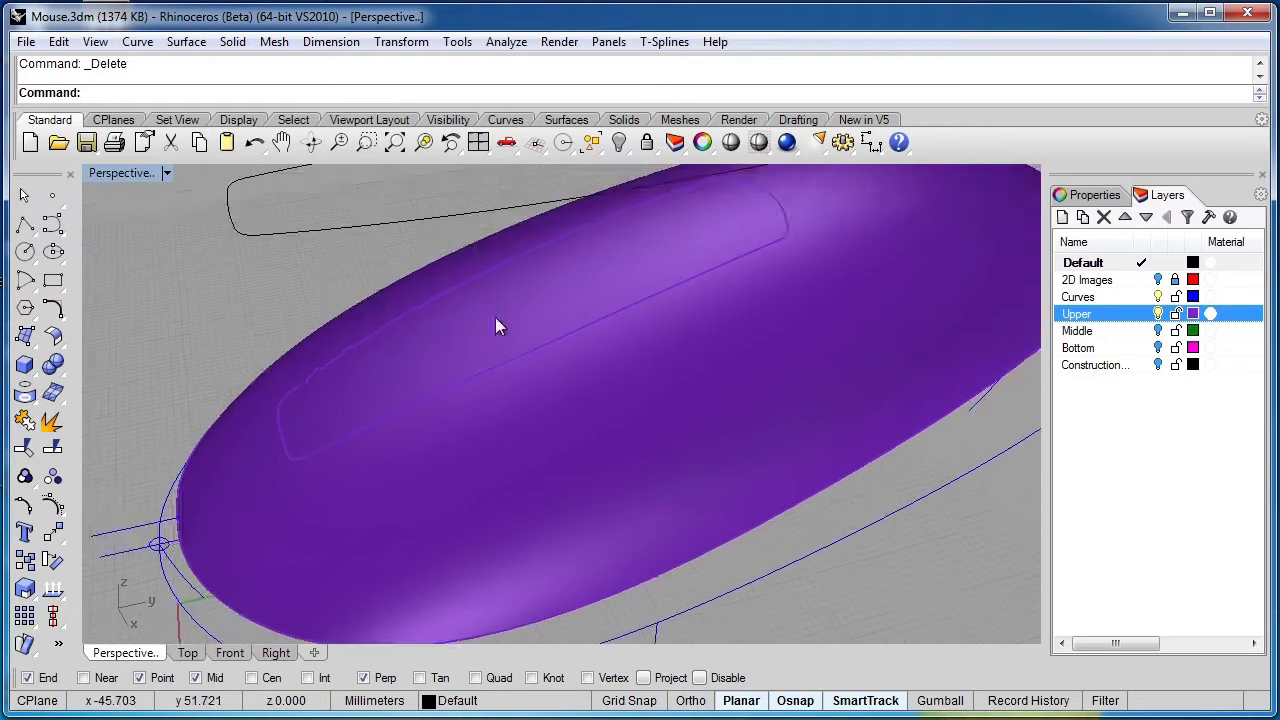
# Step: Add a new layer named Insert next to the Bottom layer
pyautogui.click(497, 322)
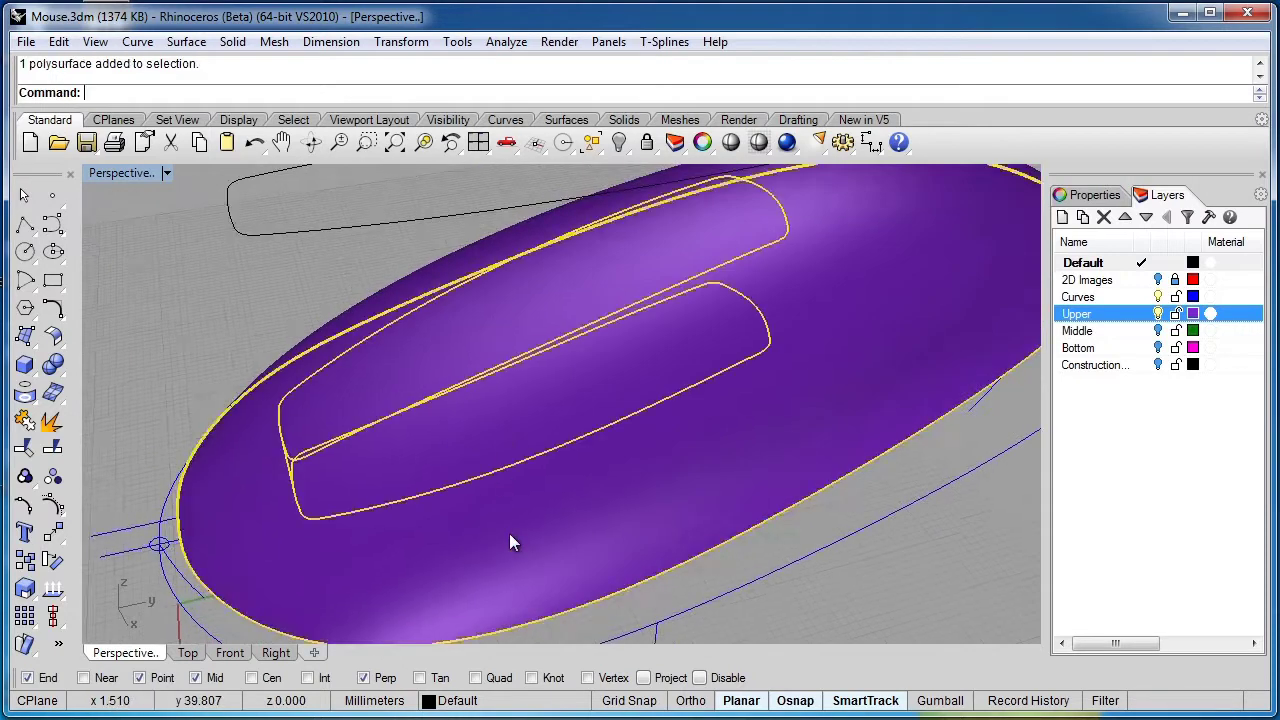
pyautogui.click(174, 301)
pyautogui.moveTo(323, 386); pyautogui.dragTo(529, 400, button='right')
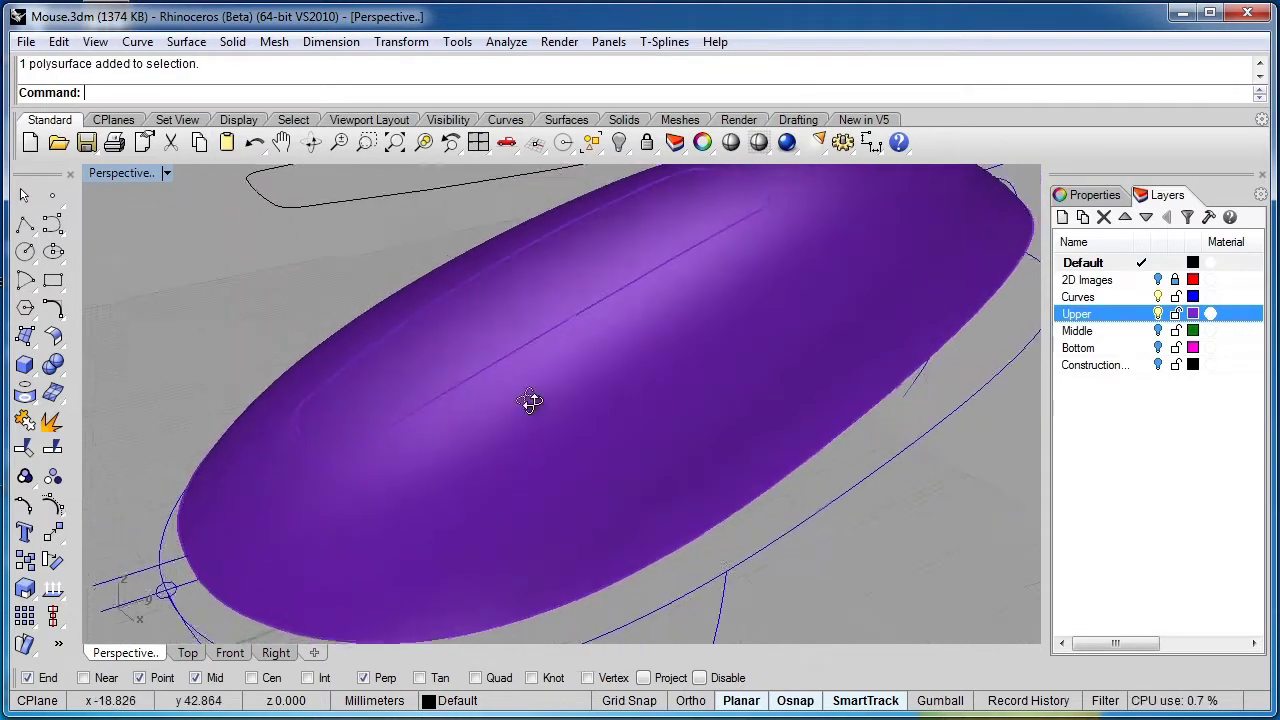
pyautogui.click(1080, 349)
pyautogui.click(1063, 218)
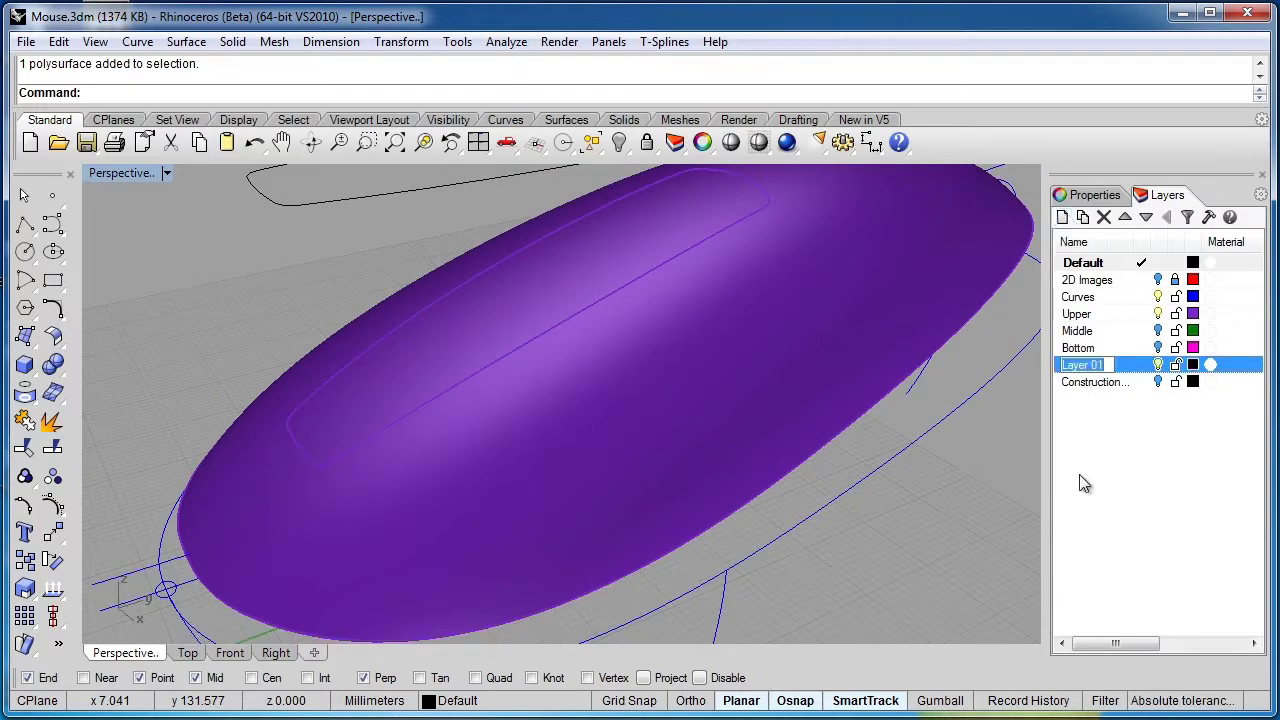
pyautogui.write('In')
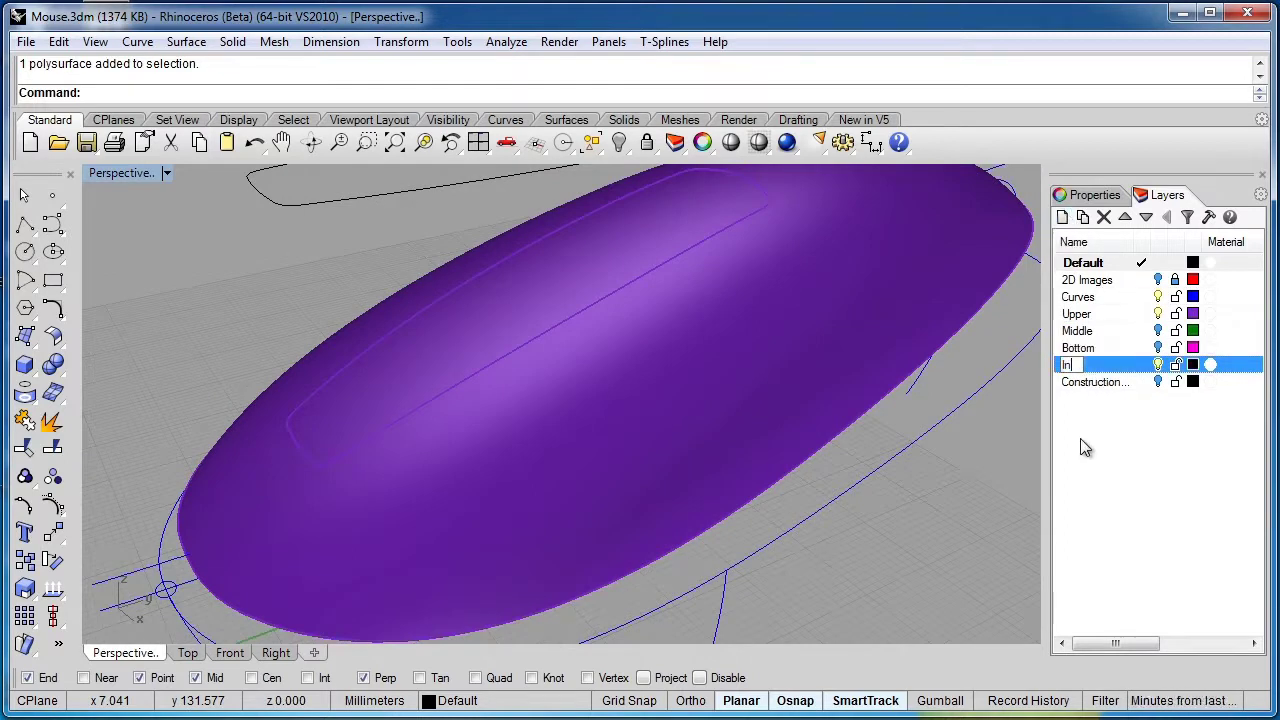
pyautogui.write('sert')
pyautogui.press('Return')
# Step: Give the Insert layer a light cyan colour and move it up just below Curves
pyautogui.click(1193, 365)
pyautogui.click(622, 320)
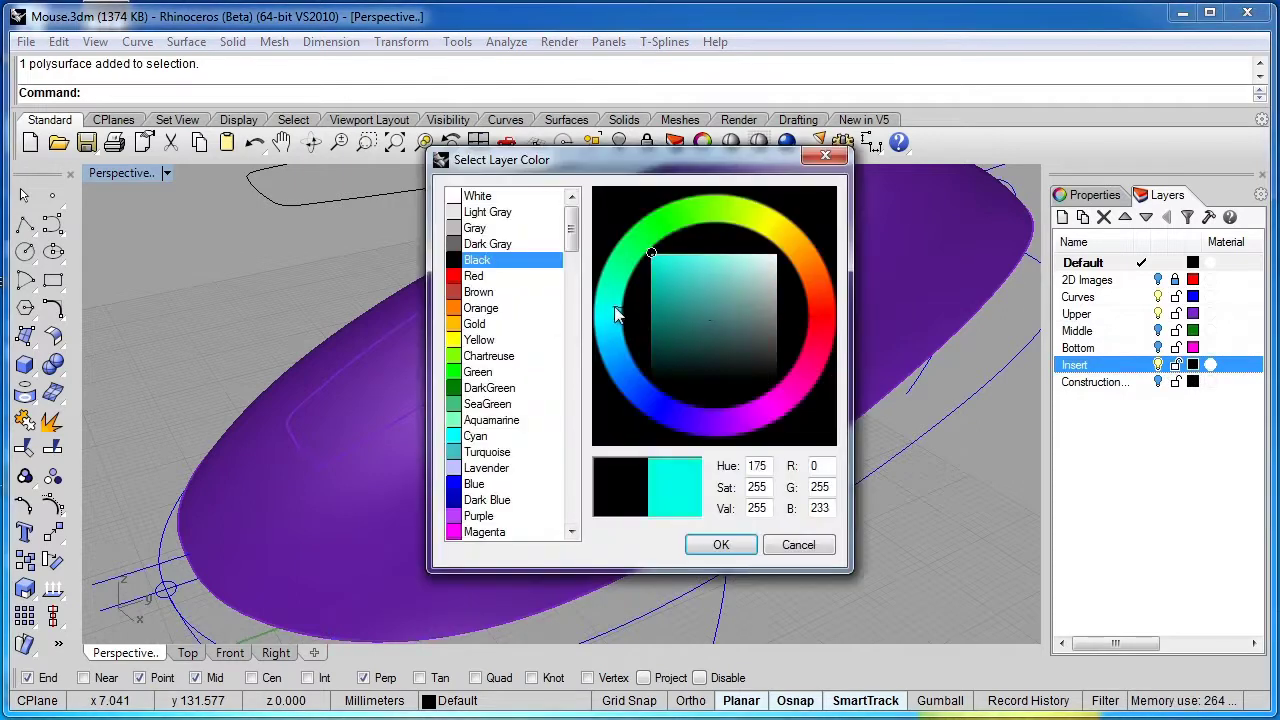
pyautogui.click(745, 297)
pyautogui.click(709, 266)
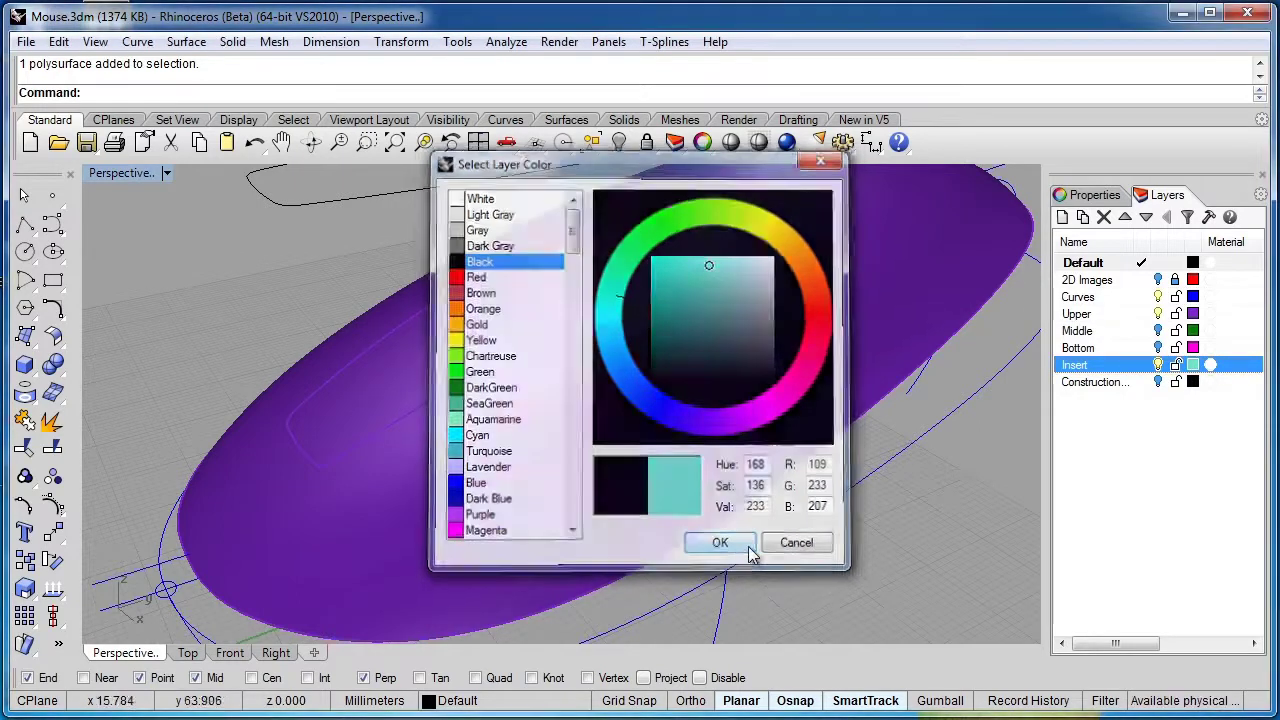
pyautogui.click(750, 548)
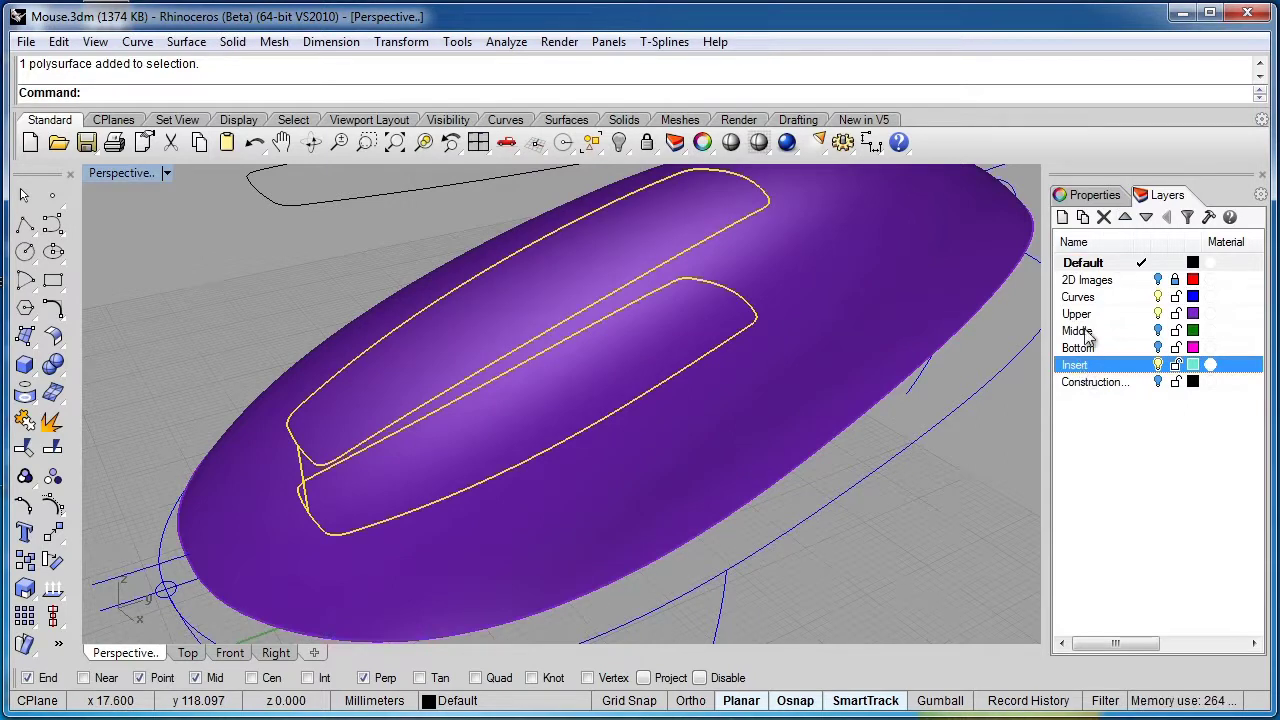
pyautogui.click(1126, 218)
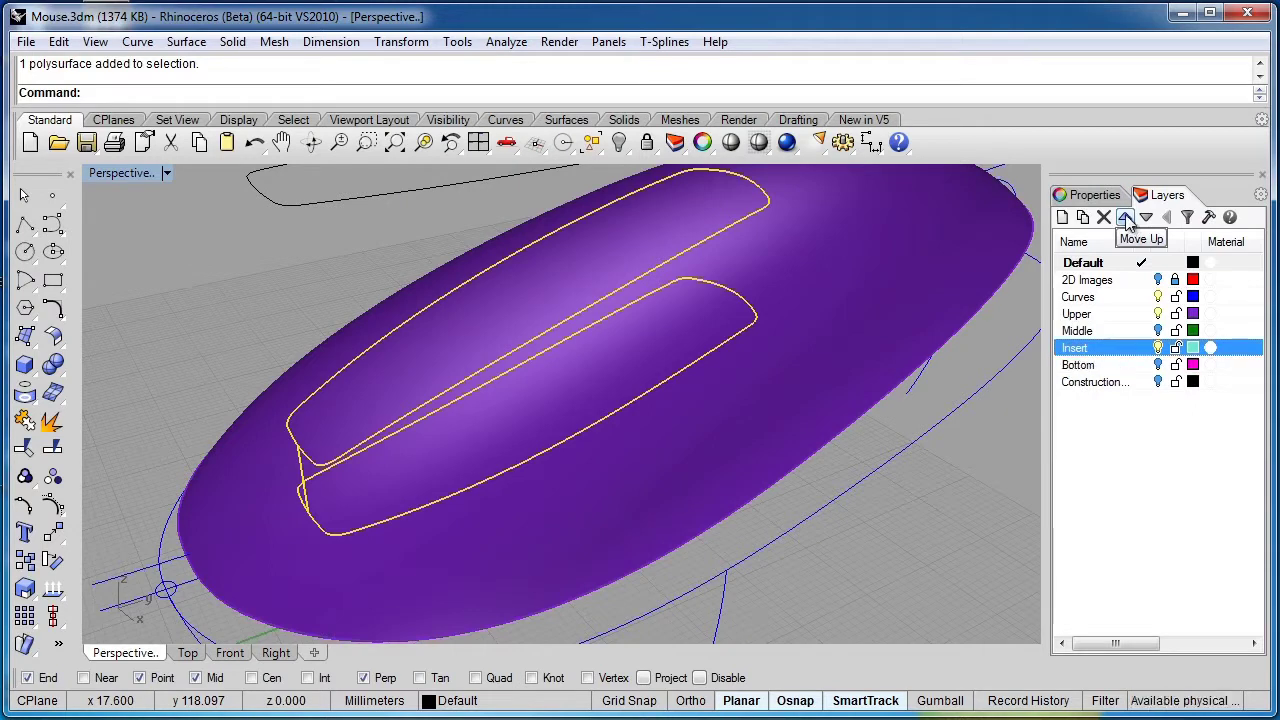
pyautogui.click(1126, 218)
pyautogui.click(1126, 218)
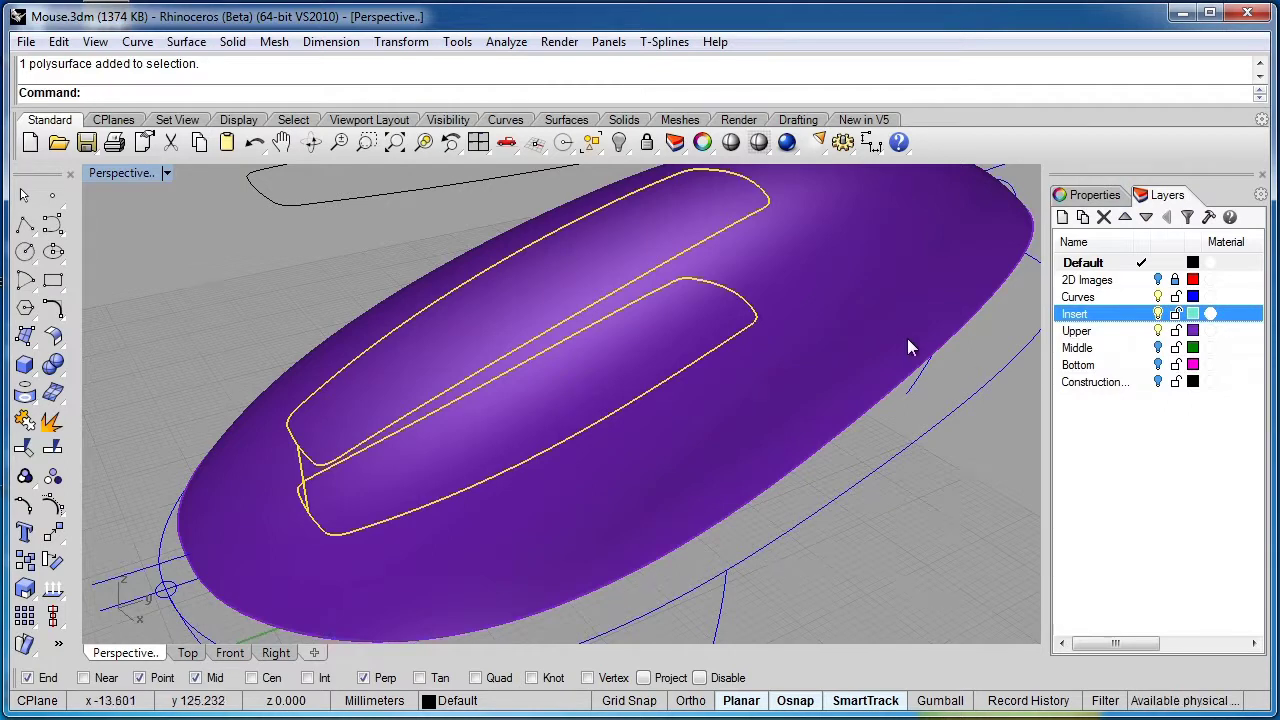
# Step: Put the split-off insert piece on the Insert layer, then view from Top
pyautogui.rightClick(1083, 322)
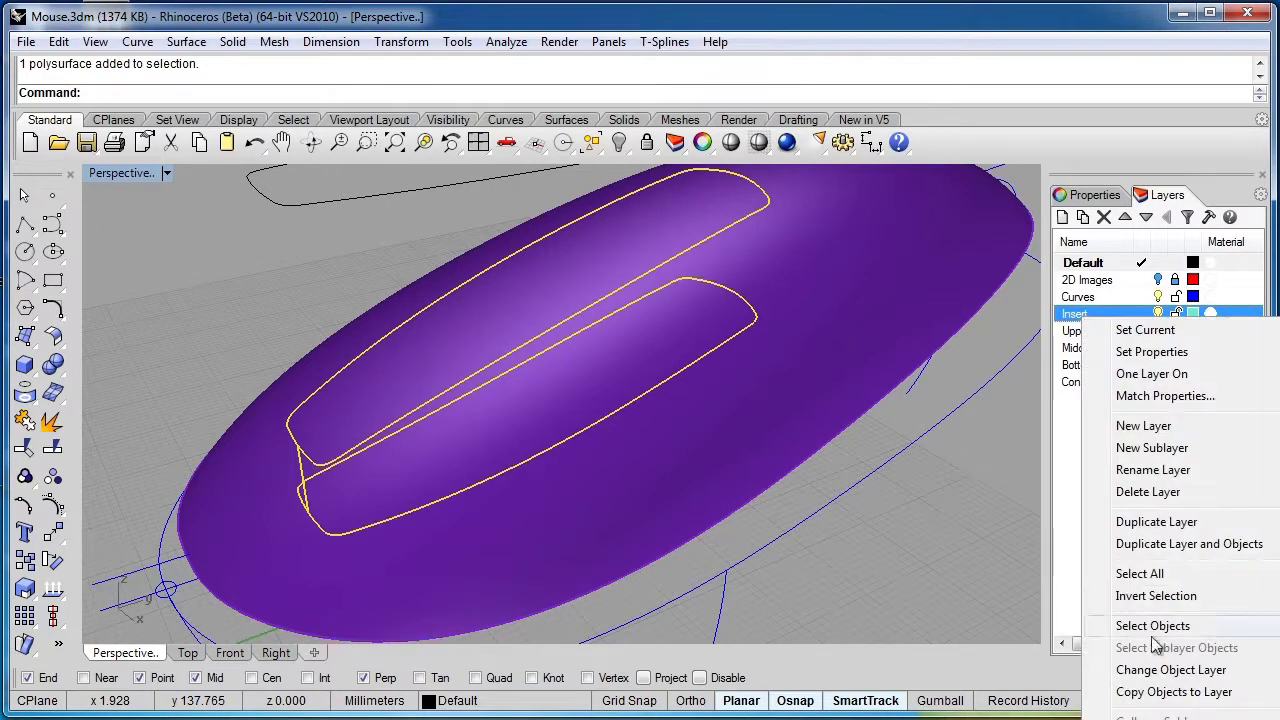
pyautogui.click(1140, 672)
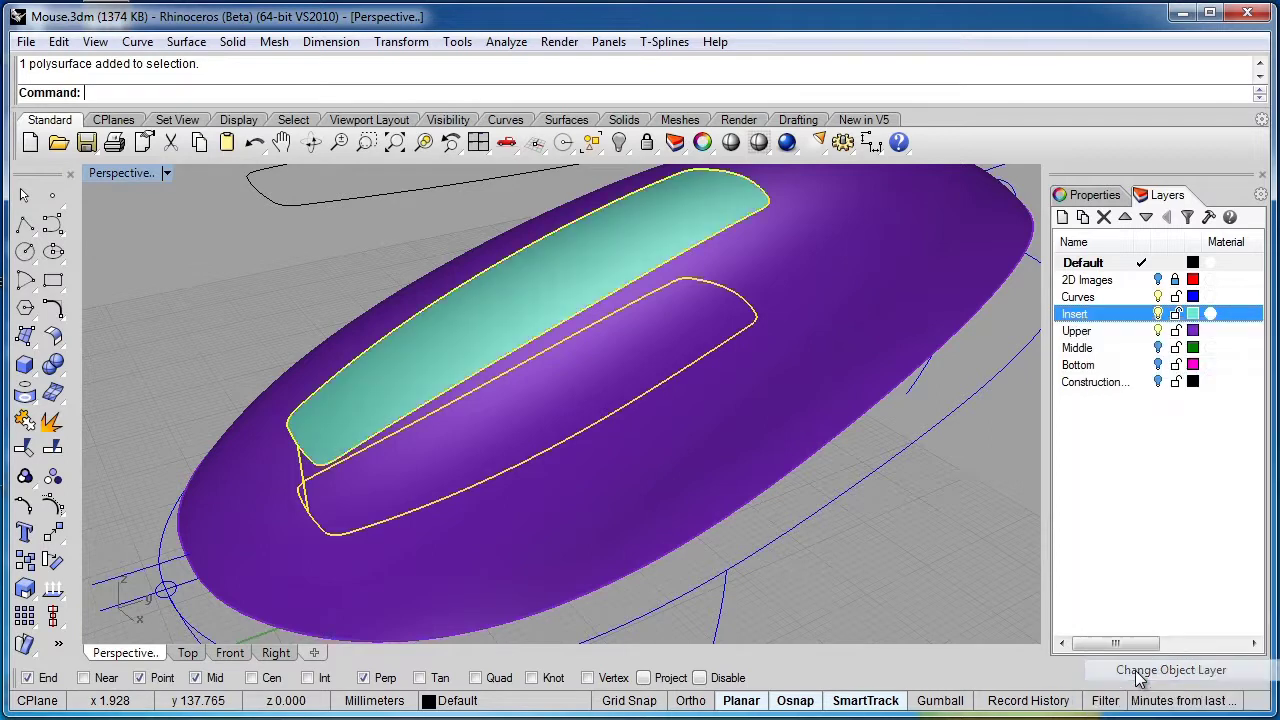
pyautogui.click(868, 549)
pyautogui.moveTo(651, 535); pyautogui.dragTo(560, 517, button='right')
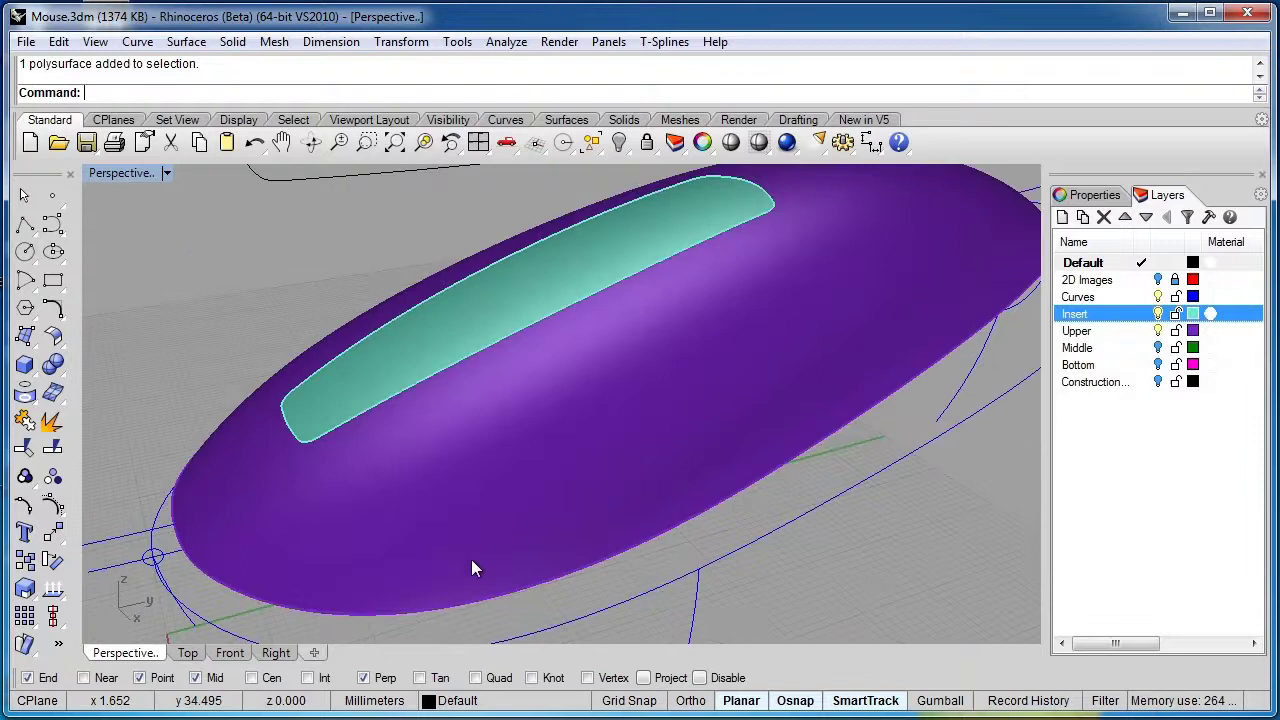
pyautogui.click(187, 653)
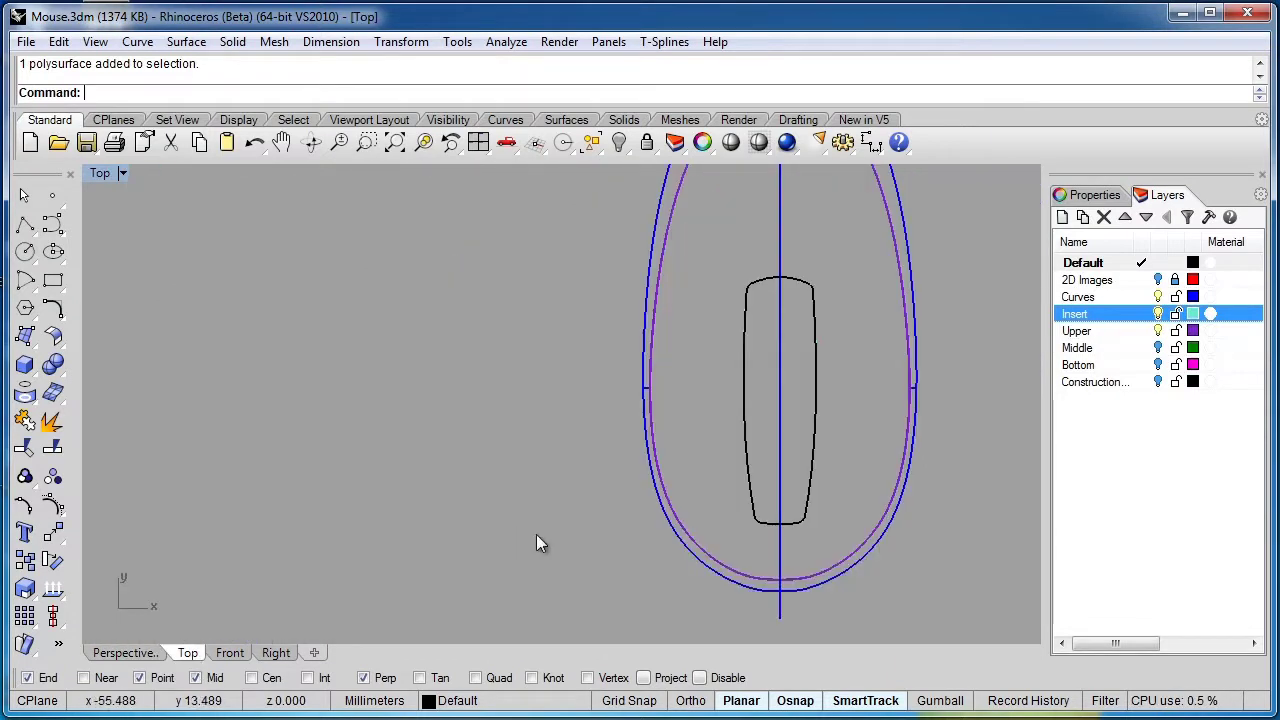
# Step: Shade and centre the Top view, and turn off the Curves layer
pyautogui.hotkey('ctrl', 'alt', 's')
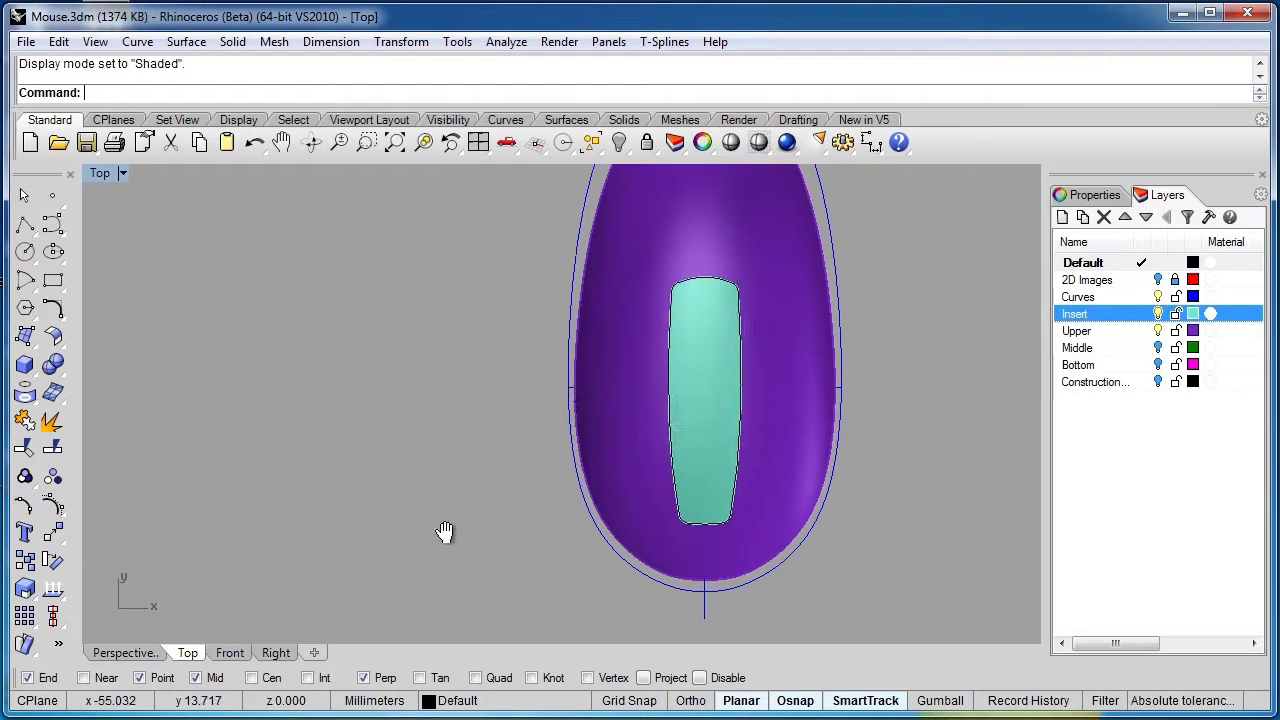
pyautogui.moveTo(443, 531); pyautogui.dragTo(248, 531, button='right')
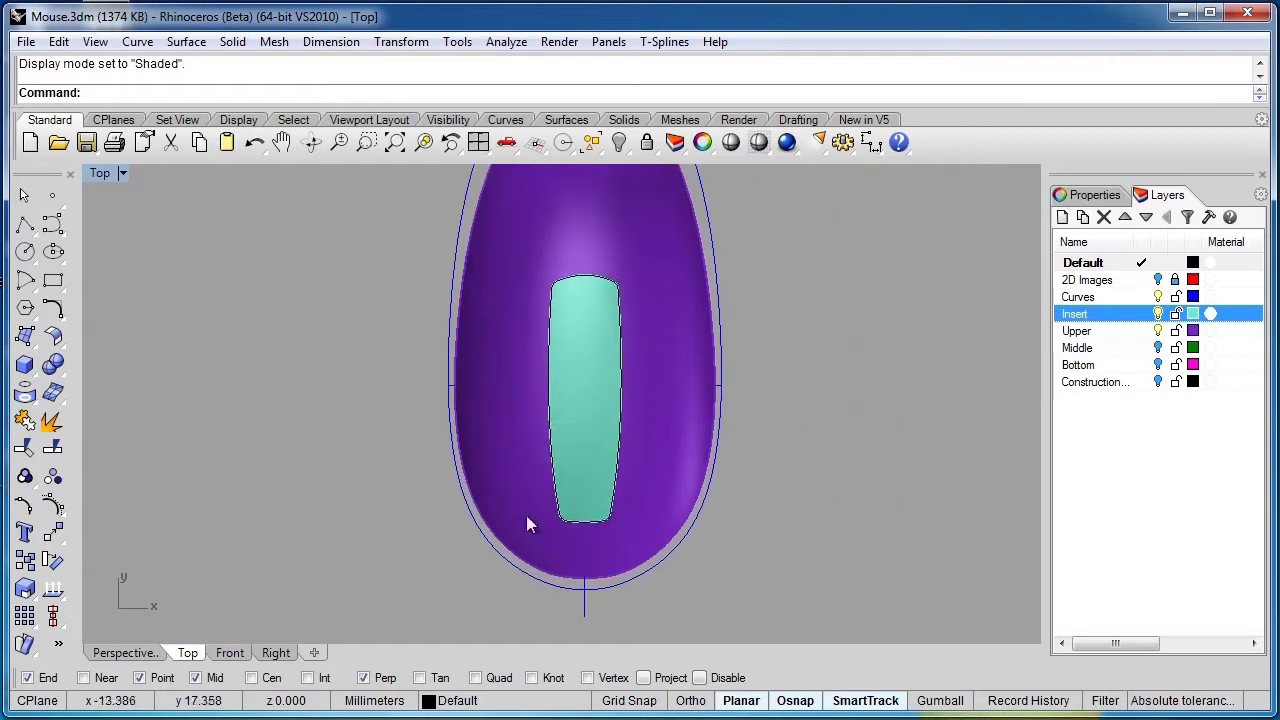
pyautogui.click(1158, 297)
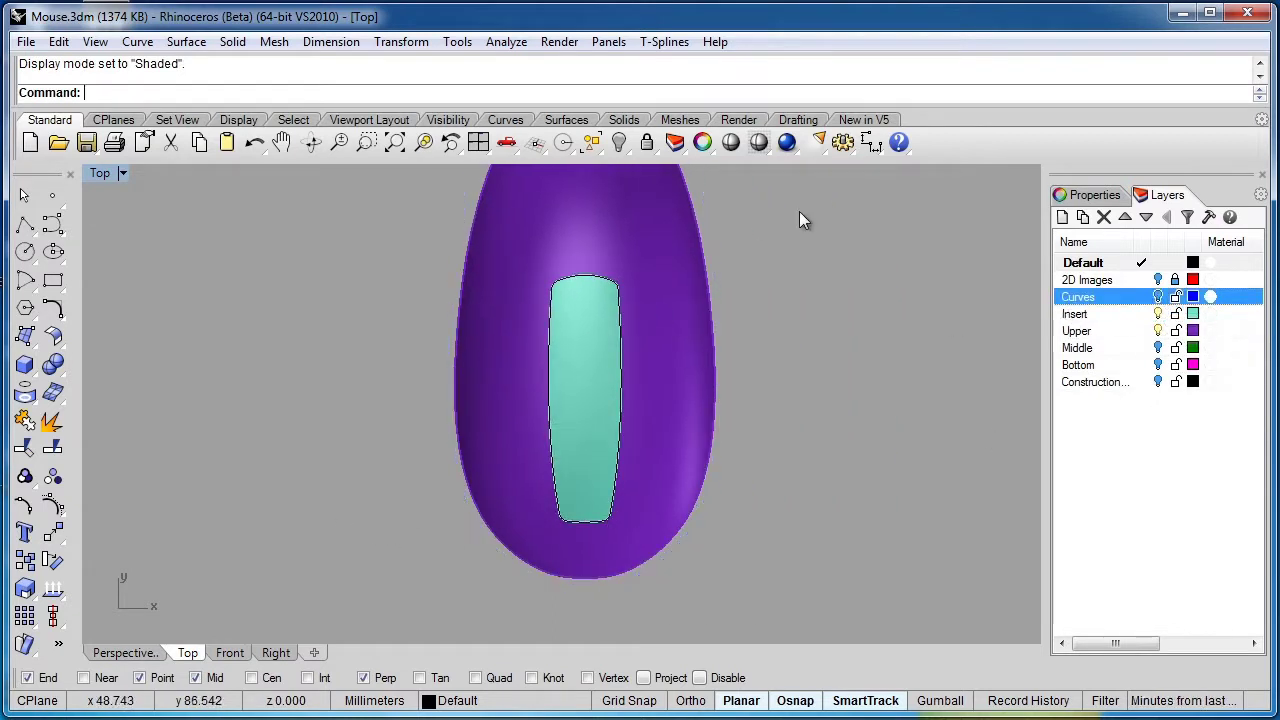
# Step: Select the remaining outline curve and move it onto the Curves layer
pyautogui.click(596, 147)
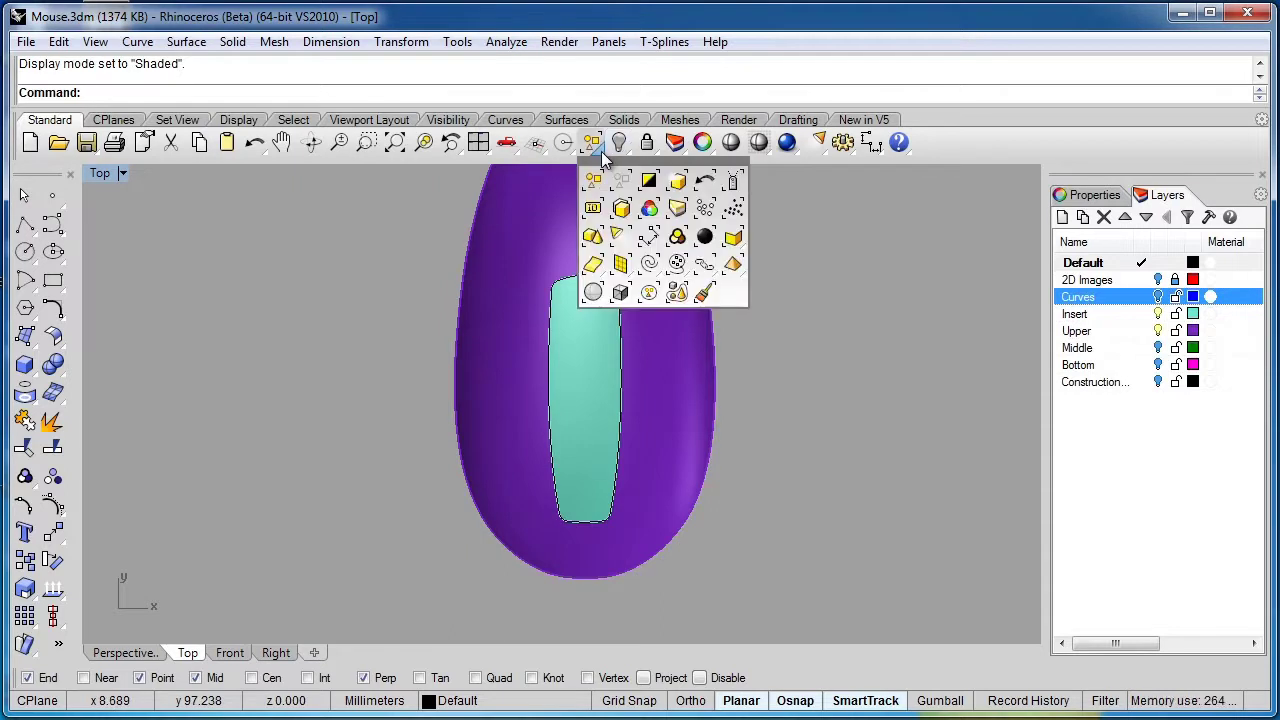
pyautogui.click(648, 265)
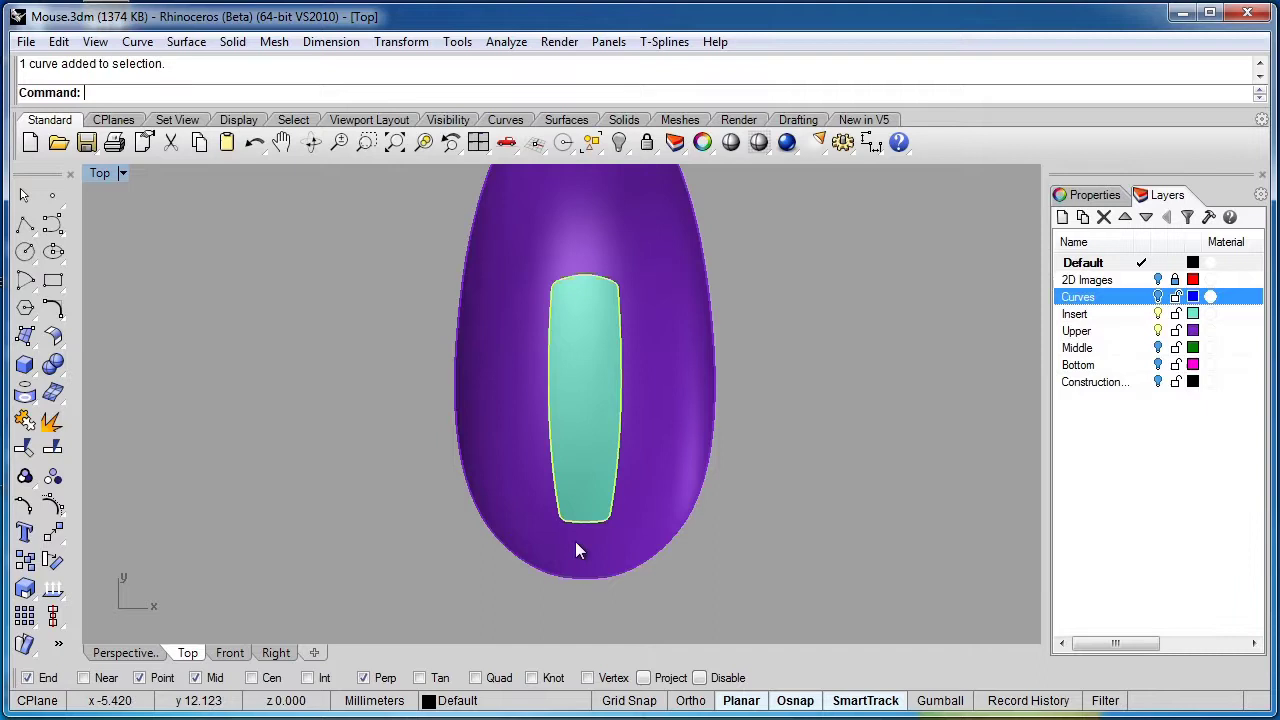
pyautogui.rightClick(1080, 304)
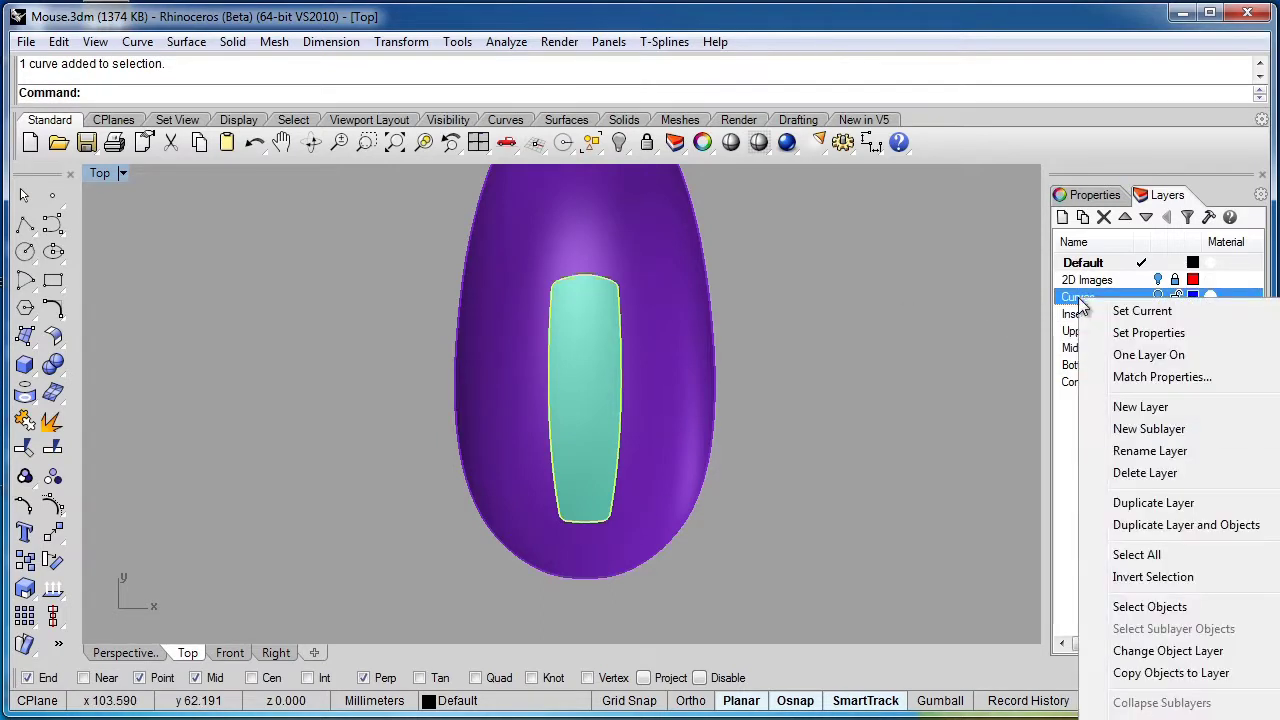
pyautogui.click(1140, 651)
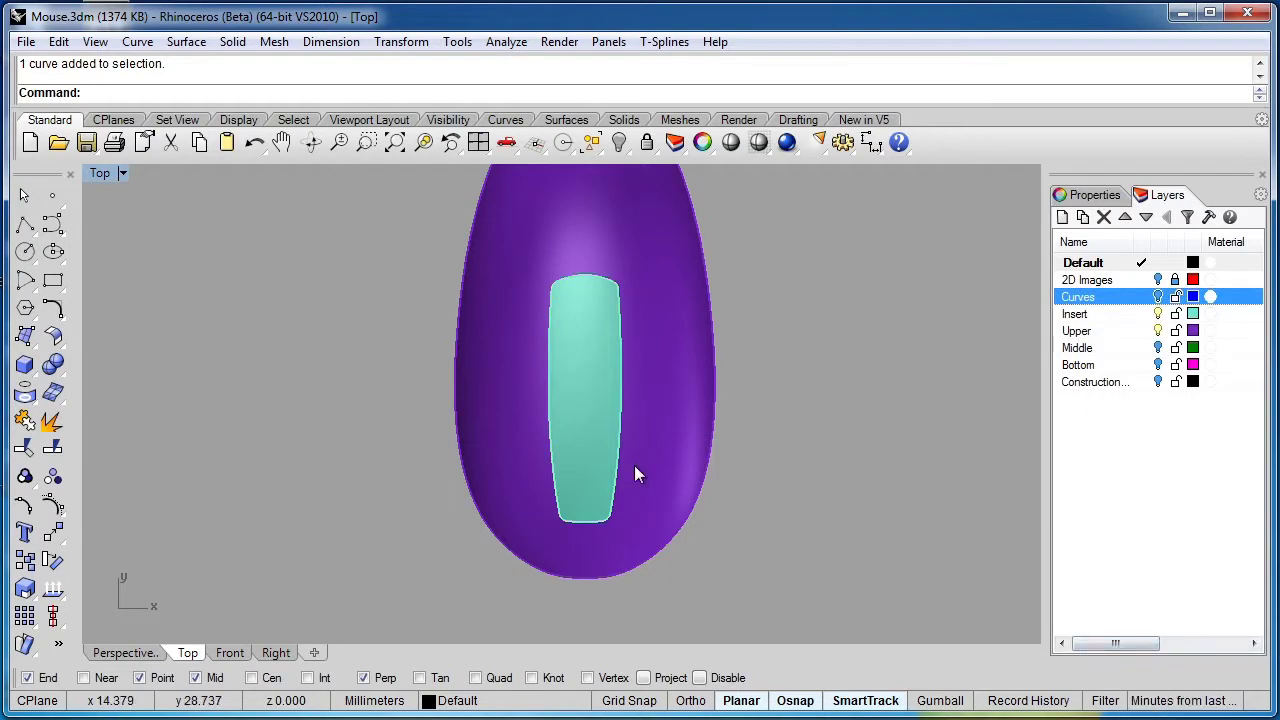
pyautogui.click(62, 370)
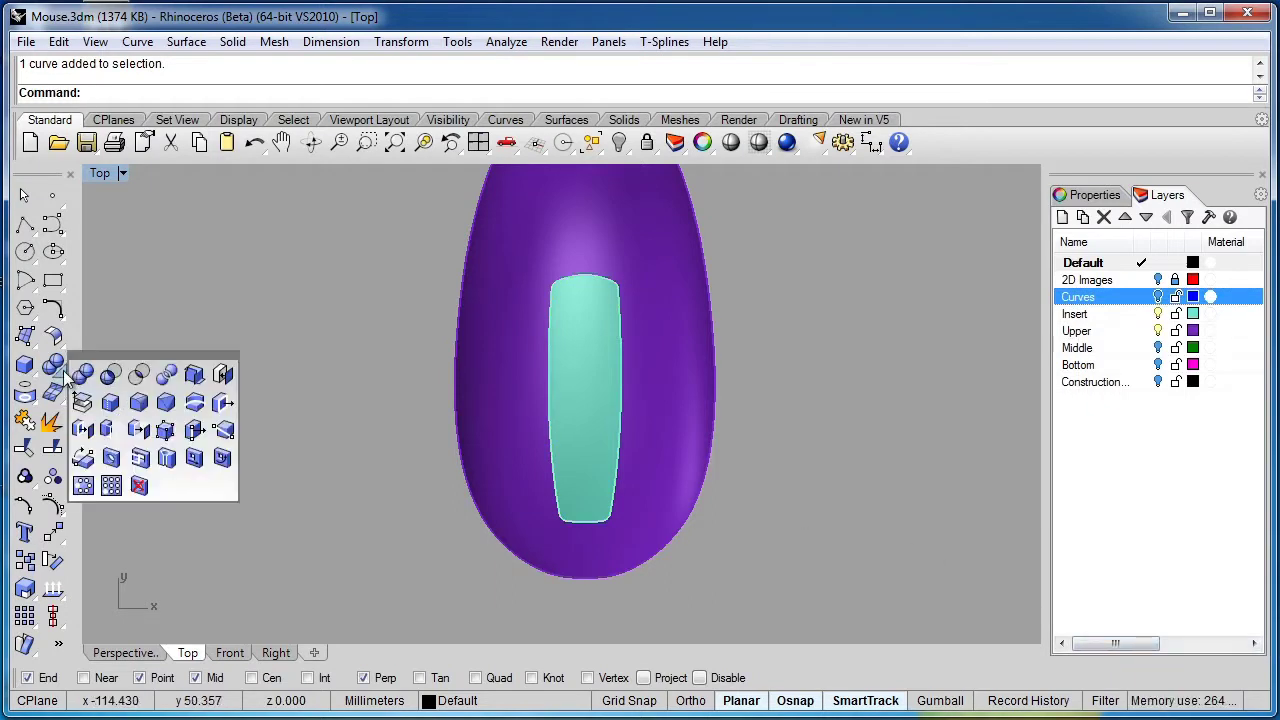
# Step: Fillet the cyan insert's top boundary edges at radius 0.1, leaving out its lower edge
pyautogui.click(139, 402)
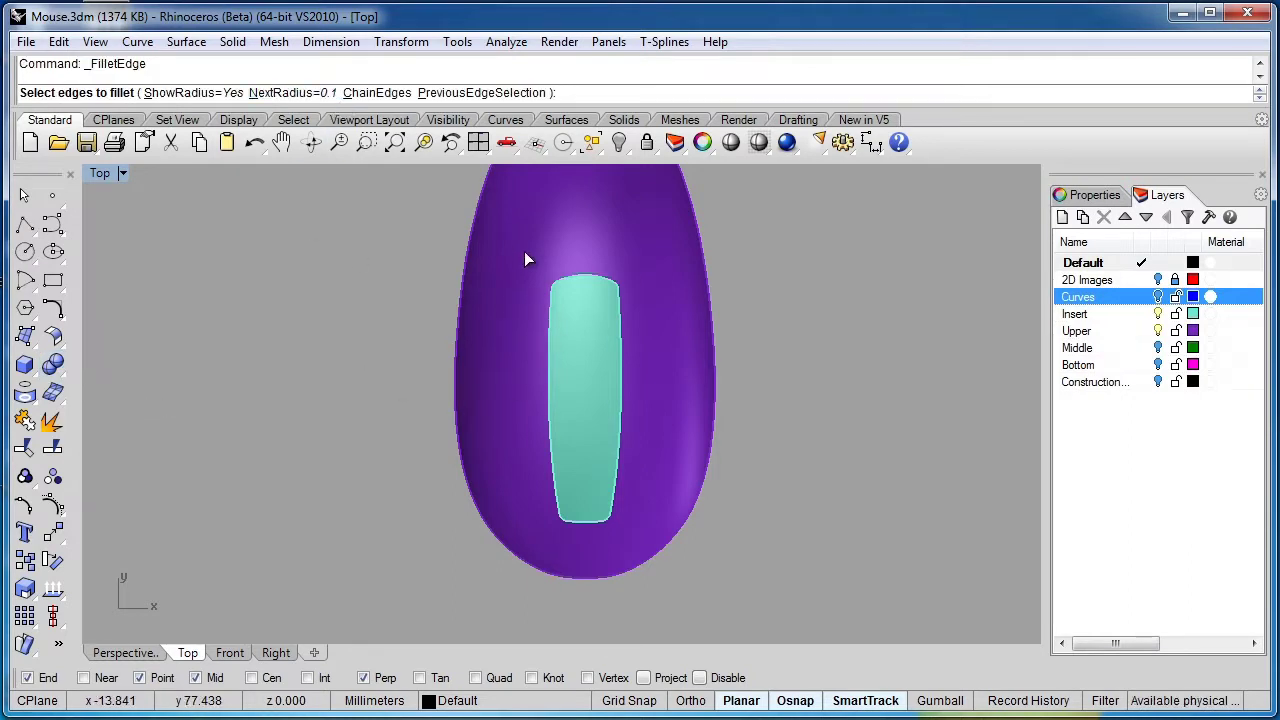
pyautogui.moveTo(584, 401); pyautogui.dragTo(633, 532)
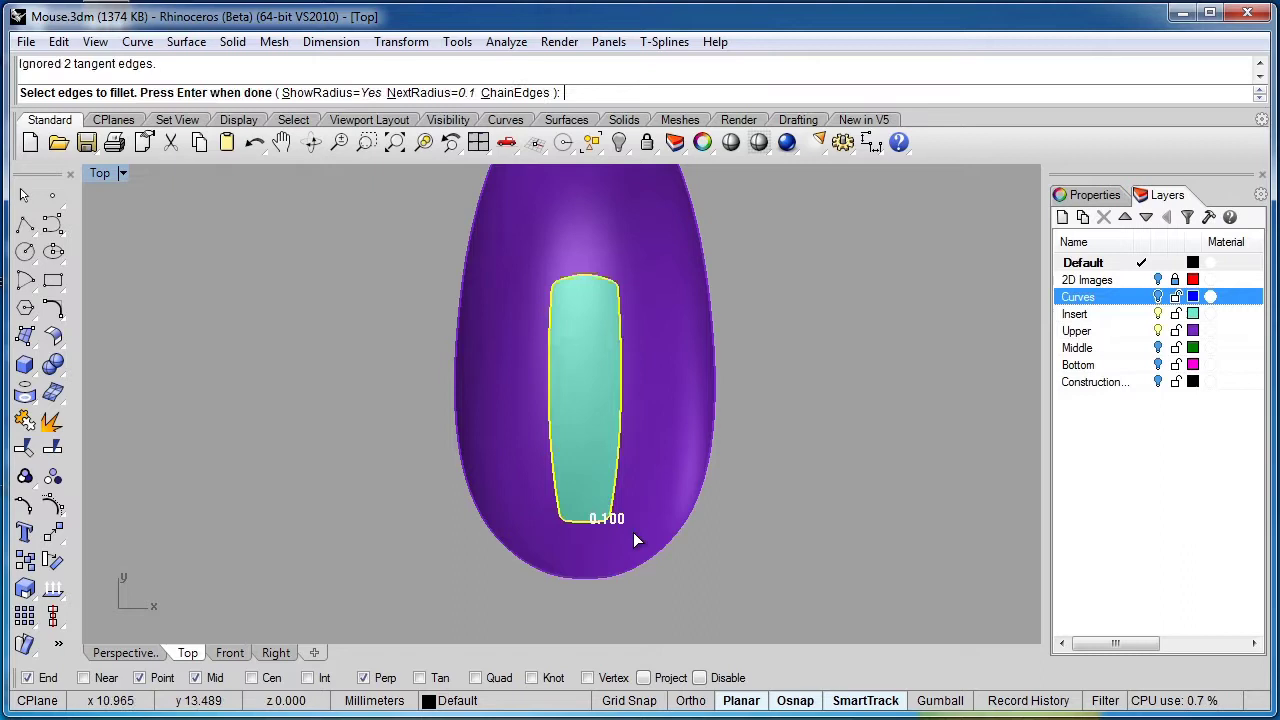
pyautogui.click(150, 652)
pyautogui.moveTo(449, 549); pyautogui.dragTo(488, 354, button='right')
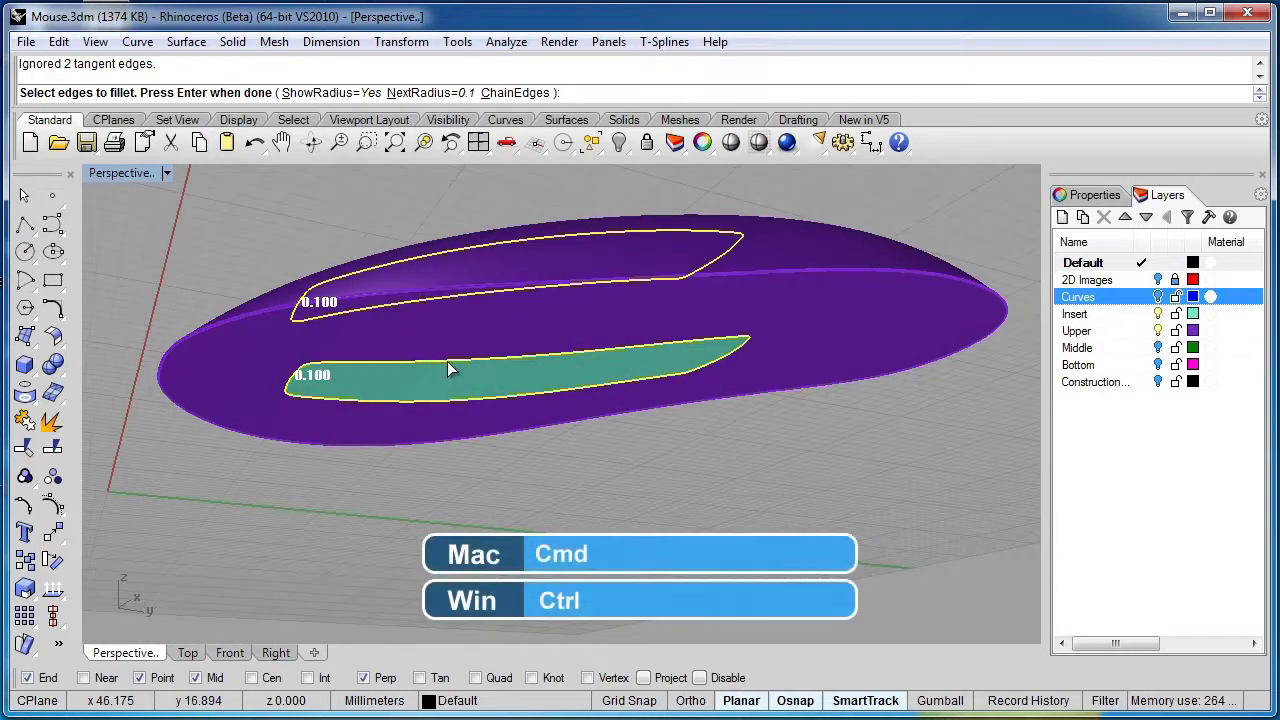
pyautogui.keyDown('ctrl'); pyautogui.click(447, 363); pyautogui.keyUp('ctrl')
pyautogui.moveTo(447, 363); pyautogui.dragTo(614, 474, button='right')
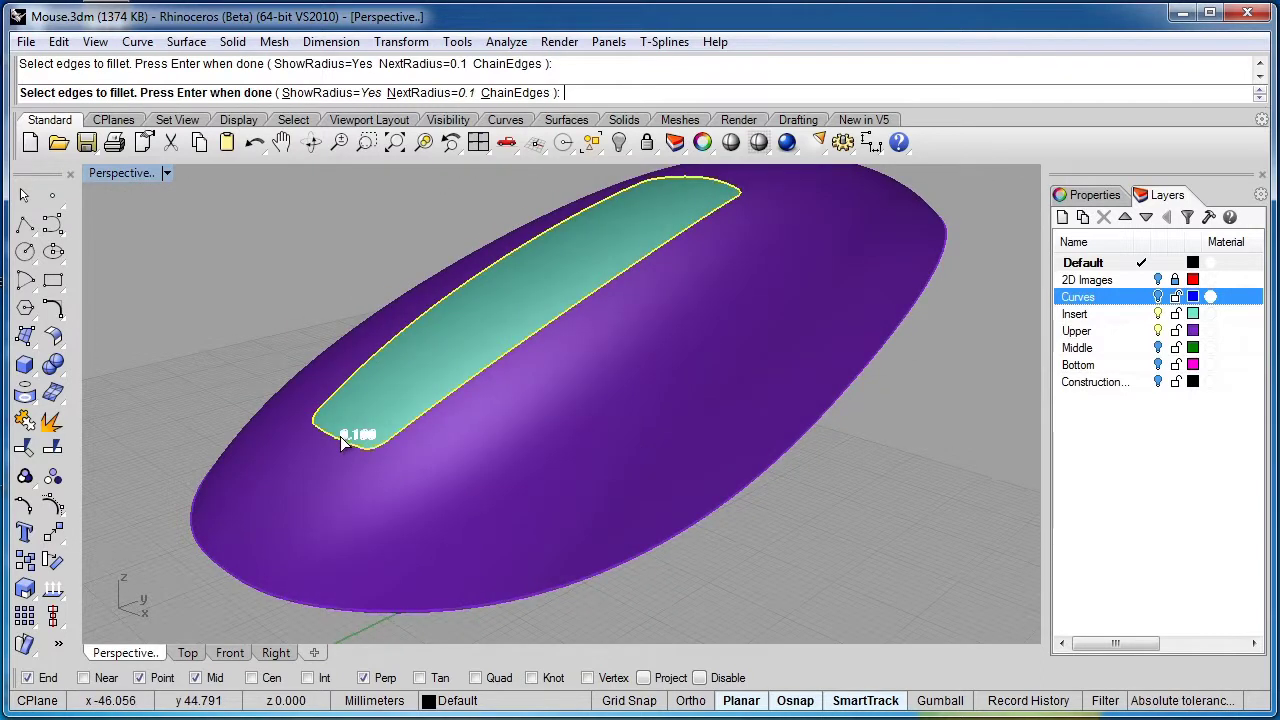
pyautogui.scroll(6, 340, 436)
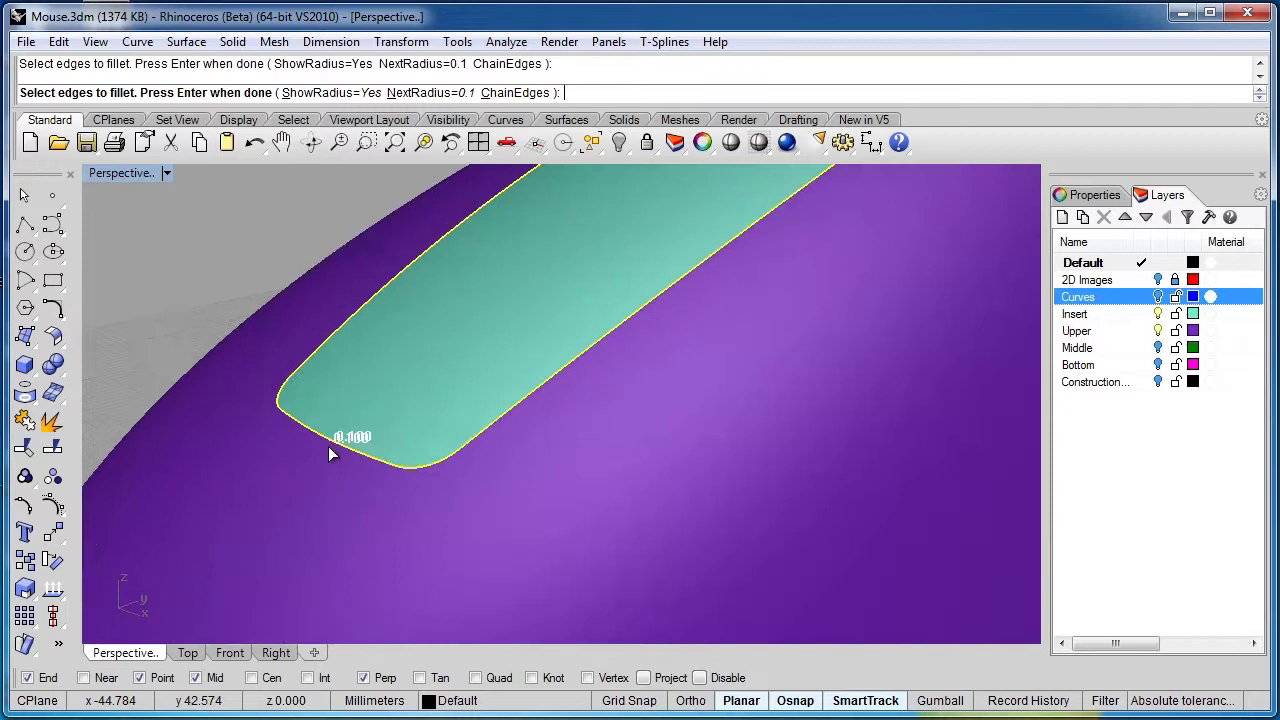
pyautogui.scroll(4, 328, 445)
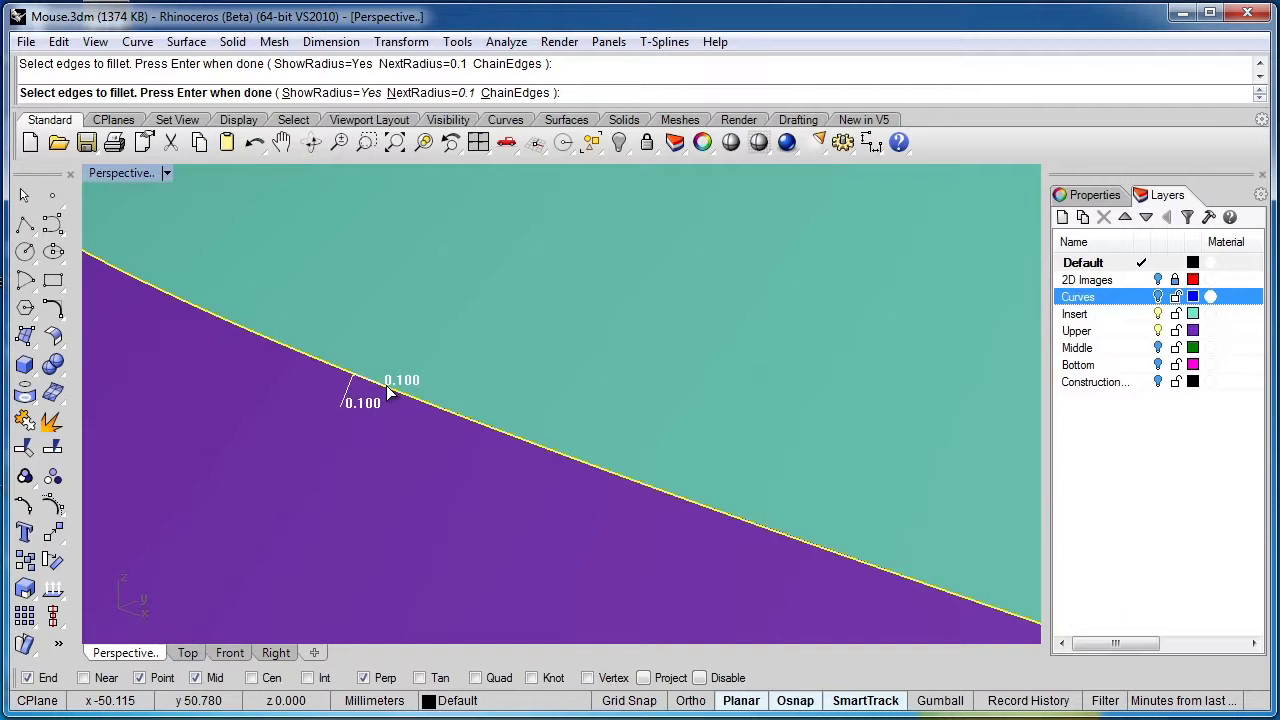
pyautogui.scroll(-10, 590, 450)
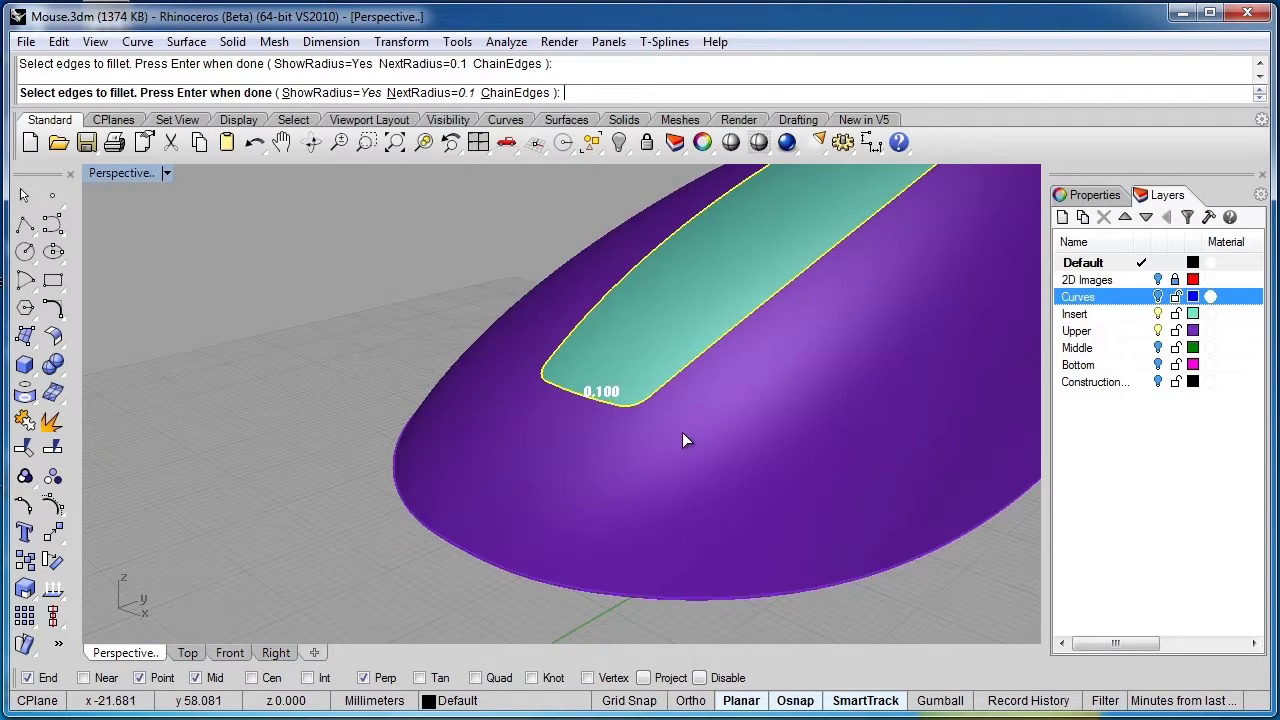
pyautogui.moveTo(688, 434); pyautogui.dragTo(413, 474, button='right')
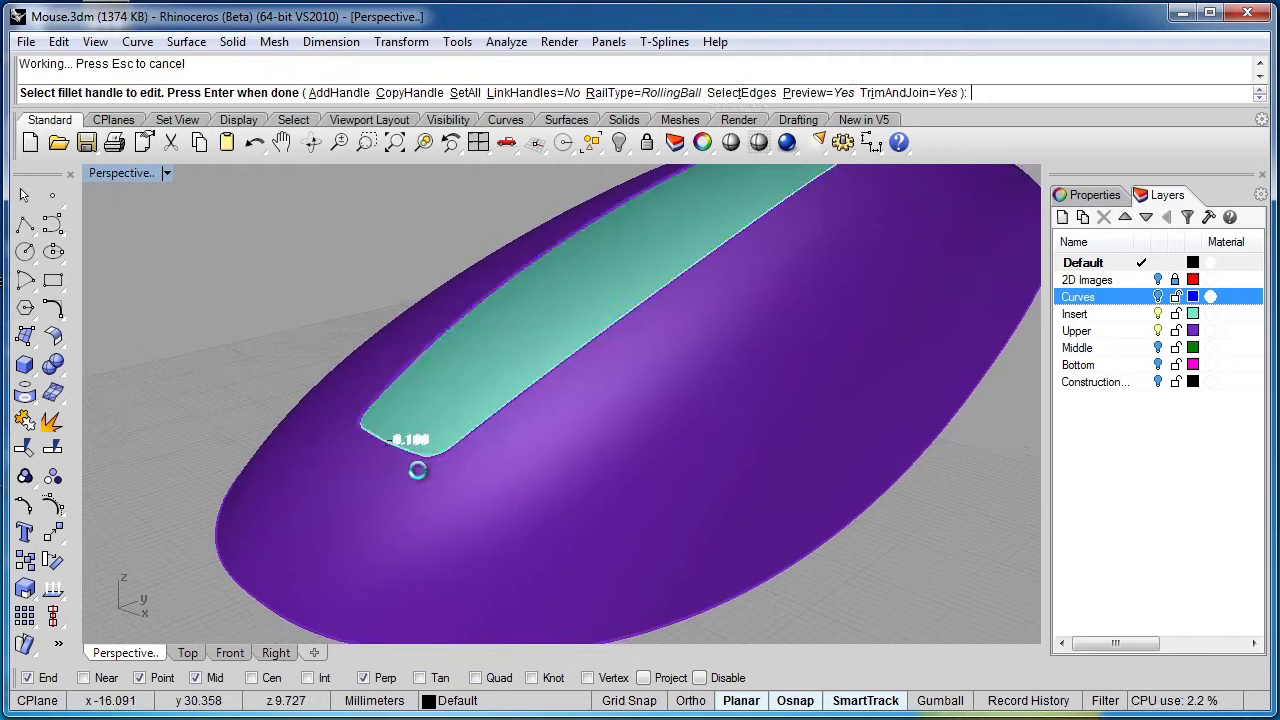
pyautogui.press('Return')
pyautogui.moveTo(431, 460); pyautogui.dragTo(640, 440, button='right')
# Step: Turn on the green Middle and magenta Bottom layers
pyautogui.click(1158, 347)
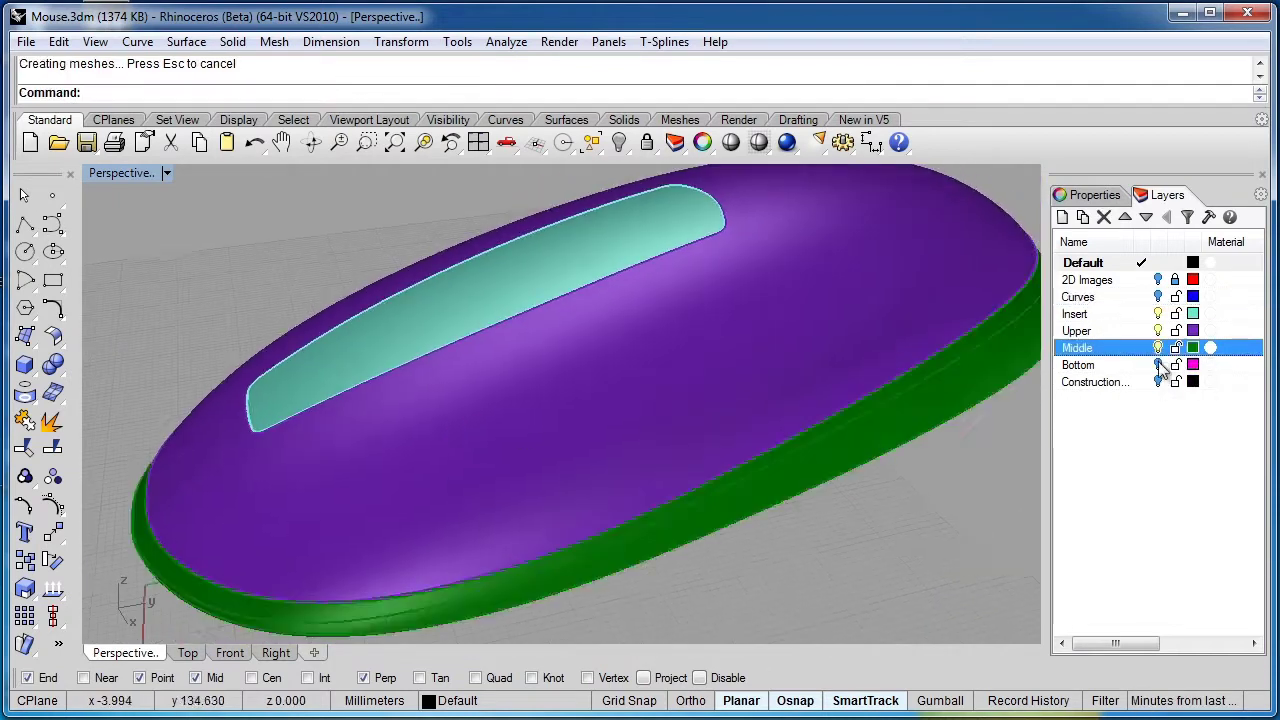
pyautogui.click(1158, 364)
pyautogui.scroll(-5, 909, 564)
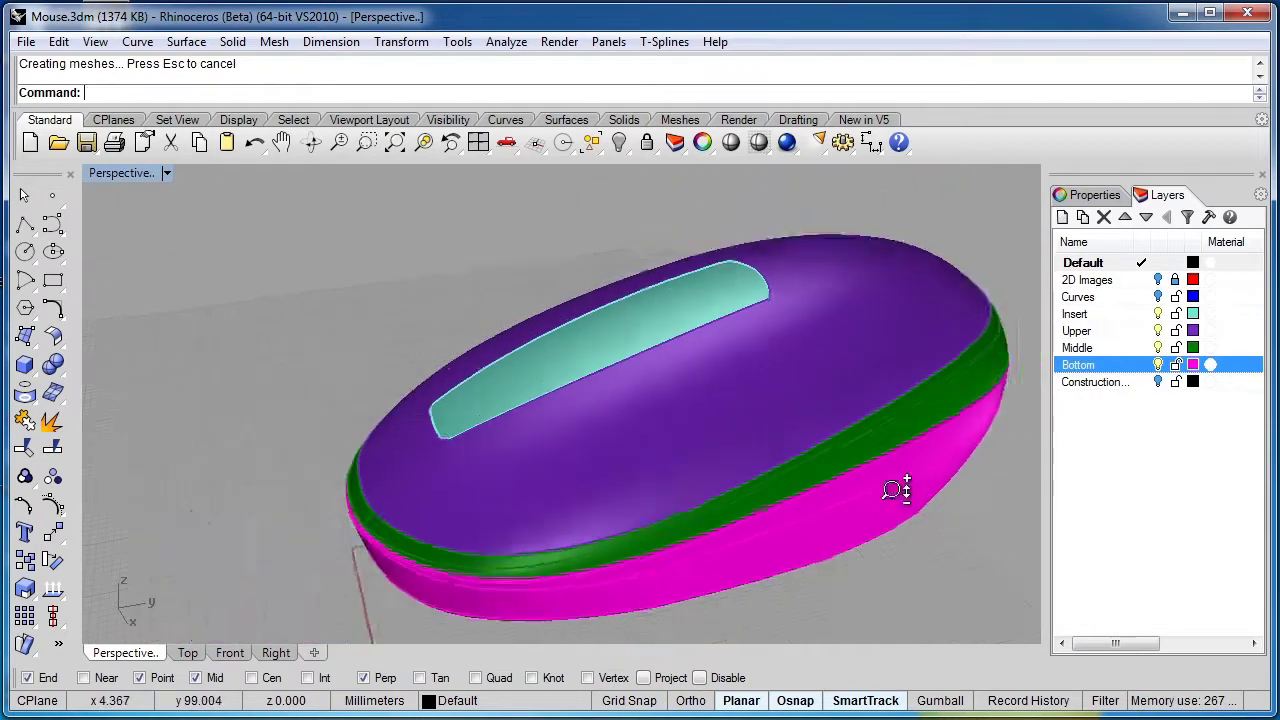
pyautogui.moveTo(866, 506); pyautogui.dragTo(780, 480, button='right')
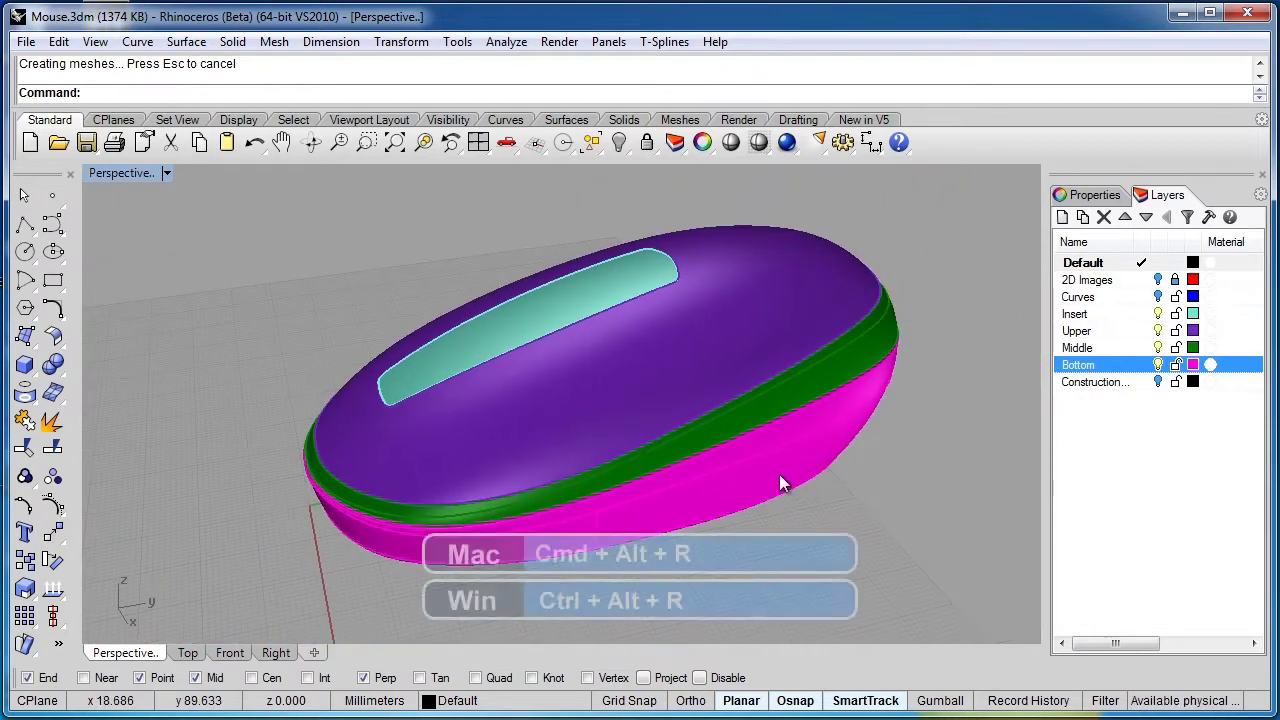
# Step: Preview the complete mouse in Rendered display, then return to Shaded
pyautogui.hotkey('ctrl', 'alt', 'r')
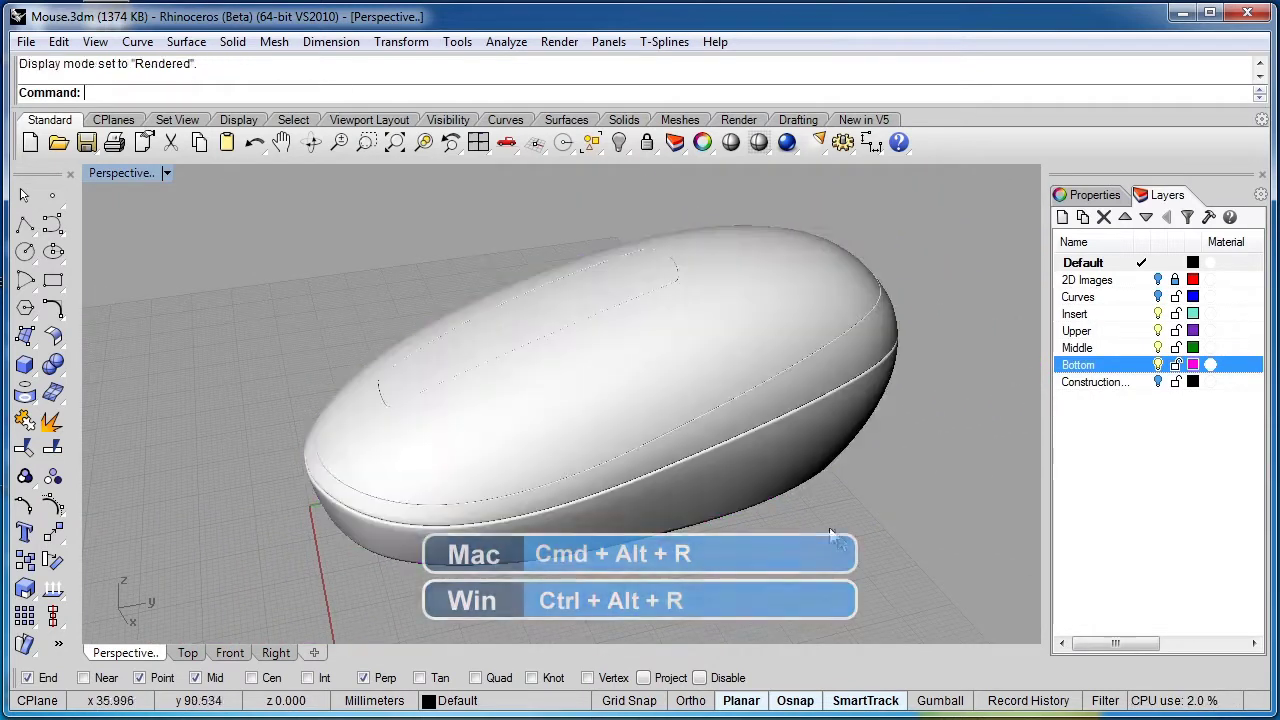
pyautogui.moveTo(779, 474); pyautogui.dragTo(534, 306, button='right')
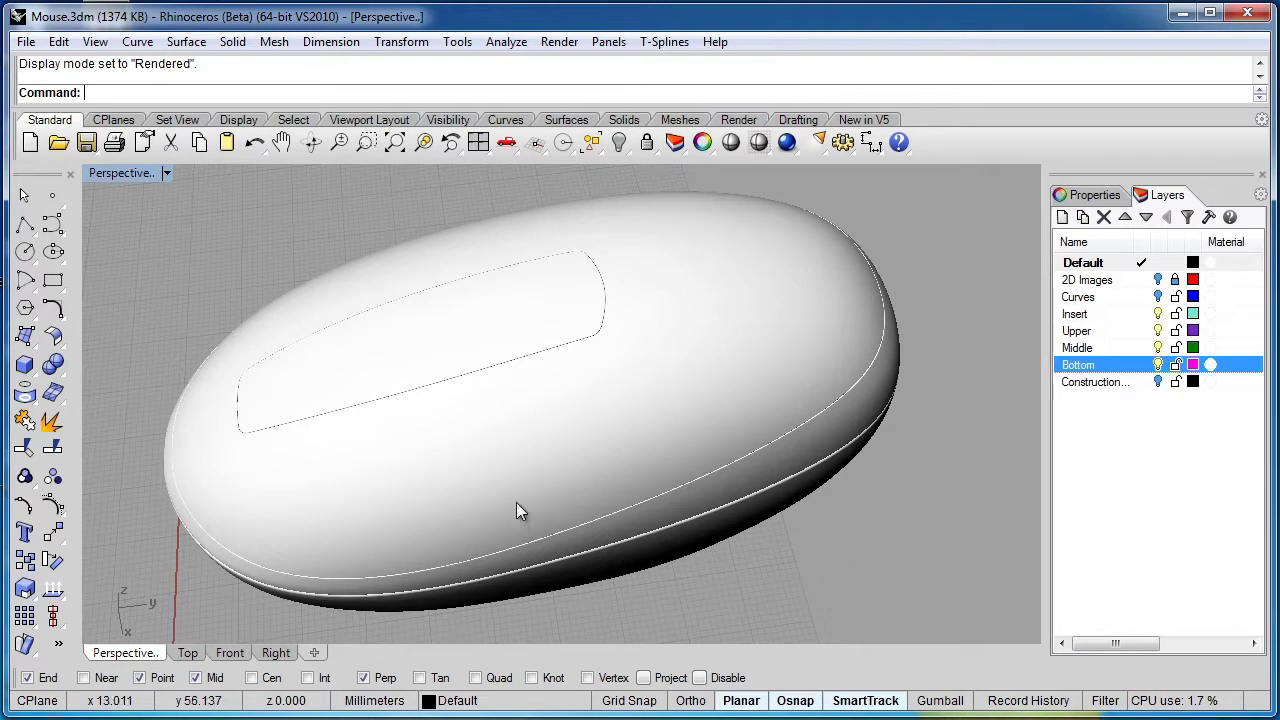
pyautogui.moveTo(516, 503)
pyautogui.mouseDown(button='right')
pyautogui.moveTo(516, 480)
pyautogui.moveTo(473, 418)
pyautogui.moveTo(495, 391)
pyautogui.mouseUp(button='right')
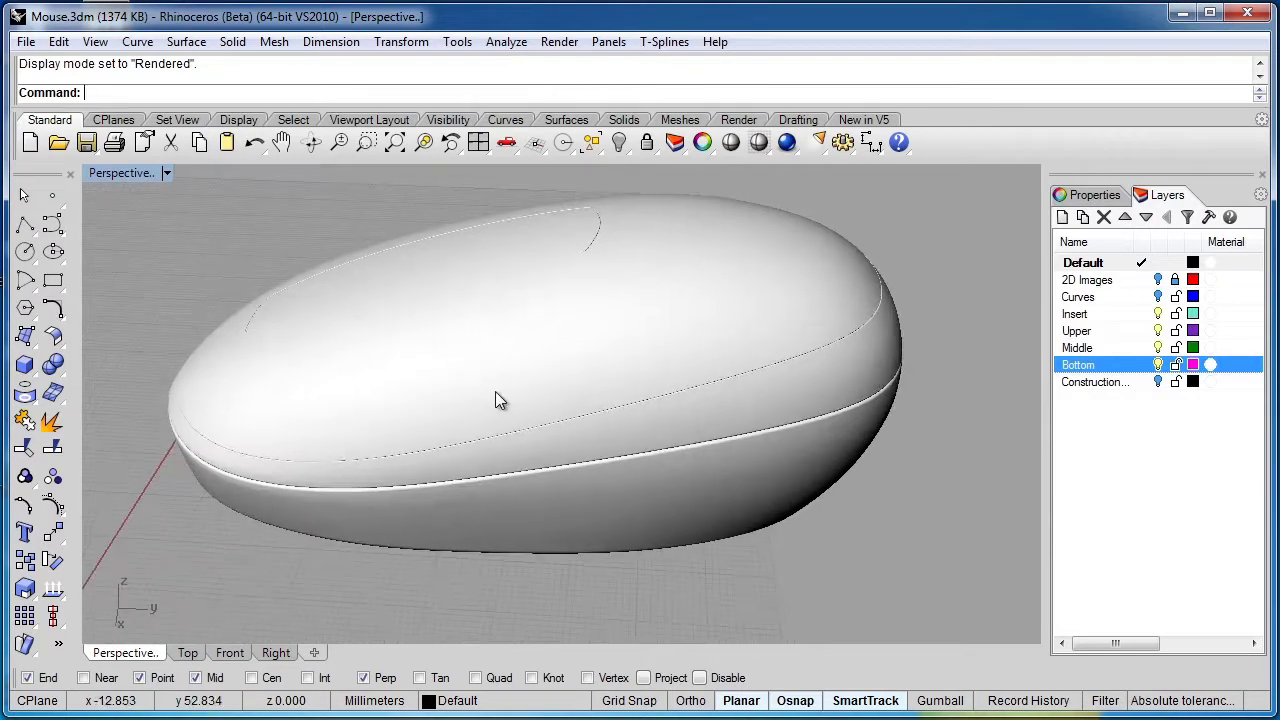
pyautogui.hotkey('ctrl', 'alt', 's')
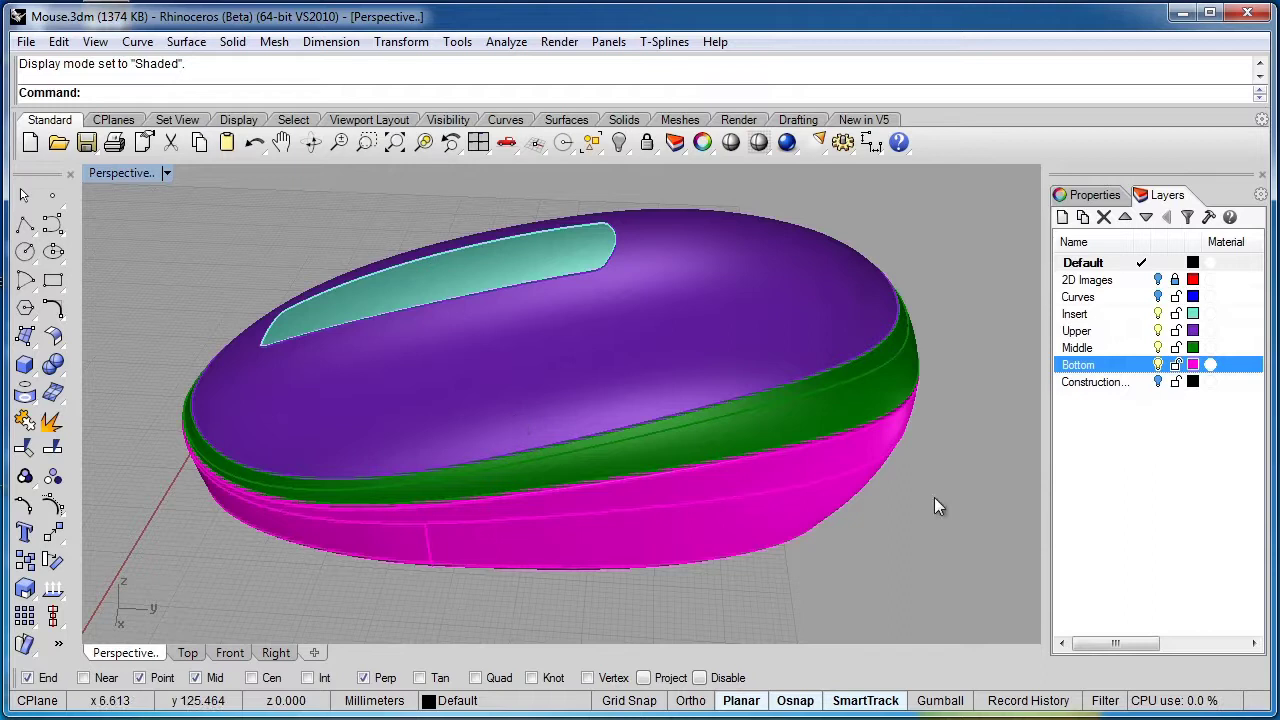
# Step: Show the 2D Images reference layer in the Right viewport
pyautogui.click(276, 653)
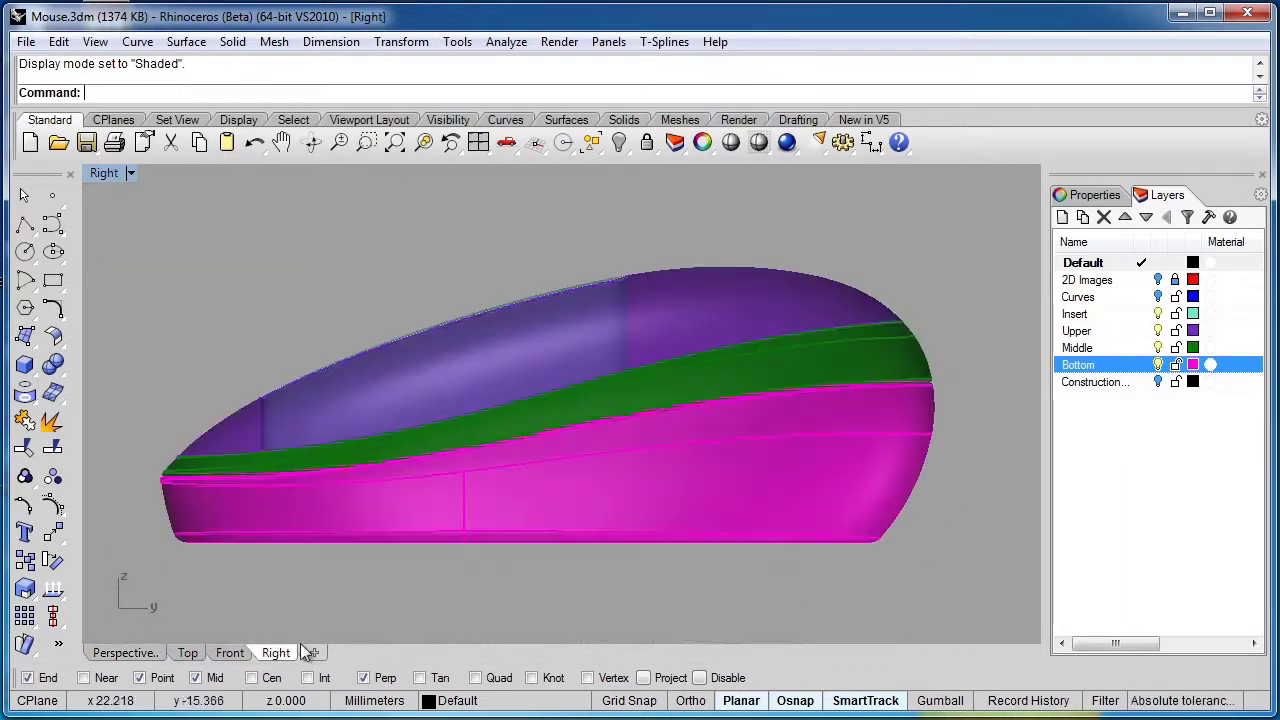
pyautogui.click(1157, 281)
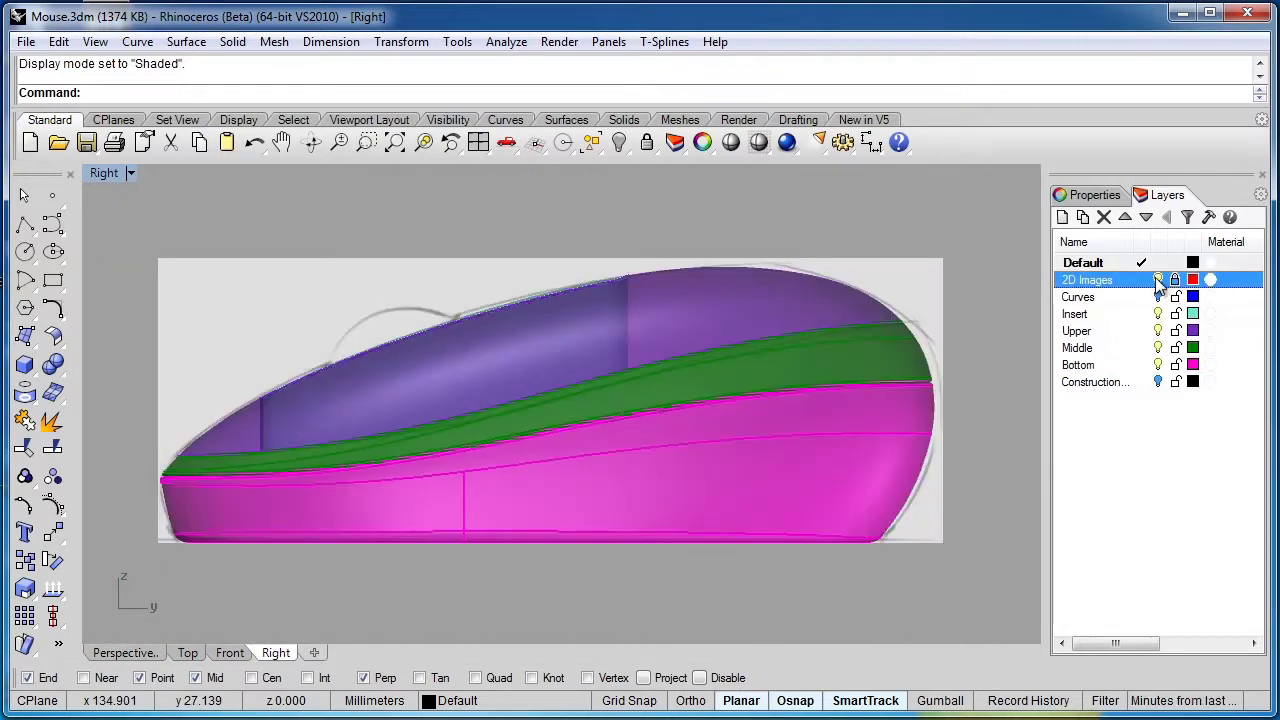
pyautogui.scroll(1, 600, 588)
pyautogui.scroll(4, 465, 426)
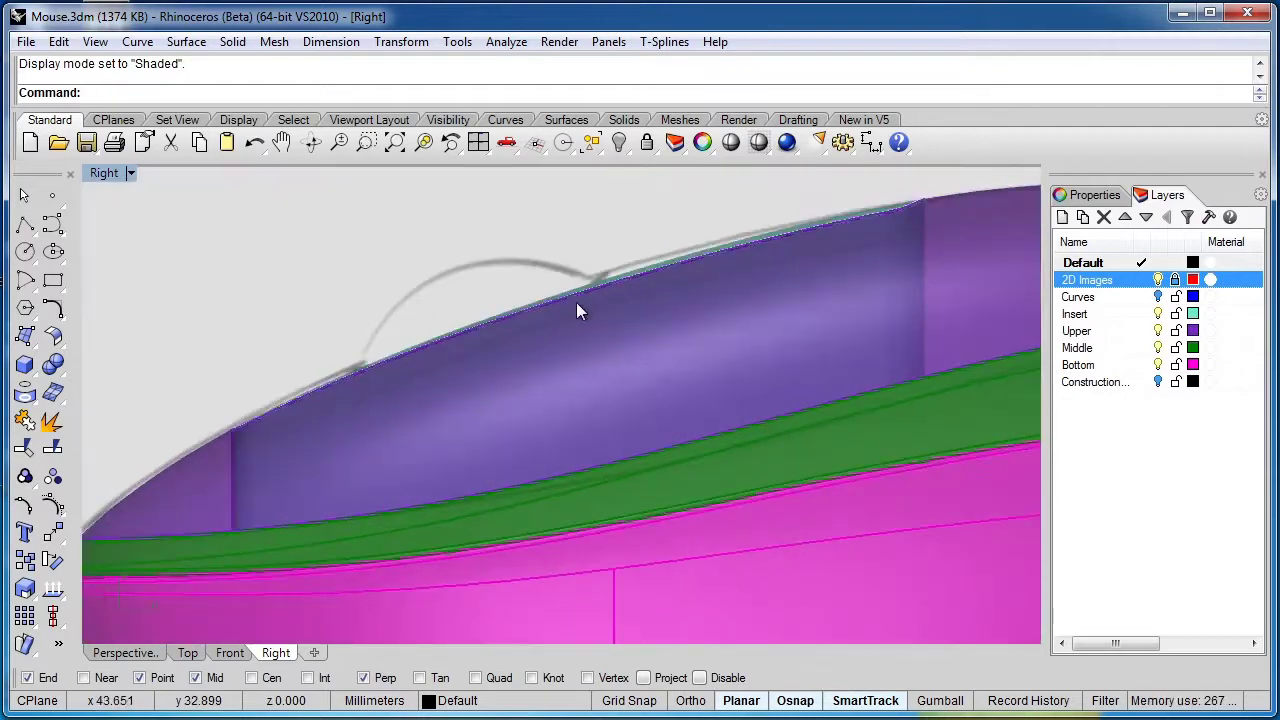
pyautogui.scroll(-1, 572, 386)
pyautogui.scroll(-4, 572, 386)
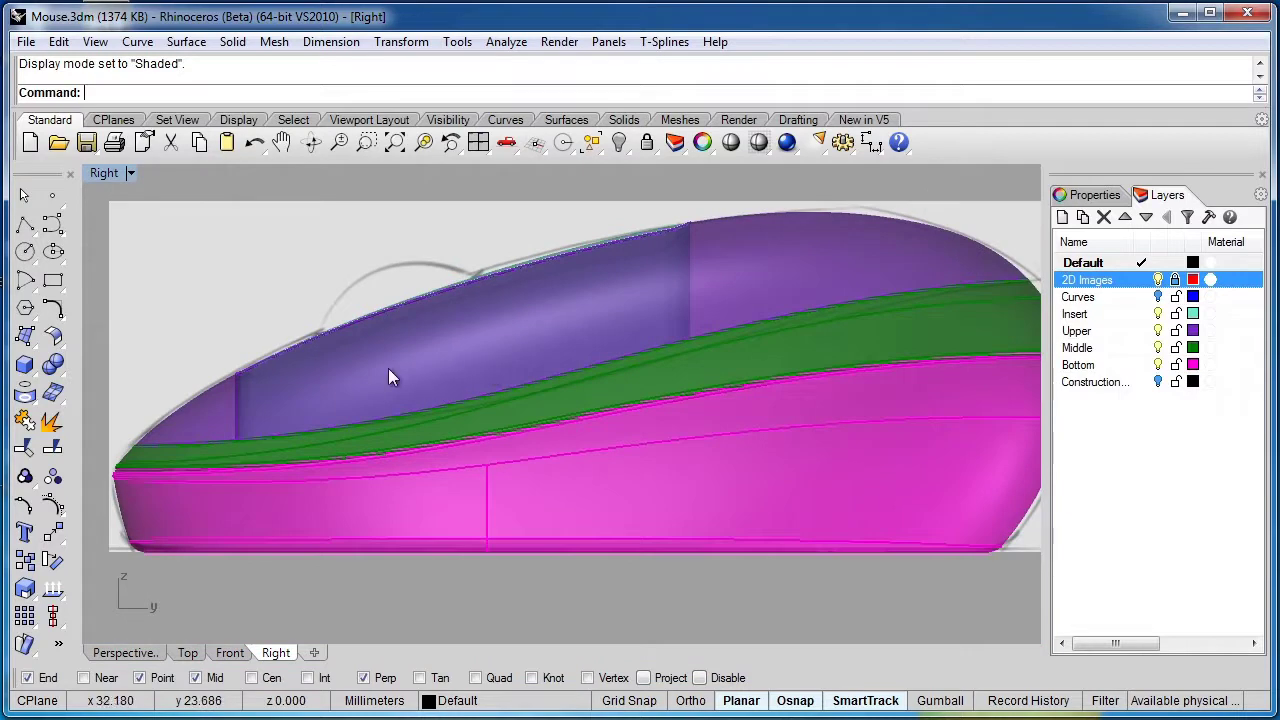
# Step: Draw a diameter circle of about 26.7 mm across the wheel's top and bottom
pyautogui.click(37, 265)
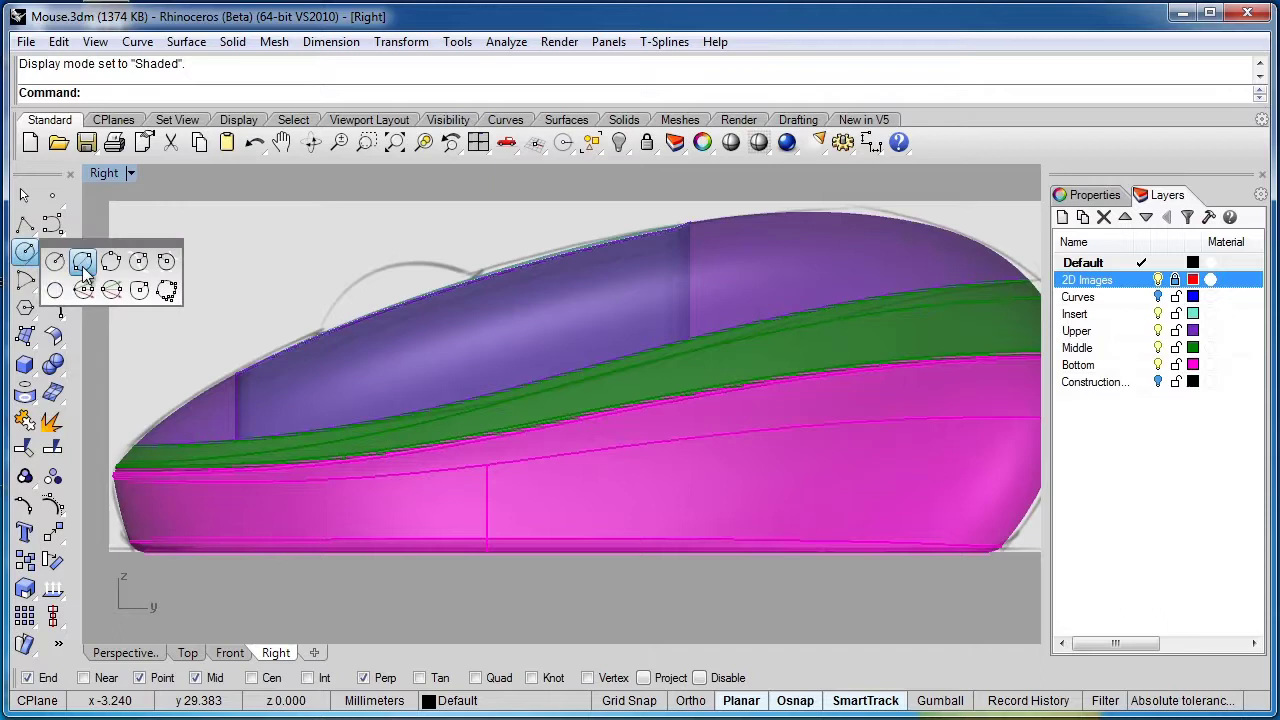
pyautogui.click(83, 264)
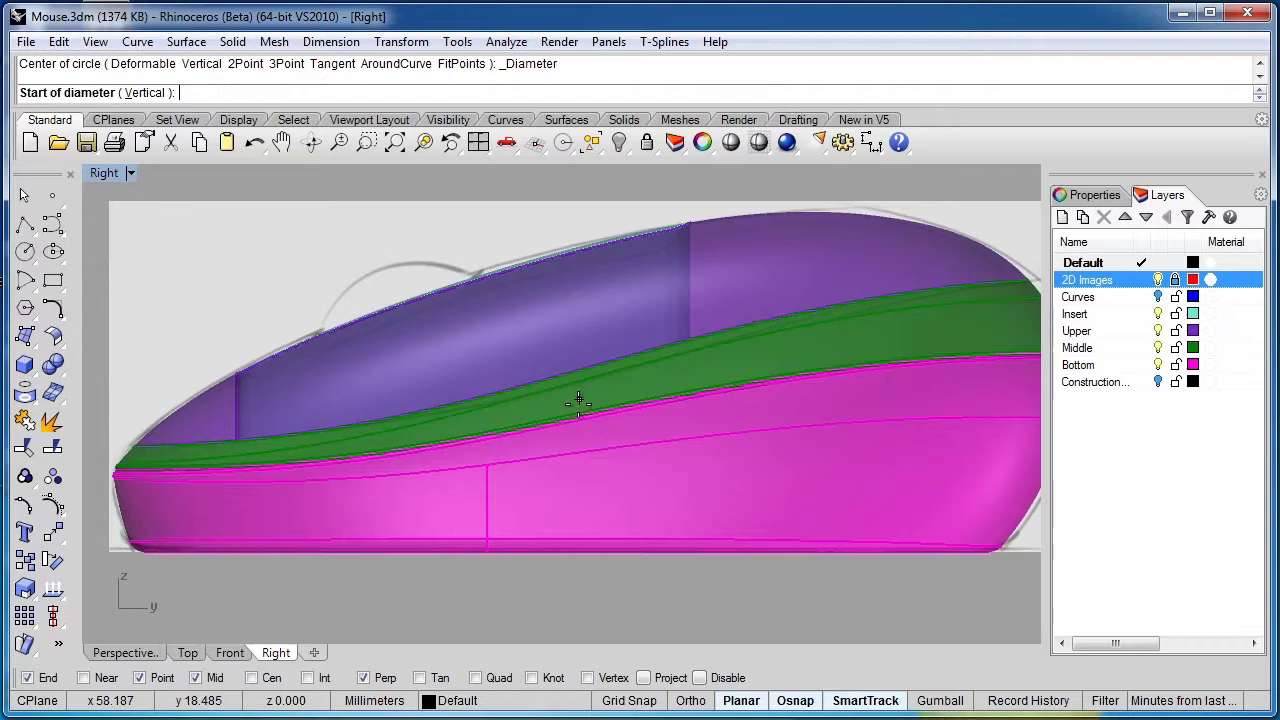
pyautogui.click(380, 271)
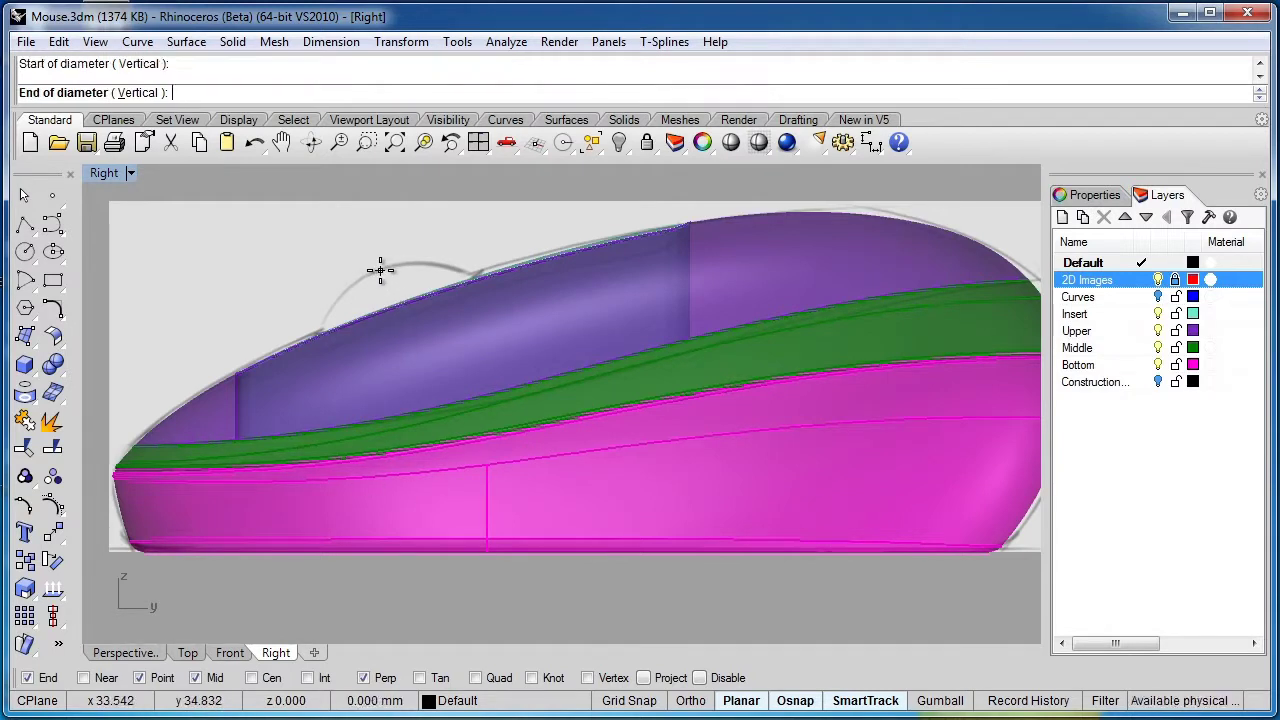
pyautogui.click(461, 470)
pyautogui.click(186, 652)
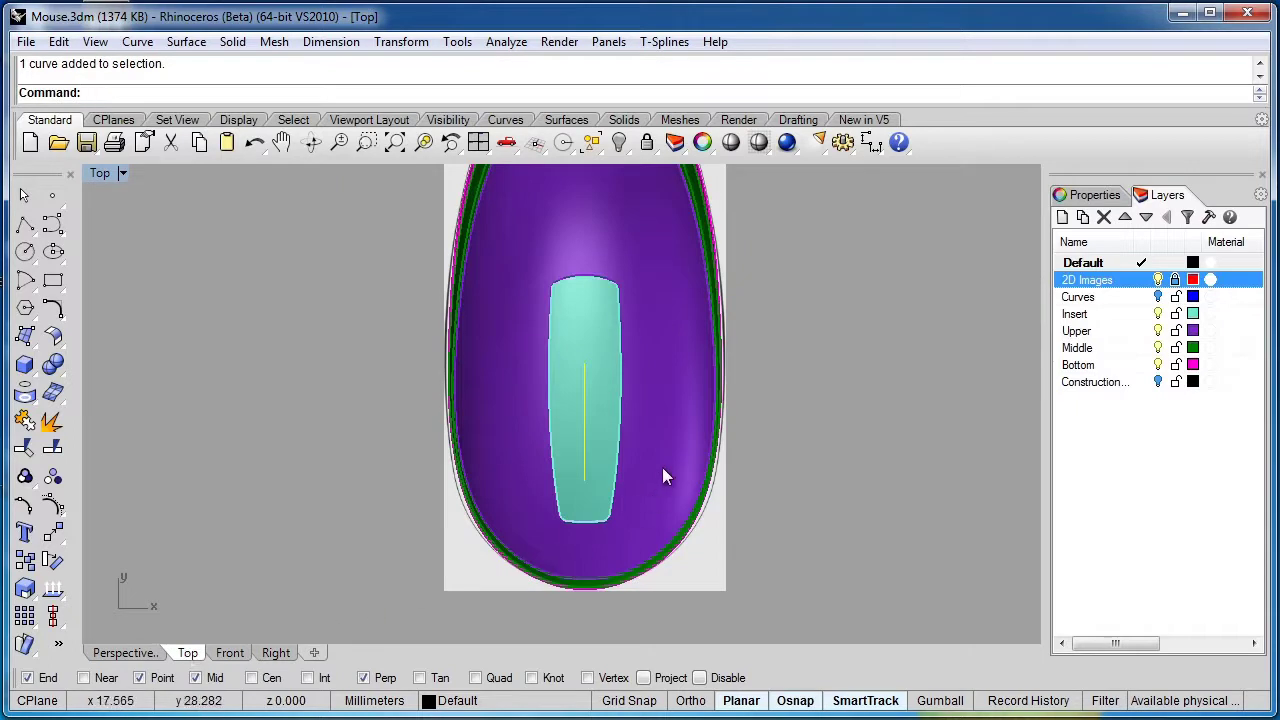
# Step: Hide the insert and body layers, then extrude the wheel circle straight with BothSides=Yes
pyautogui.click(1158, 314)
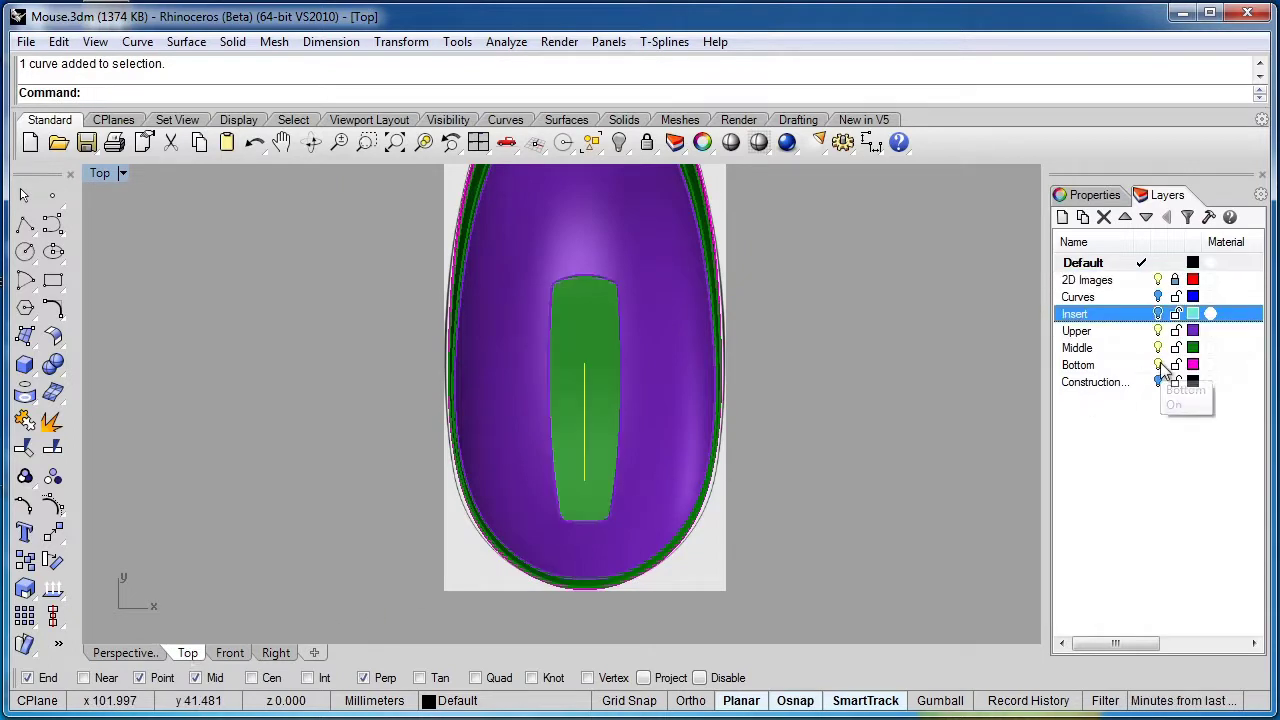
pyautogui.keyDown('shift'); pyautogui.click(1158, 365); pyautogui.keyUp('shift')
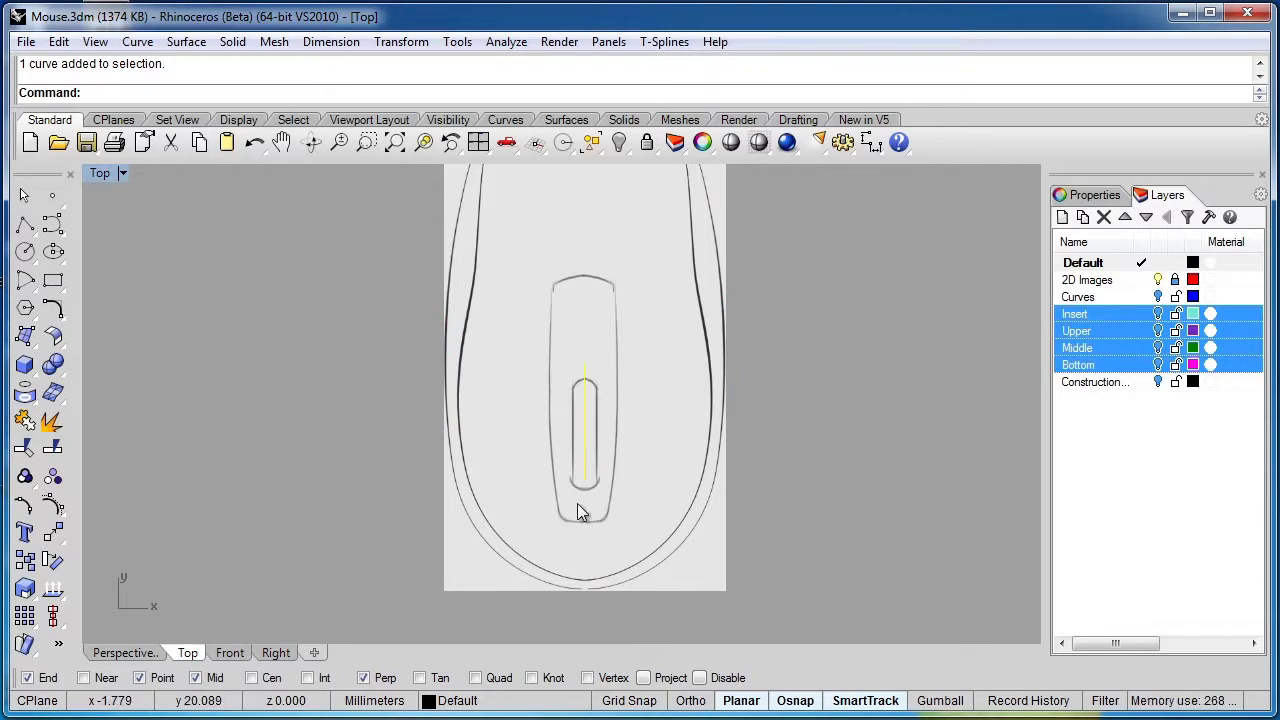
pyautogui.scroll(3, 580, 513)
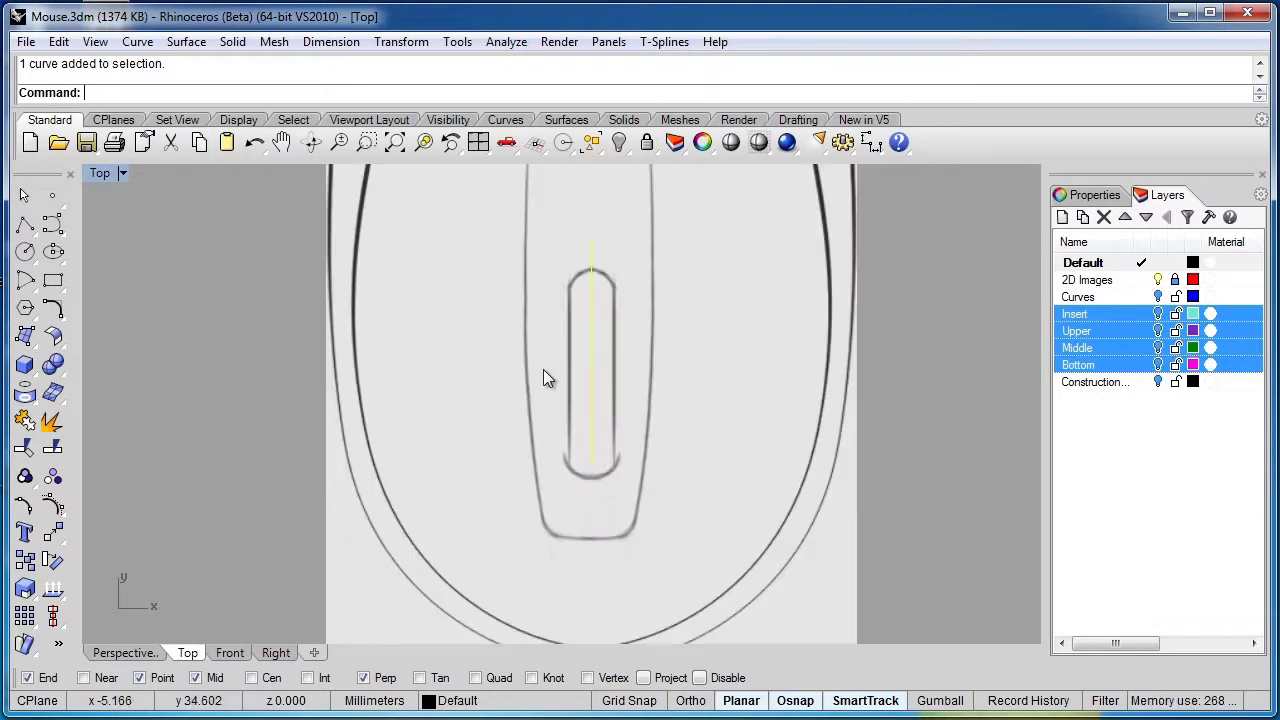
pyautogui.click(229, 43)
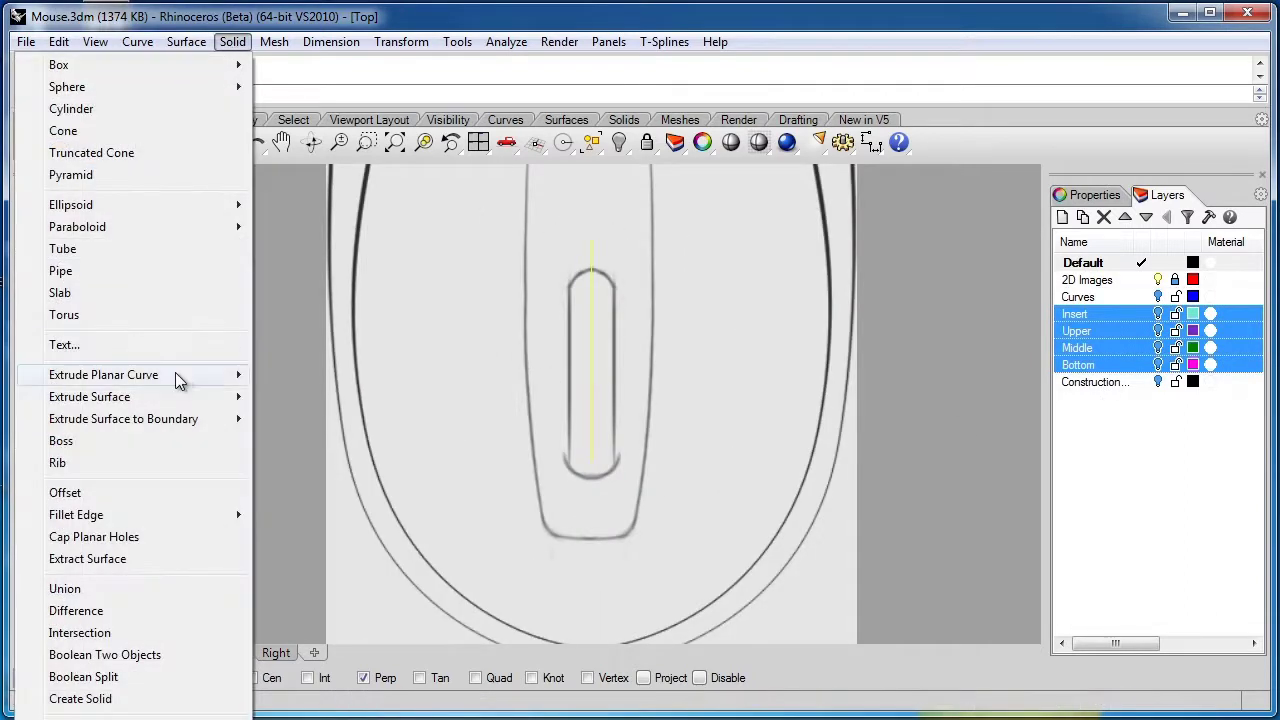
pyautogui.moveTo(175, 374)
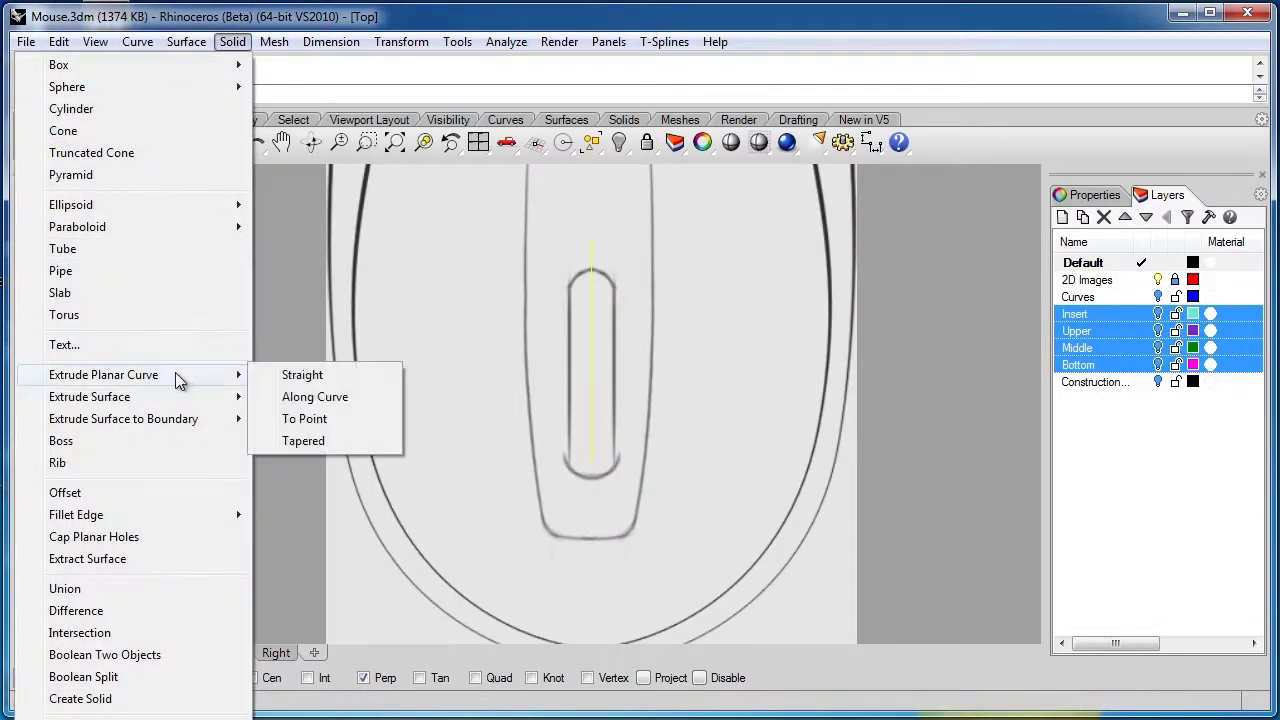
pyautogui.click(309, 380)
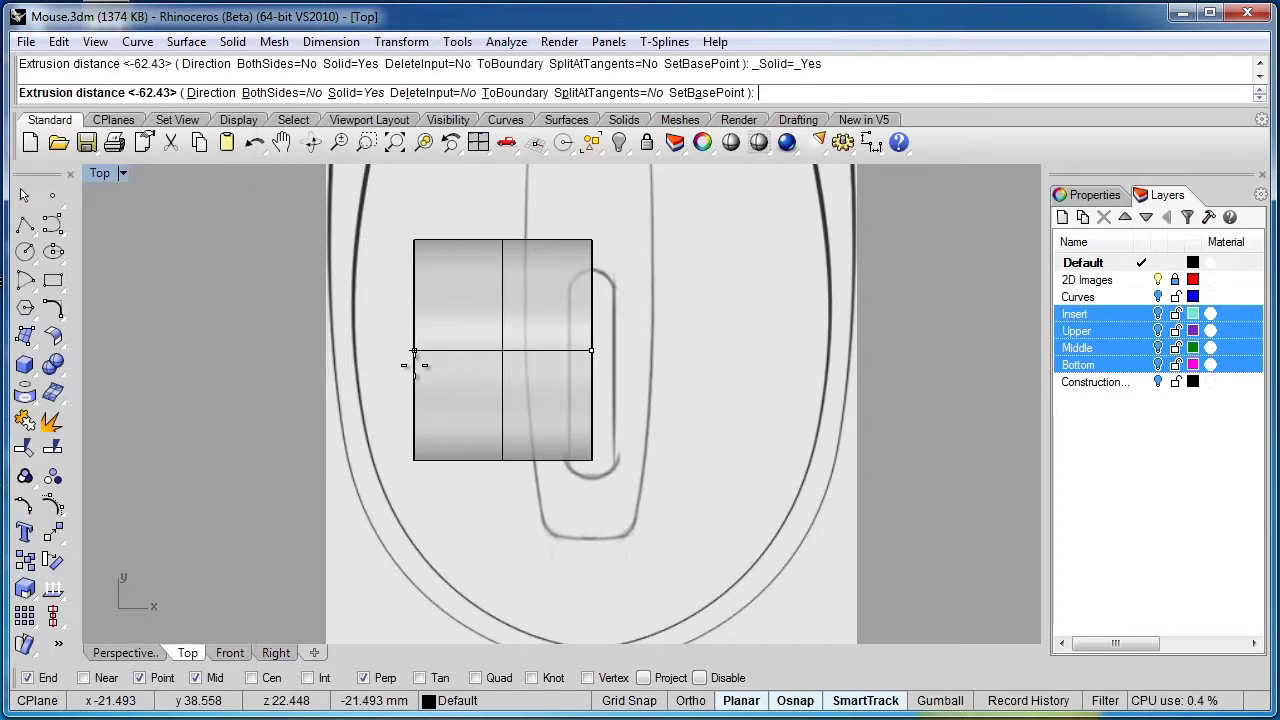
pyautogui.write('b')
pyautogui.press('Return')
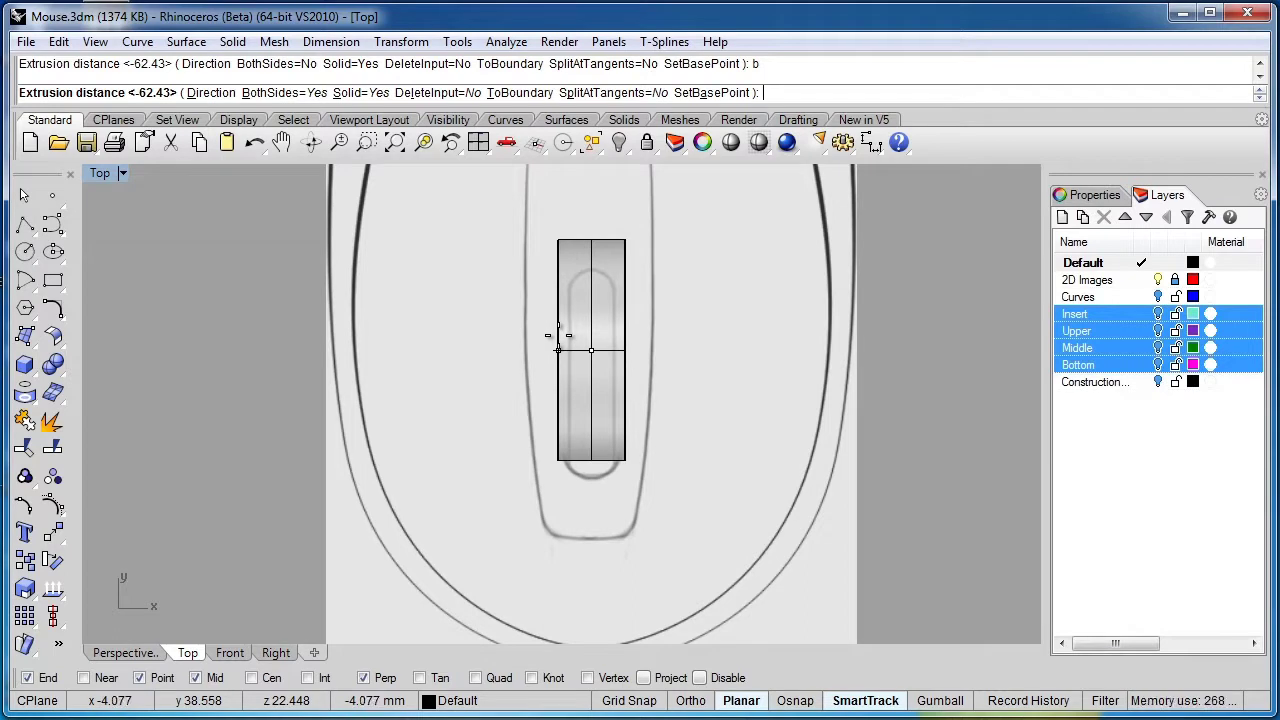
pyautogui.click(558, 336)
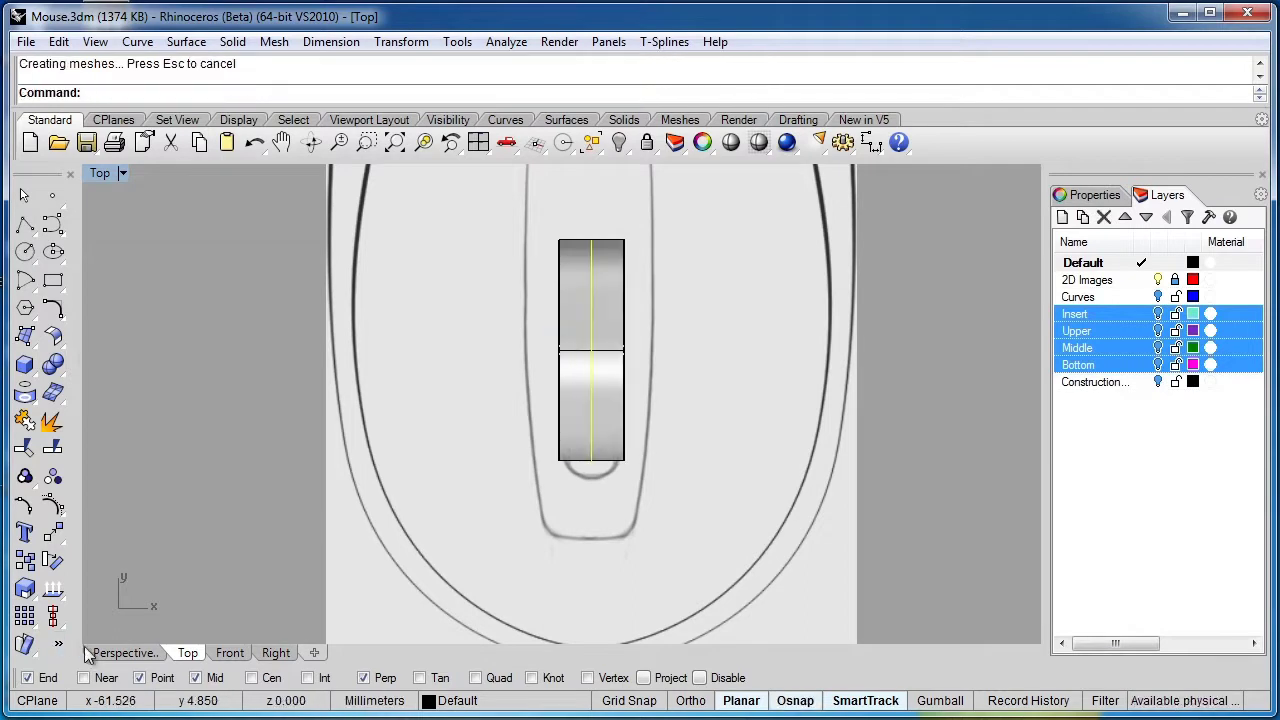
# Step: Turn the mouse body layers back on and orbit Perspective around the new disc
pyautogui.click(124, 652)
pyautogui.moveTo(347, 569); pyautogui.dragTo(737, 451, button='right')
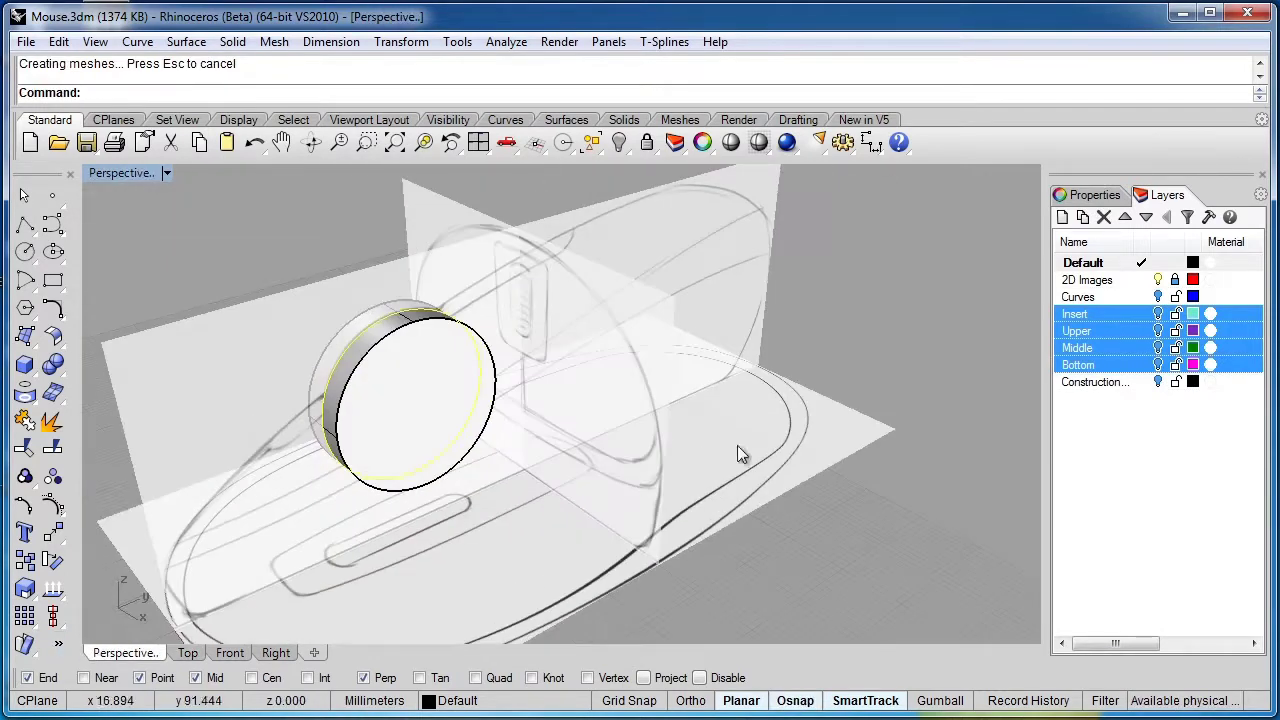
pyautogui.click(1158, 365)
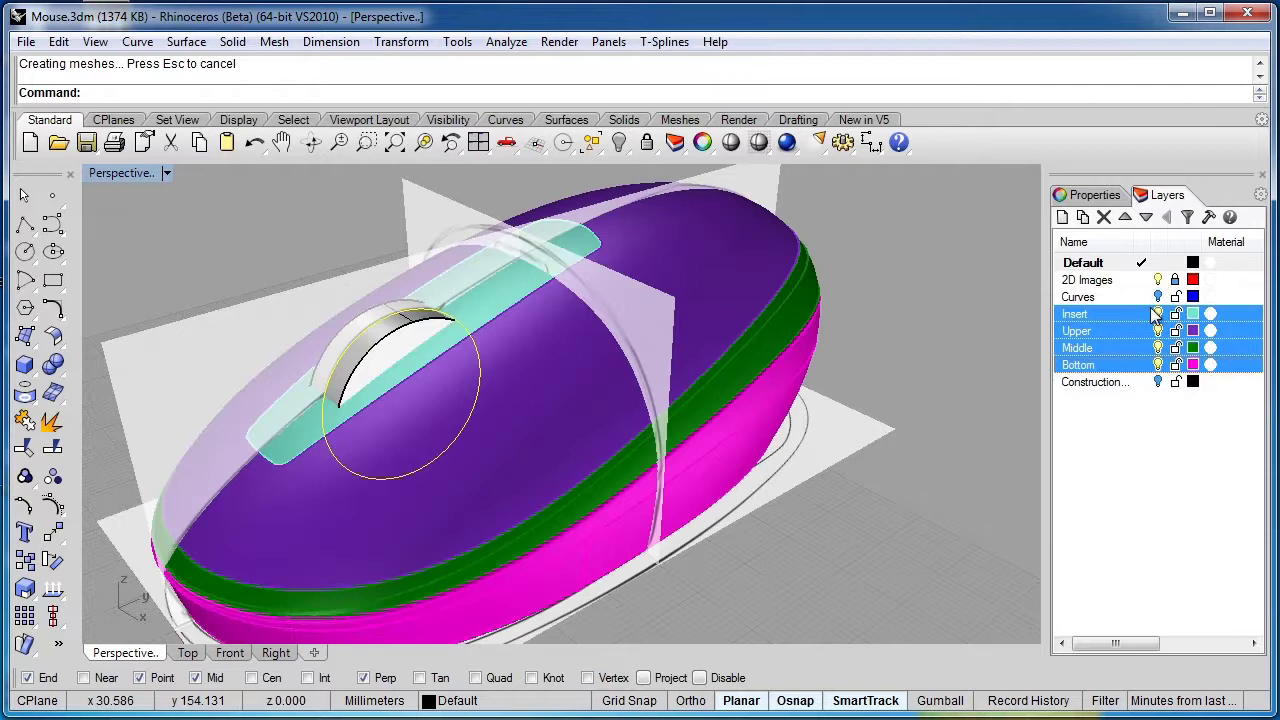
pyautogui.moveTo(440, 410); pyautogui.dragTo(474, 417, button='right')
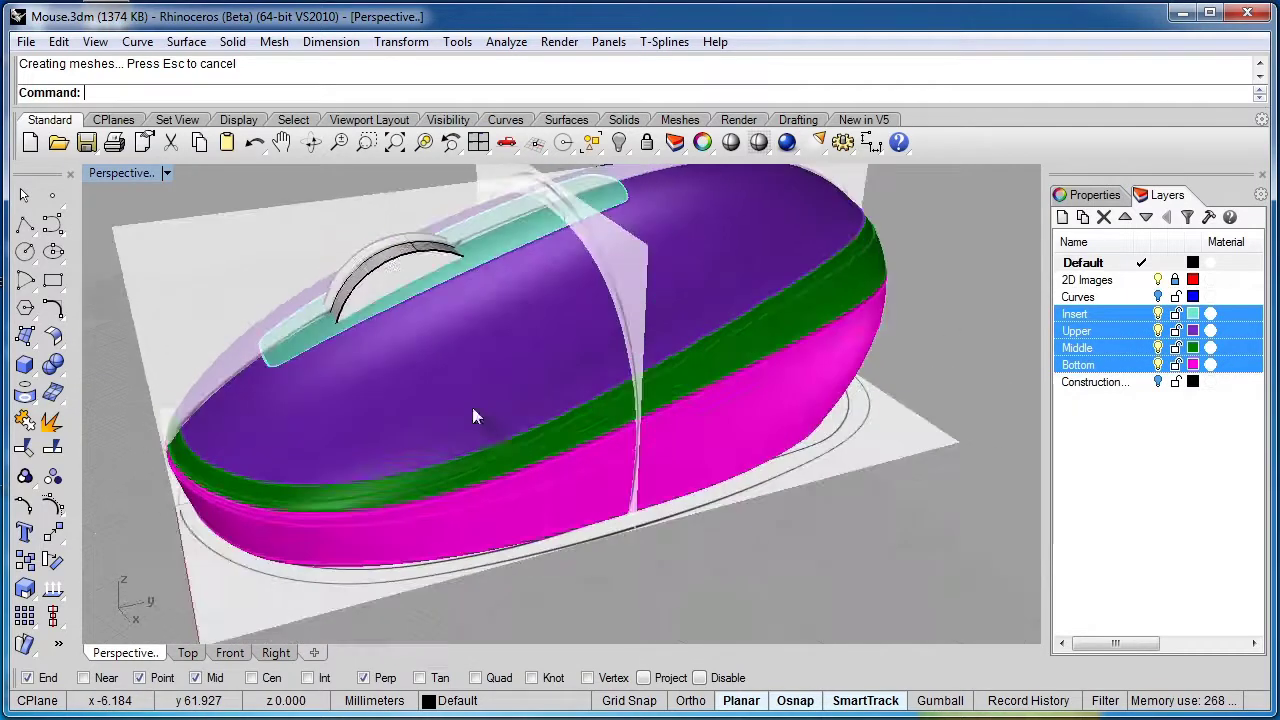
# Step: Turn off the 2D Images layer and orbit and zoom in on the cyan insert
pyautogui.click(1158, 280)
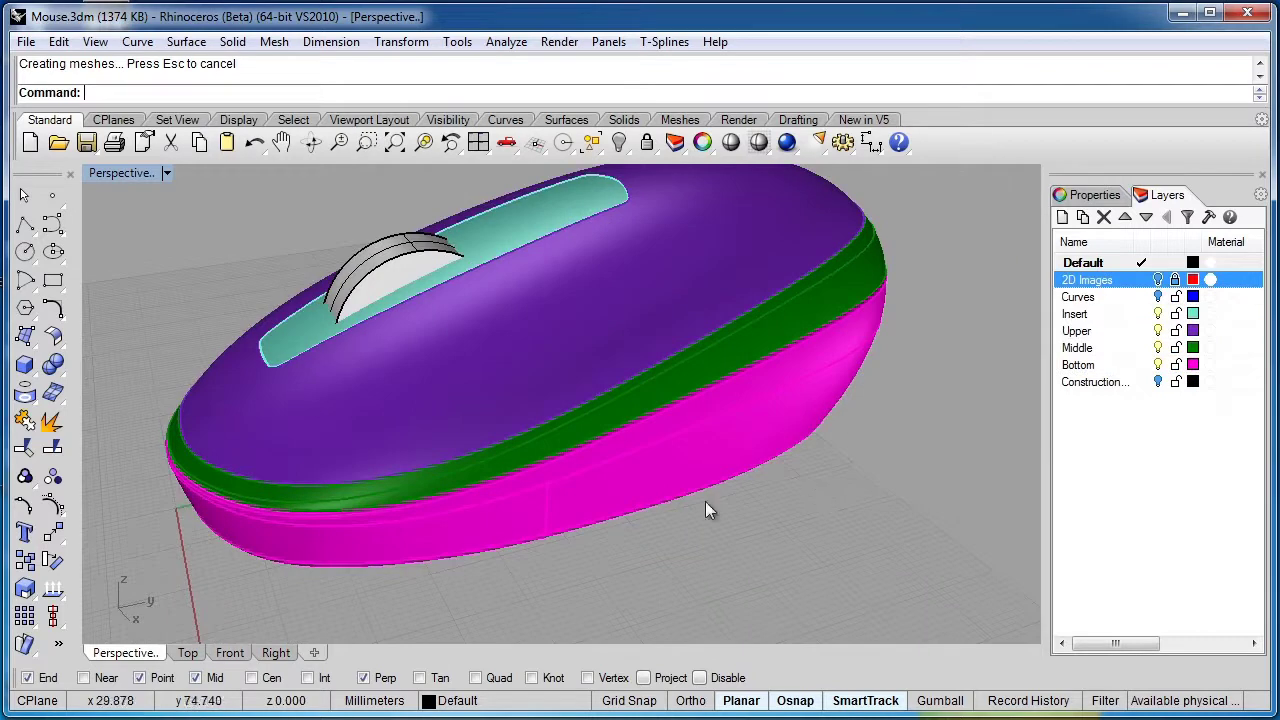
pyautogui.moveTo(705, 503); pyautogui.dragTo(786, 466, button='right')
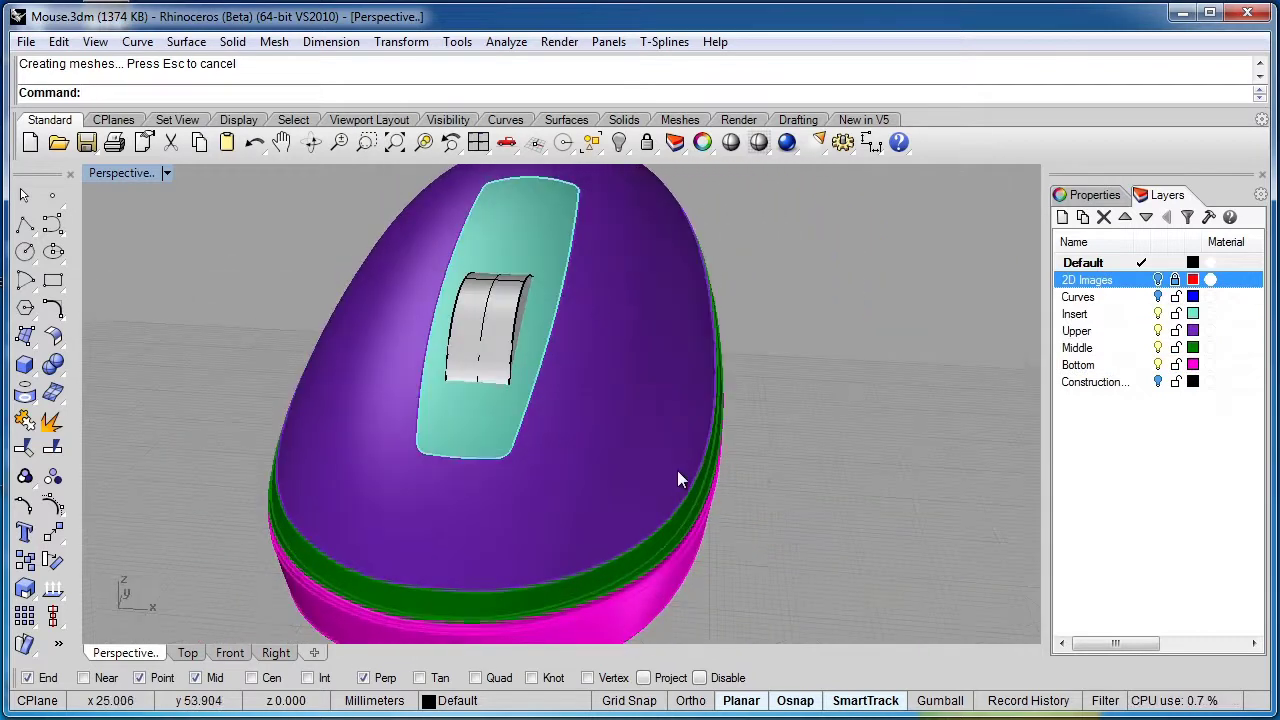
pyautogui.moveTo(677, 480); pyautogui.dragTo(420, 386, button='right')
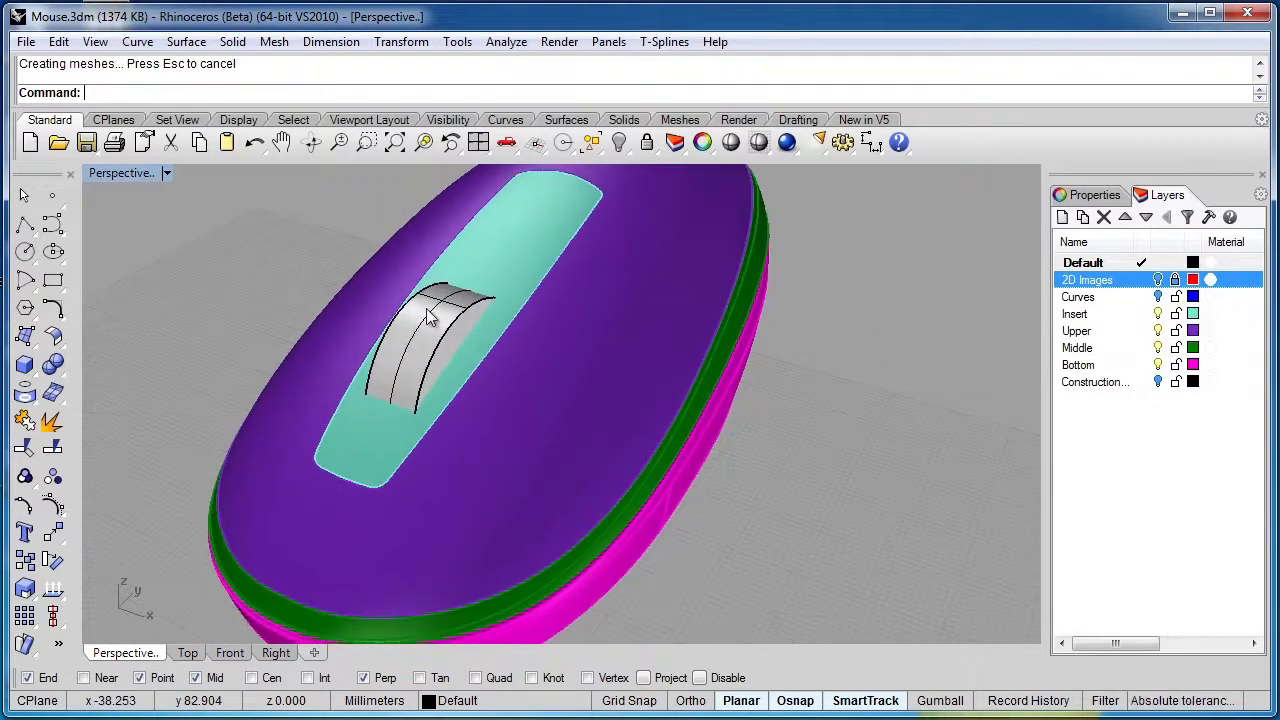
pyautogui.scroll(3, 428, 316)
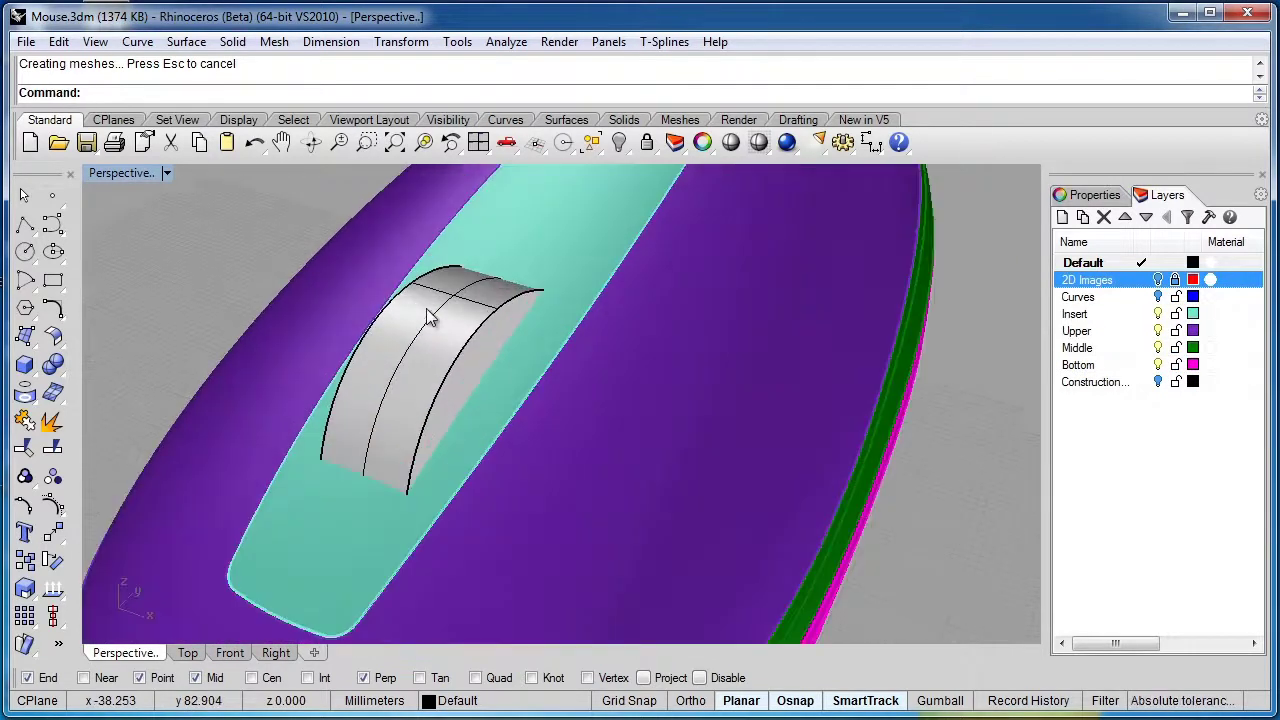
pyautogui.click(798, 120)
pyautogui.click(148, 144)
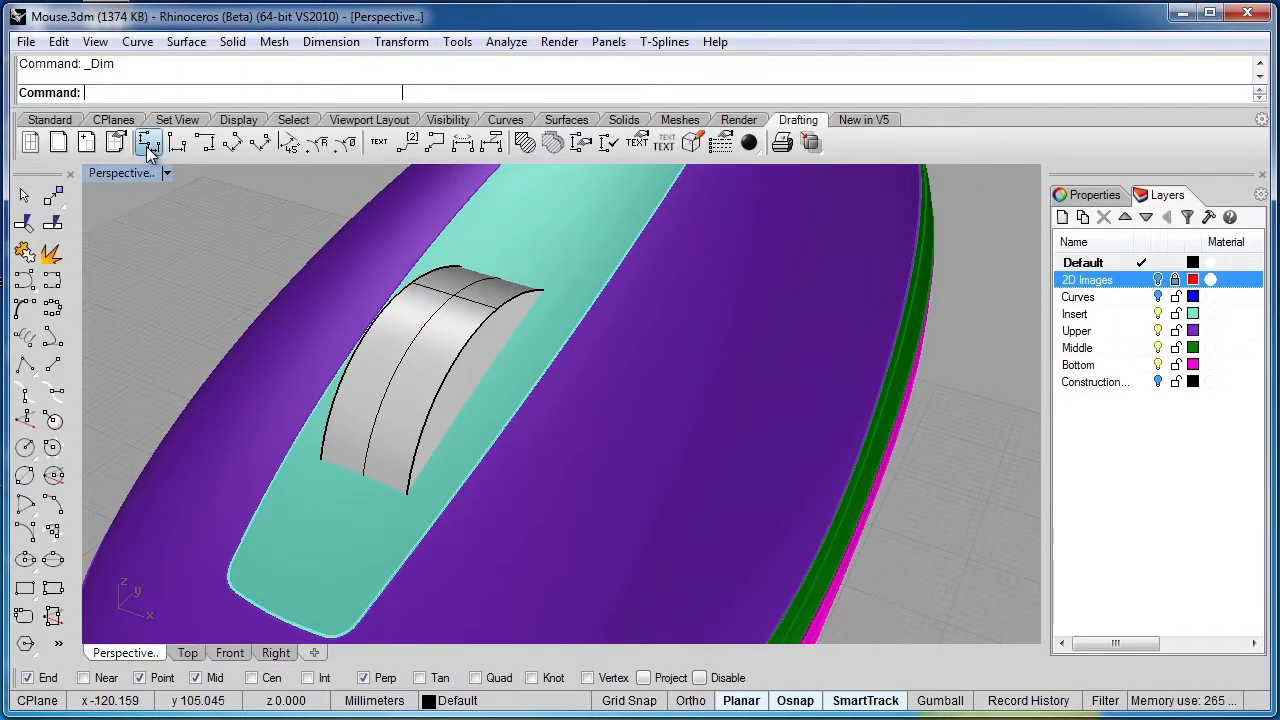
pyautogui.click(411, 283)
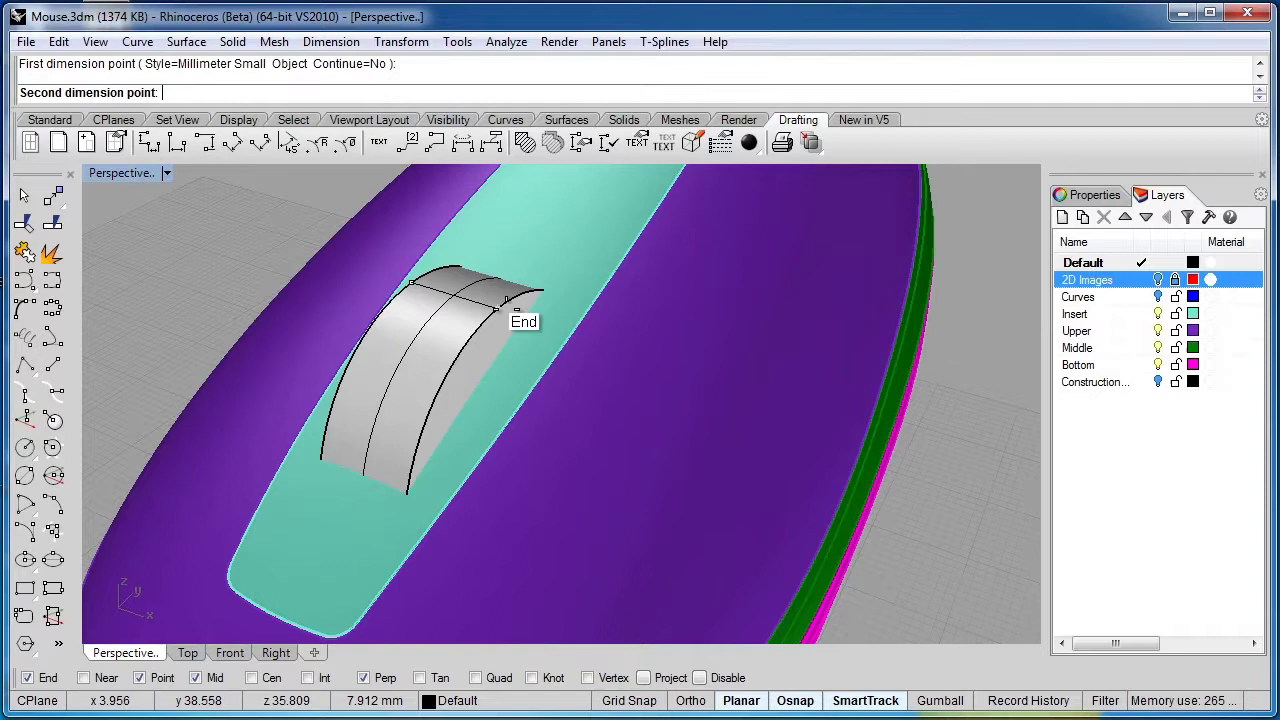
pyautogui.click(502, 305)
pyautogui.scroll(-3, 502, 308)
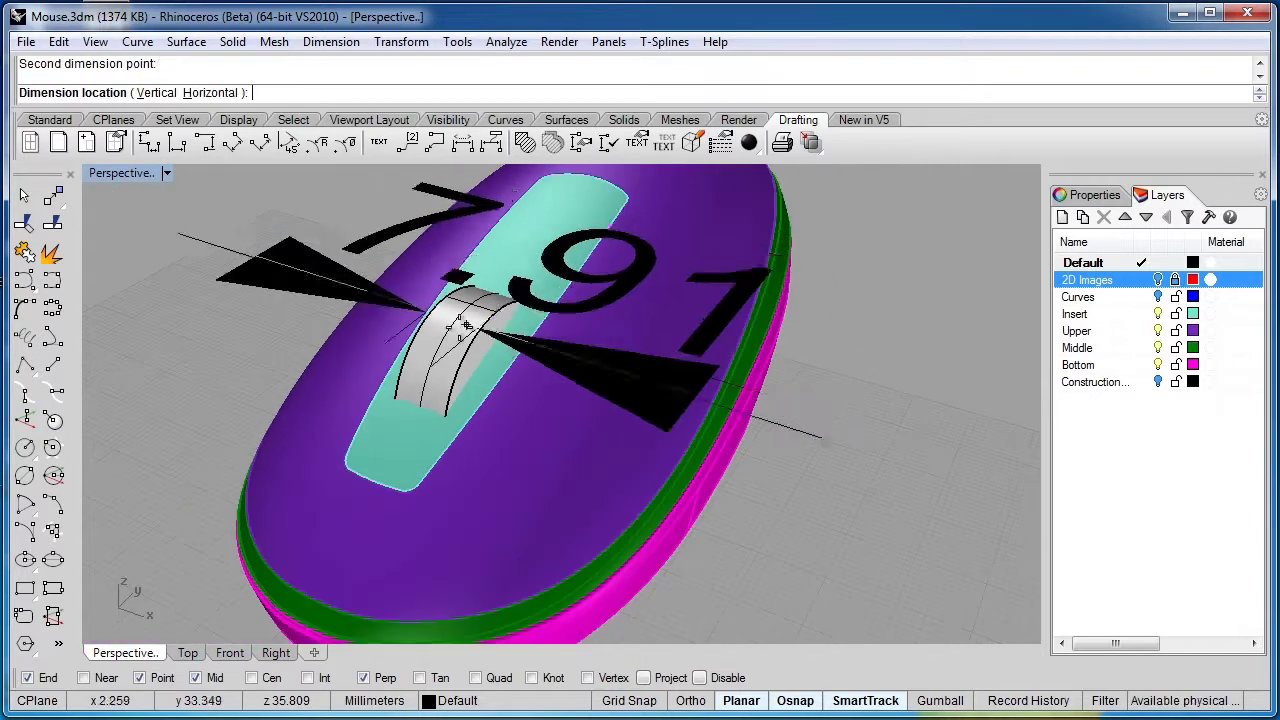
pyautogui.moveTo(466, 326); pyautogui.dragTo(345, 432, button='right')
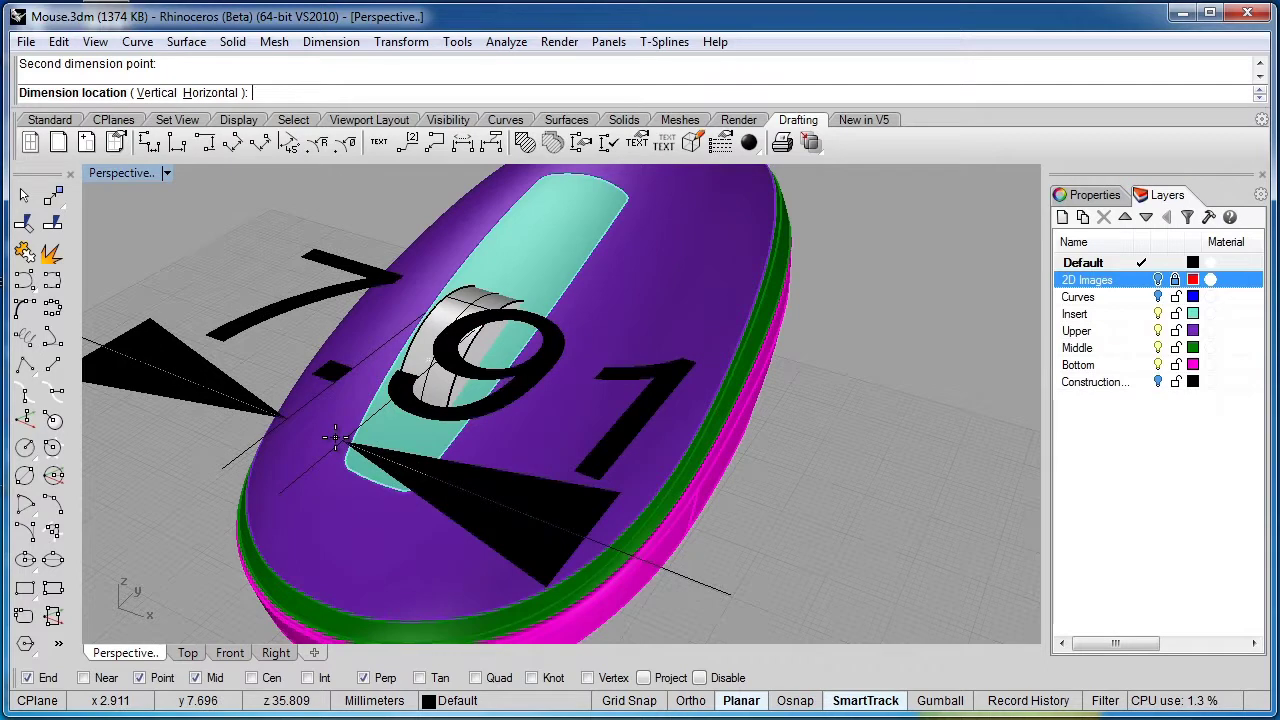
pyautogui.press('Right')
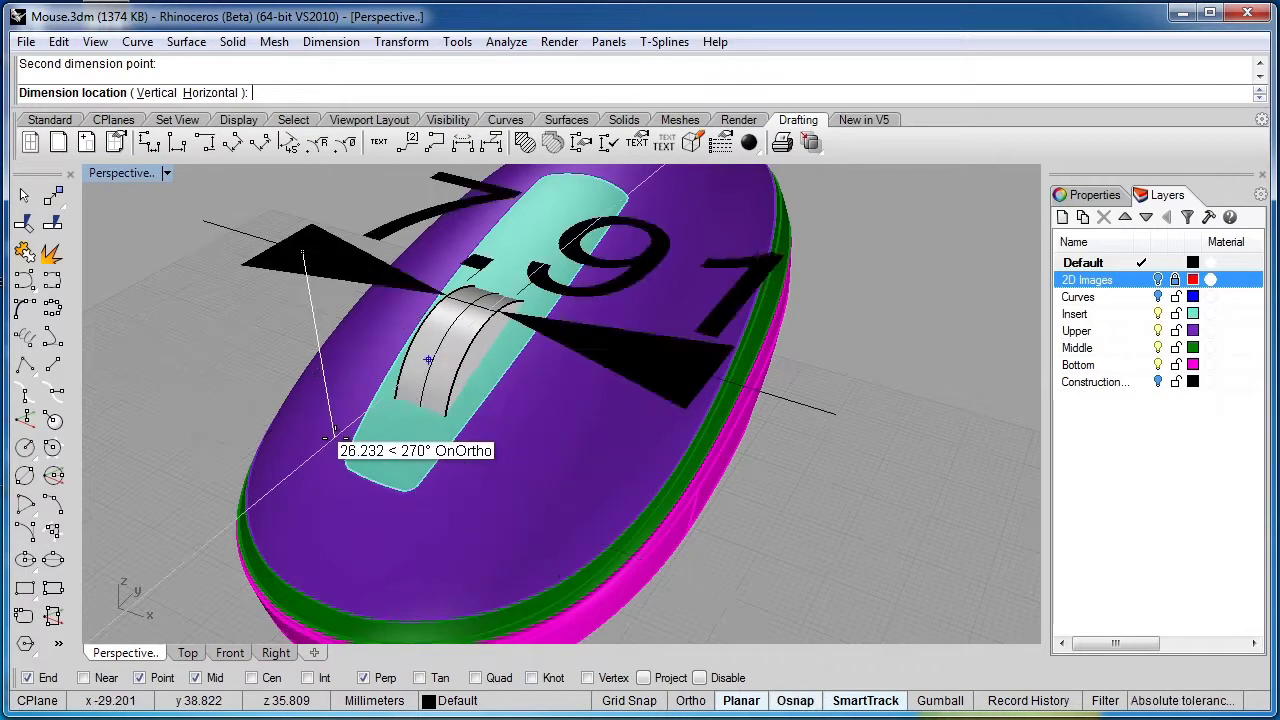
pyautogui.press('Escape')
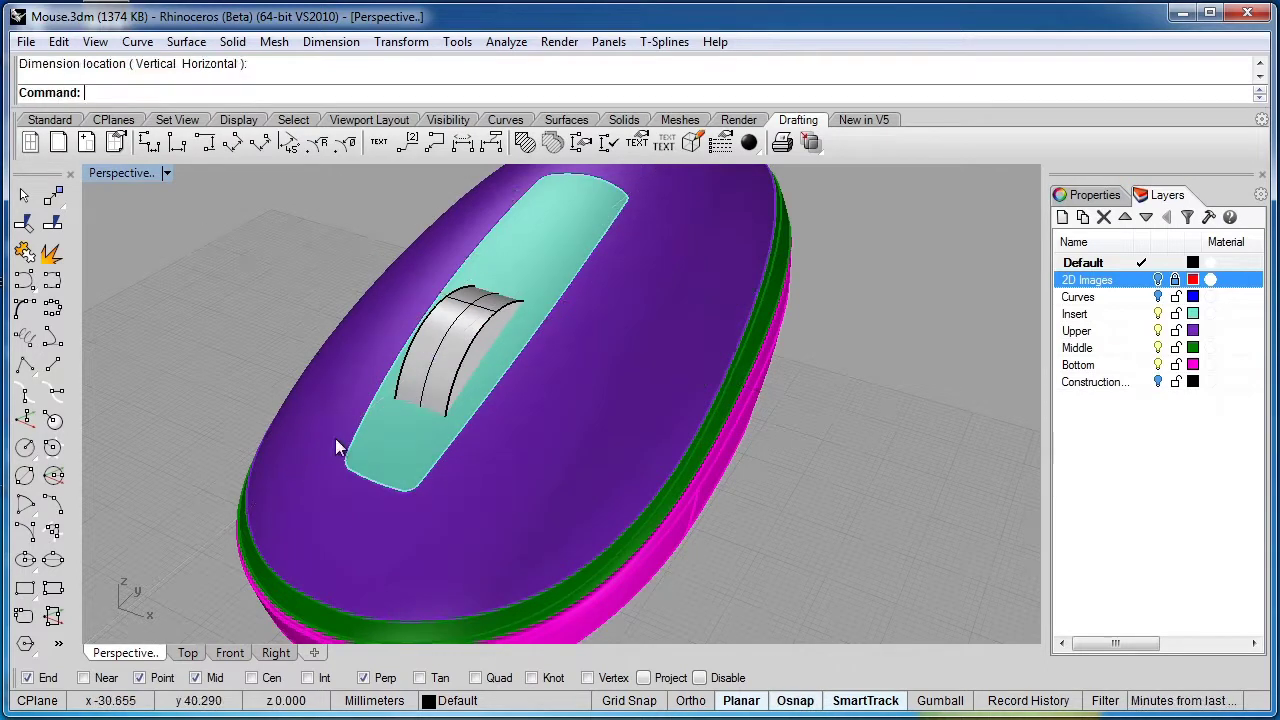
# Step: Apply a radius 3 Fillet Edge to both side edges of the wheel disc
pyautogui.click(49, 120)
pyautogui.click(53, 364)
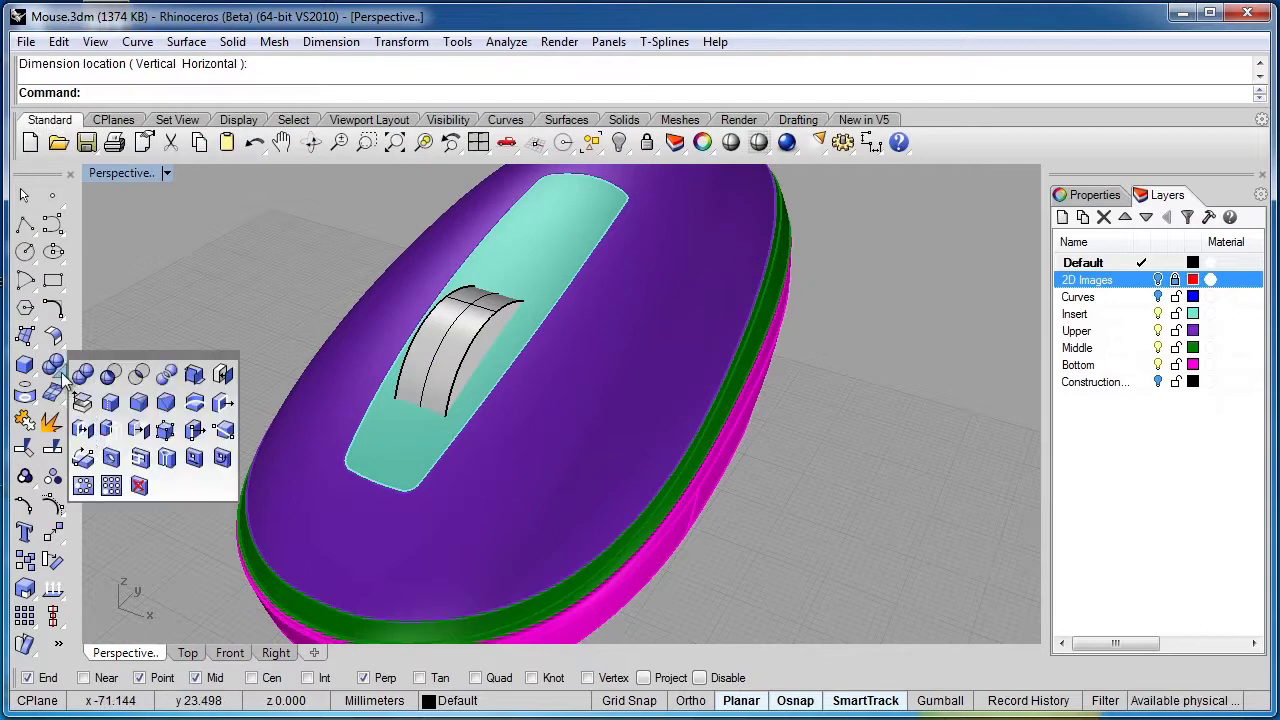
pyautogui.click(138, 402)
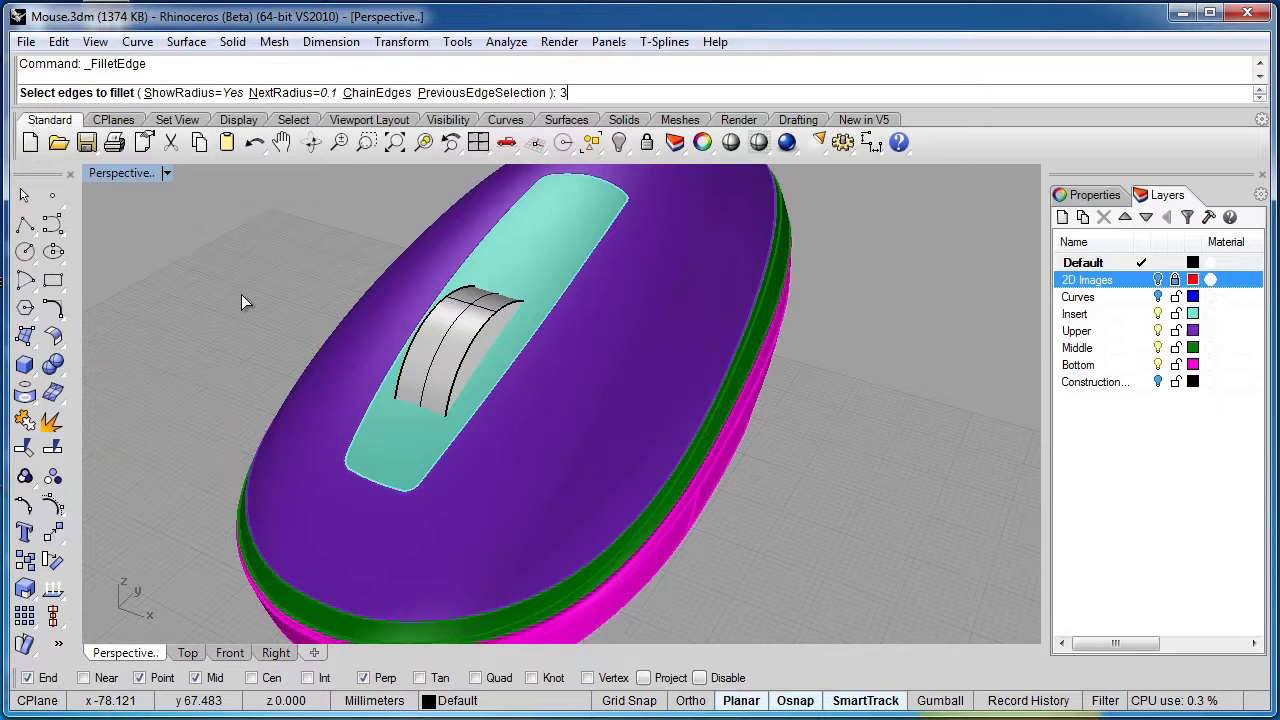
pyautogui.press('Return')
pyautogui.click(466, 326)
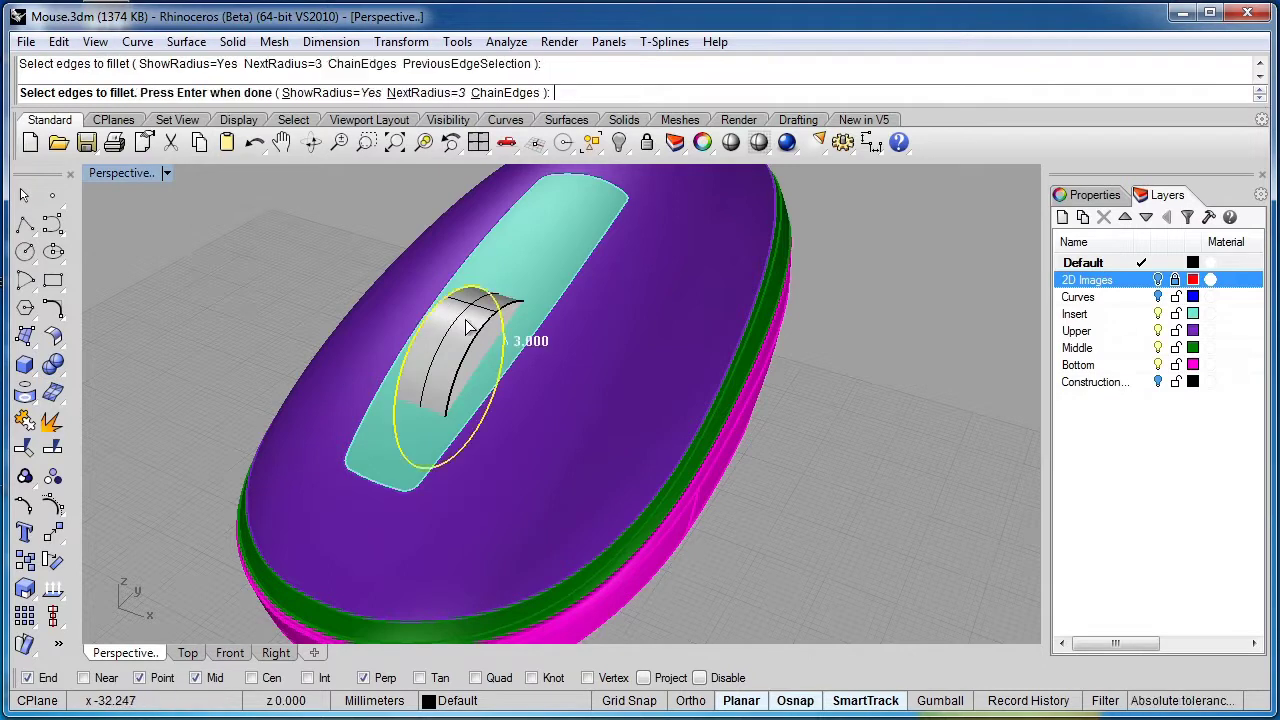
pyautogui.click(479, 344)
pyautogui.press('Return')
pyautogui.press('Return')
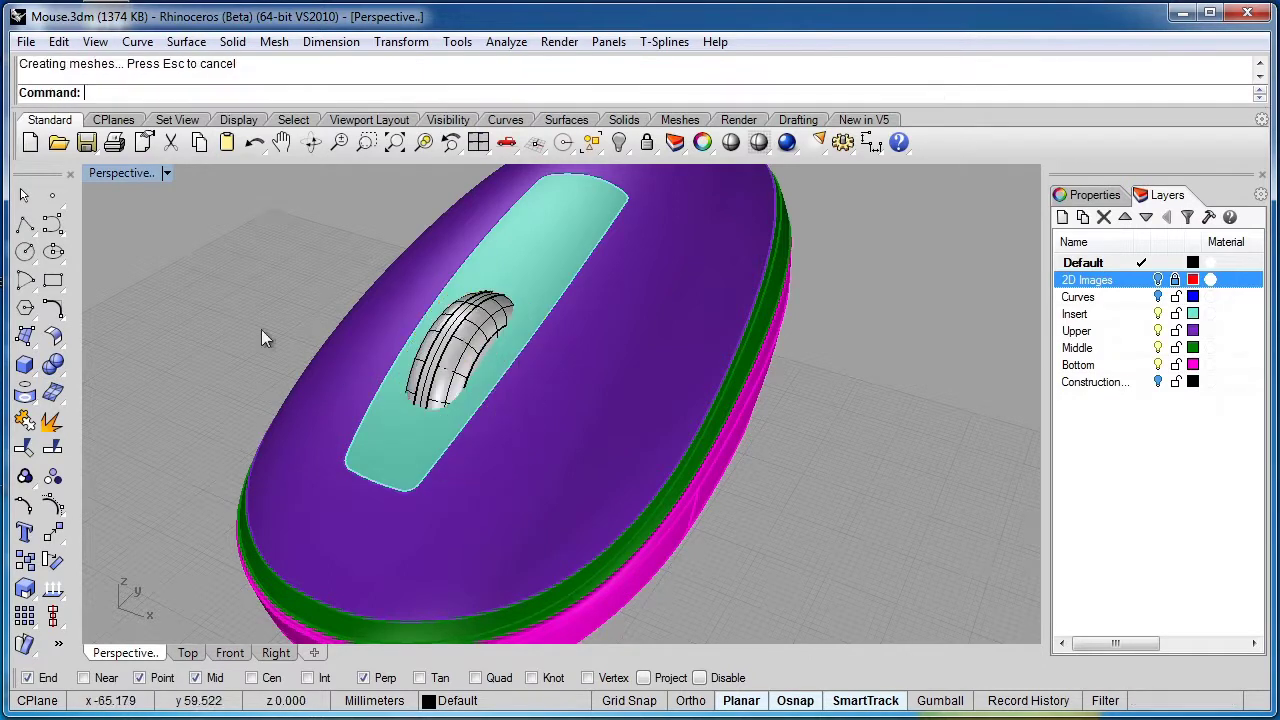
pyautogui.moveTo(266, 337); pyautogui.dragTo(406, 371, button='right')
pyautogui.click(422, 266)
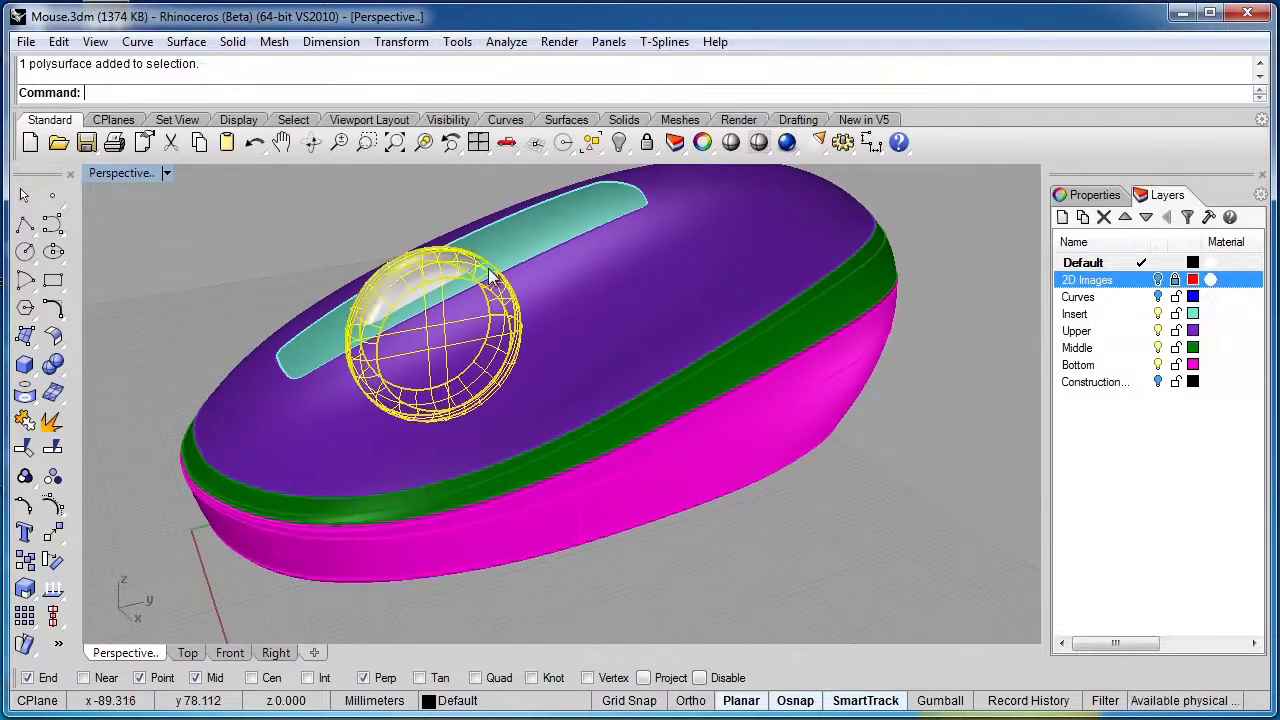
pyautogui.click(1076, 300)
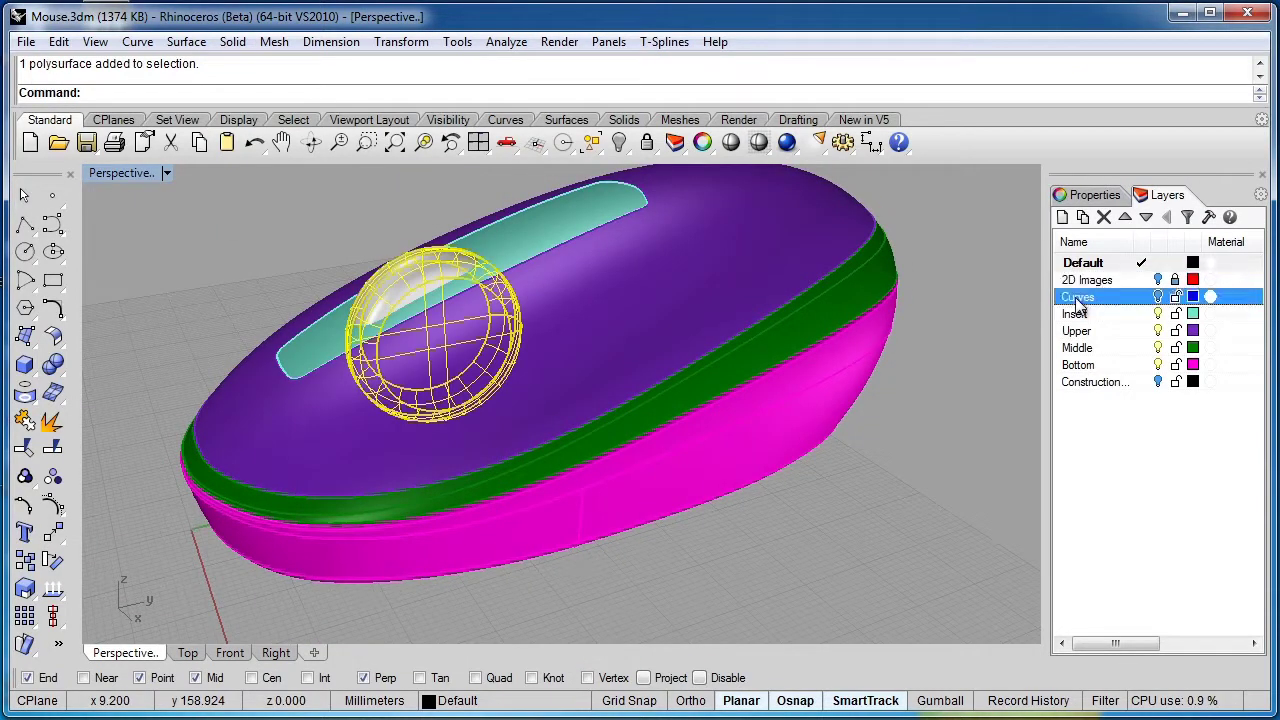
pyautogui.click(1064, 218)
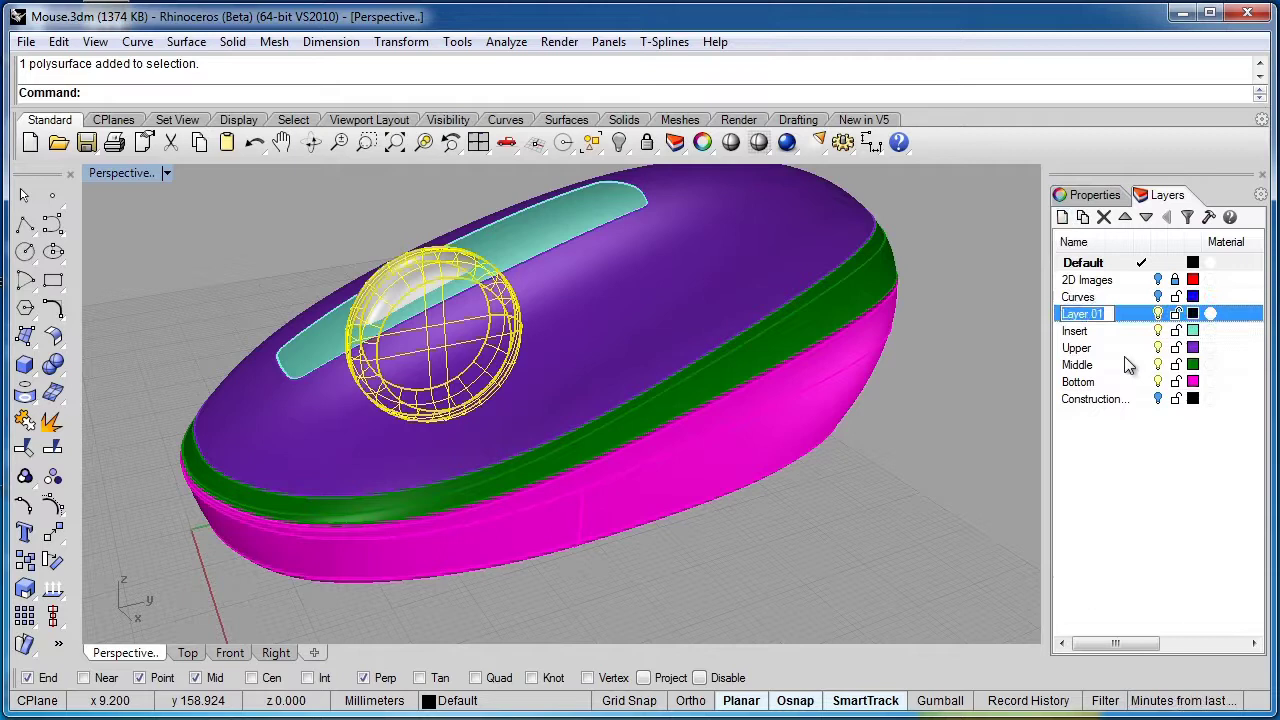
pyautogui.write('Wheel')
pyautogui.press('Return')
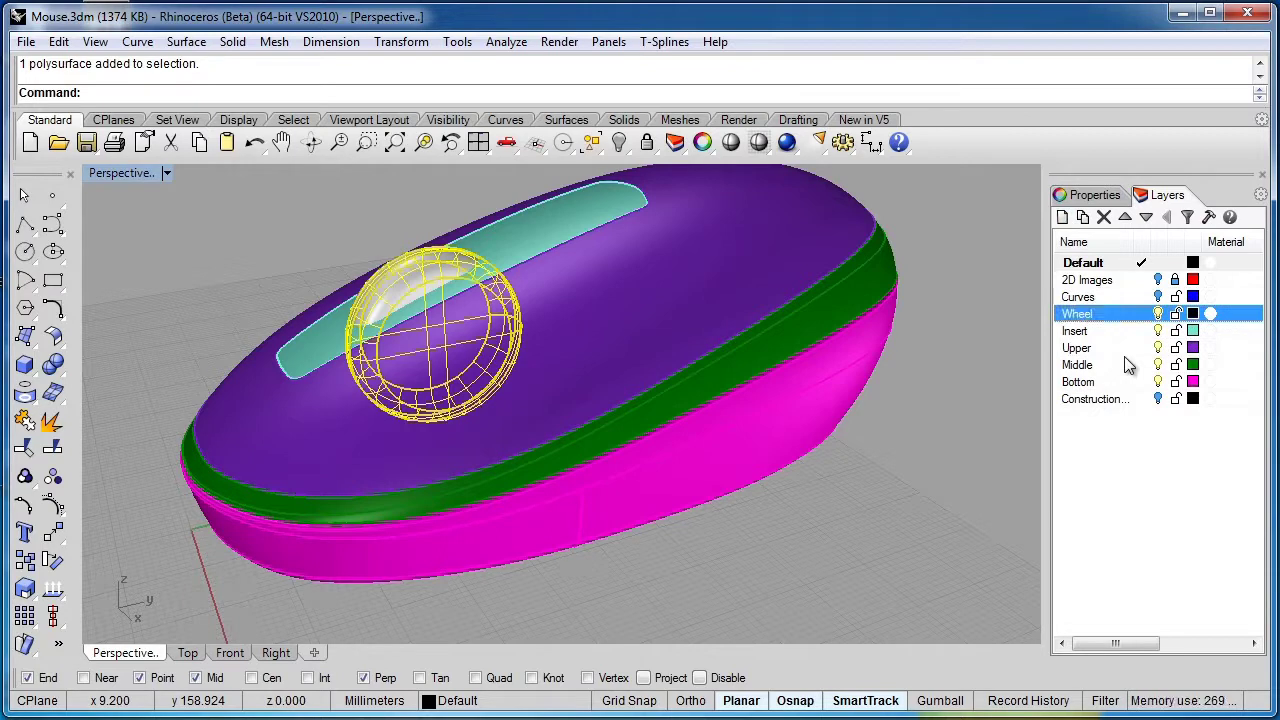
pyautogui.rightClick(1090, 318)
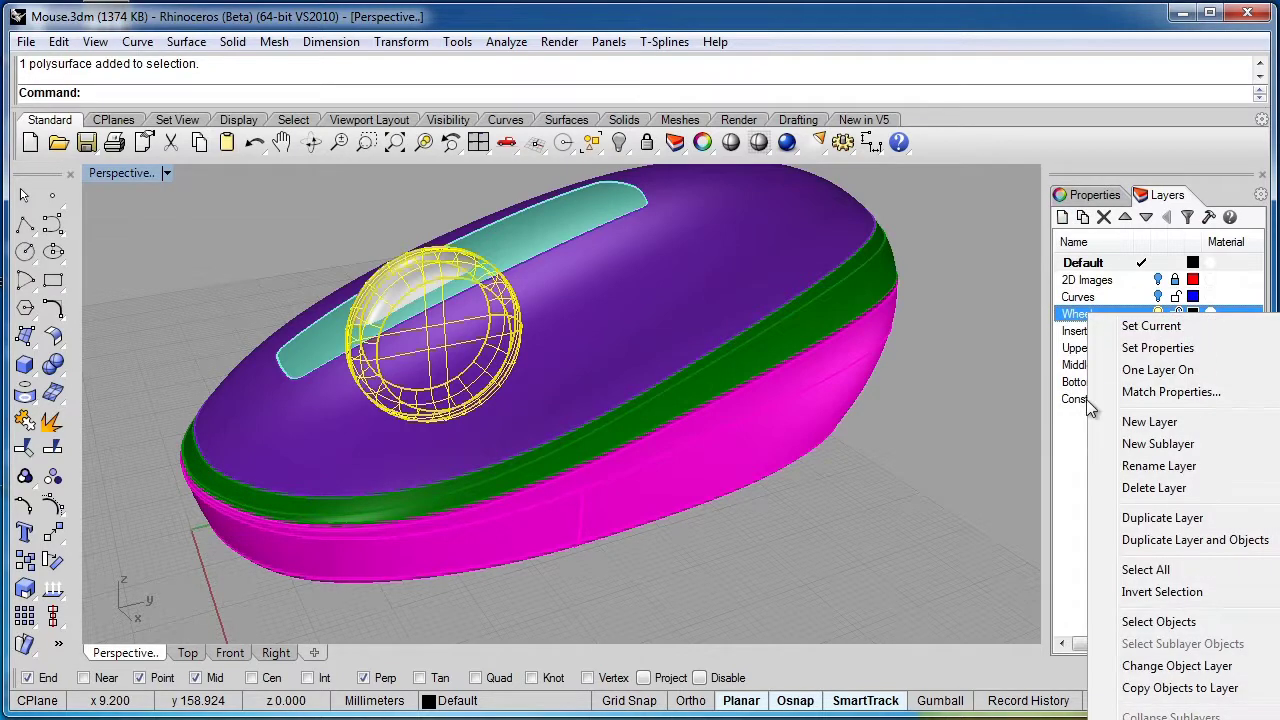
pyautogui.click(1142, 668)
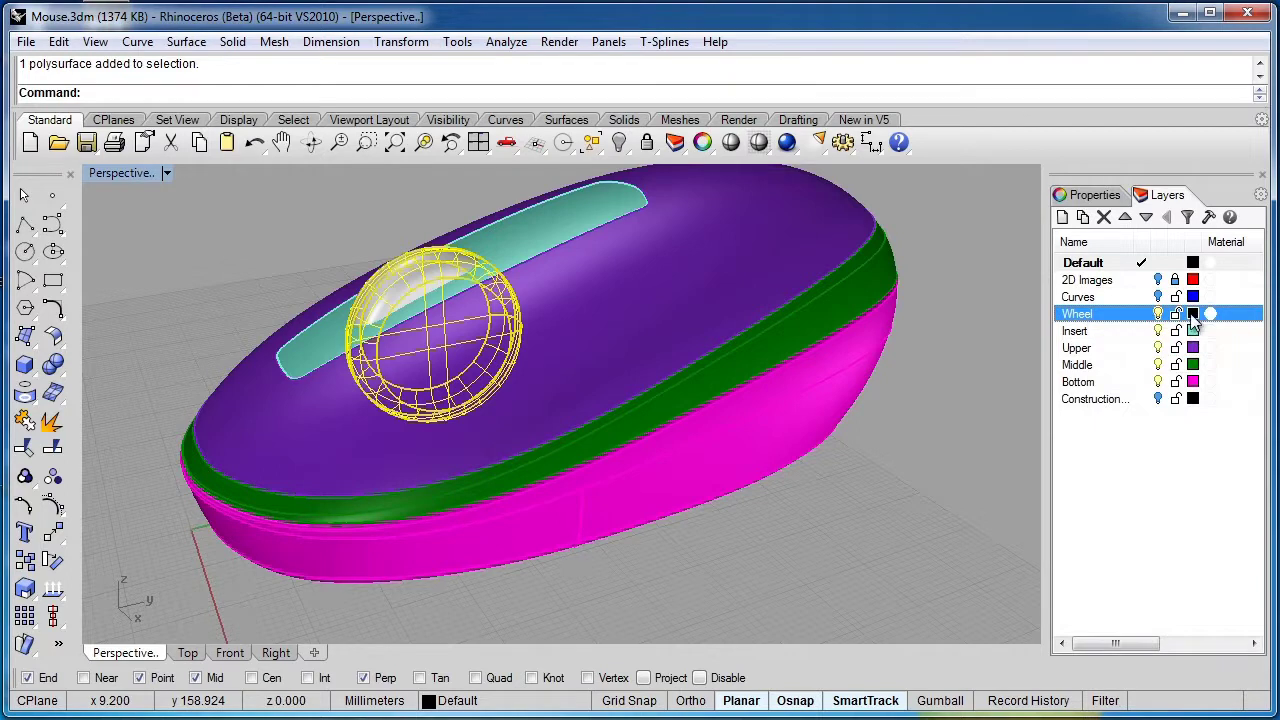
pyautogui.click(1193, 314)
pyautogui.click(716, 218)
pyautogui.click(716, 265)
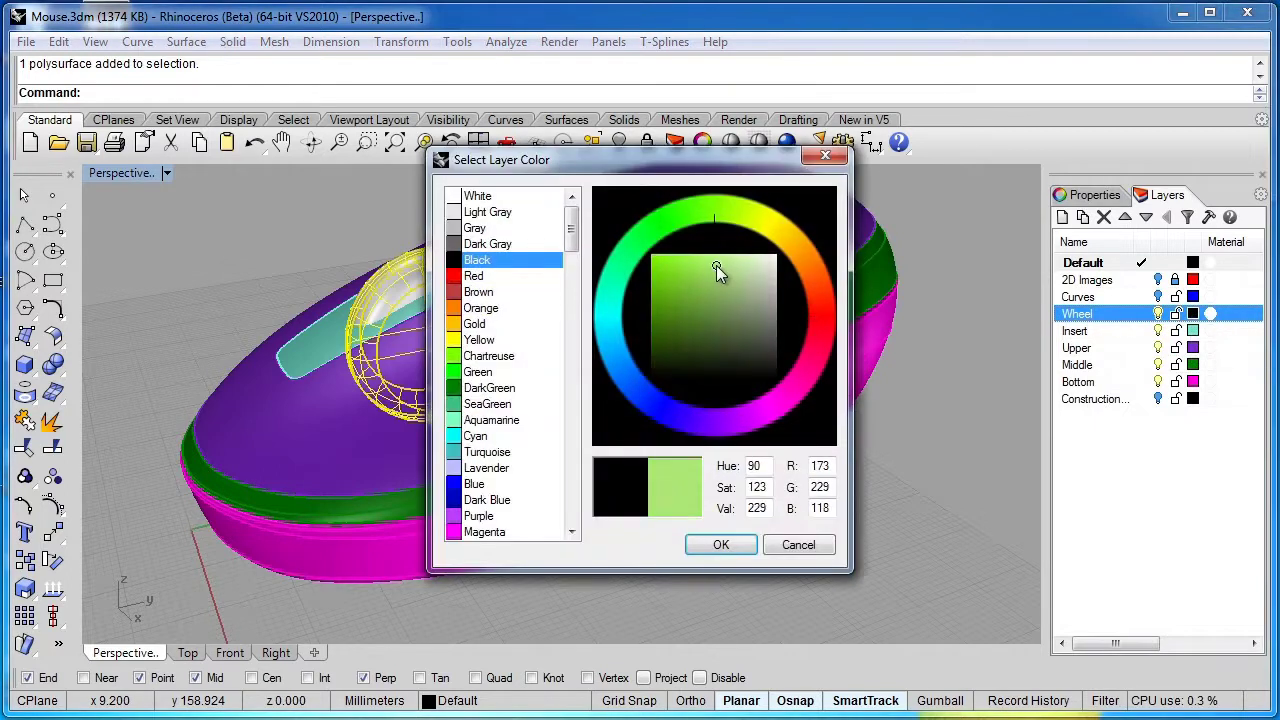
pyautogui.click(742, 550)
pyautogui.moveTo(412, 458); pyautogui.dragTo(486, 456, button='right')
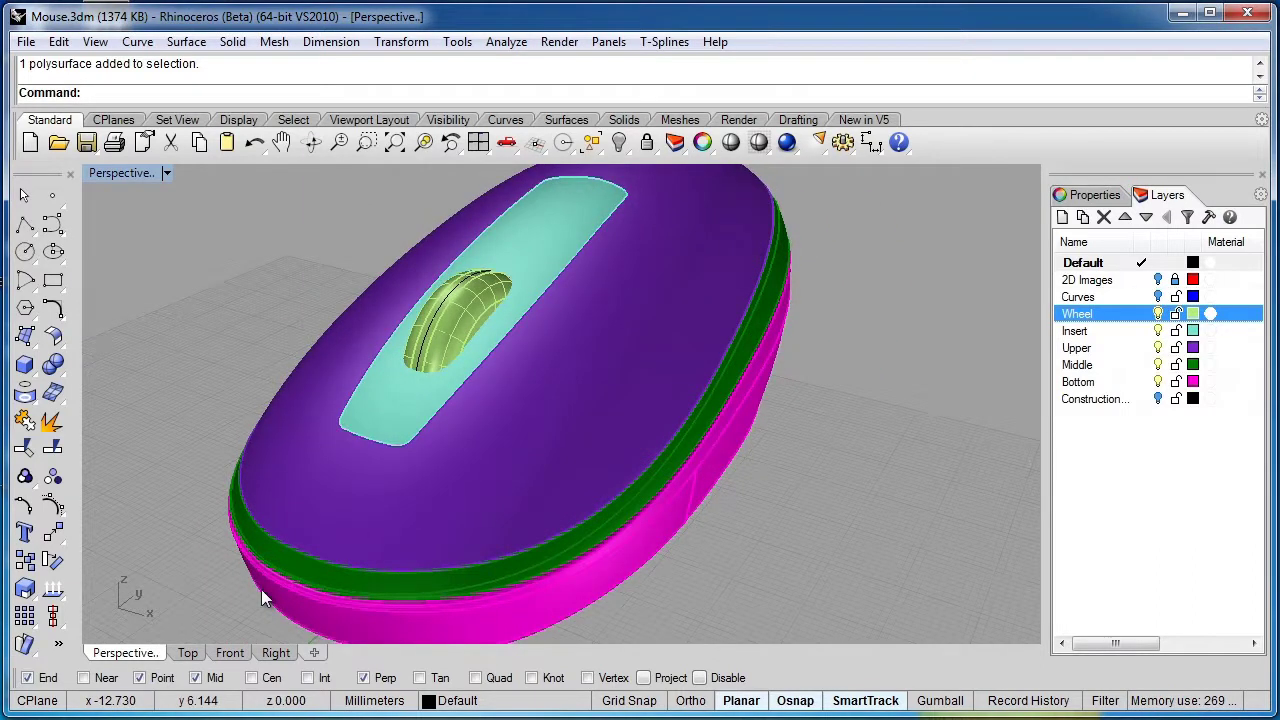
# Step: Draw a diameter ellipsoid around the wheel in Right view, setting its width in Top
pyautogui.click(272, 652)
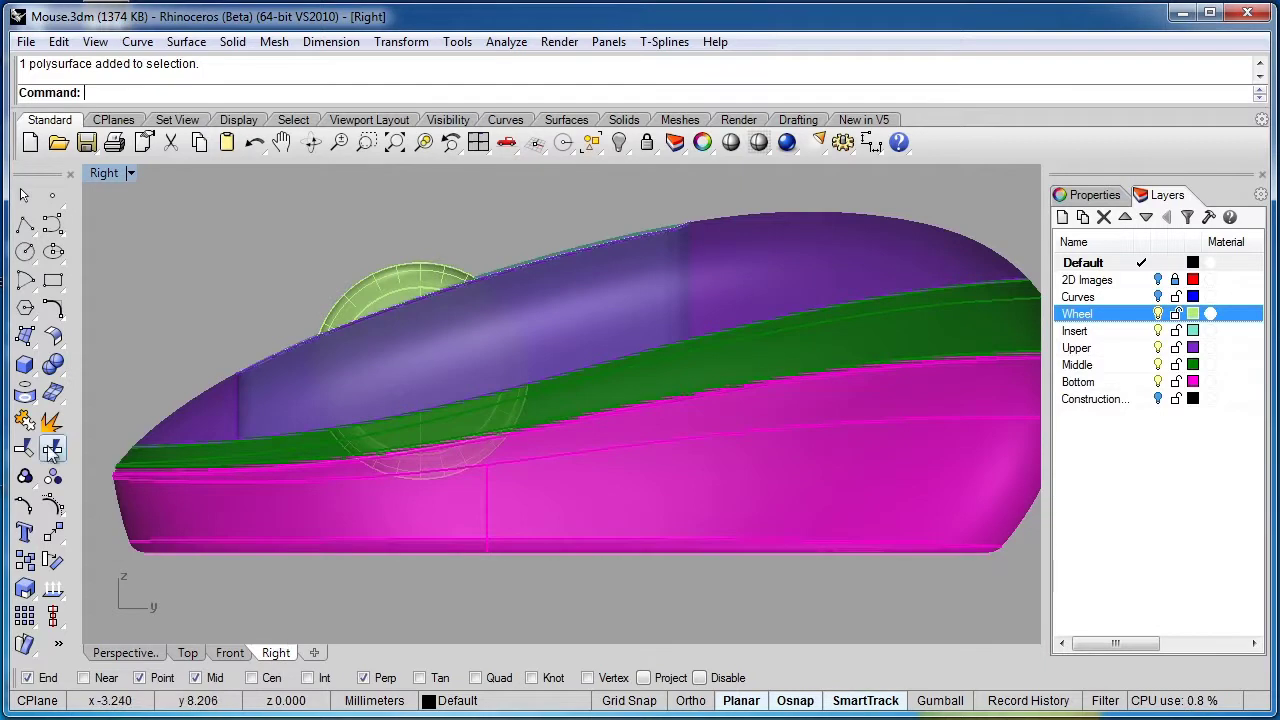
pyautogui.click(27, 366)
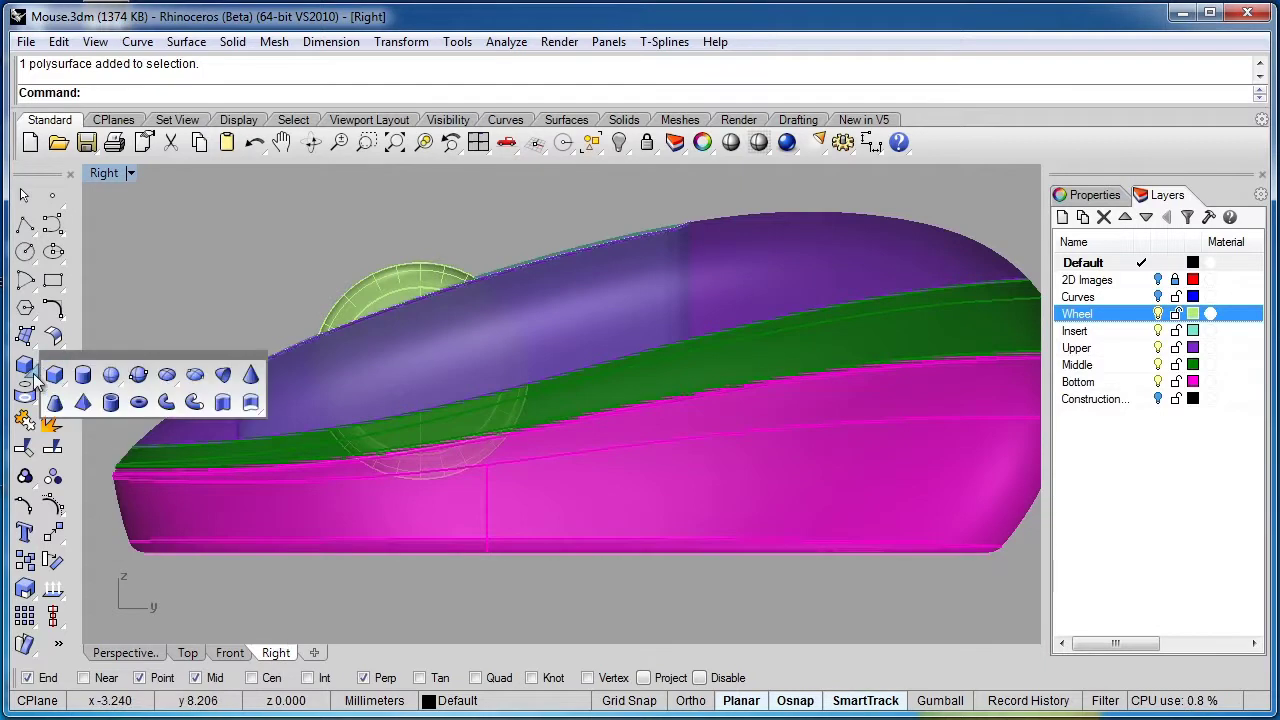
pyautogui.click(176, 382)
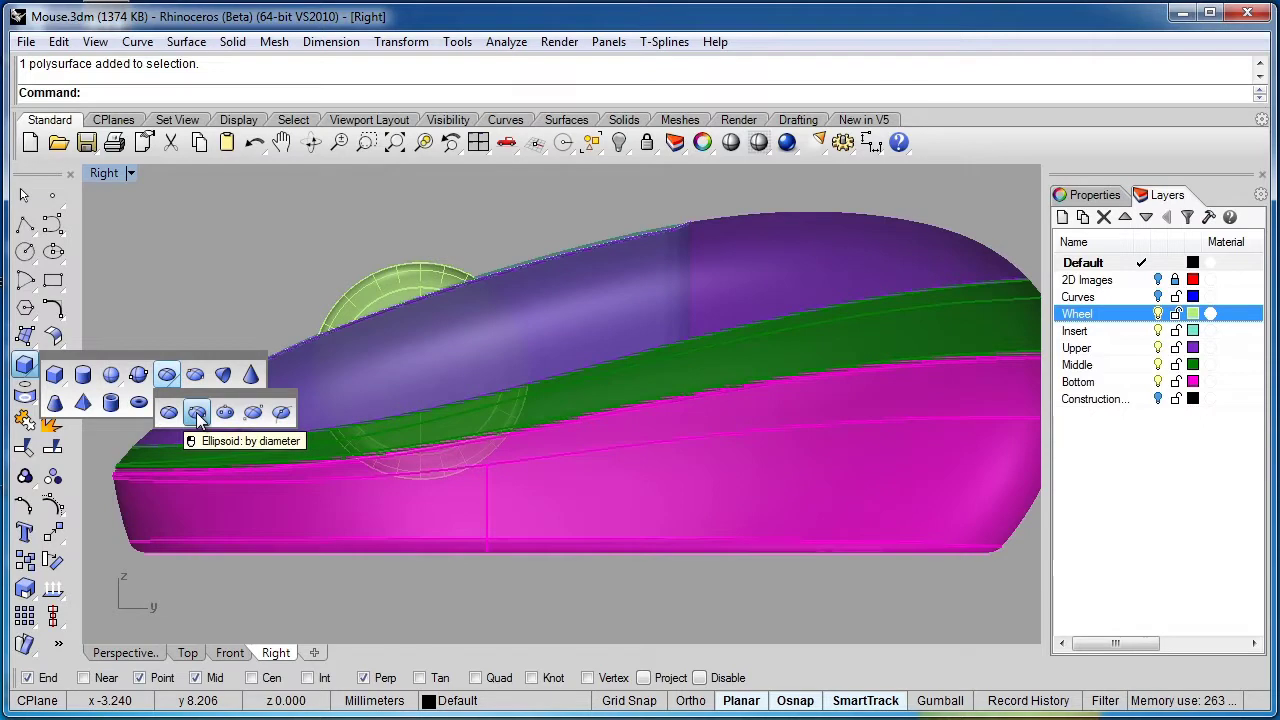
pyautogui.click(196, 412)
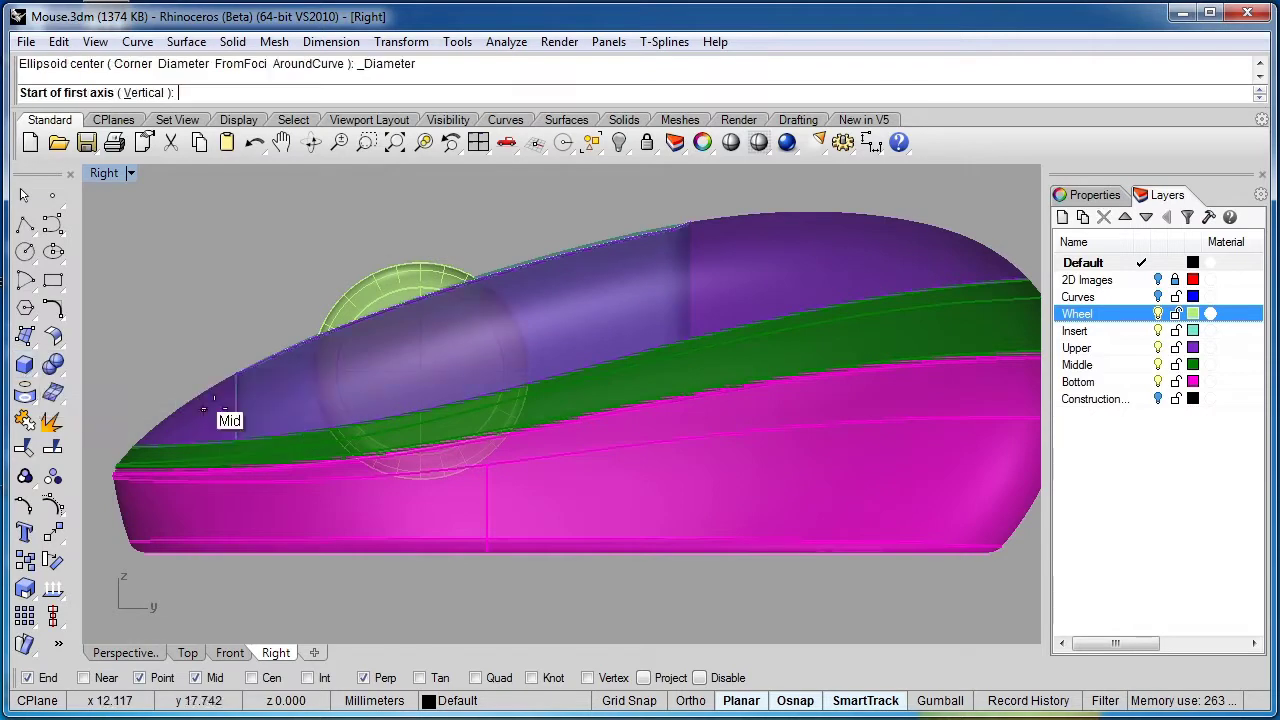
pyautogui.click(375, 253)
pyautogui.click(459, 490)
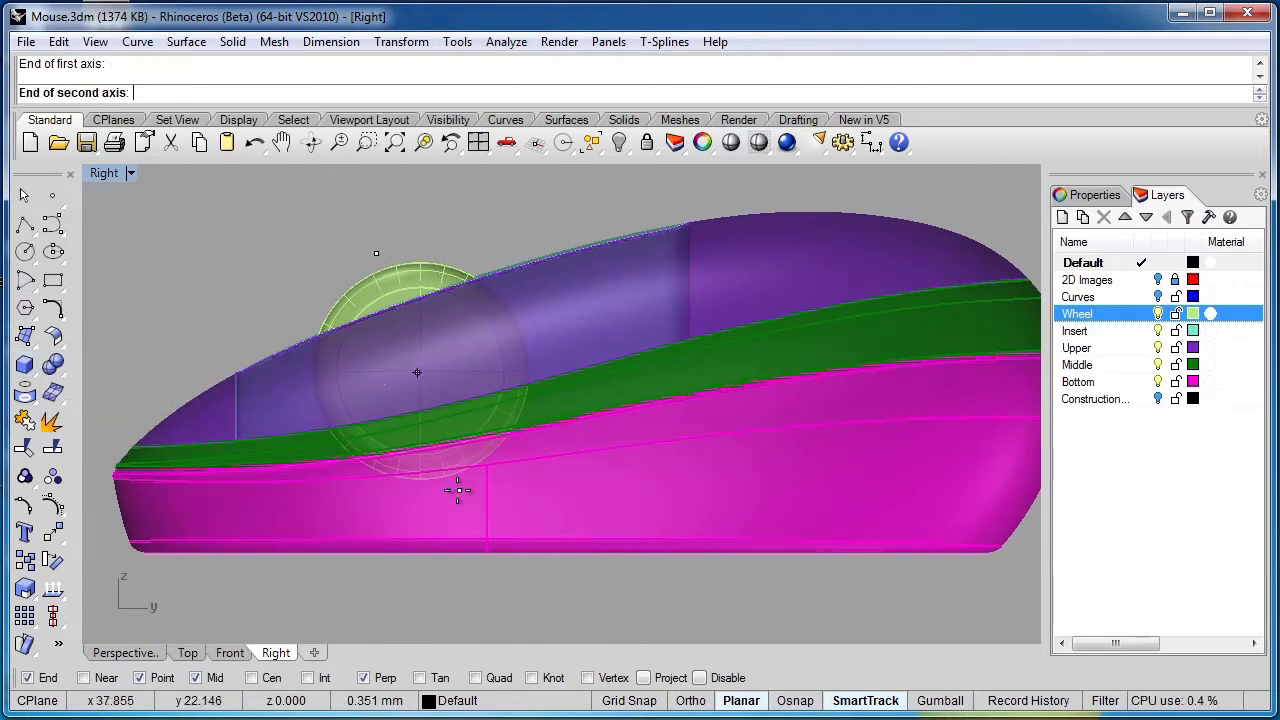
pyautogui.click(345, 508)
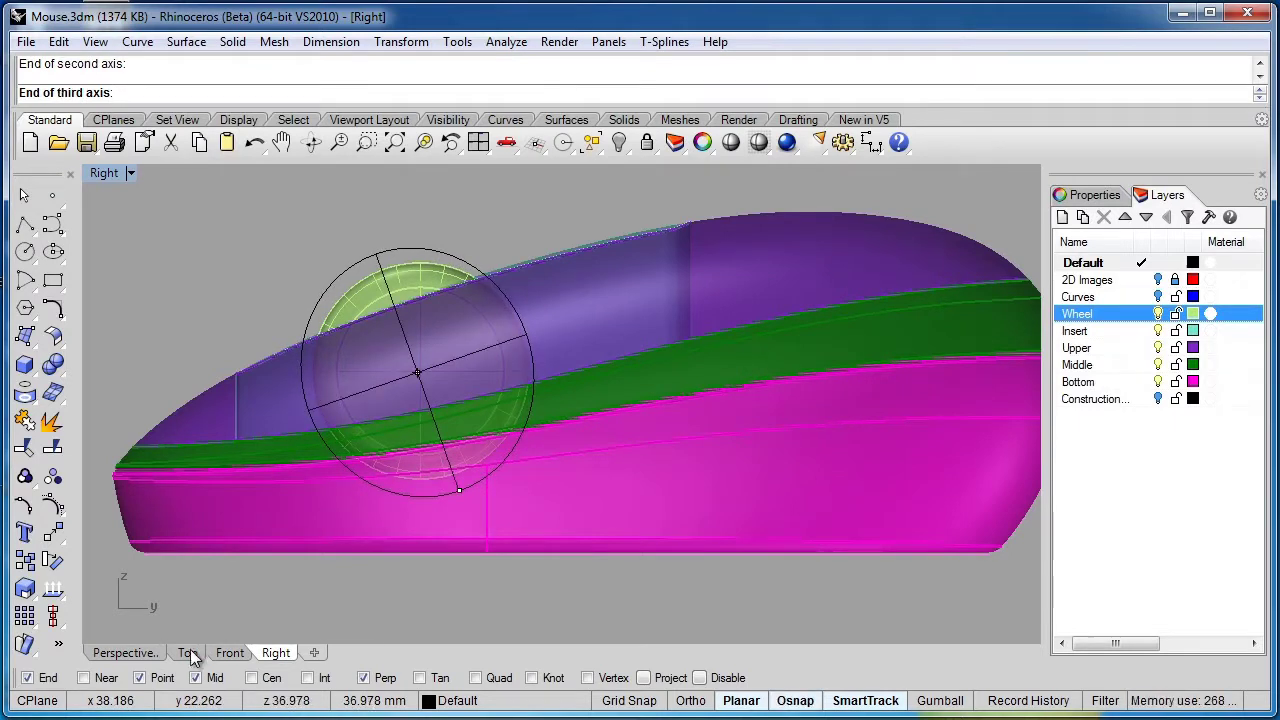
pyautogui.click(188, 652)
pyautogui.click(545, 412)
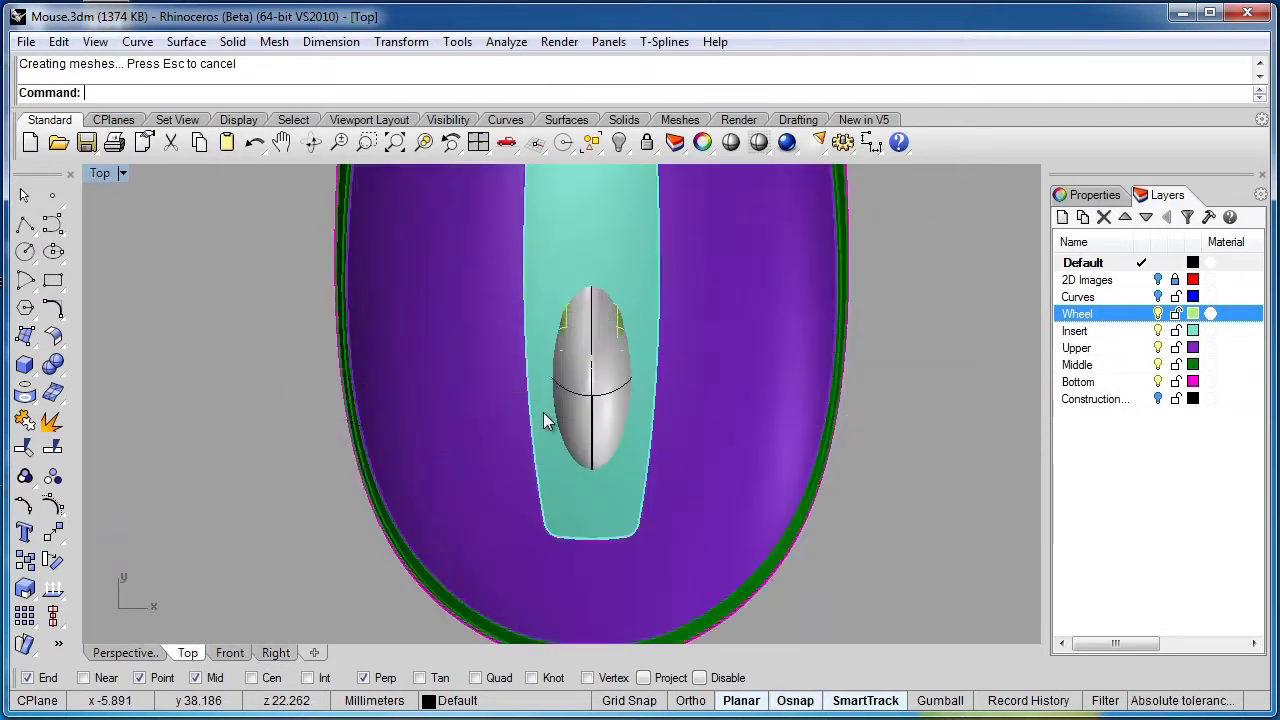
pyautogui.click(598, 407)
pyautogui.click(276, 652)
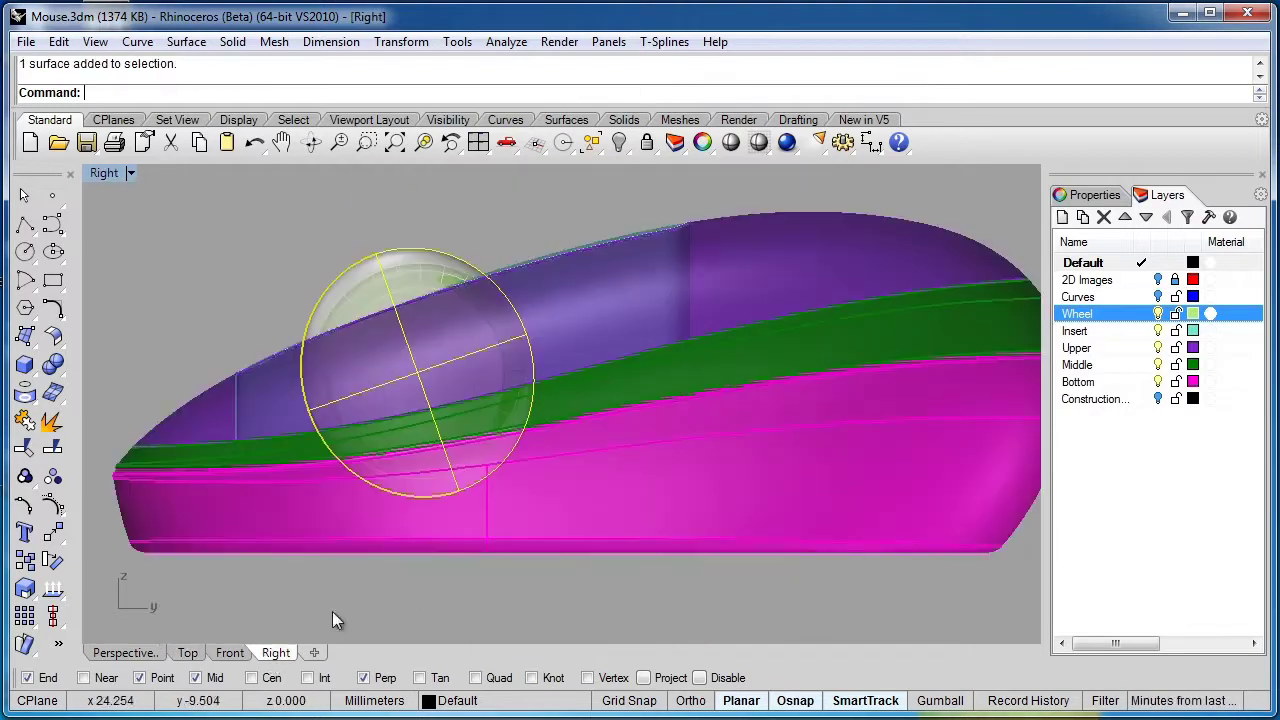
# Step: Drag the ellipsoid up and back above the wheel, checking its placement in Perspective
pyautogui.moveTo(442, 498); pyautogui.dragTo(405, 376)
pyautogui.scroll(5, 423, 457)
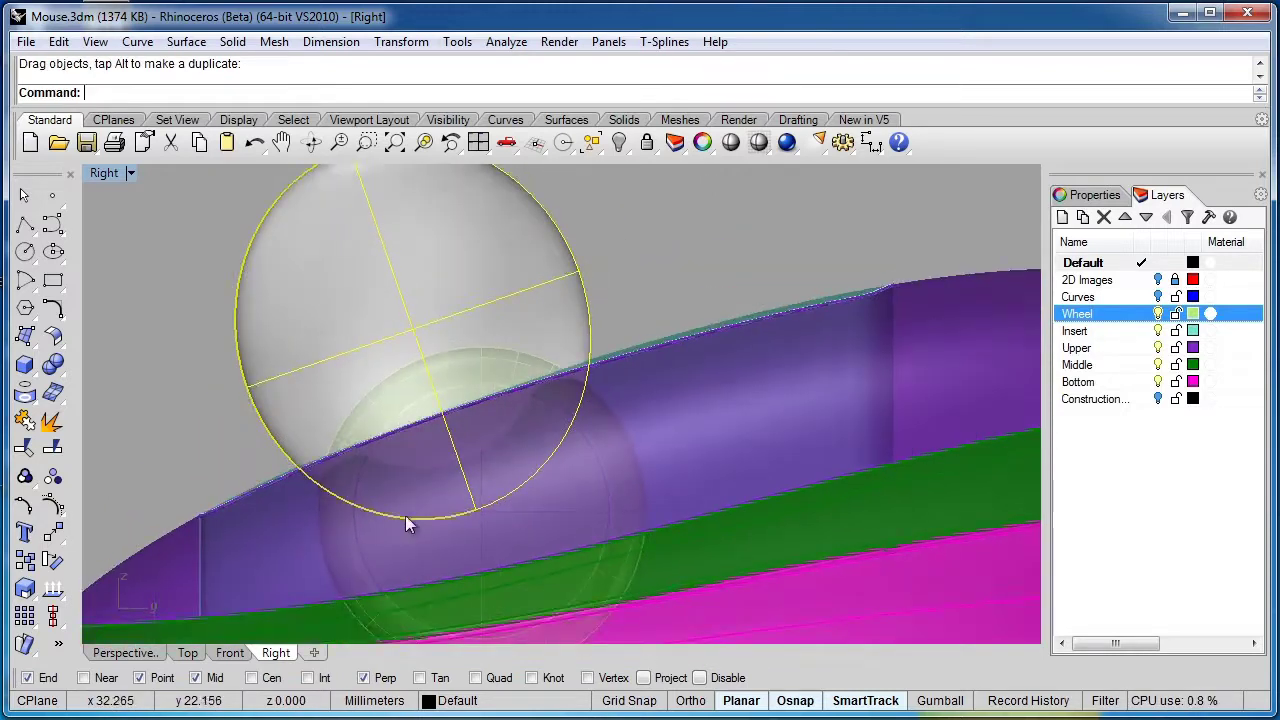
pyautogui.scroll(4, 340, 472)
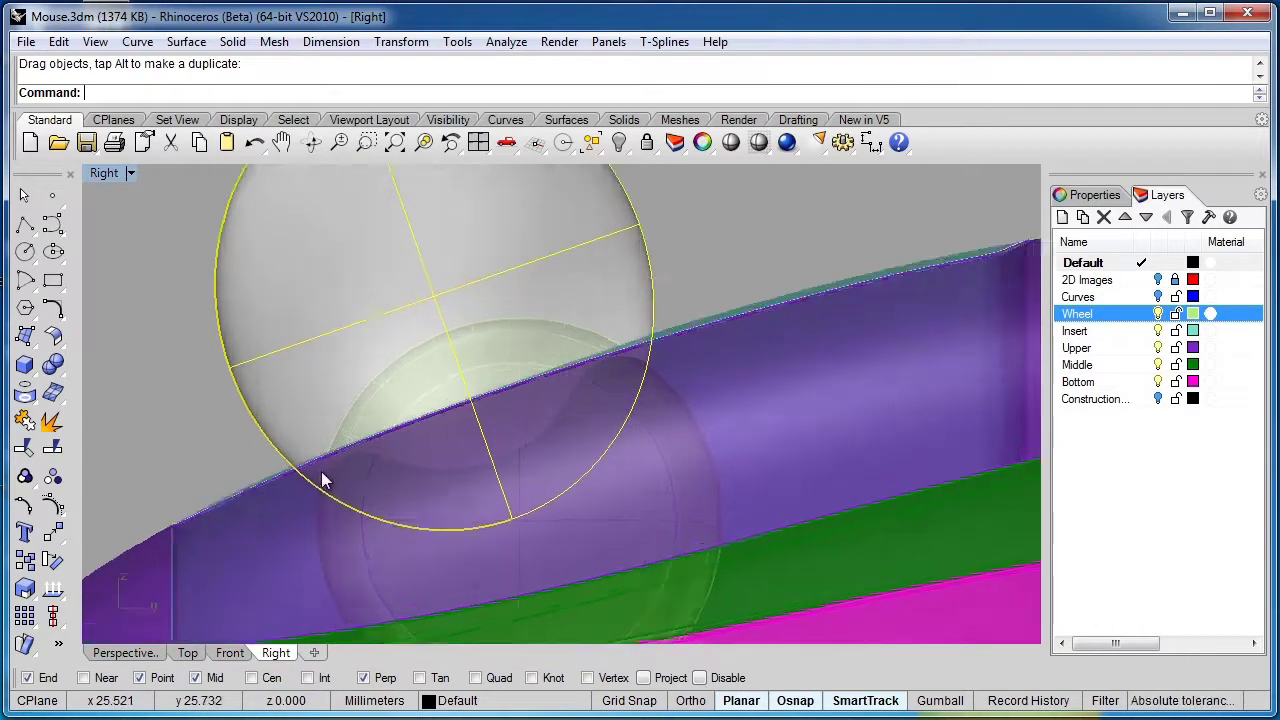
pyautogui.scroll(-3, 424, 419)
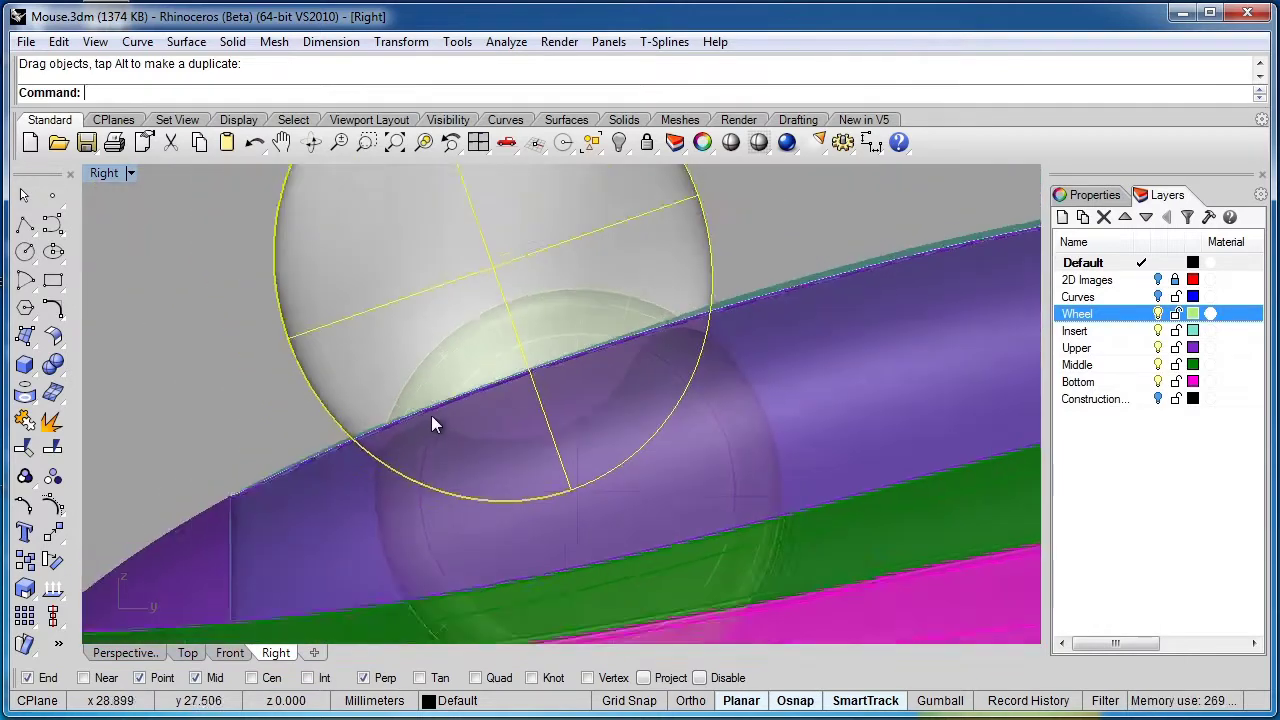
pyautogui.click(122, 652)
pyautogui.moveTo(351, 523); pyautogui.dragTo(296, 648, button='right')
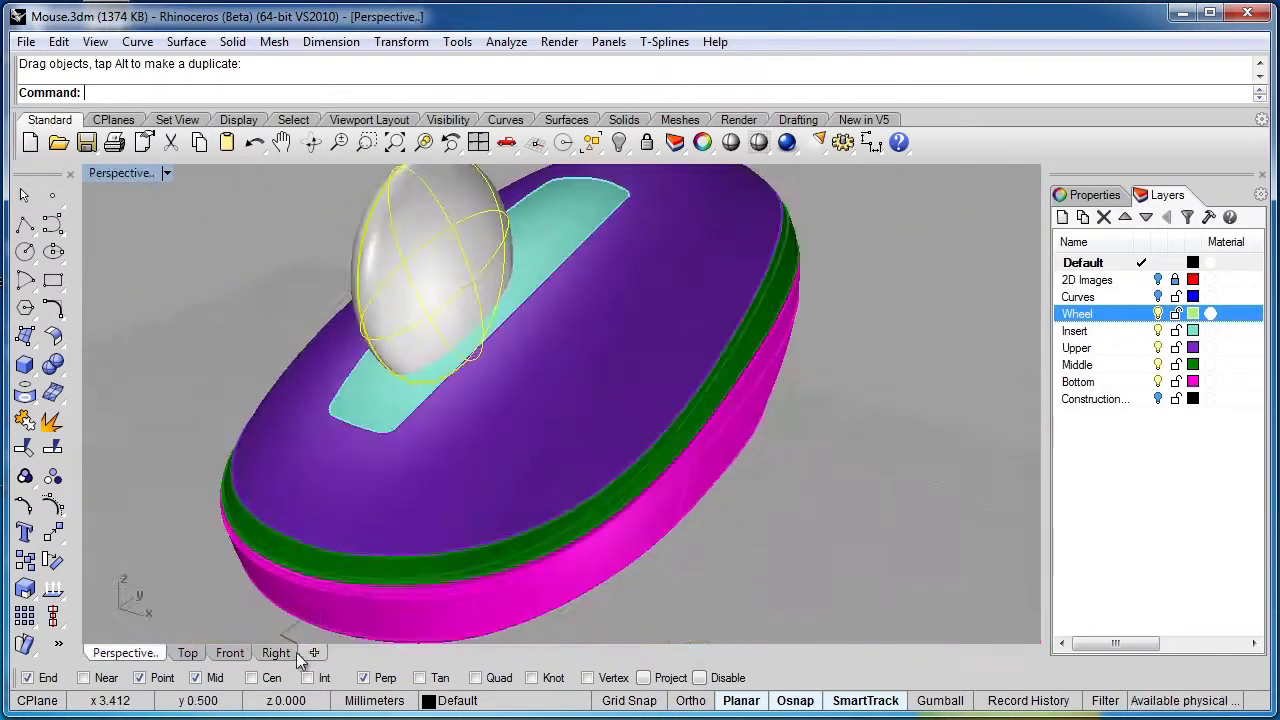
pyautogui.click(277, 653)
pyautogui.scroll(-2, 561, 448)
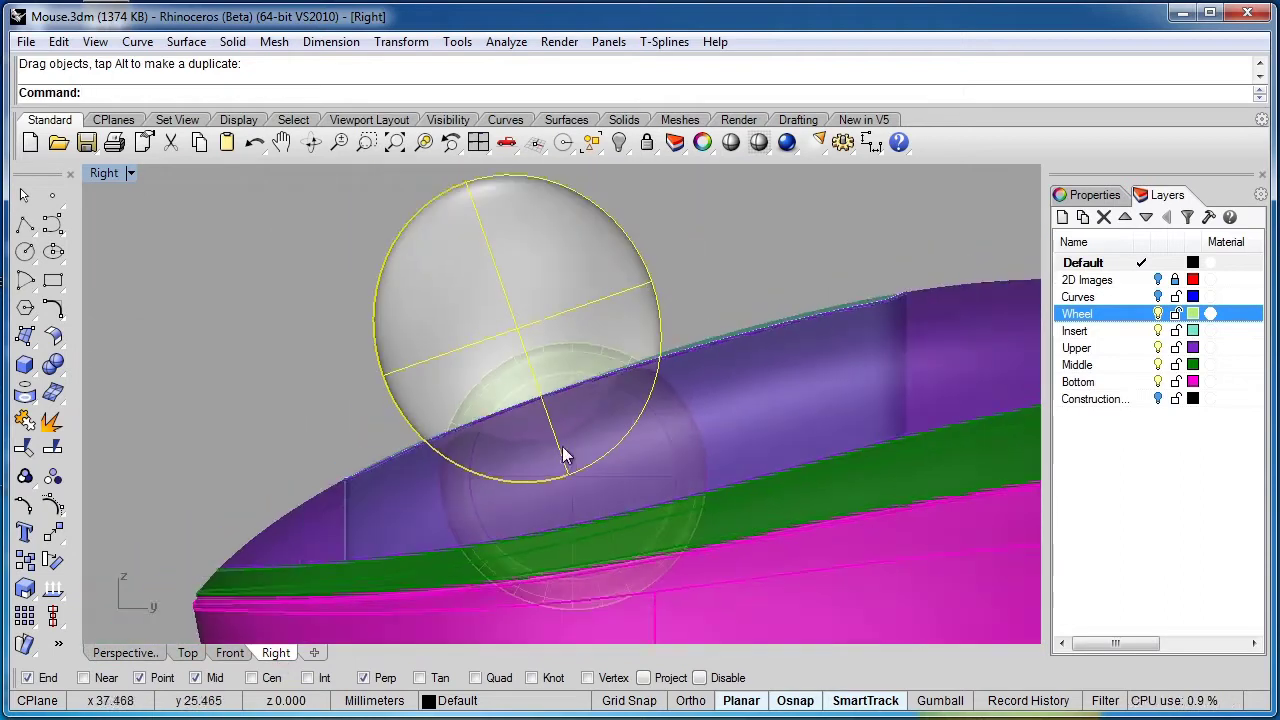
# Step: Scale1D the ellipsoid to a shorter height from its bottom end and move it up
pyautogui.click(32, 592)
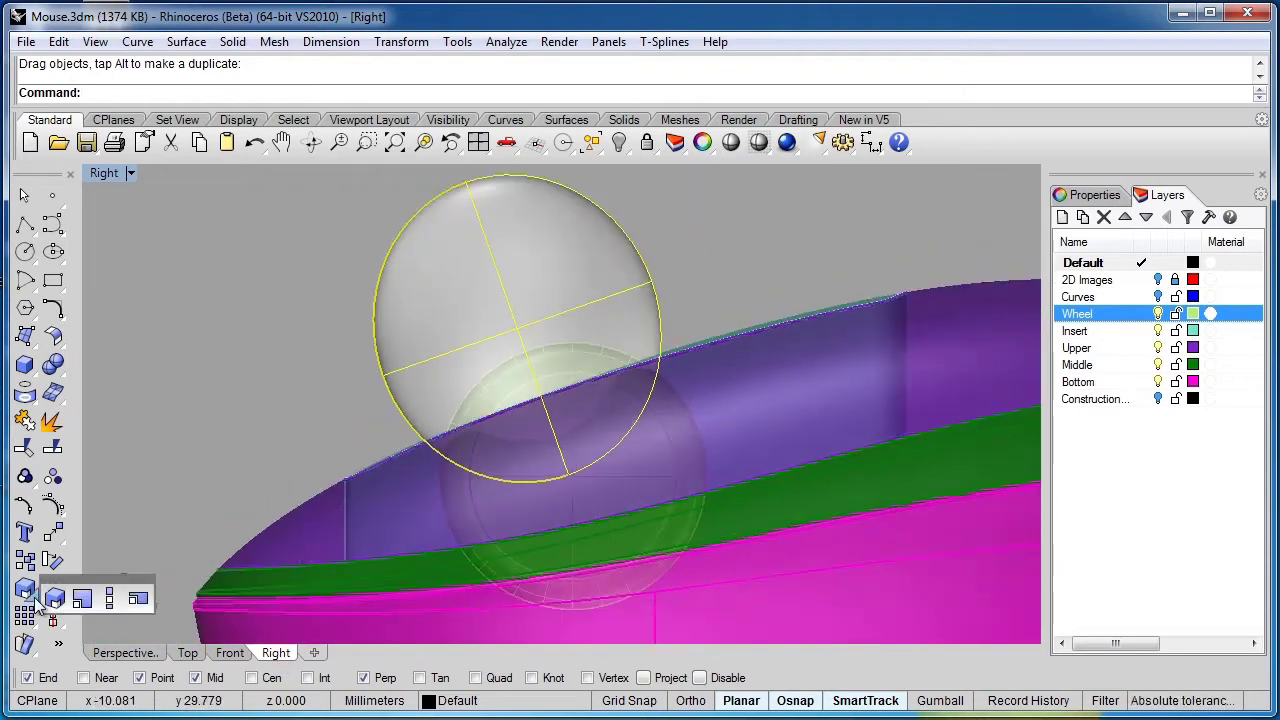
pyautogui.click(109, 600)
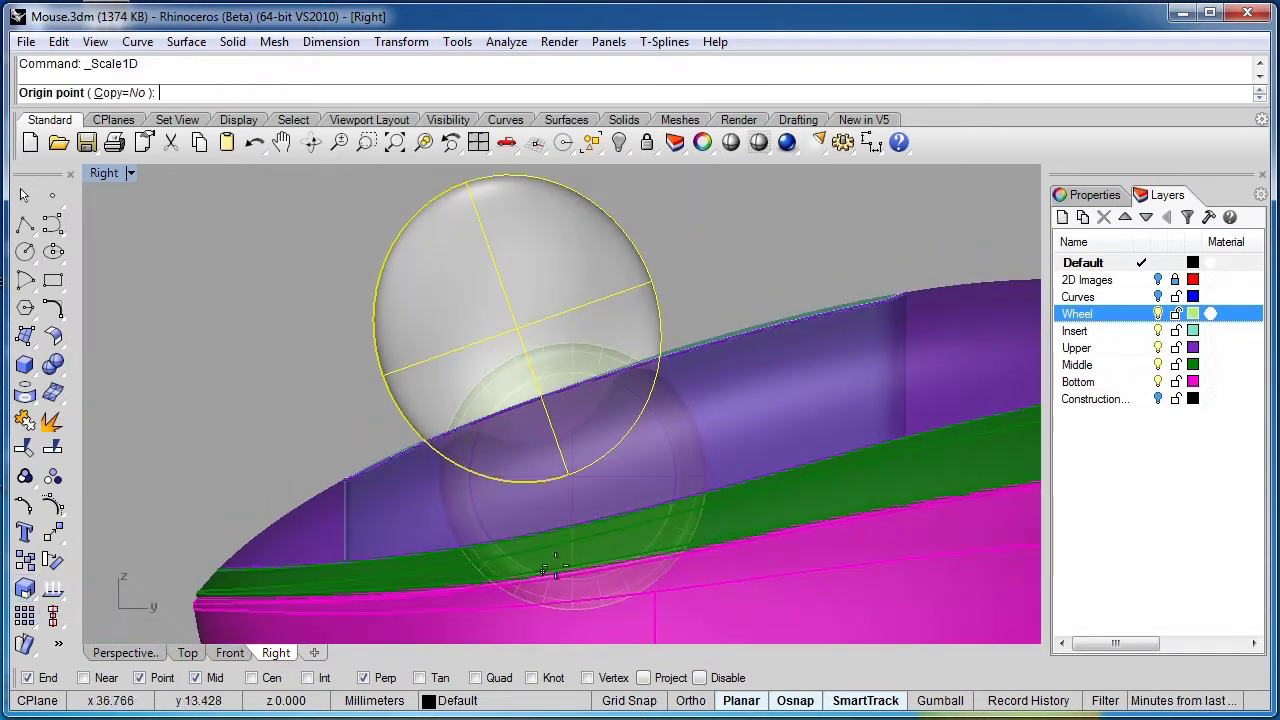
pyautogui.click(567, 467)
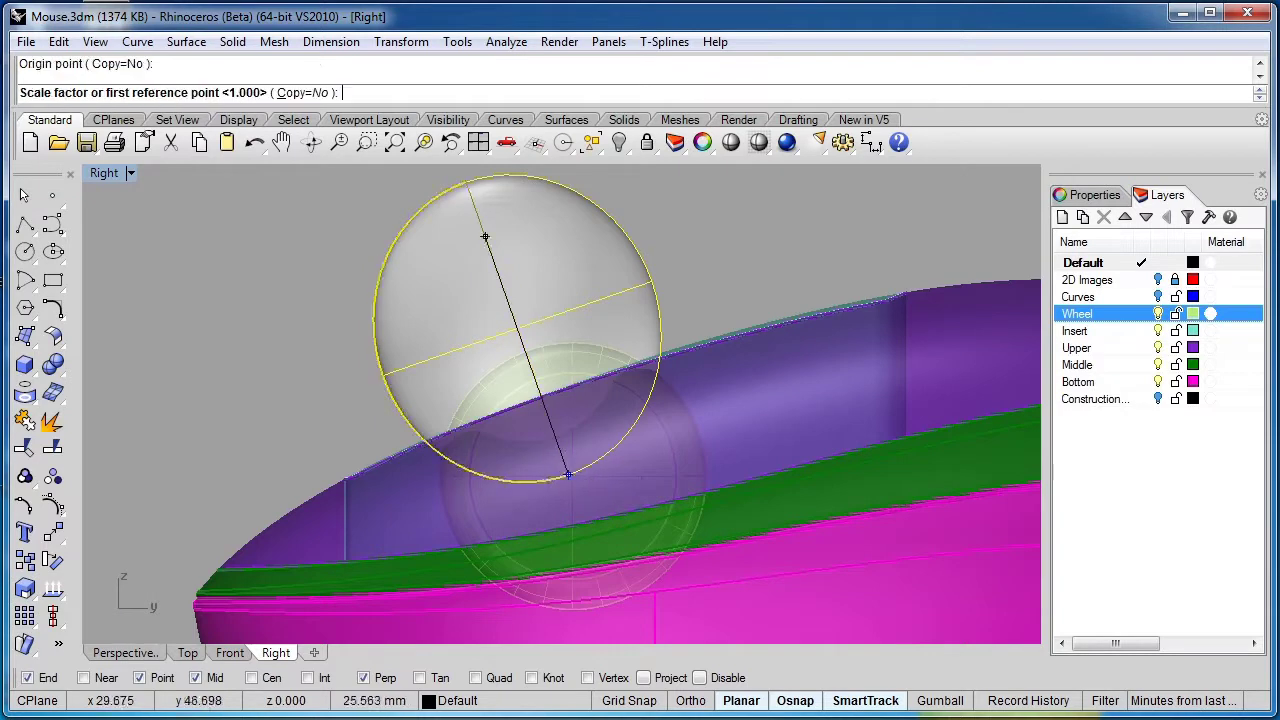
pyautogui.click(460, 177)
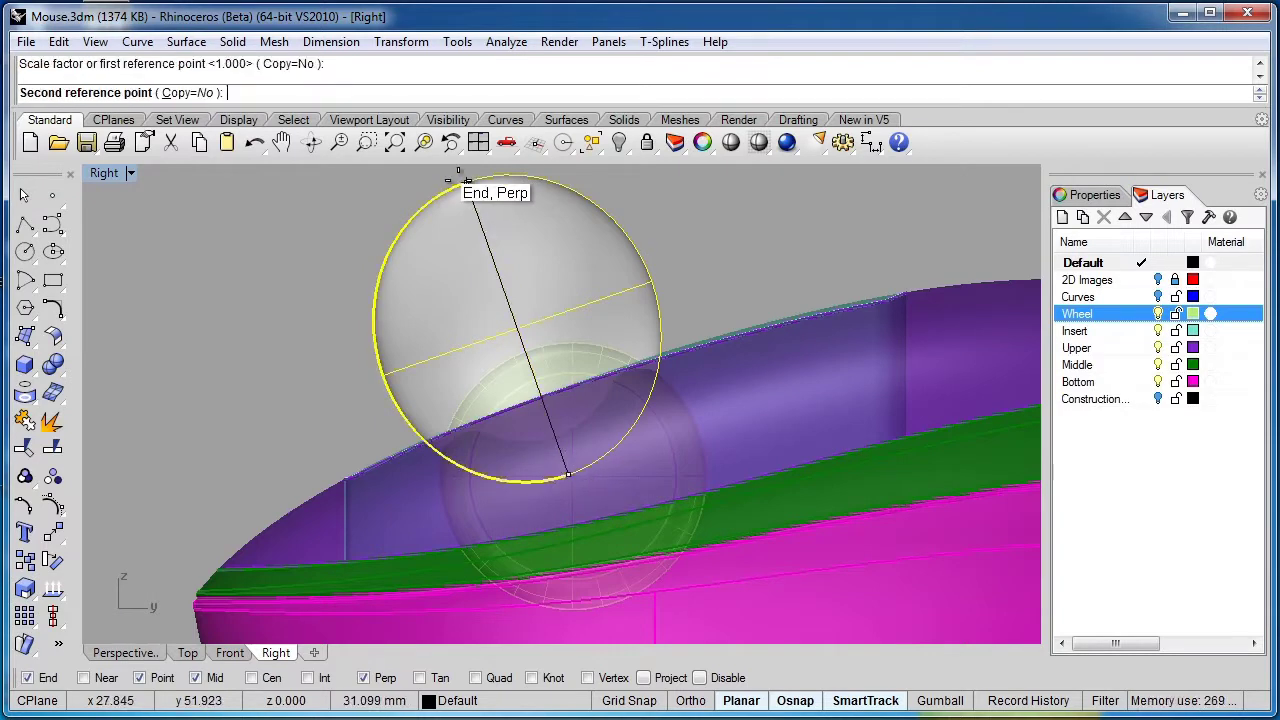
pyautogui.click(487, 257)
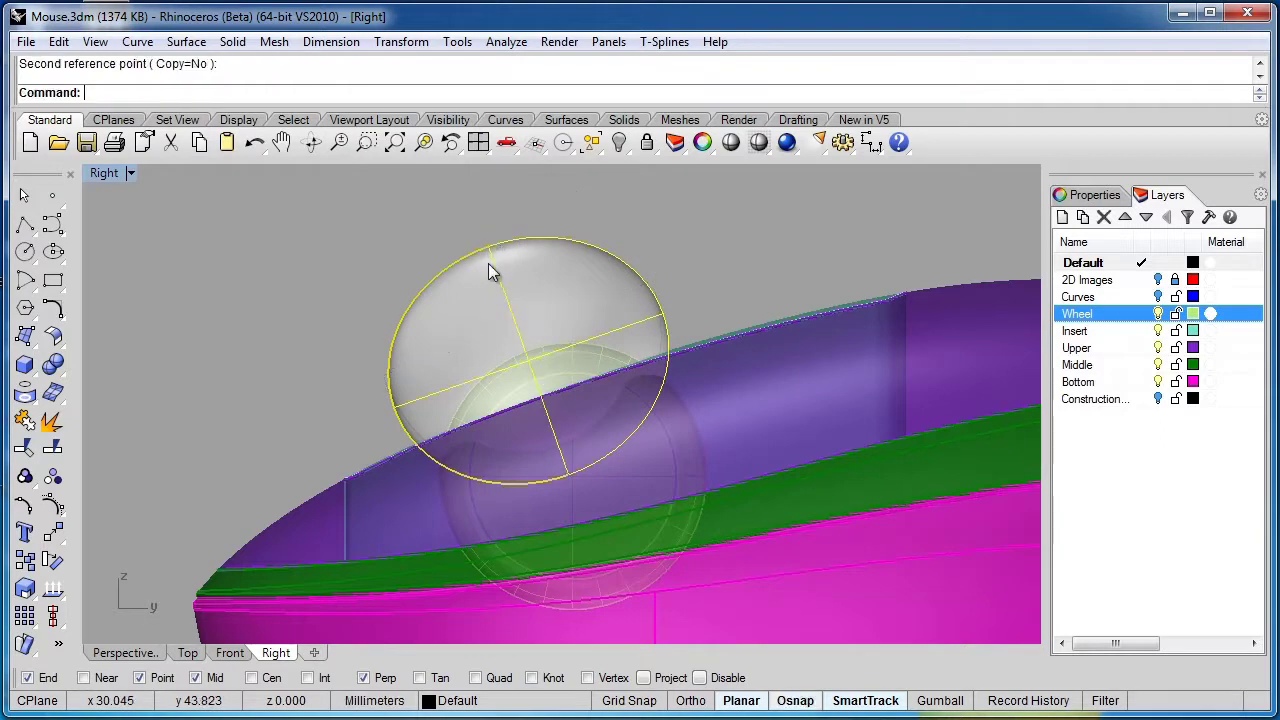
pyautogui.moveTo(493, 262); pyautogui.dragTo(480, 232)
pyautogui.click(290, 322)
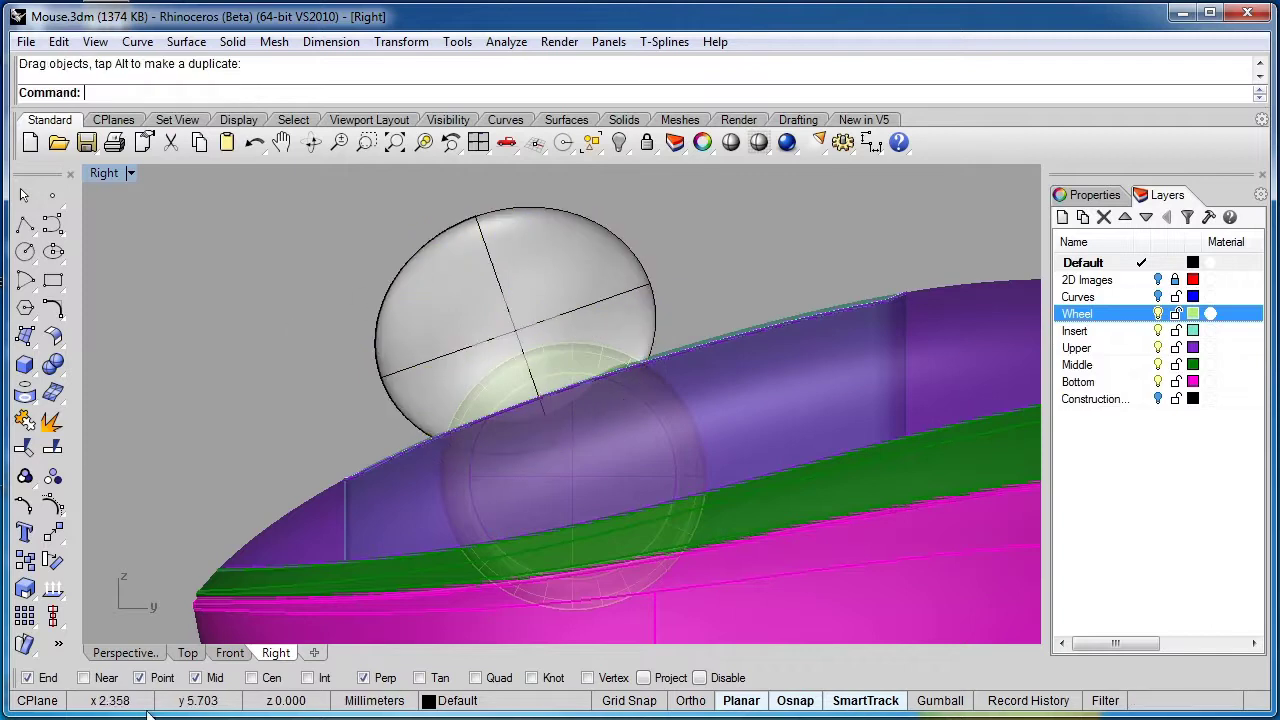
# Step: BooleanDifference the ellipsoid from the cyan insert with DeleteInput=Yes and inspect the opening
pyautogui.click(129, 652)
pyautogui.moveTo(327, 487); pyautogui.dragTo(406, 389, button='right')
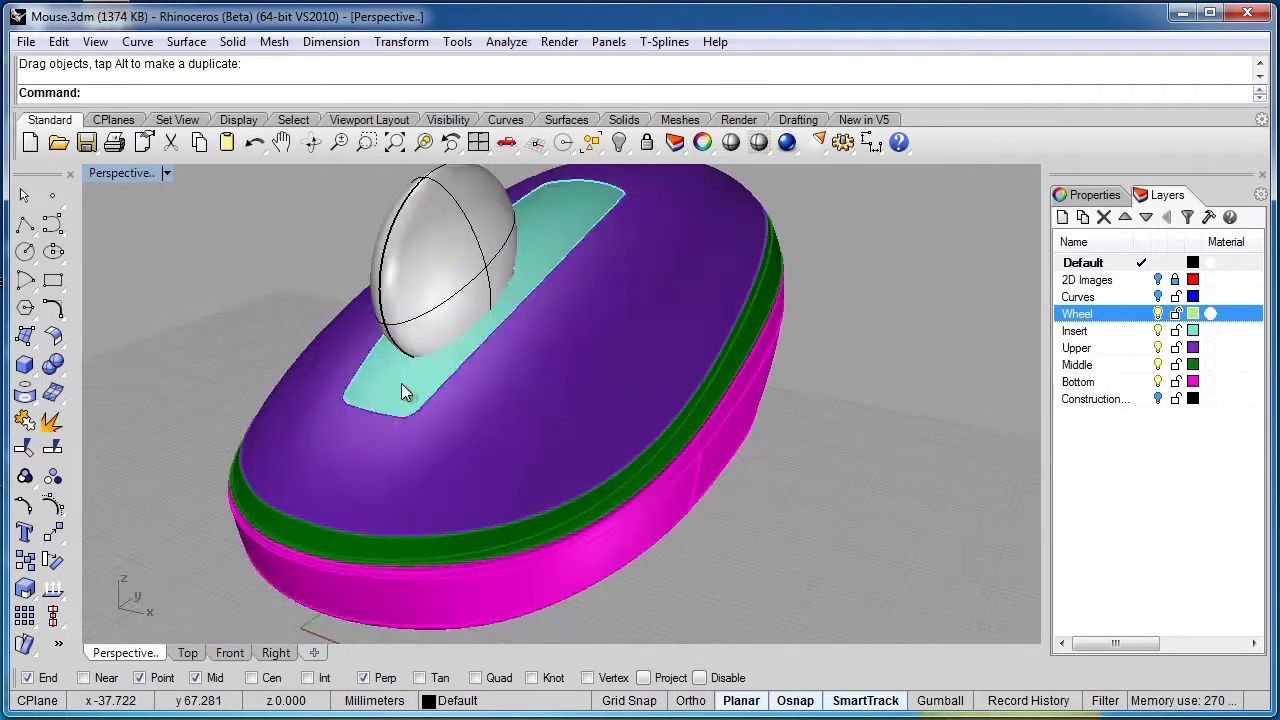
pyautogui.click(404, 390)
pyautogui.click(58, 368)
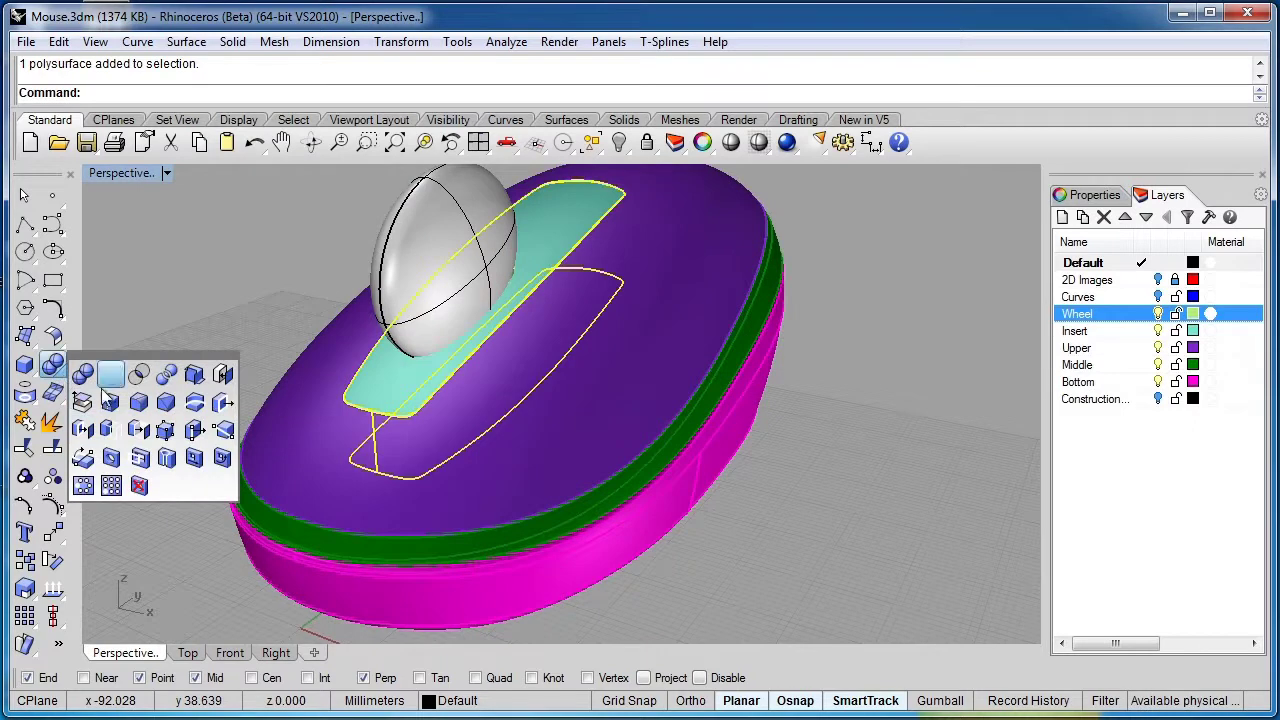
pyautogui.click(110, 375)
pyautogui.hotkey('ctrl', 'z')
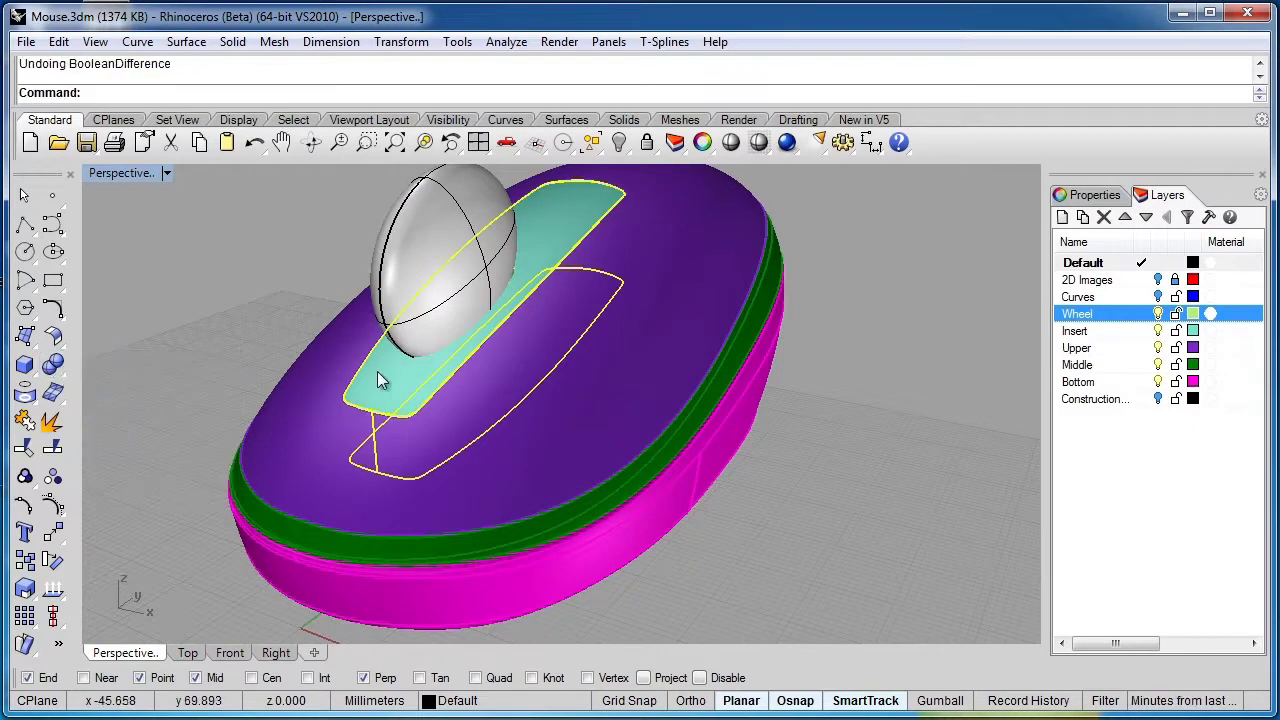
pyautogui.click(63, 375)
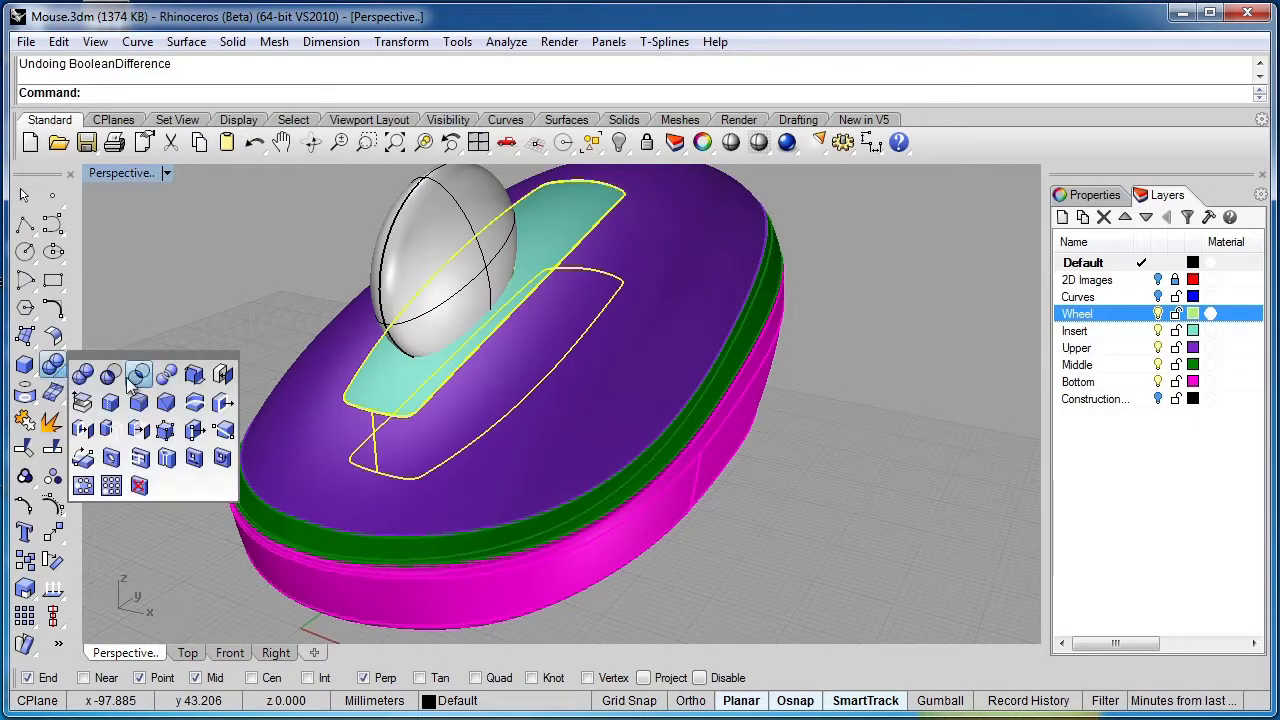
pyautogui.click(111, 376)
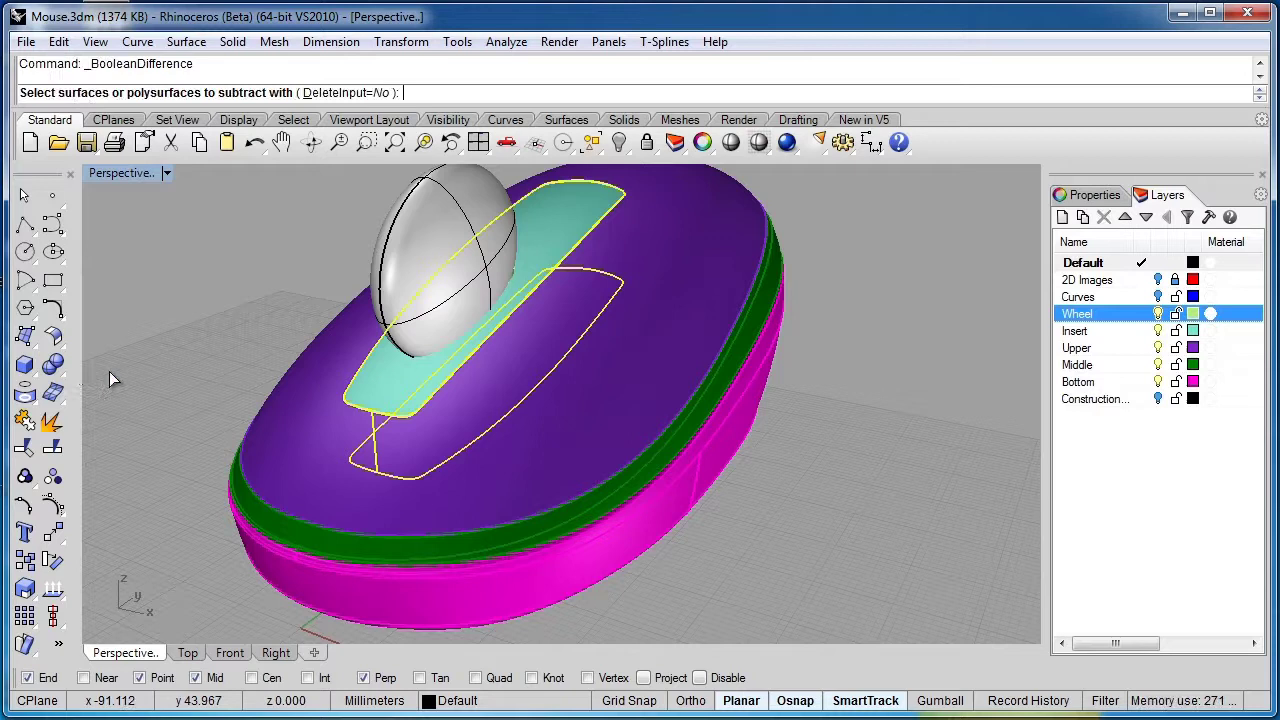
pyautogui.click(361, 97)
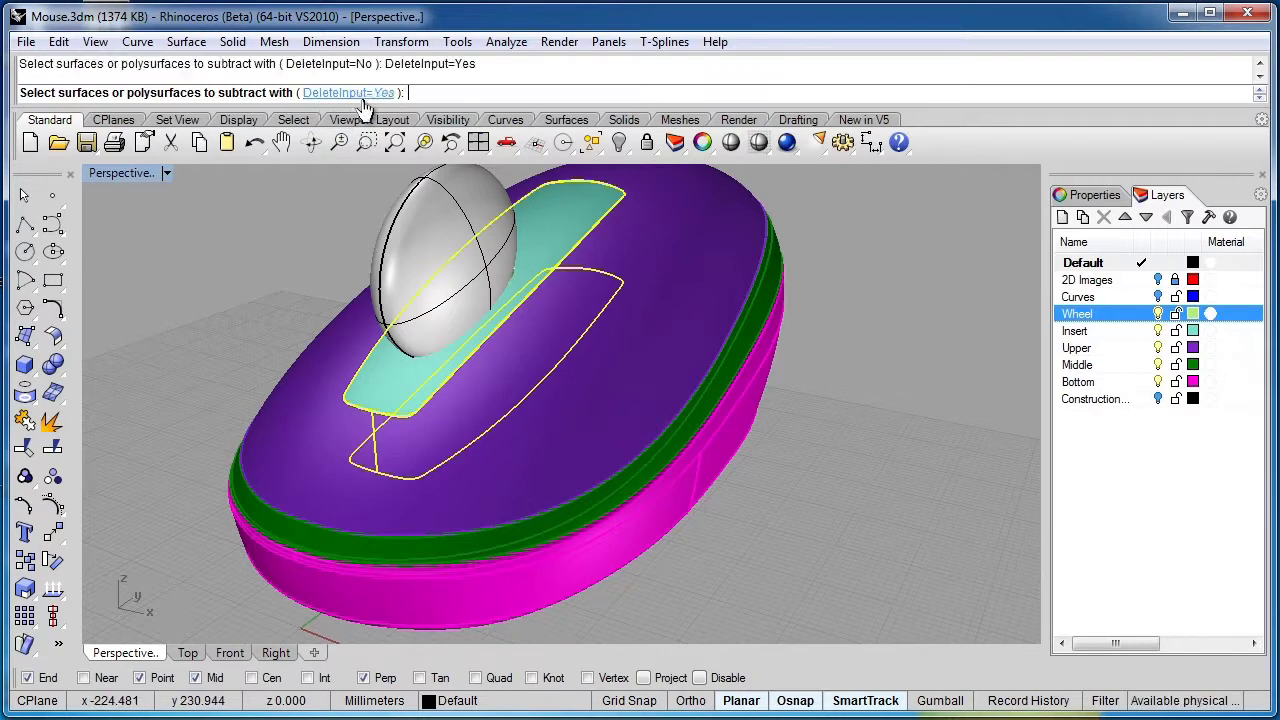
pyautogui.click(425, 231)
pyautogui.press('Return')
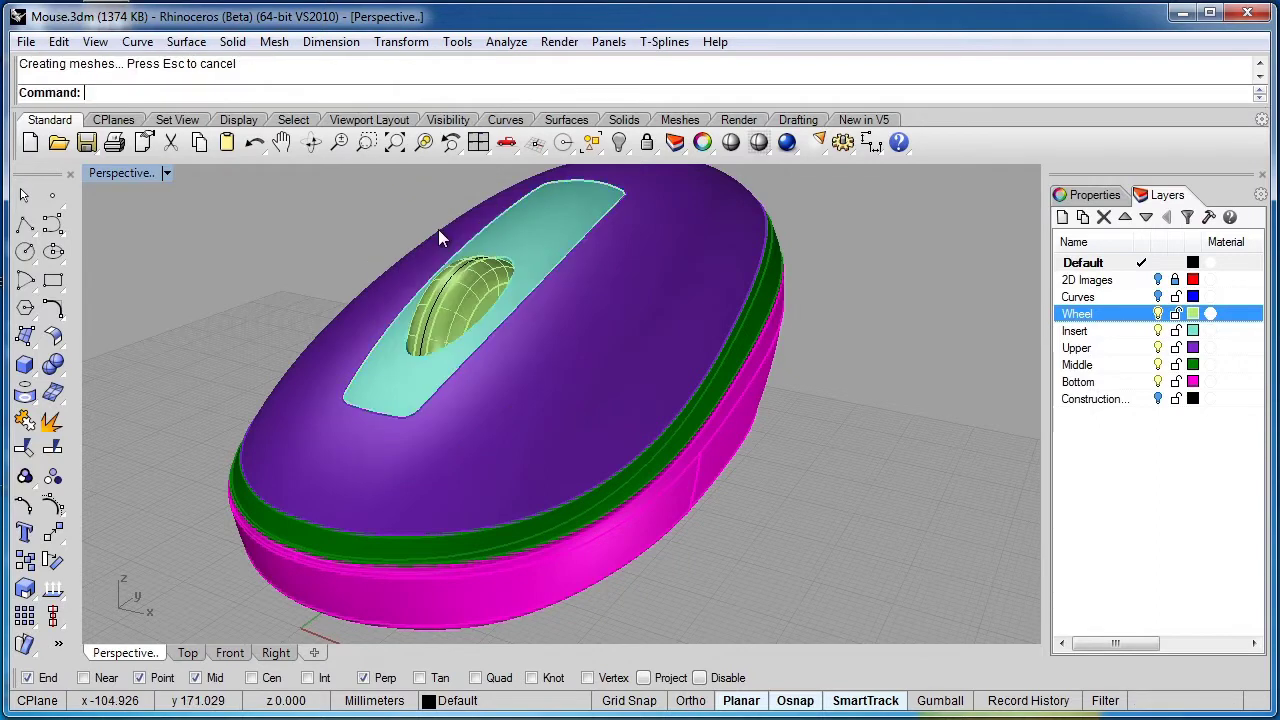
pyautogui.scroll(3, 458, 309)
pyautogui.moveTo(458, 309); pyautogui.dragTo(502, 500, button='right')
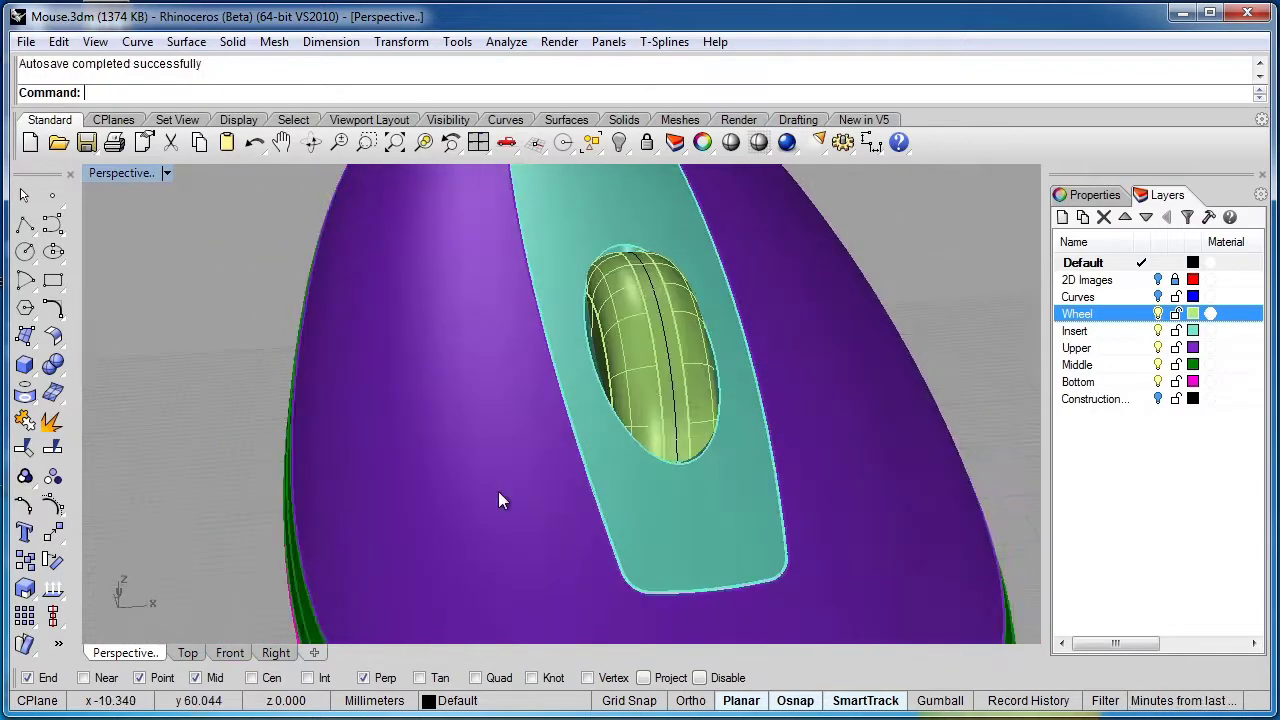
# Step: Undo the test cut and Scale1D the ellipsoid from its bottom in Top view
pyautogui.hotkey('ctrl', 'z')
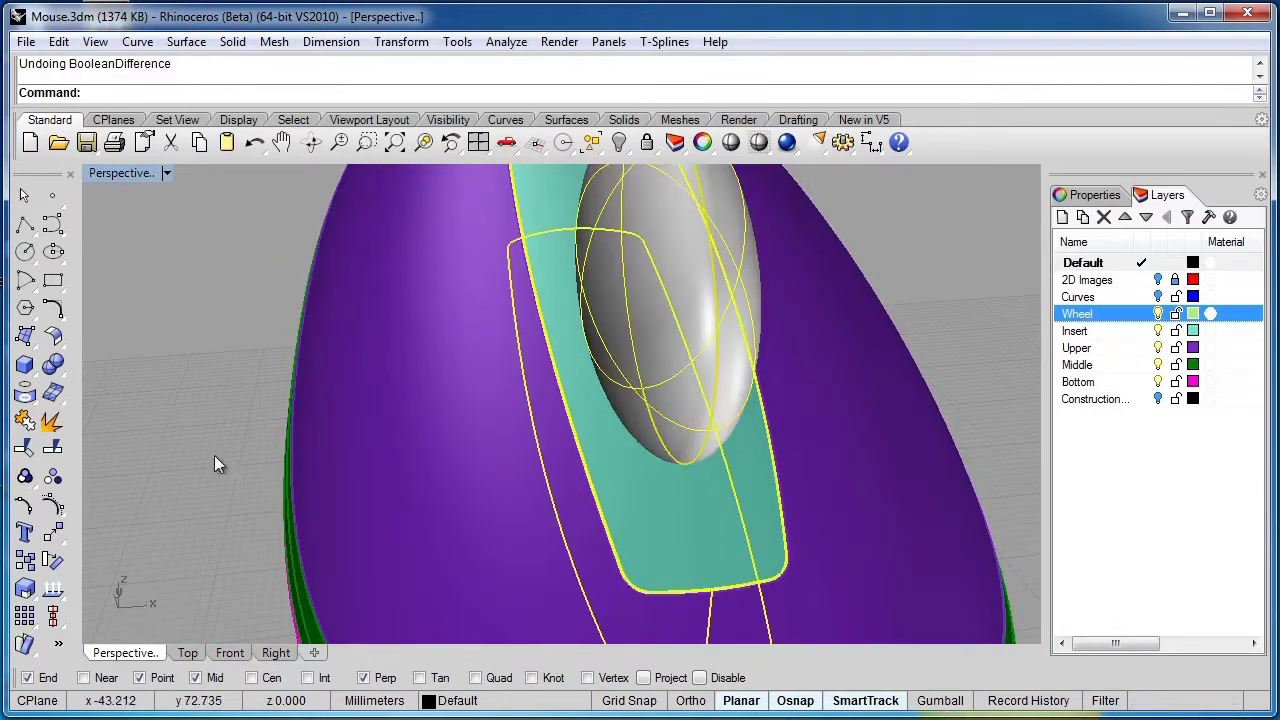
pyautogui.click(214, 455)
pyautogui.click(691, 430)
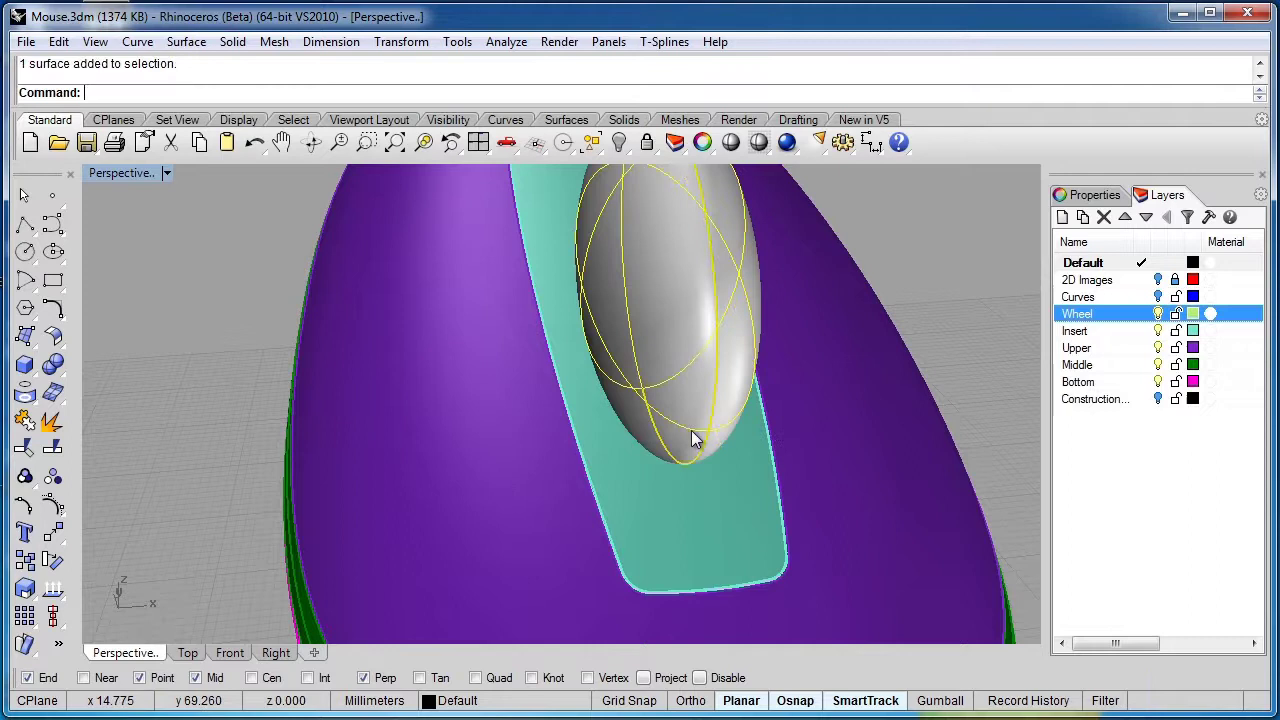
pyautogui.click(188, 652)
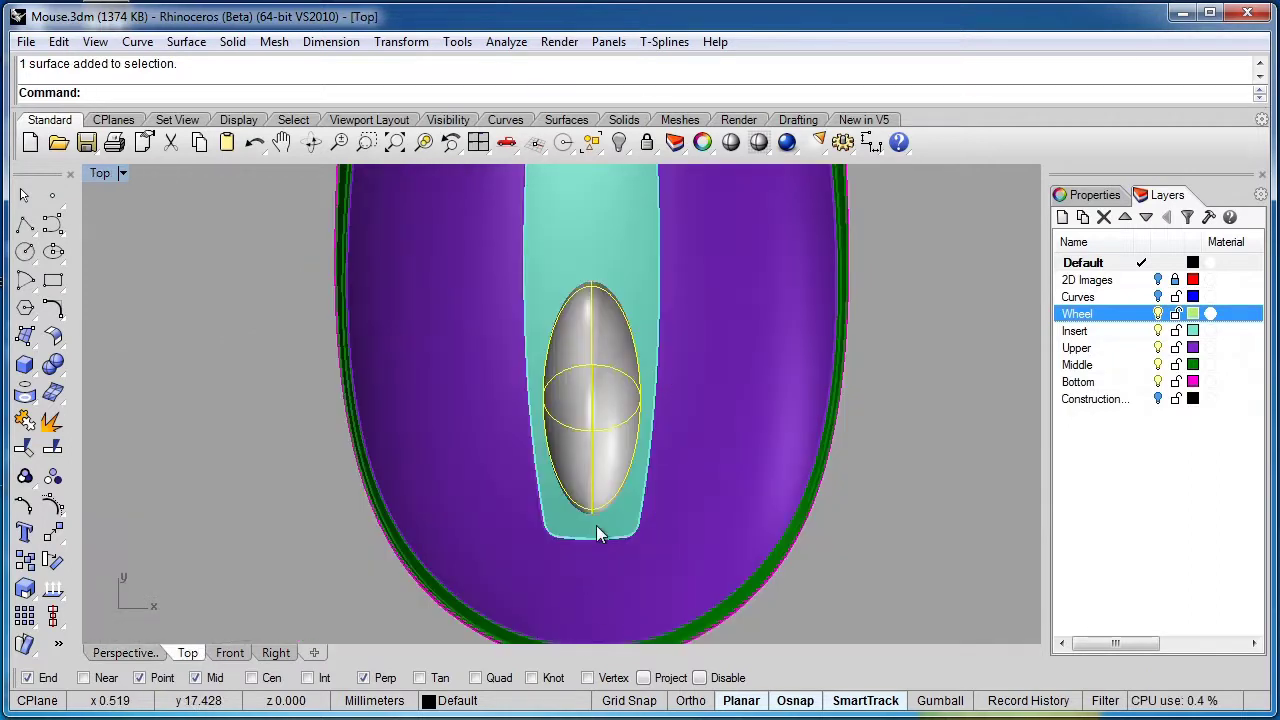
pyautogui.click(35, 598)
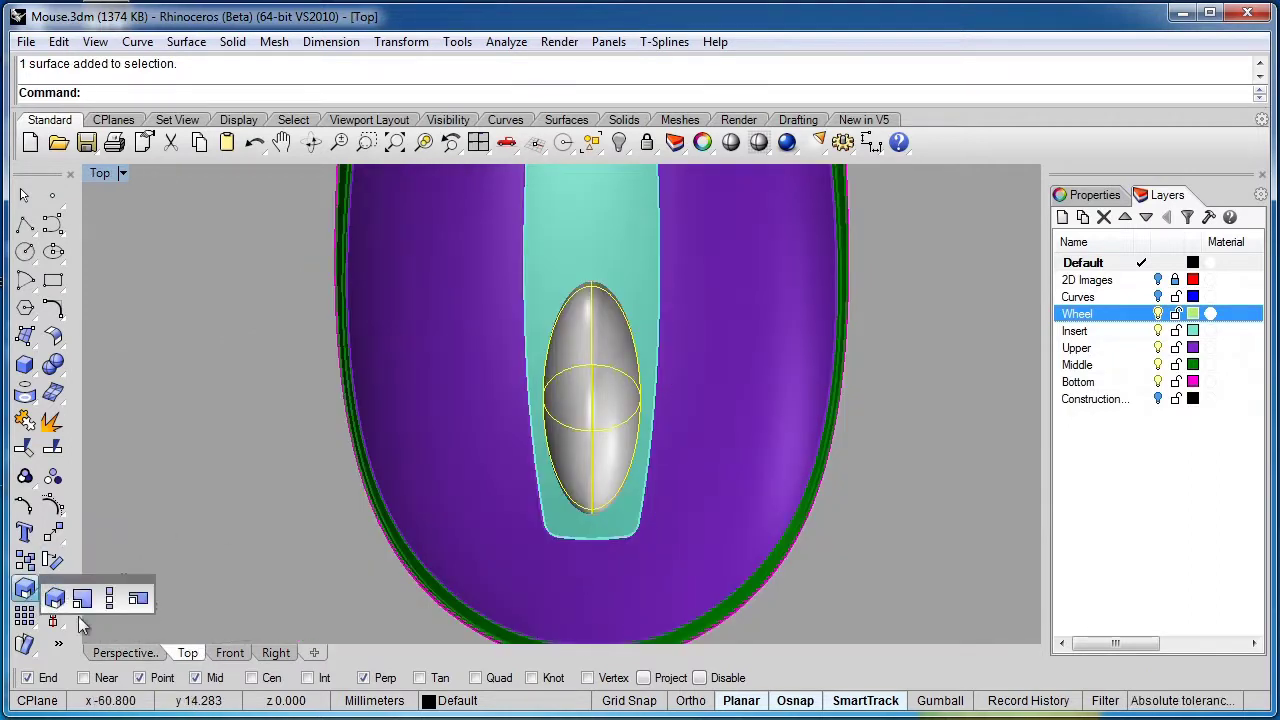
pyautogui.click(100, 600)
pyautogui.click(591, 517)
pyautogui.click(337, 514)
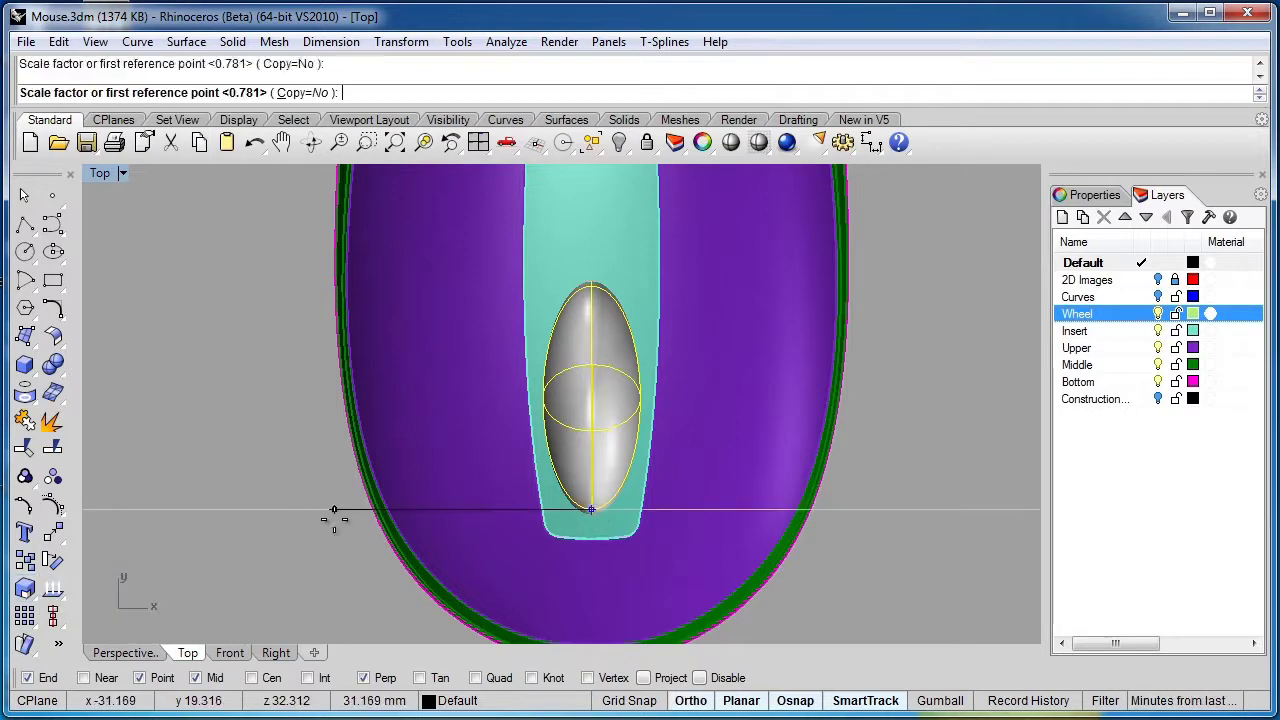
pyautogui.click(300, 560)
# Step: Nudge the ellipsoid slightly down into the mouse top in the Right viewport
pyautogui.click(124, 652)
pyautogui.moveTo(569, 503); pyautogui.dragTo(484, 418, button='right')
pyautogui.press('Escape')
pyautogui.click(484, 418)
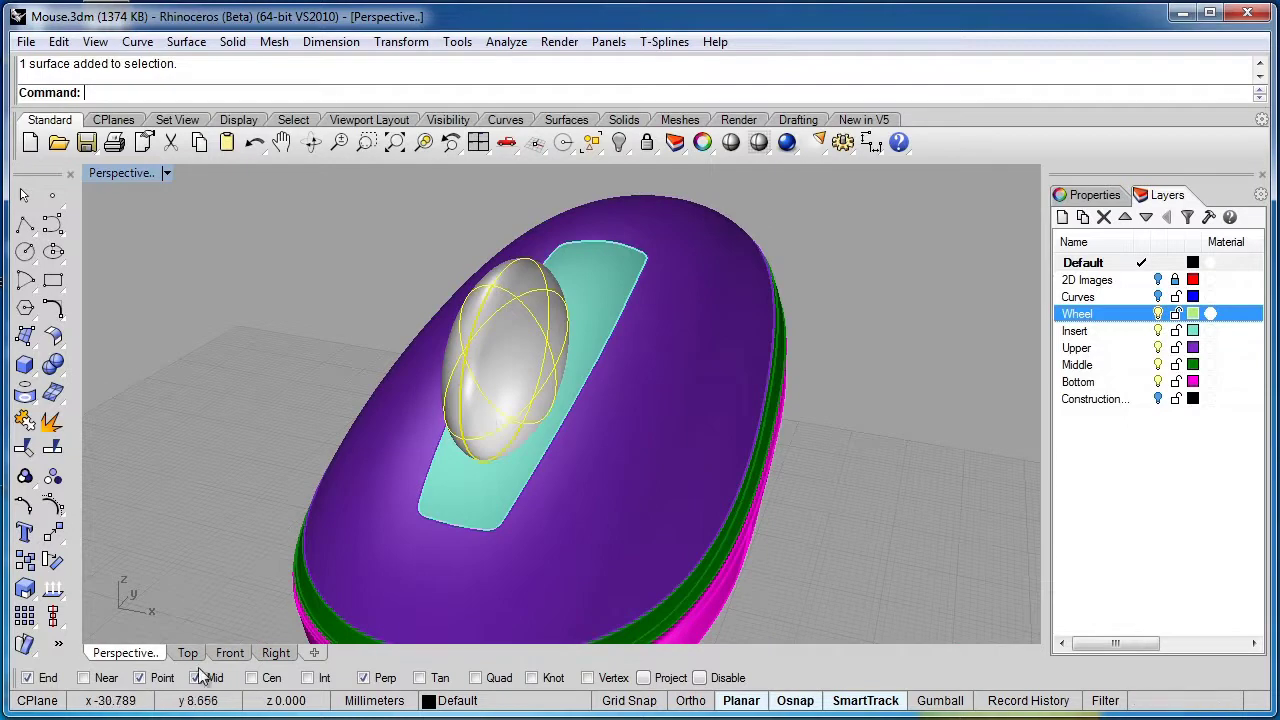
pyautogui.click(274, 653)
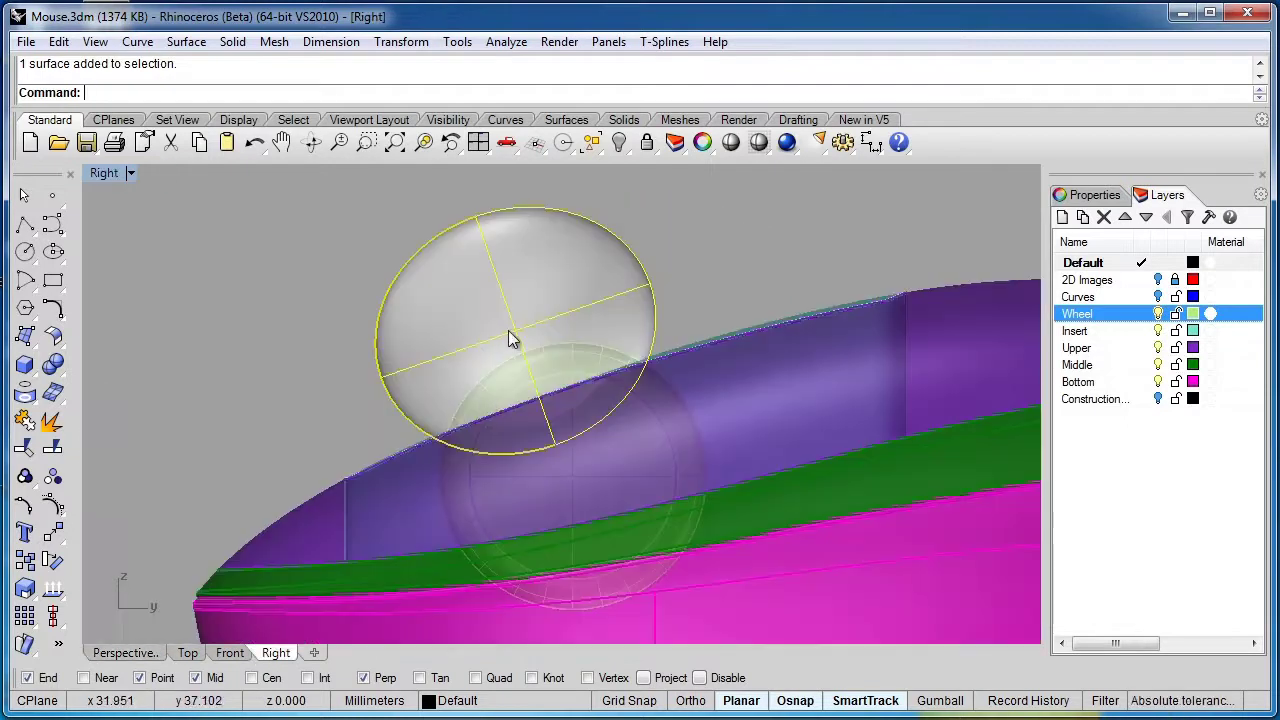
pyautogui.scroll(3, 508, 334)
pyautogui.moveTo(516, 329); pyautogui.dragTo(519, 340)
pyautogui.moveTo(521, 339); pyautogui.dragTo(520, 337)
pyautogui.click(120, 654)
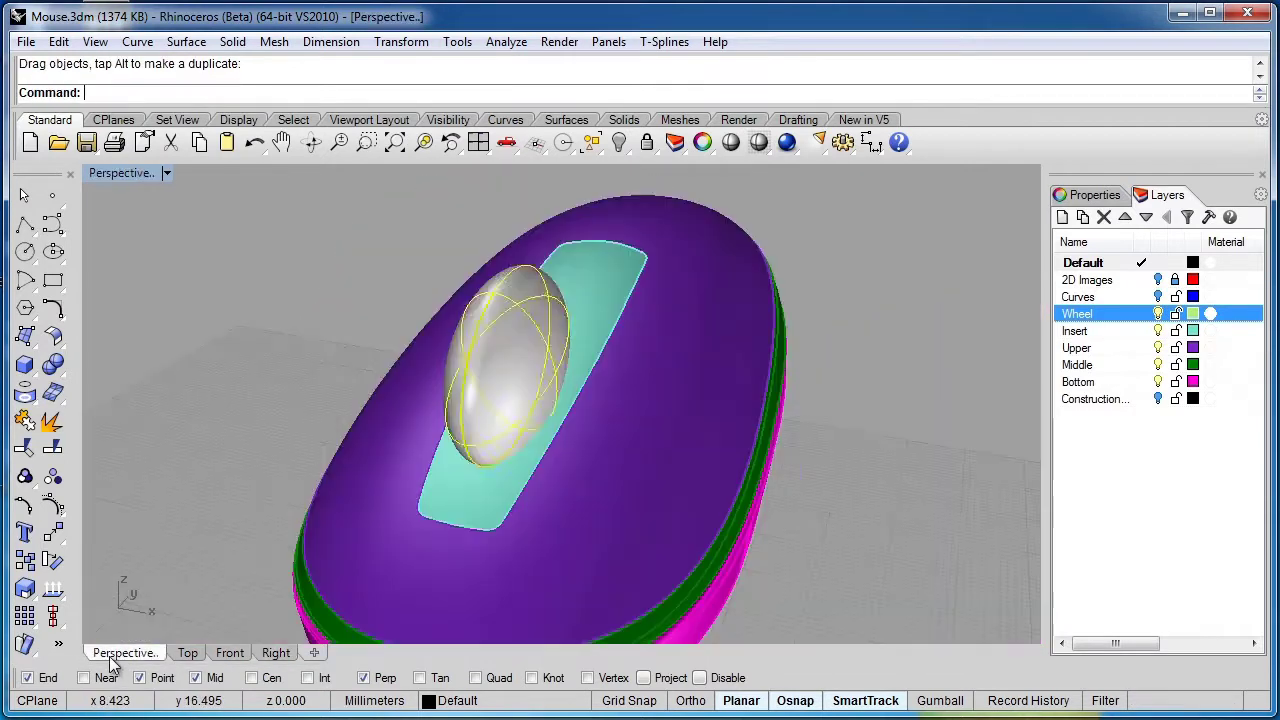
# Step: BooleanDifference the refined ellipsoid from the cyan insert, leaving an oval opening around the wheel
pyautogui.click(487, 490)
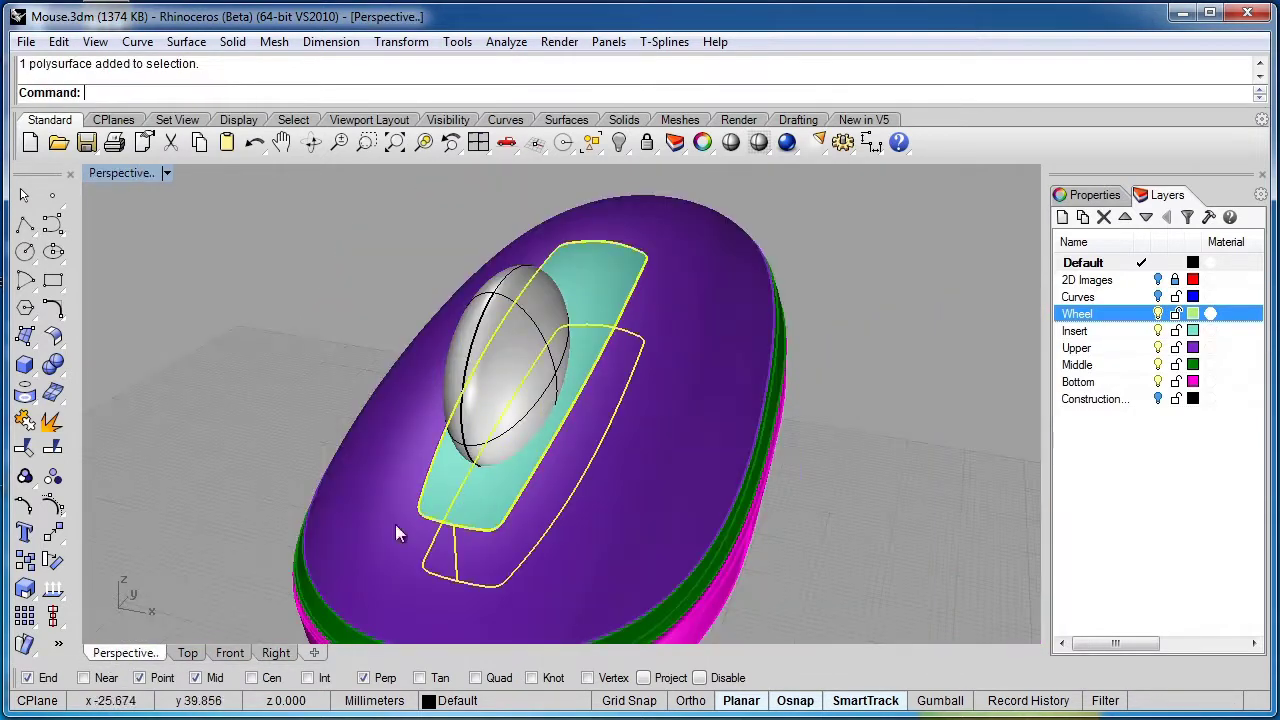
pyautogui.click(63, 371)
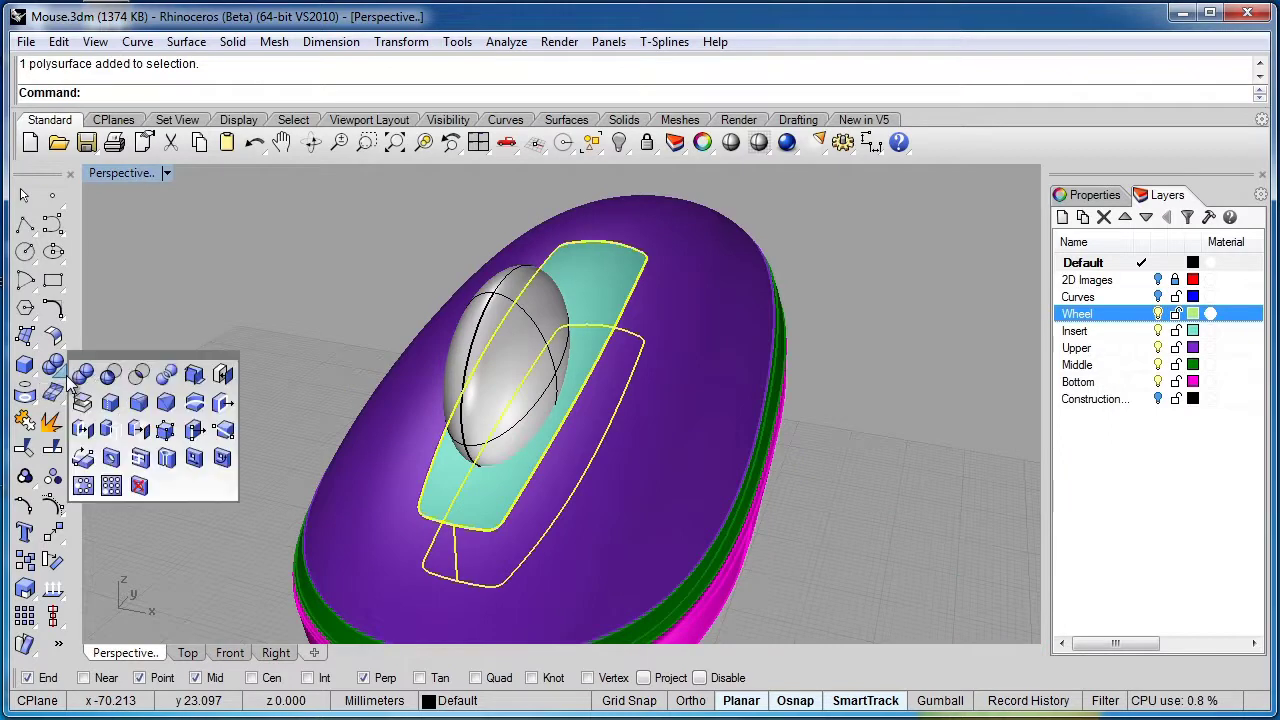
pyautogui.click(110, 376)
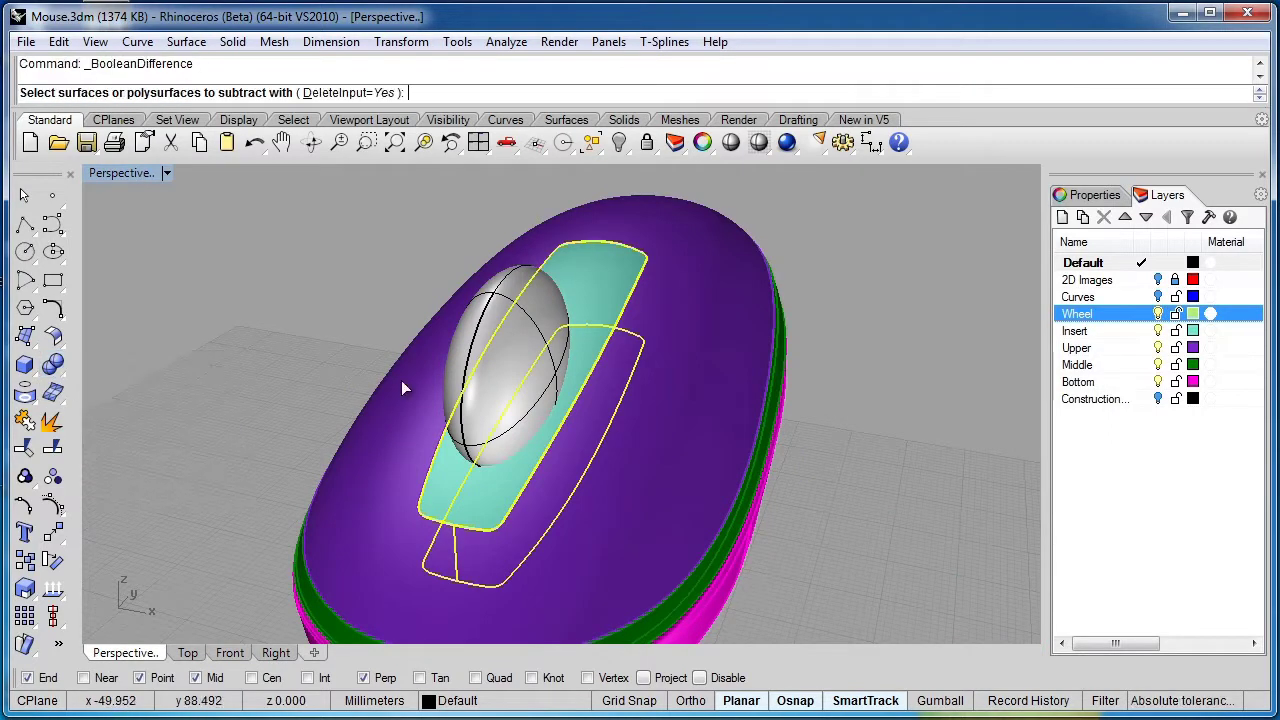
pyautogui.click(460, 343)
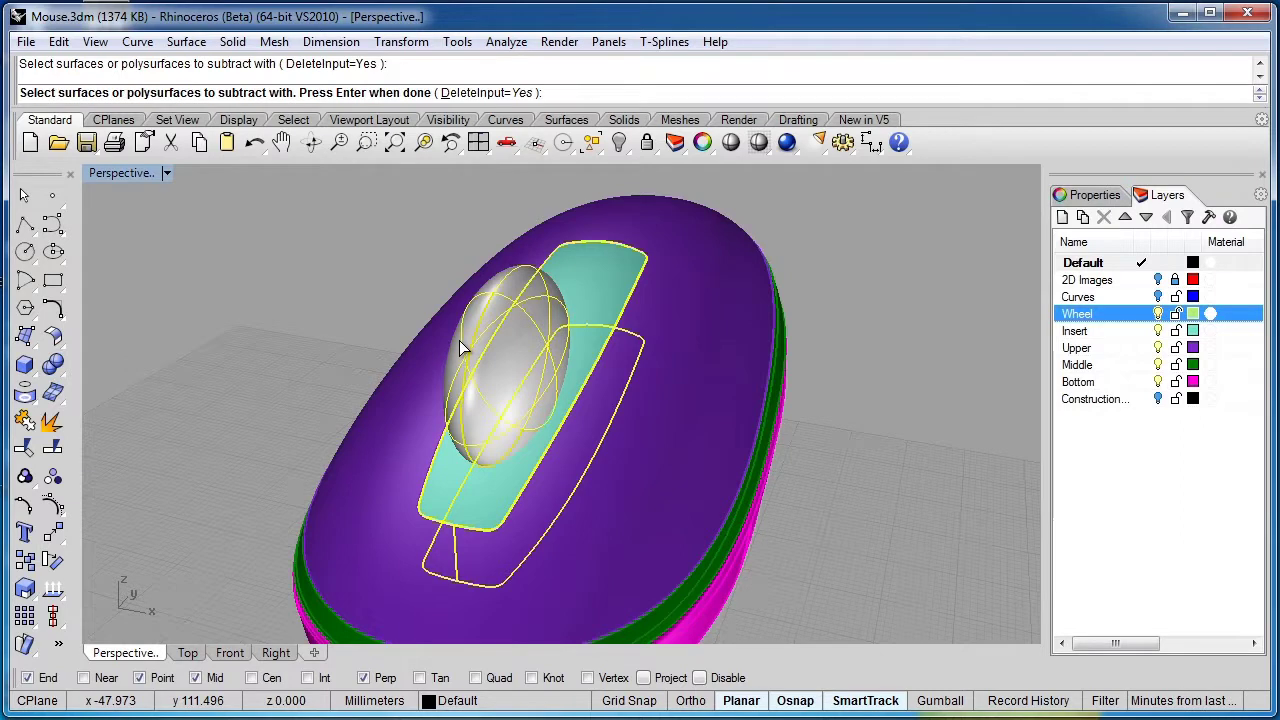
pyautogui.press('Return')
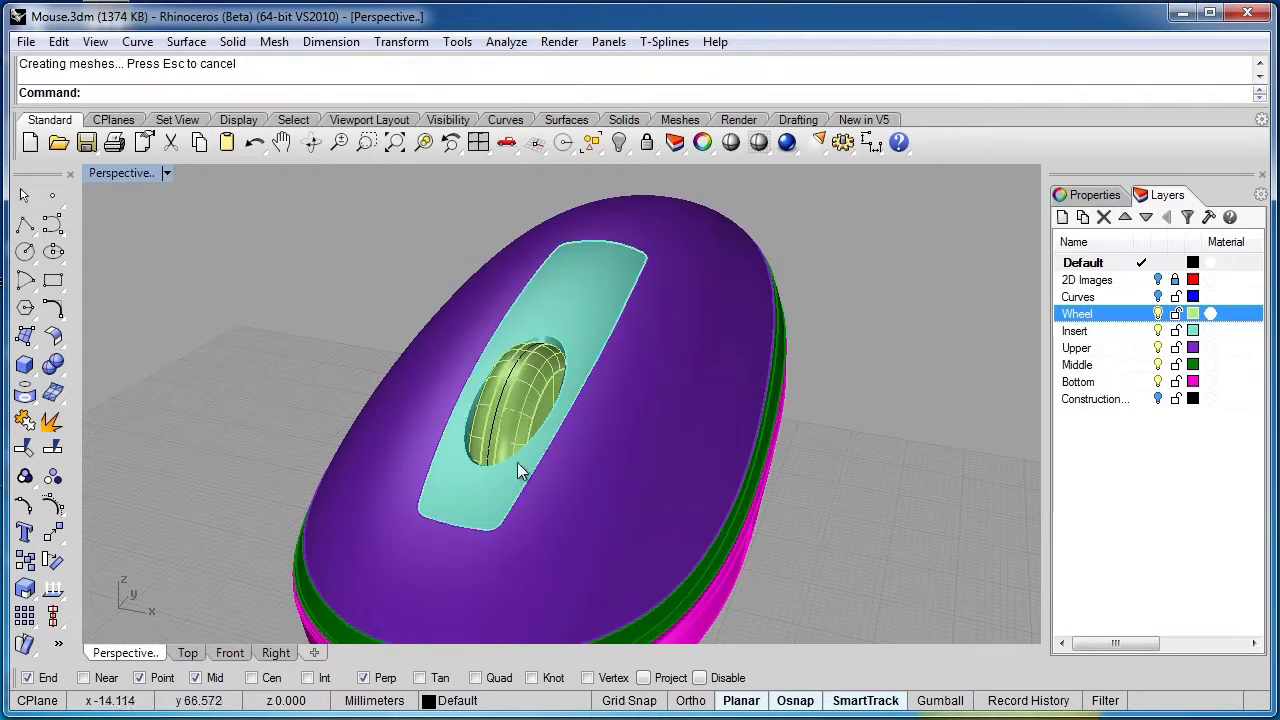
pyautogui.scroll(4, 500, 460)
pyautogui.moveTo(490, 468); pyautogui.dragTo(489, 497, button='right')
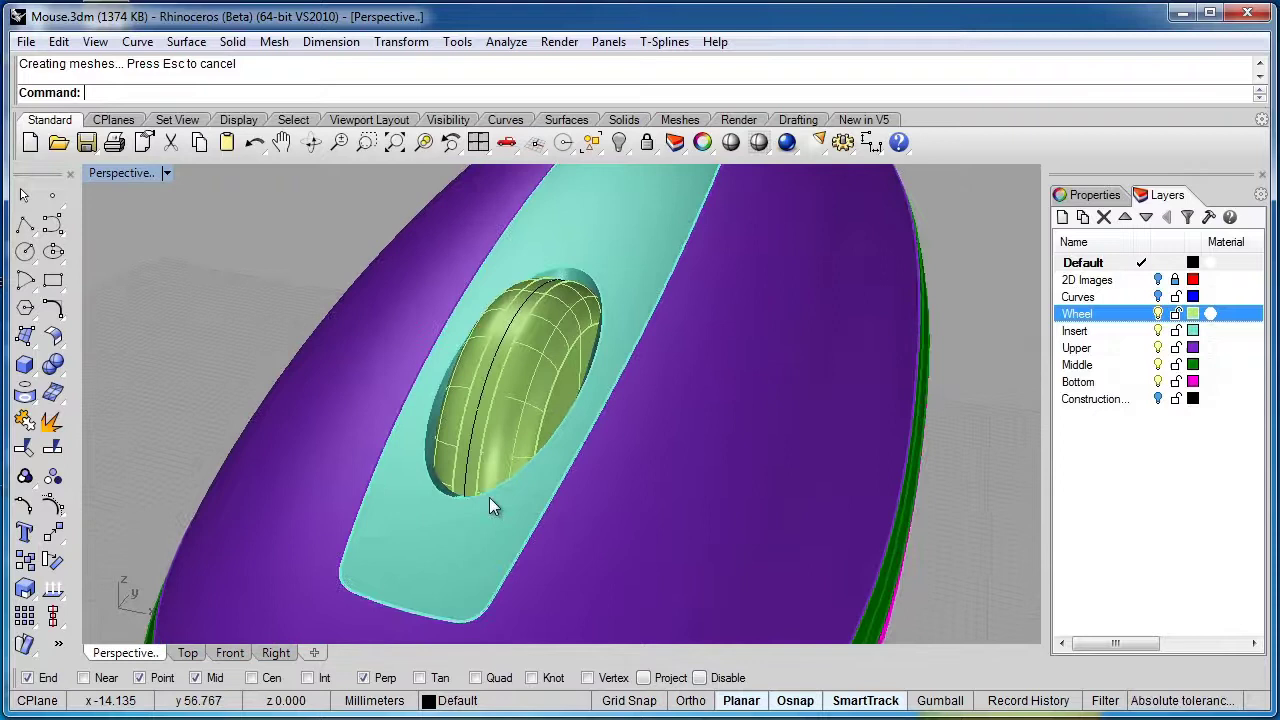
pyautogui.click(62, 372)
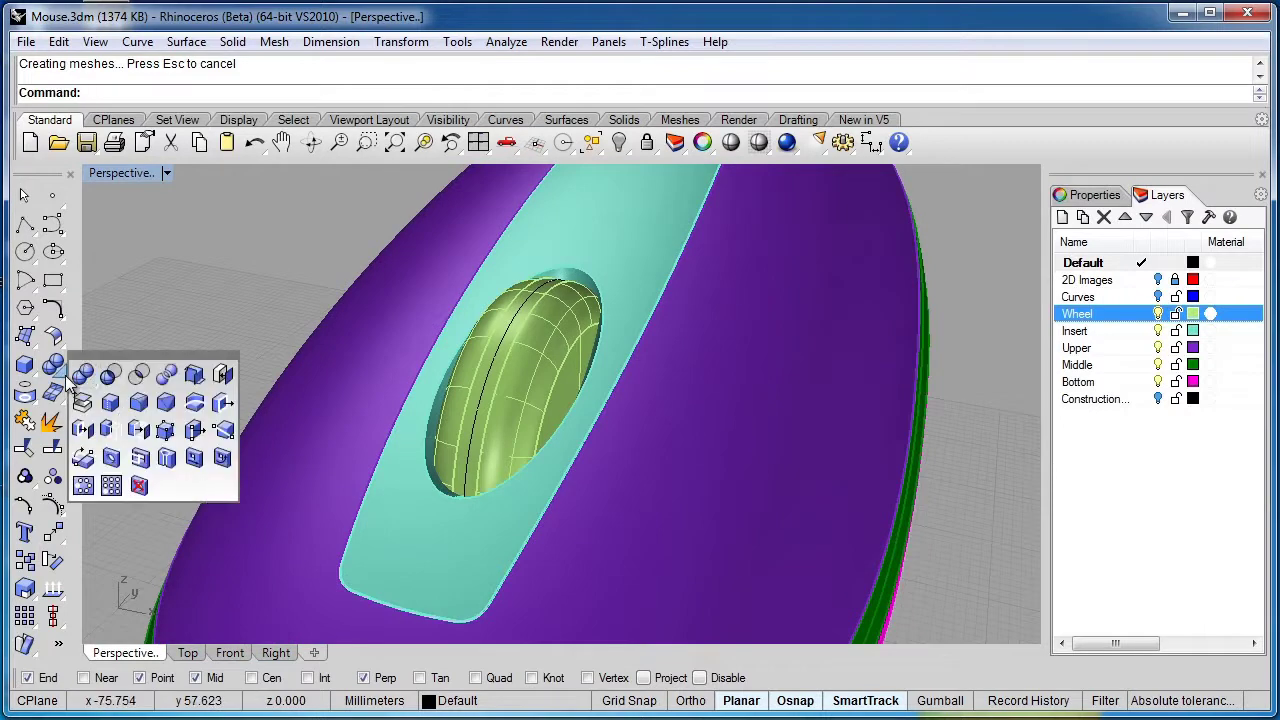
# Step: Fillet the chained rim edge of the wheel opening using SetAll radius 1.5
pyautogui.click(139, 404)
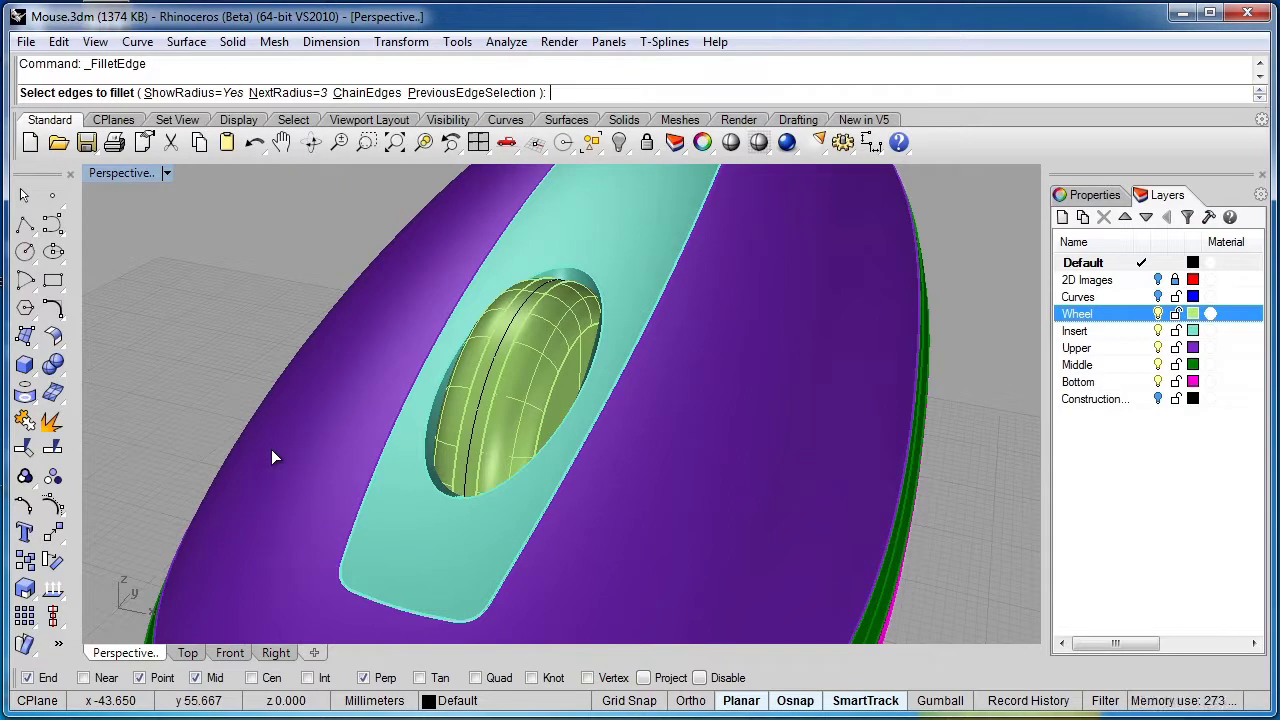
pyautogui.write('1')
pyautogui.press('Return')
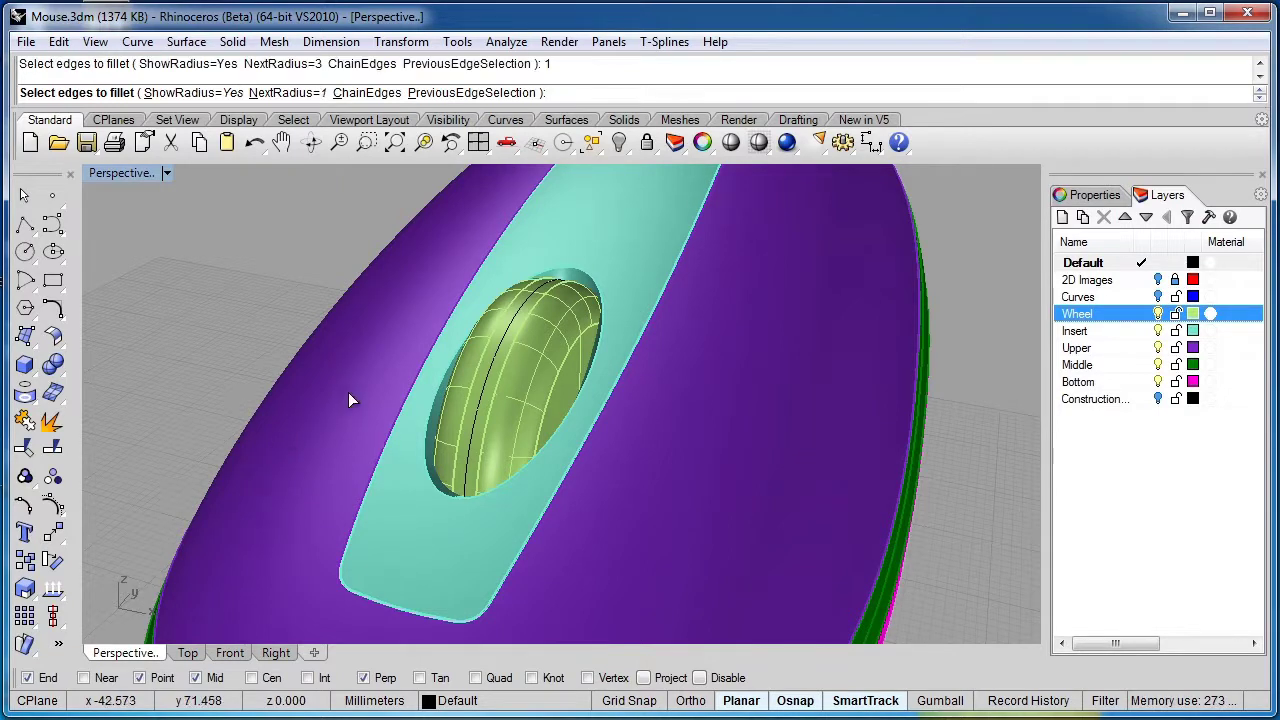
pyautogui.click(367, 92)
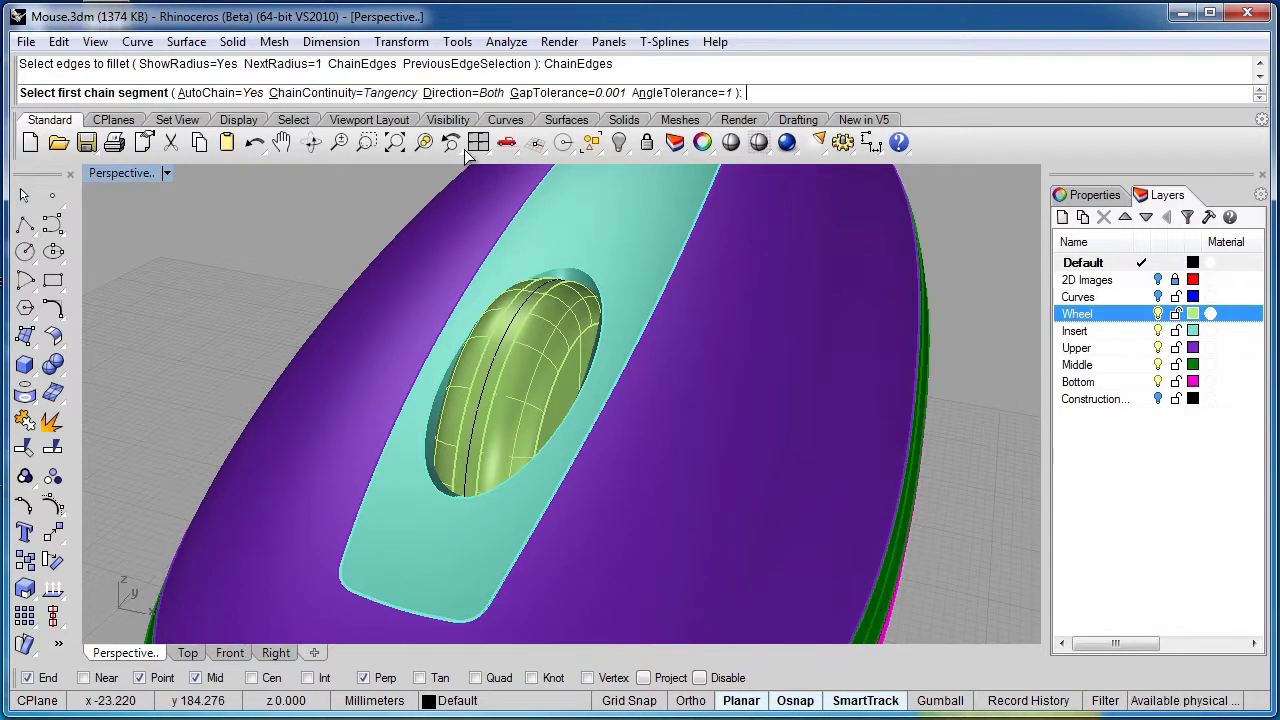
pyautogui.click(571, 277)
pyautogui.press('Return')
pyautogui.press('Return')
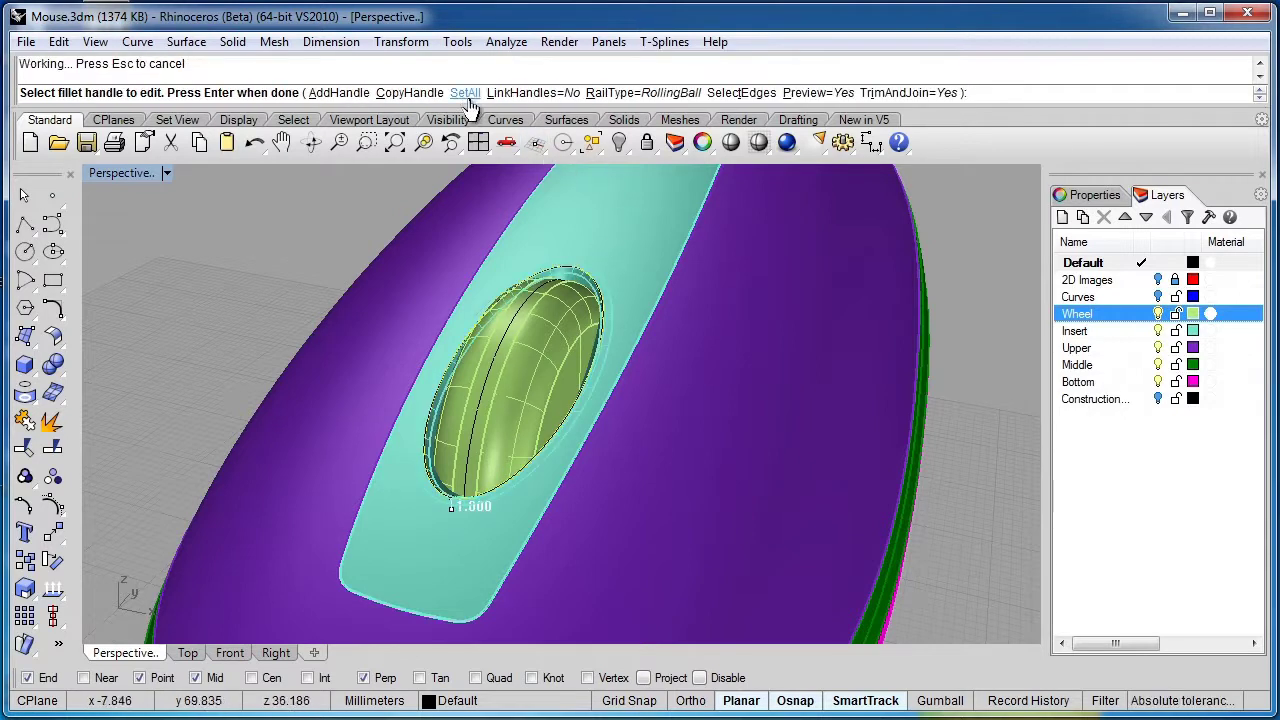
pyautogui.click(466, 92)
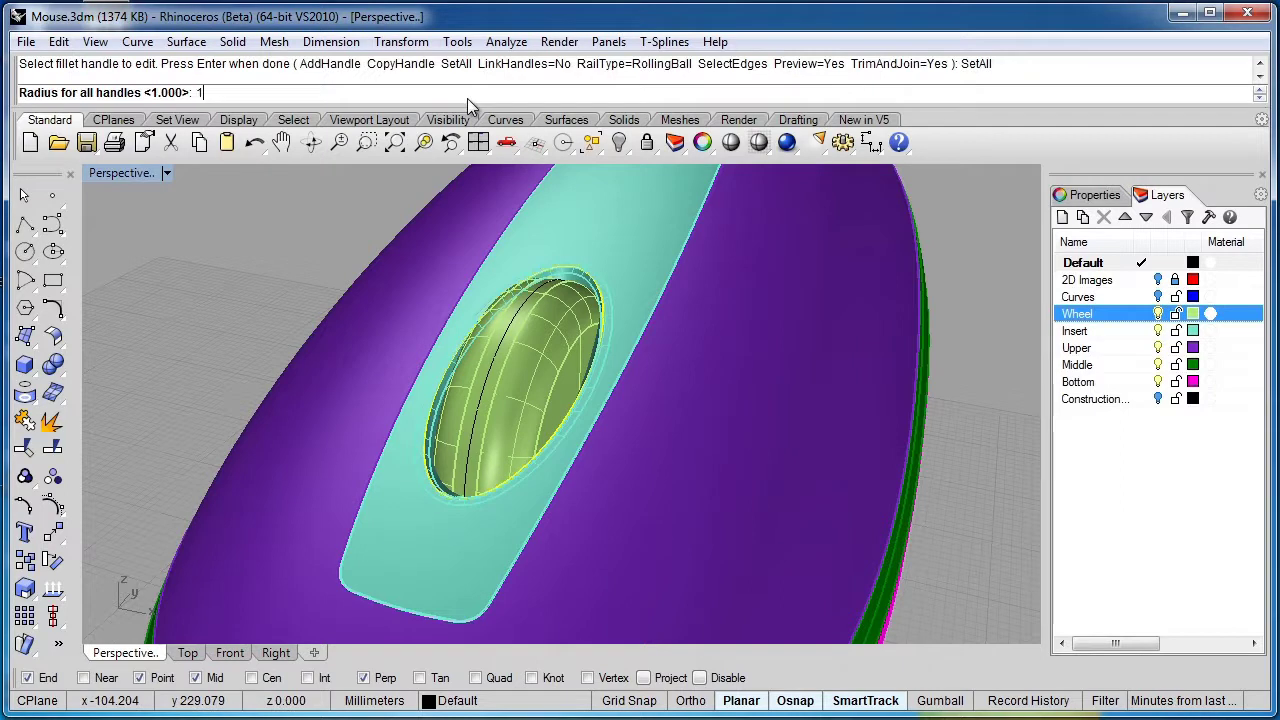
pyautogui.press('Return')
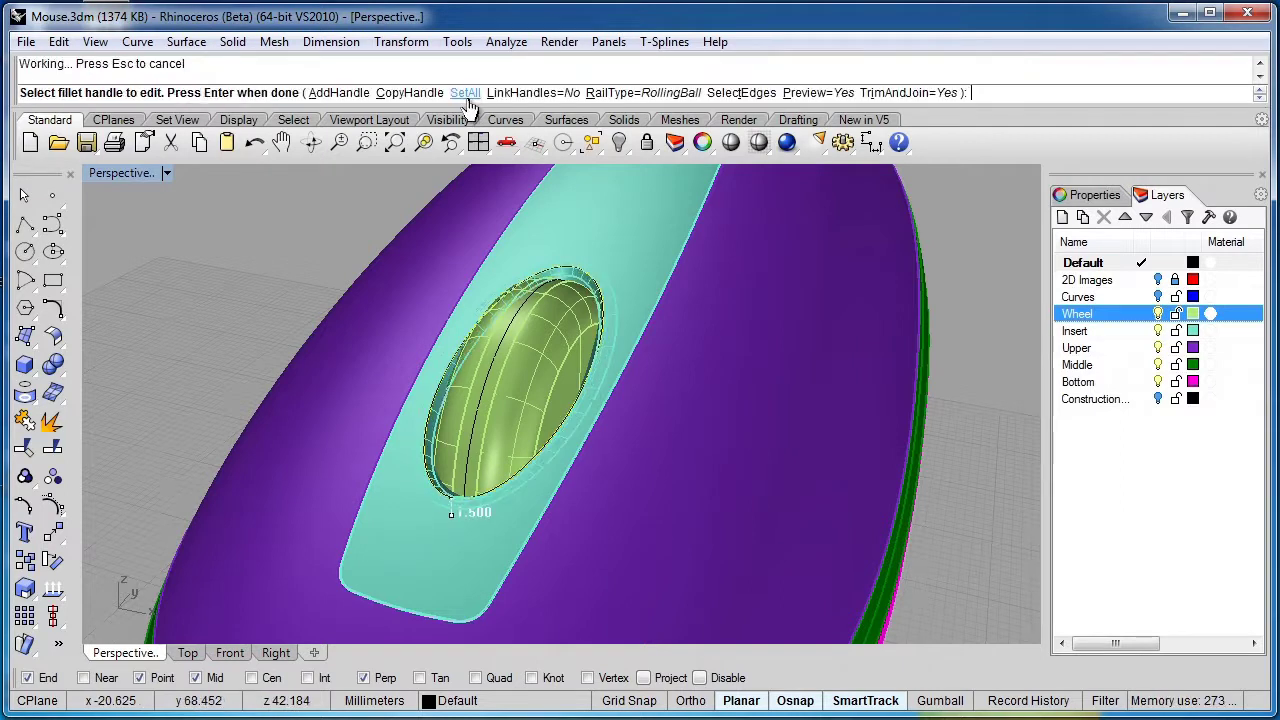
pyautogui.press('Return')
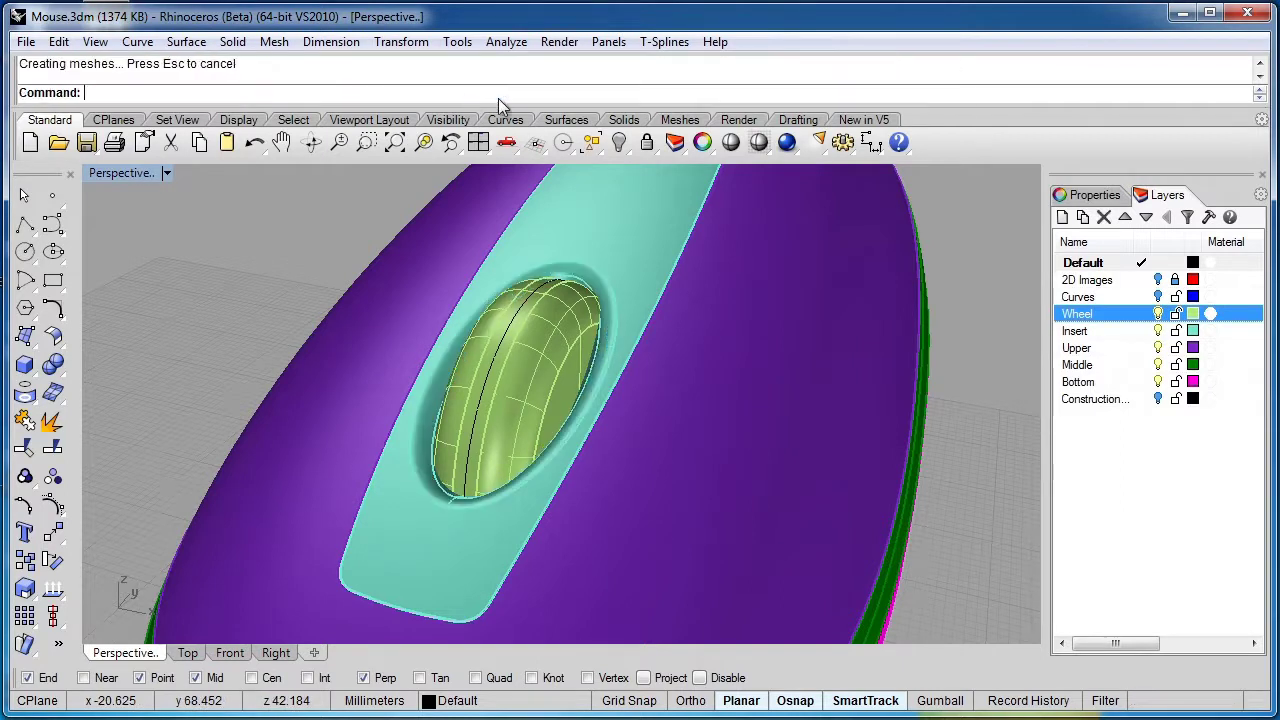
pyautogui.moveTo(490, 445); pyautogui.dragTo(486, 377, button='right')
# Step: Switch to rendered display and move the leftover circle curve onto the Curves layer
pyautogui.hotkey('ctrl', 'alt', 'r')
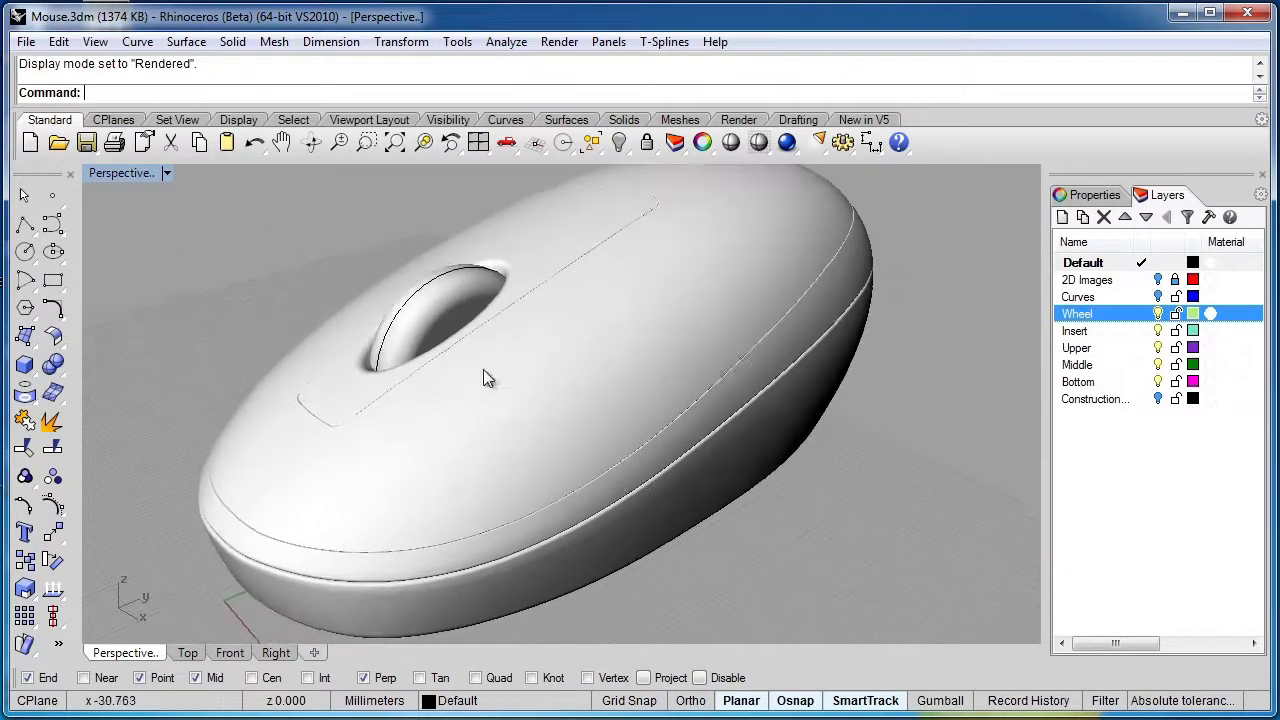
pyautogui.moveTo(583, 354); pyautogui.dragTo(585, 320, button='right')
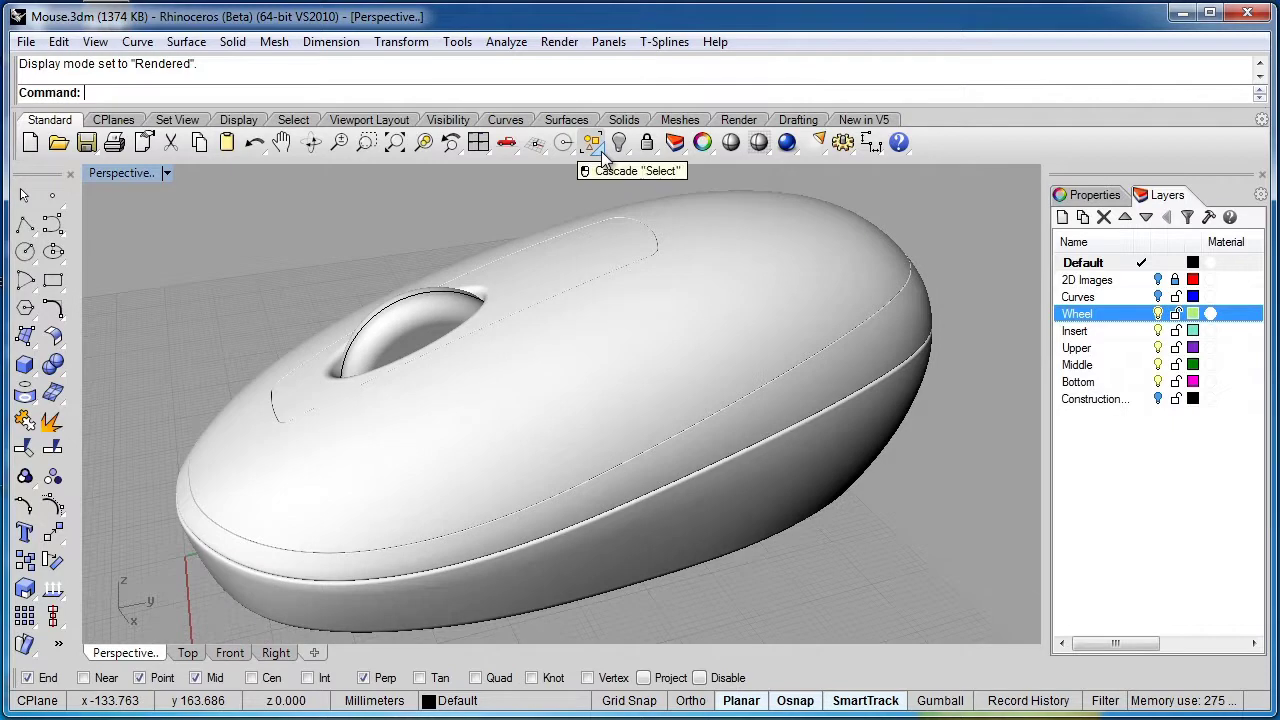
pyautogui.click(601, 153)
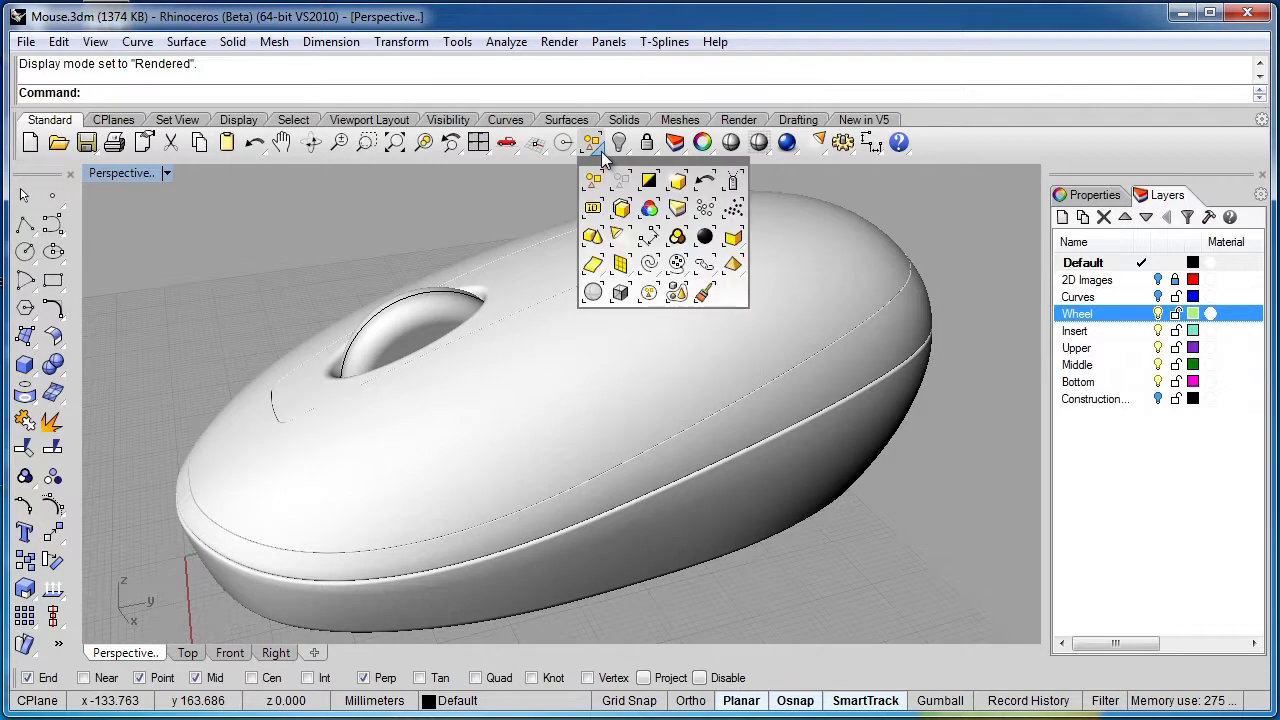
pyautogui.click(649, 266)
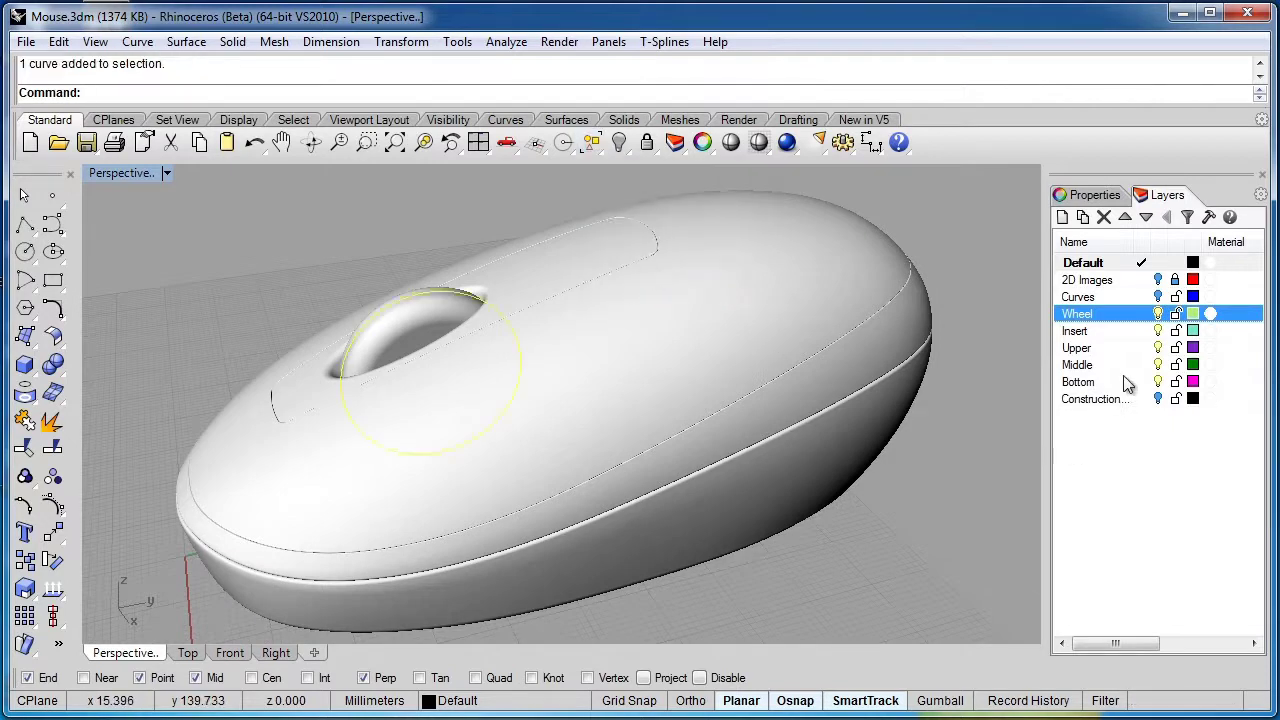
pyautogui.rightClick(1080, 303)
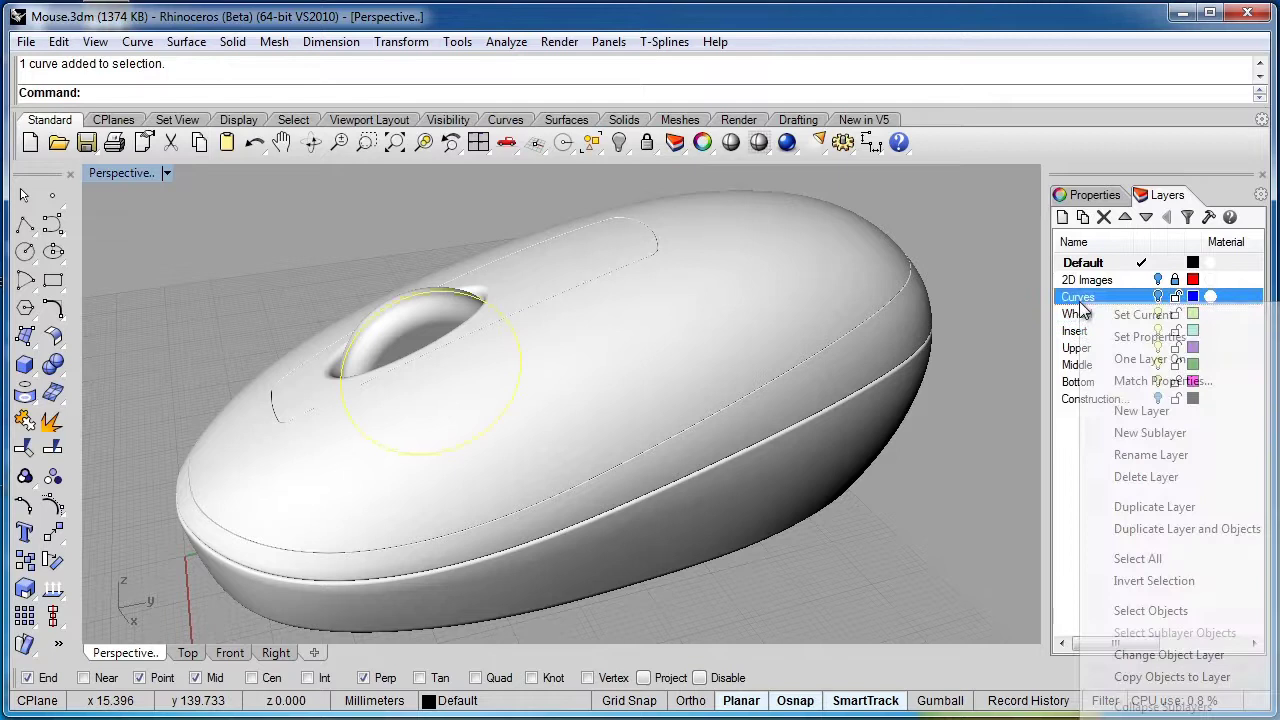
pyautogui.click(1147, 665)
# Step: Set the Perspective viewport to Rendered Shadows display to show shadows under the mouse
pyautogui.moveTo(885, 543); pyautogui.dragTo(690, 530, button='right')
pyautogui.click(166, 174)
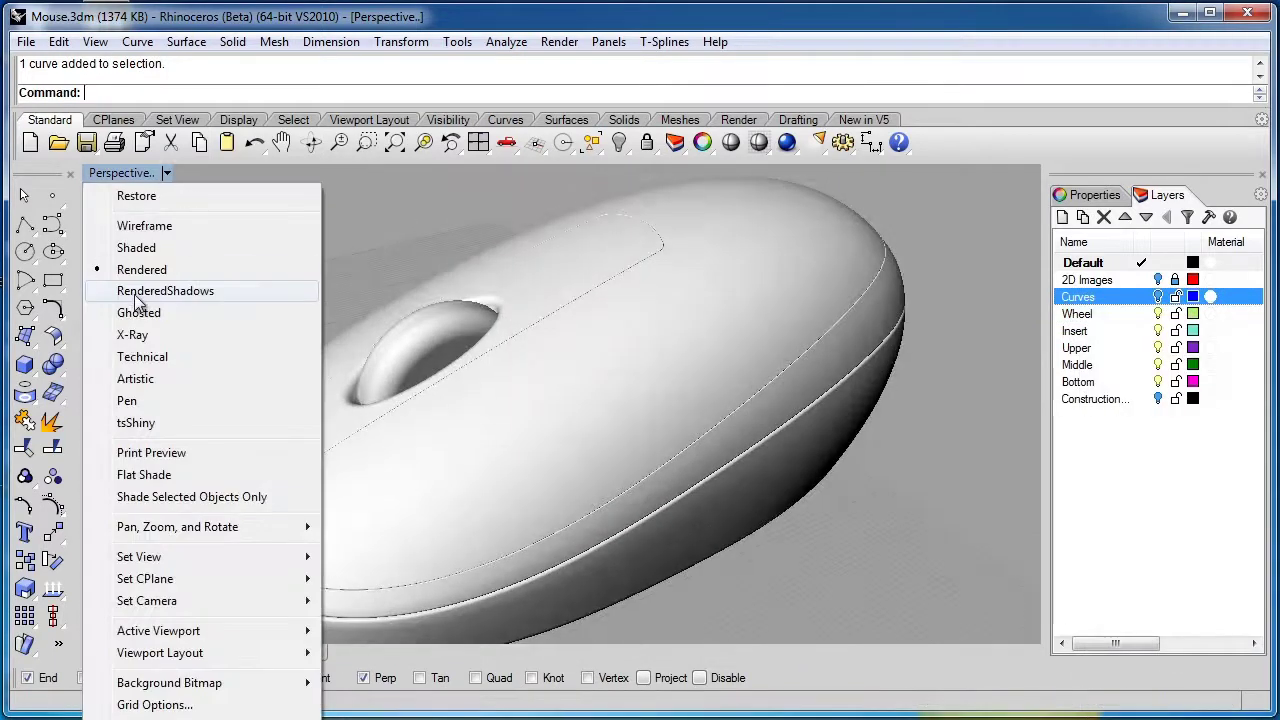
pyautogui.click(136, 292)
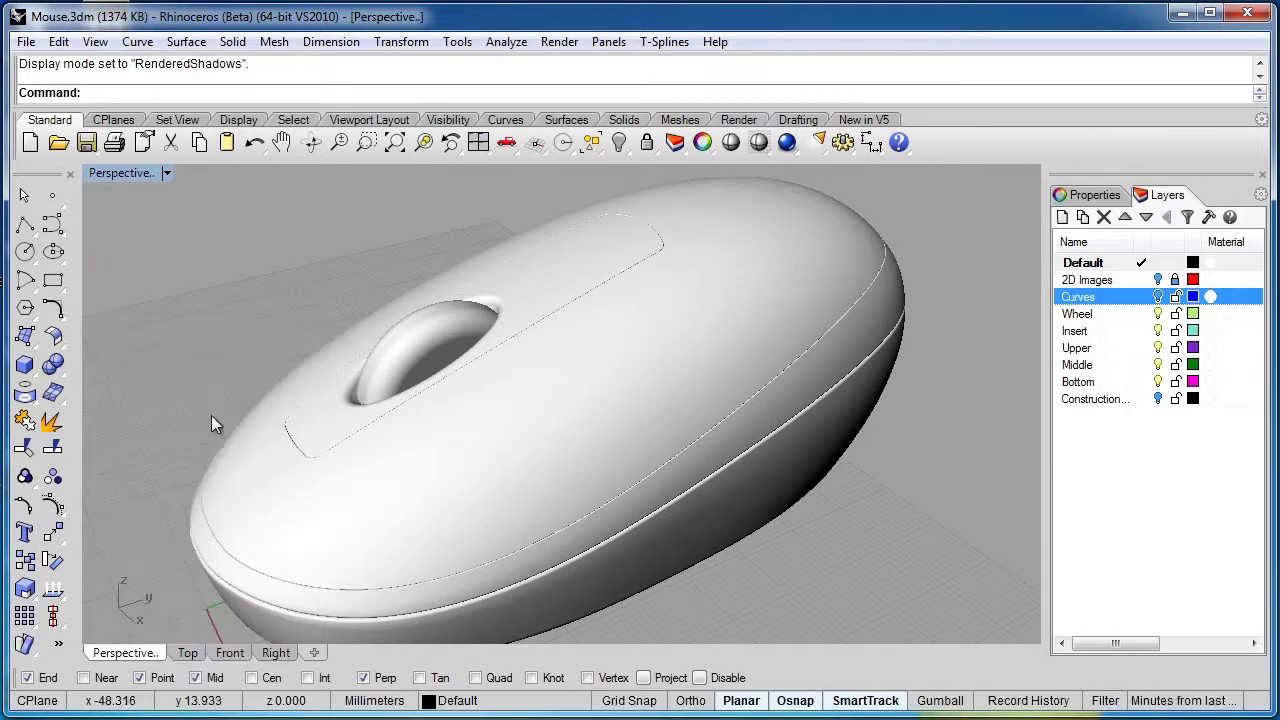
pyautogui.moveTo(213, 424); pyautogui.dragTo(601, 426, button='right')
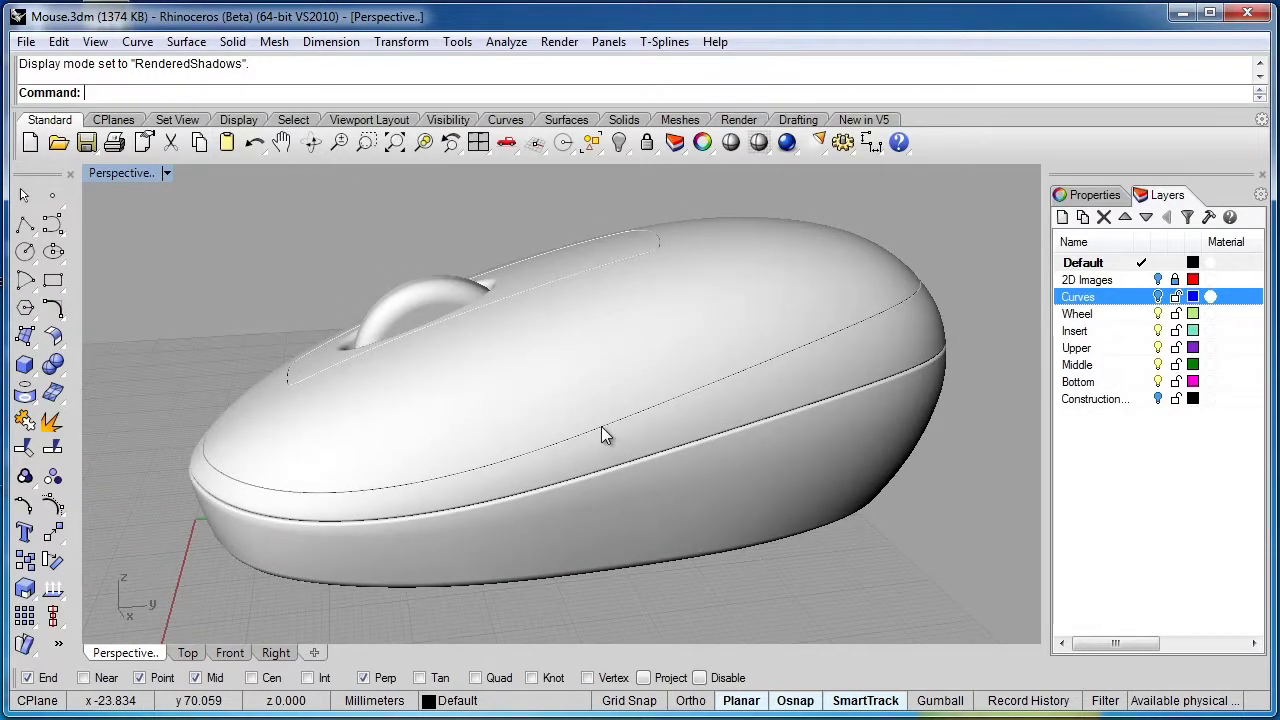